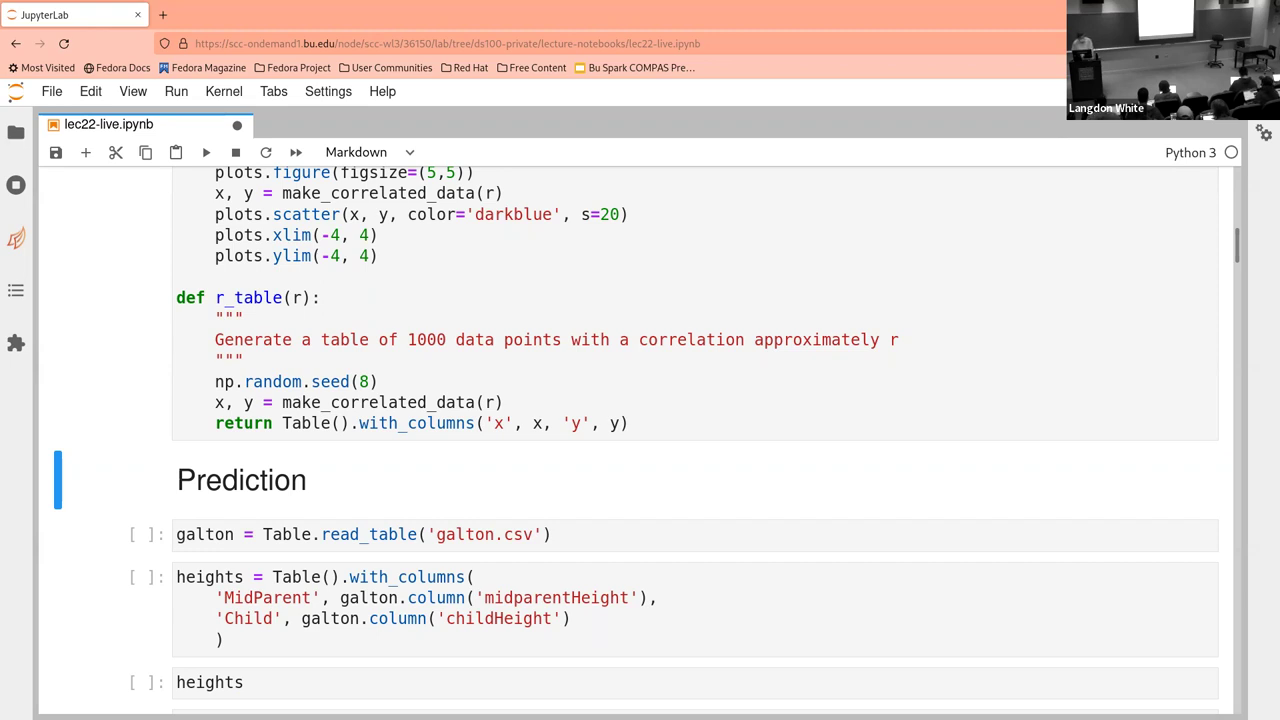
Run the three Prediction cells that read galton.csv, build the heights table with MidParent and Child columns, and display heights
scroll(746, 458, "down", 3)
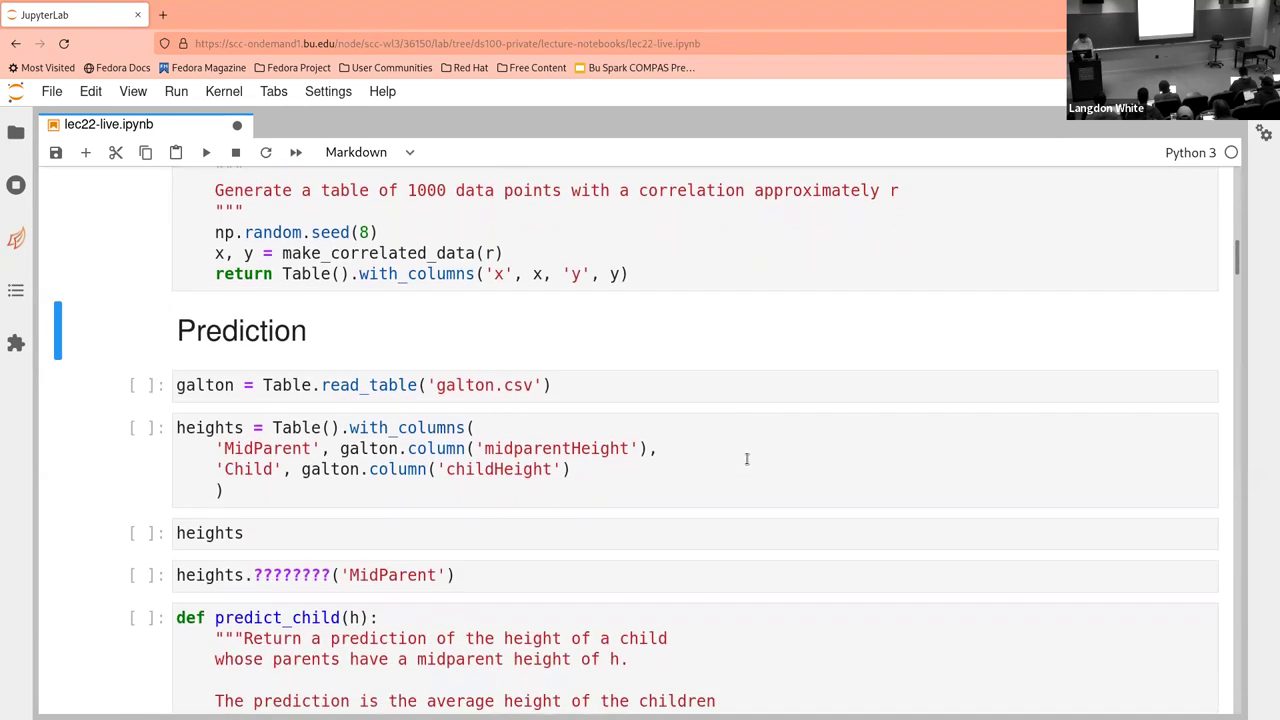
left_click(699, 378)
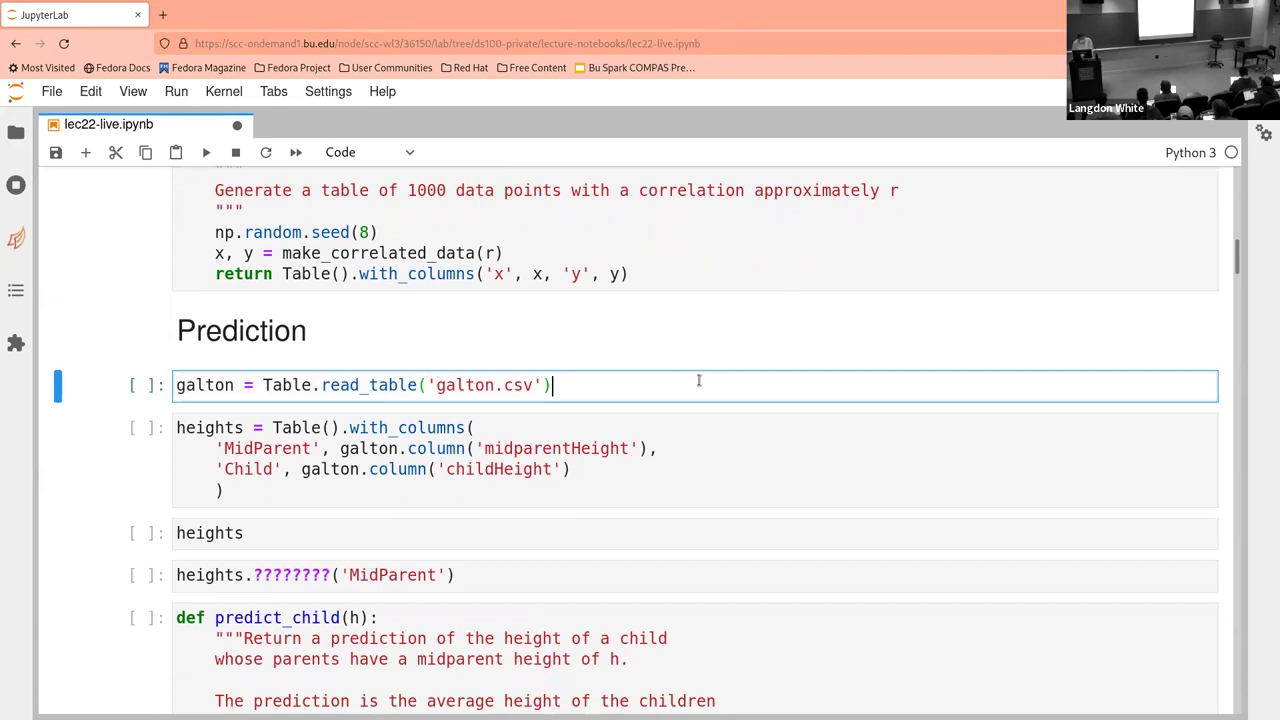
key("shift+Return")
left_click(655, 494)
key("shift+Return")
left_click(617, 525)
key("shift+Return")
Replace the method placeholder in the heights 'MidParent' cell with scatter and run the cell
scroll(617, 525, "down", 3)
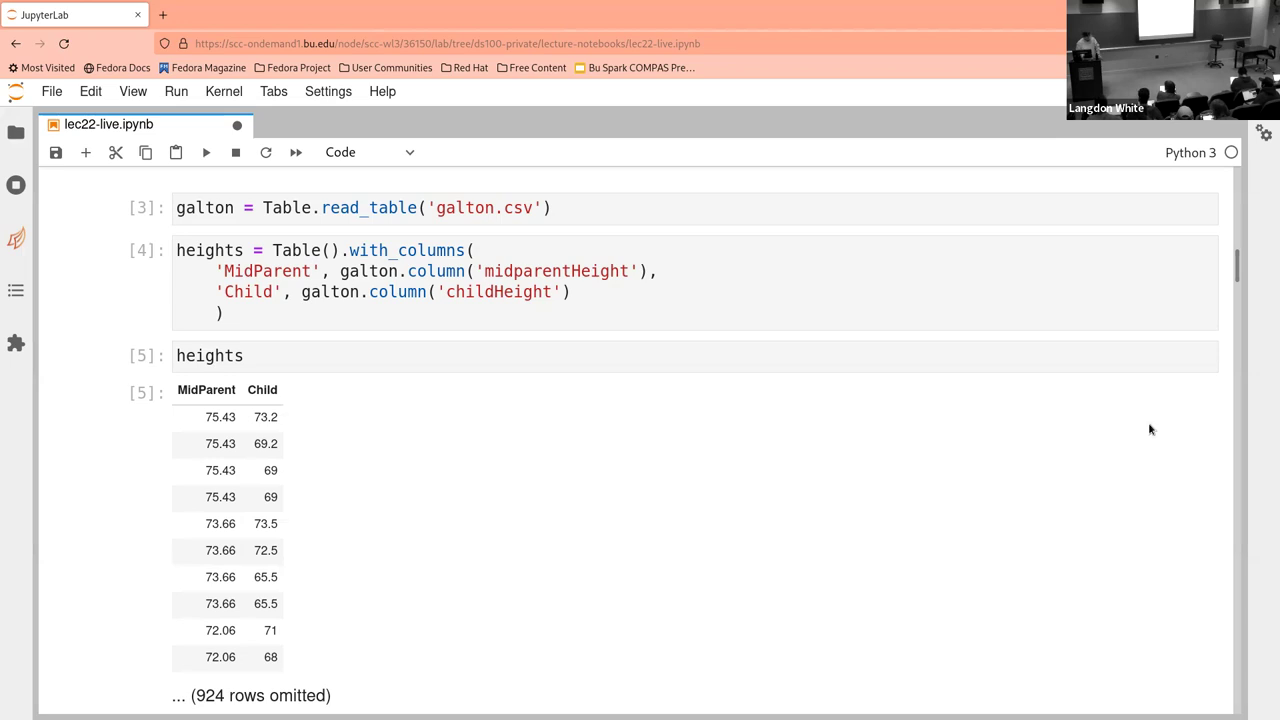
scroll(963, 451, "down", 3)
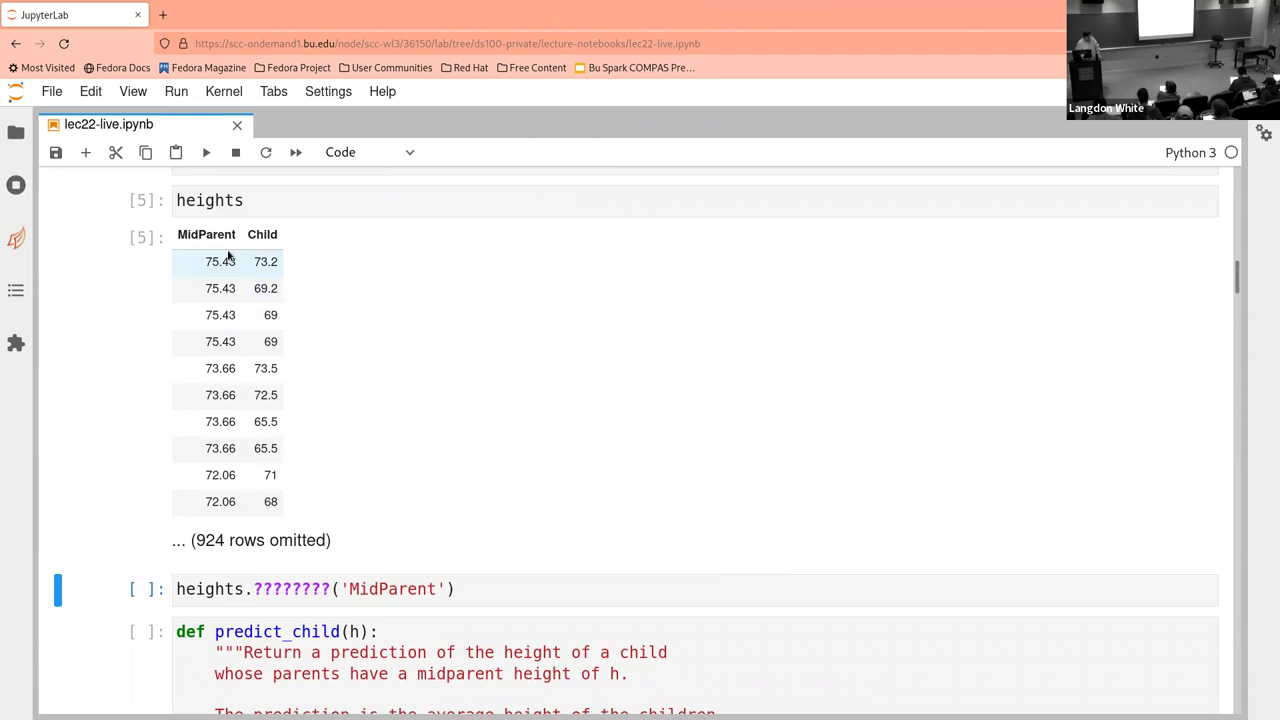
scroll(342, 363, "down", 1)
scroll(342, 363, "down", 4)
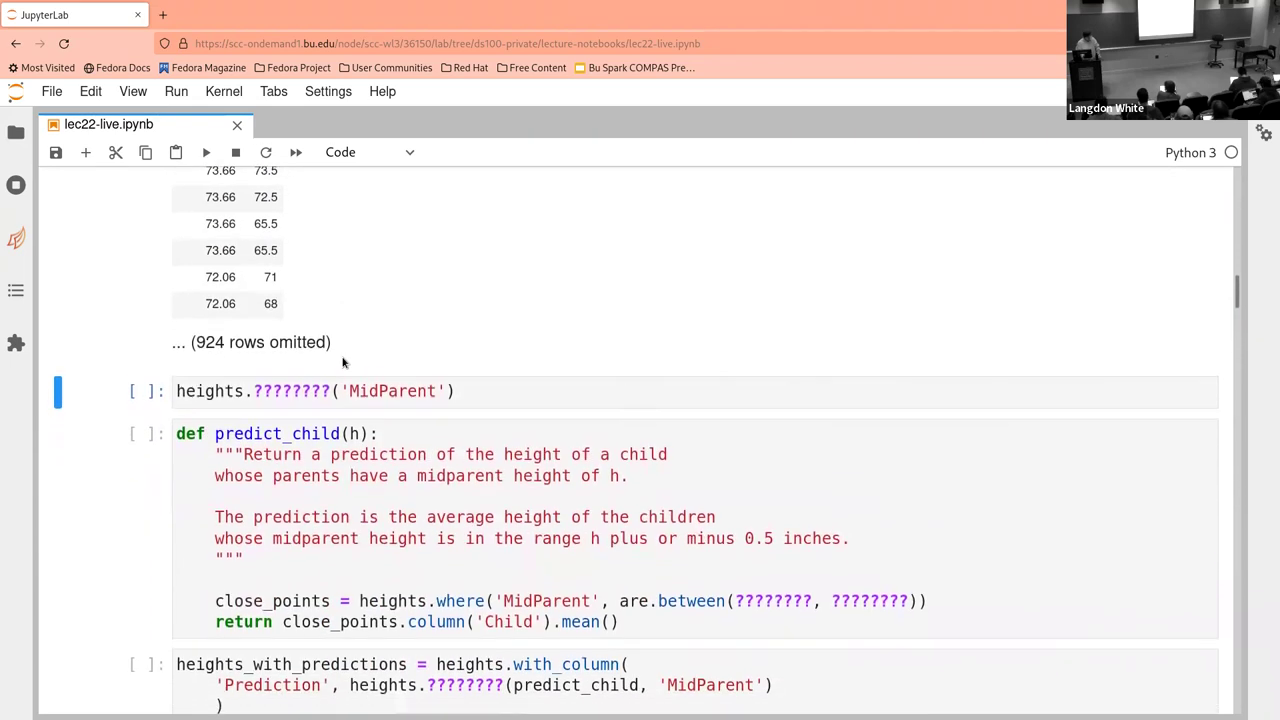
scroll(342, 363, "down", 1)
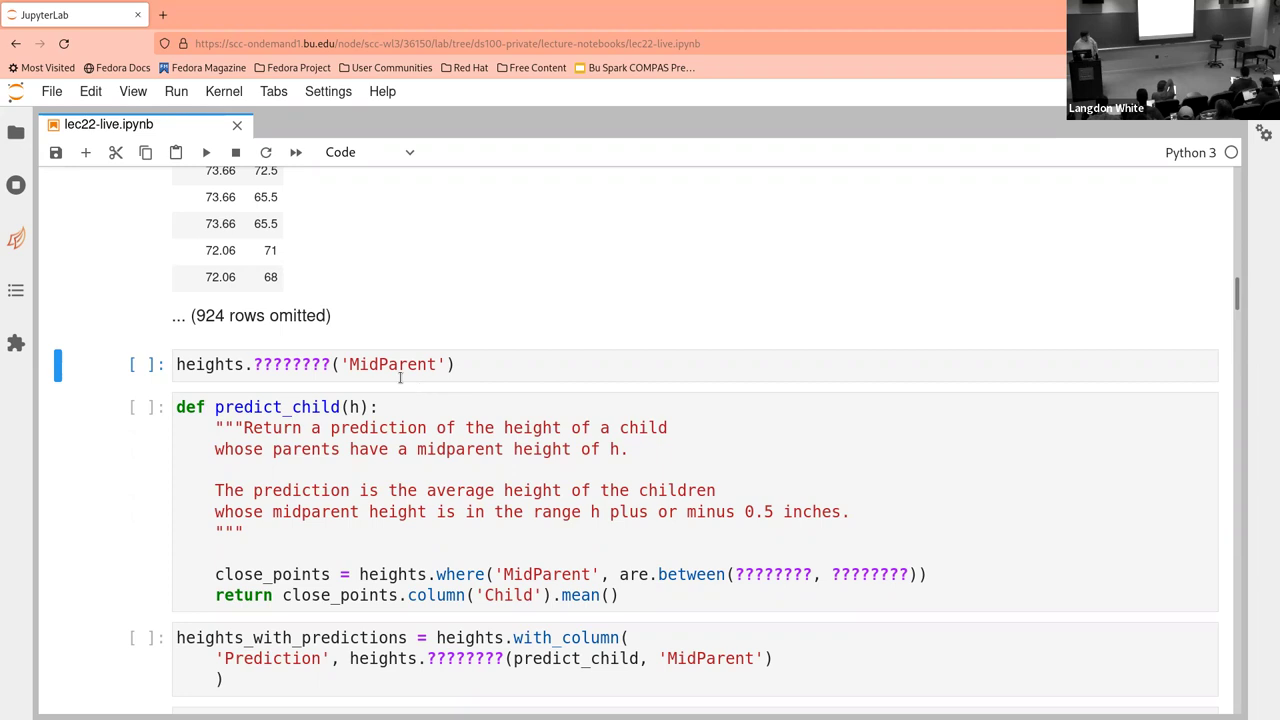
left_click(310, 364)
double_click(306, 364)
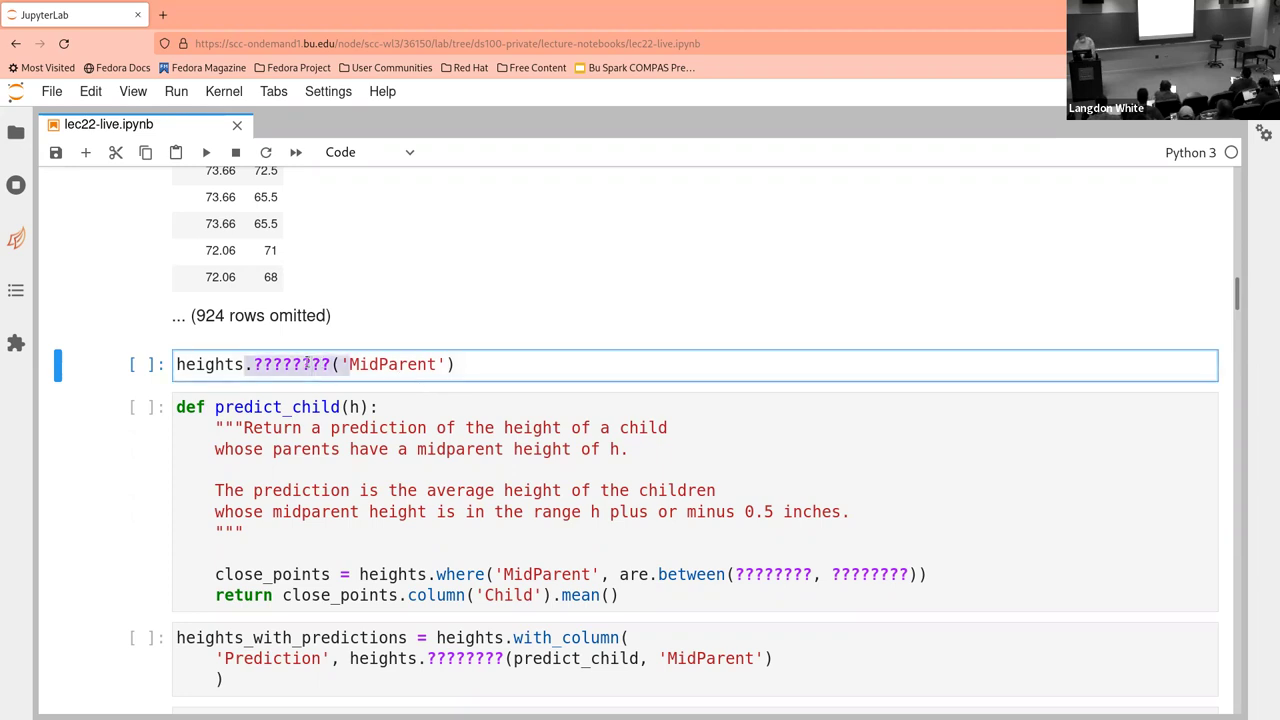
key("Right")
key("Left")
key("Left")
key("ctrl+shift+Left")
key("shift+Right")
type("scatter")
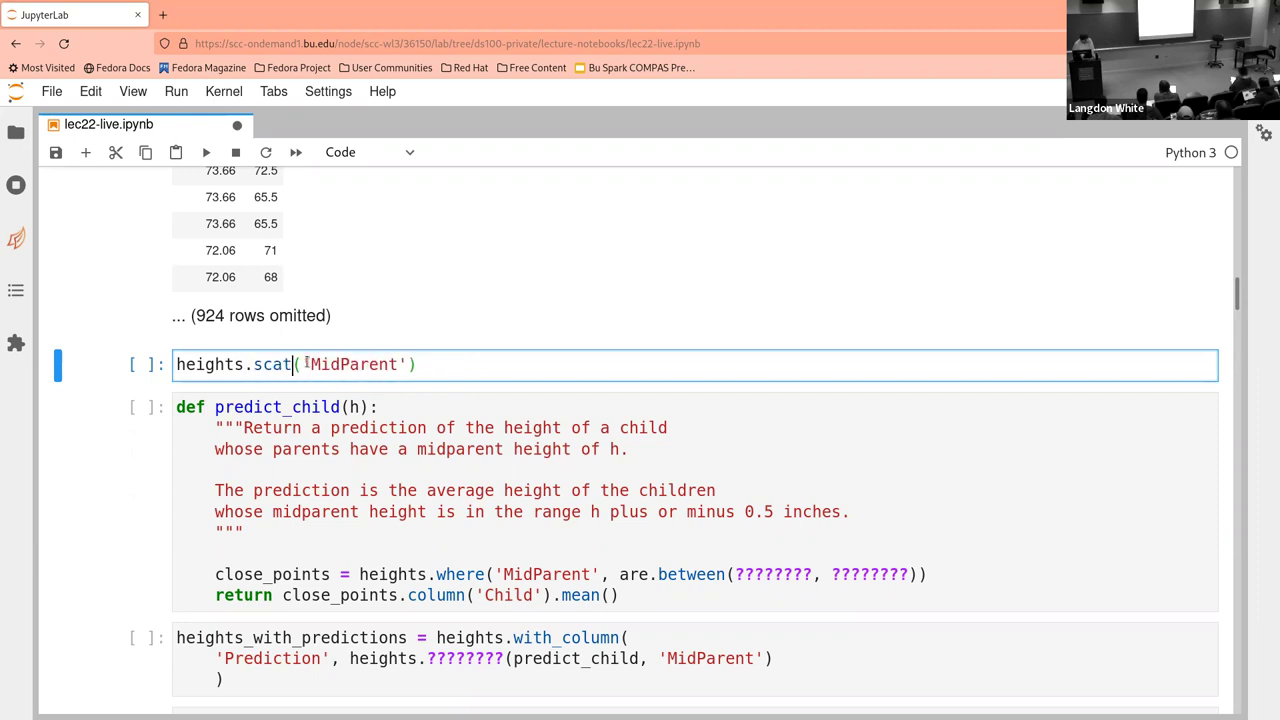
key("shift+Return")
Replace the first placeholder of are.between in the predict_child function with h-0.5
scroll(307, 362, "down", 3)
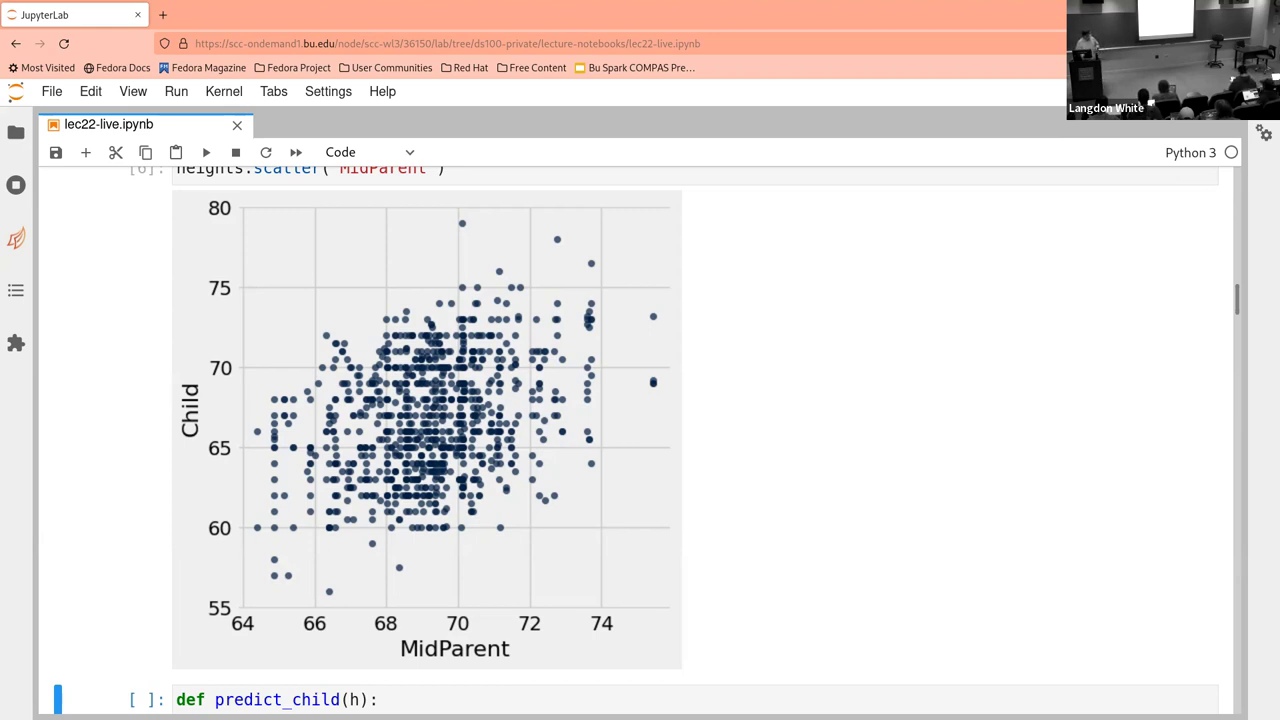
scroll(1003, 537, "down", 5)
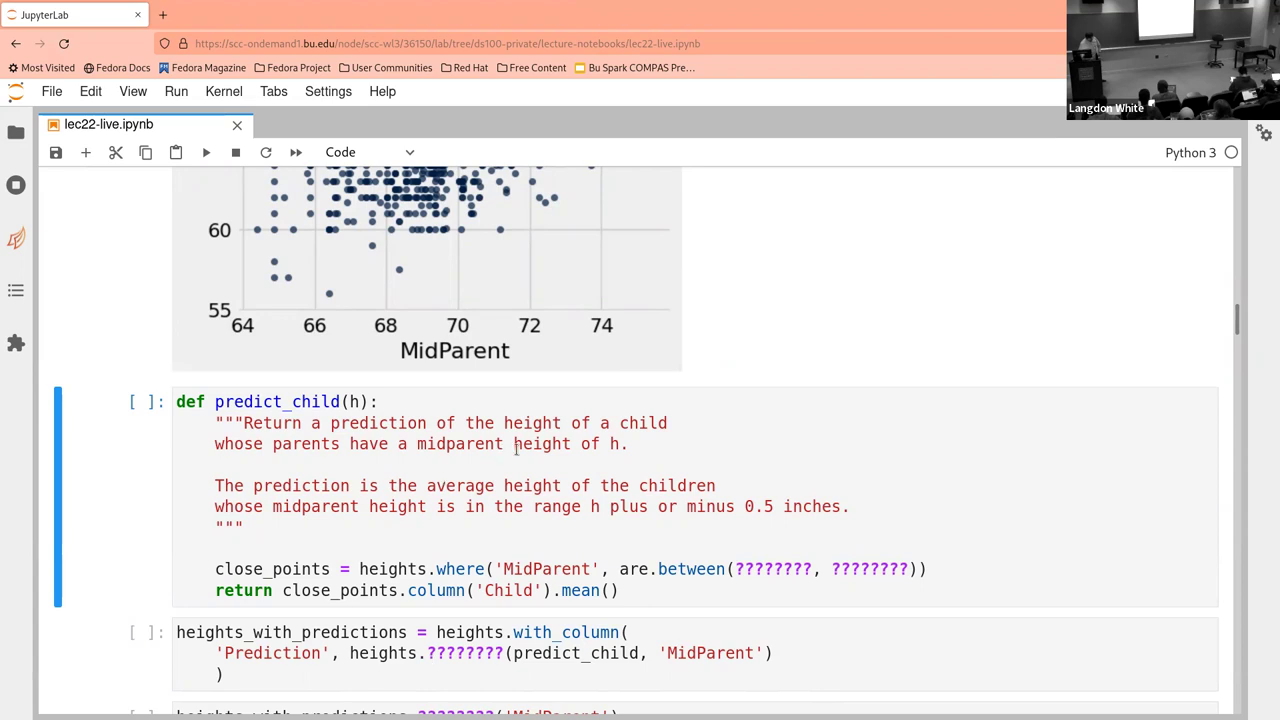
scroll(517, 455, "up", 3)
scroll(517, 455, "up", 2)
scroll(517, 457, "down", 1)
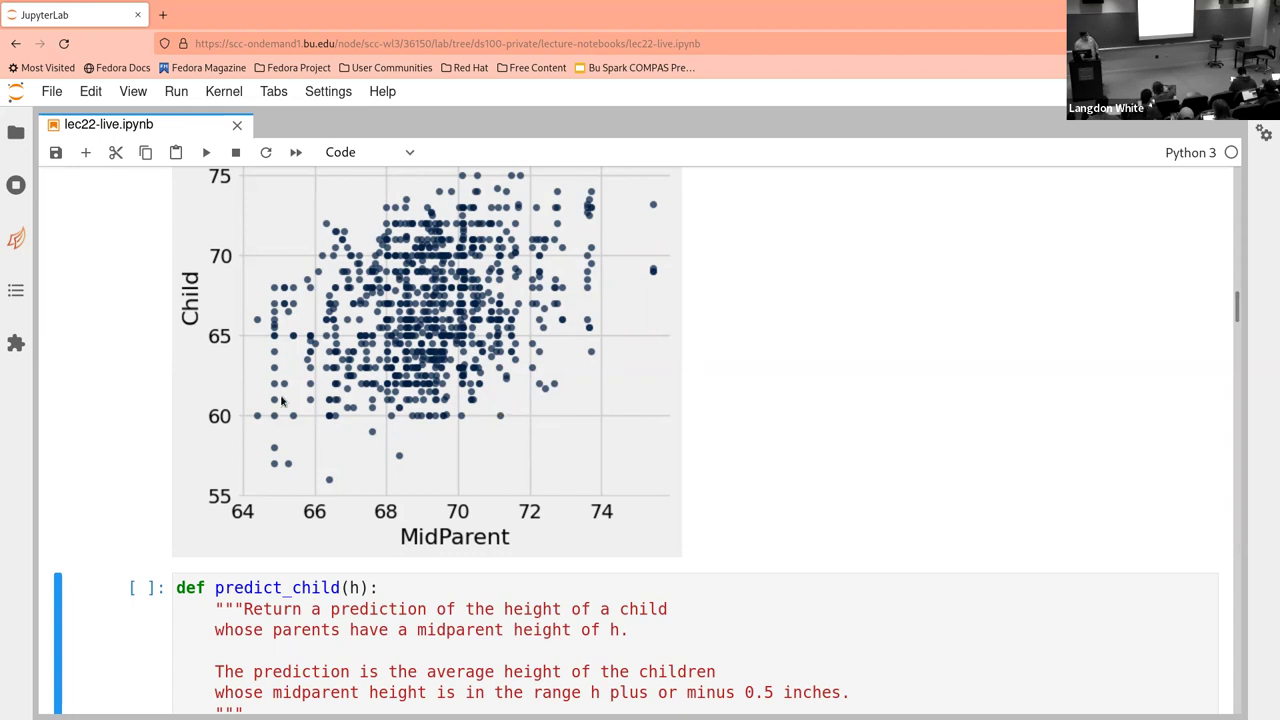
scroll(358, 430, "down", 5)
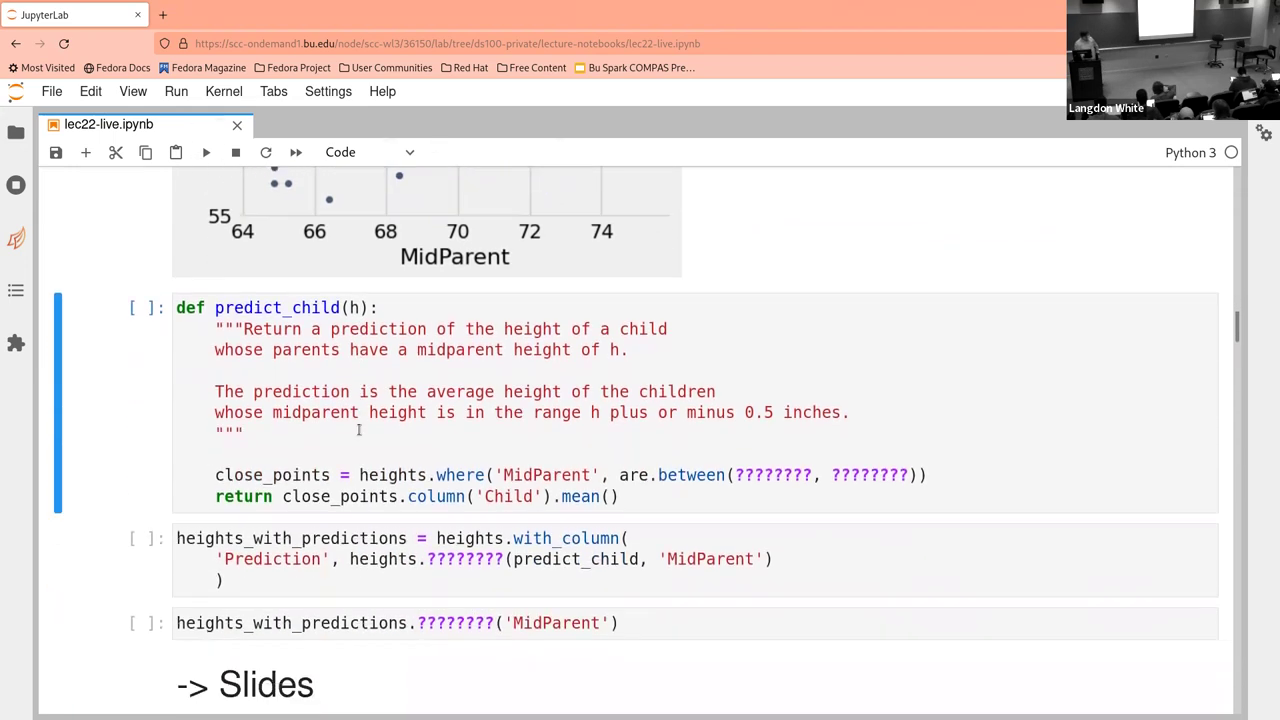
double_click(772, 475)
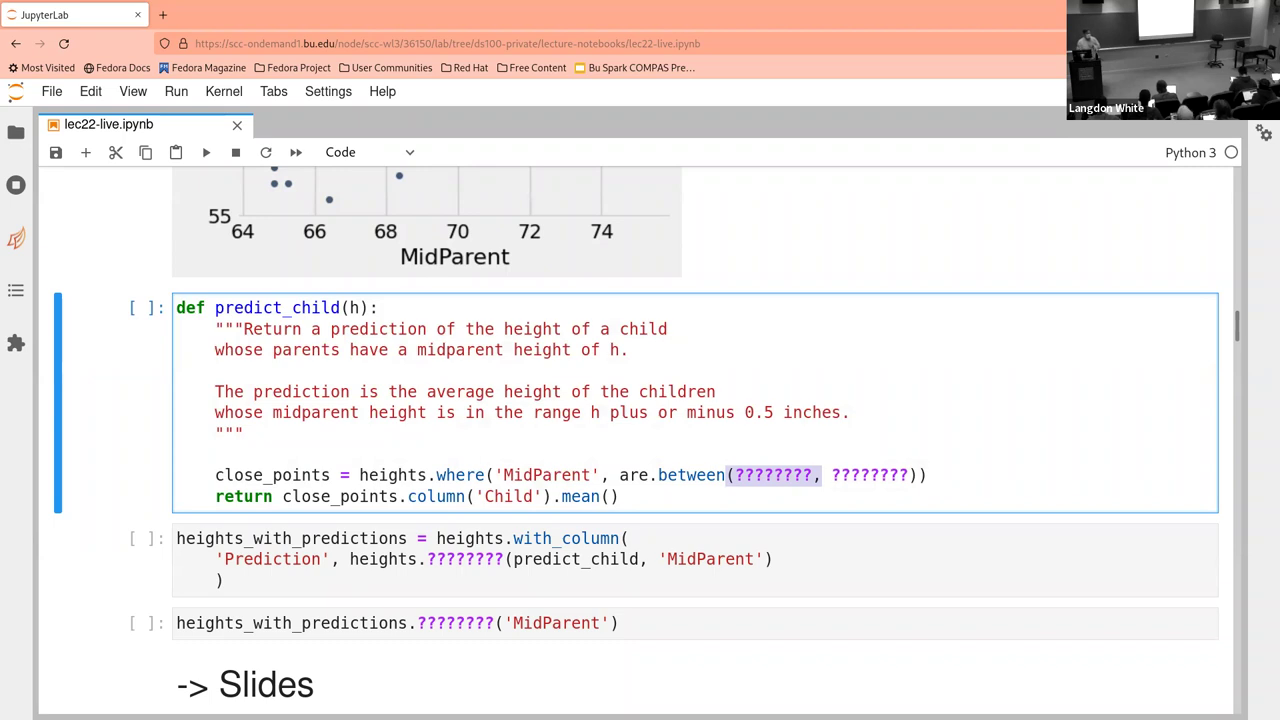
left_click(822, 475)
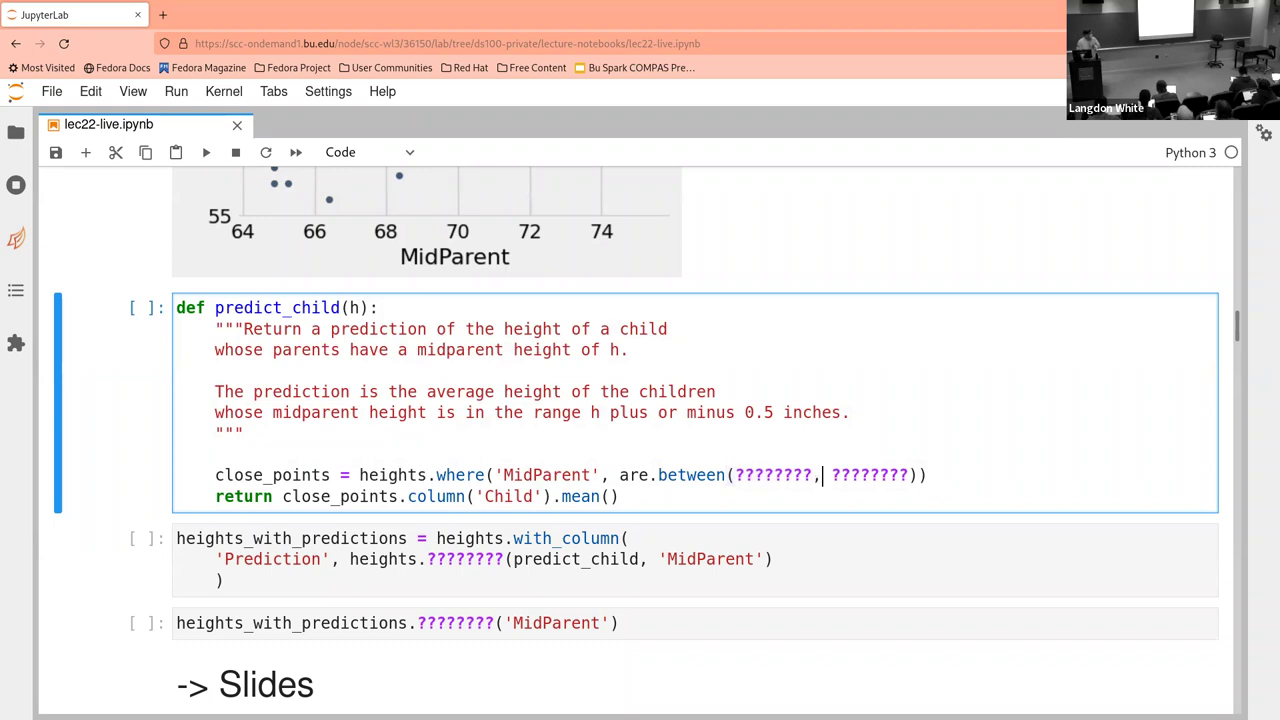
key("BackSpace")
key("BackSpace")
key("BackSpace")
key("BackSpace")
key("BackSpace")
key("BackSpace")
key("BackSpace")
key("BackSpace")
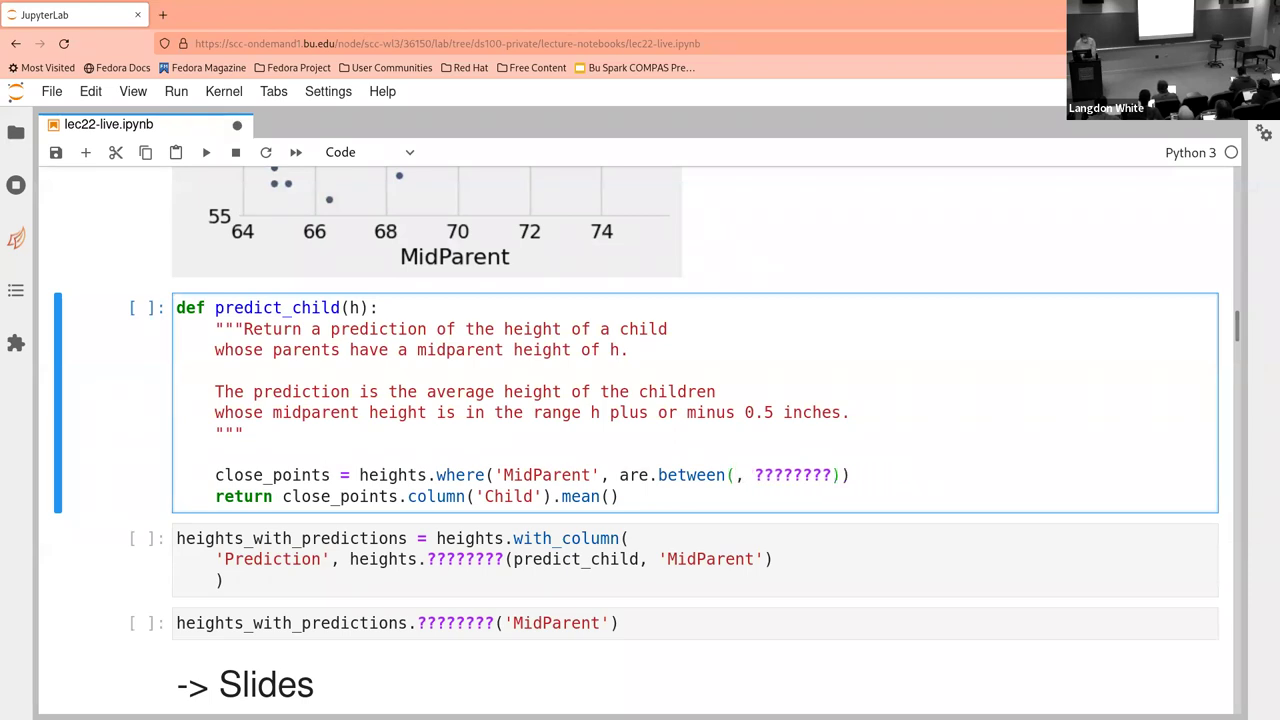
type("h")
type("-")
type("0.5")
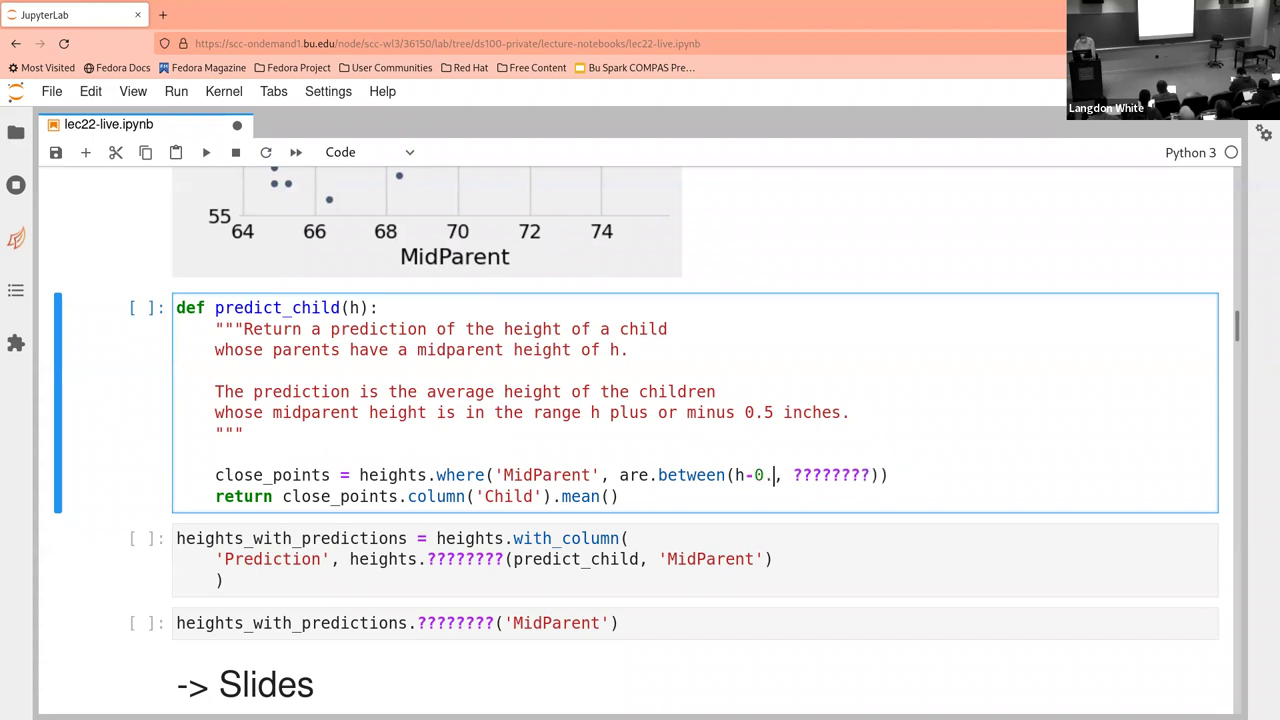
Replace the second are.between placeholder in predict_child with h+0.5 and run the cell
left_click(812, 475)
key("Left")
key("shift+End")
key("shift+Left")
key("shift+Left")
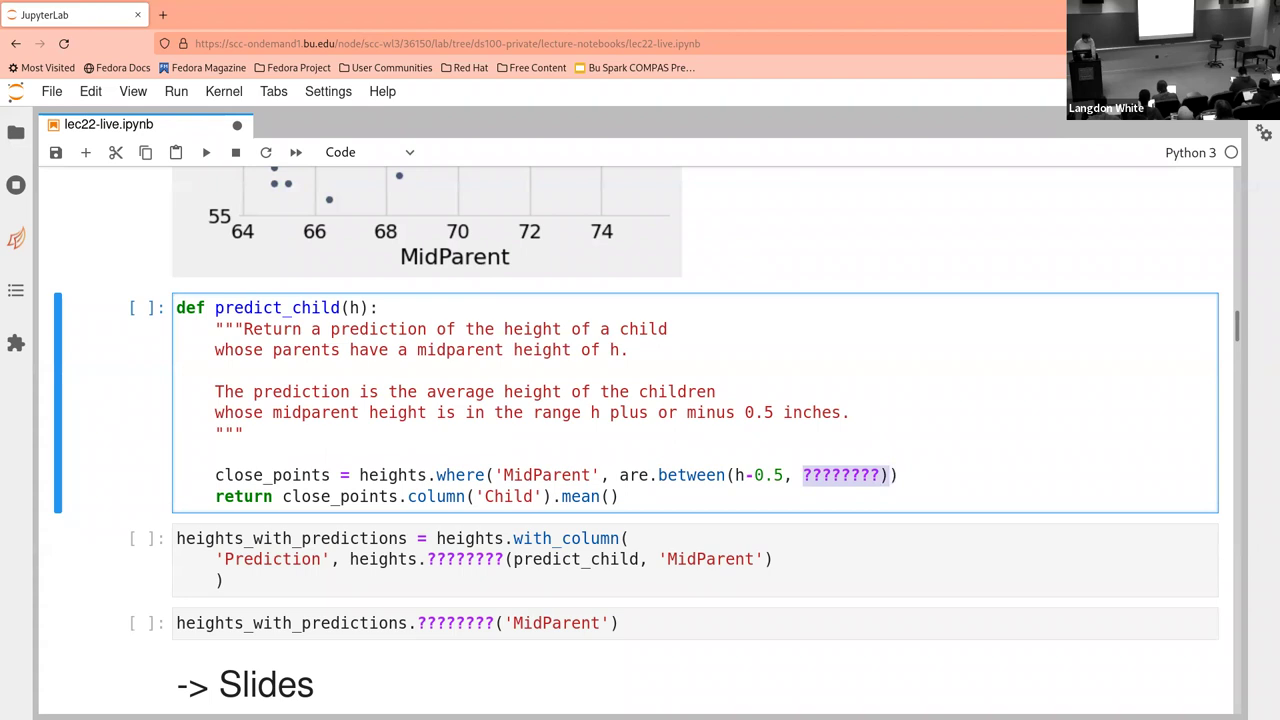
type("h+0.5")
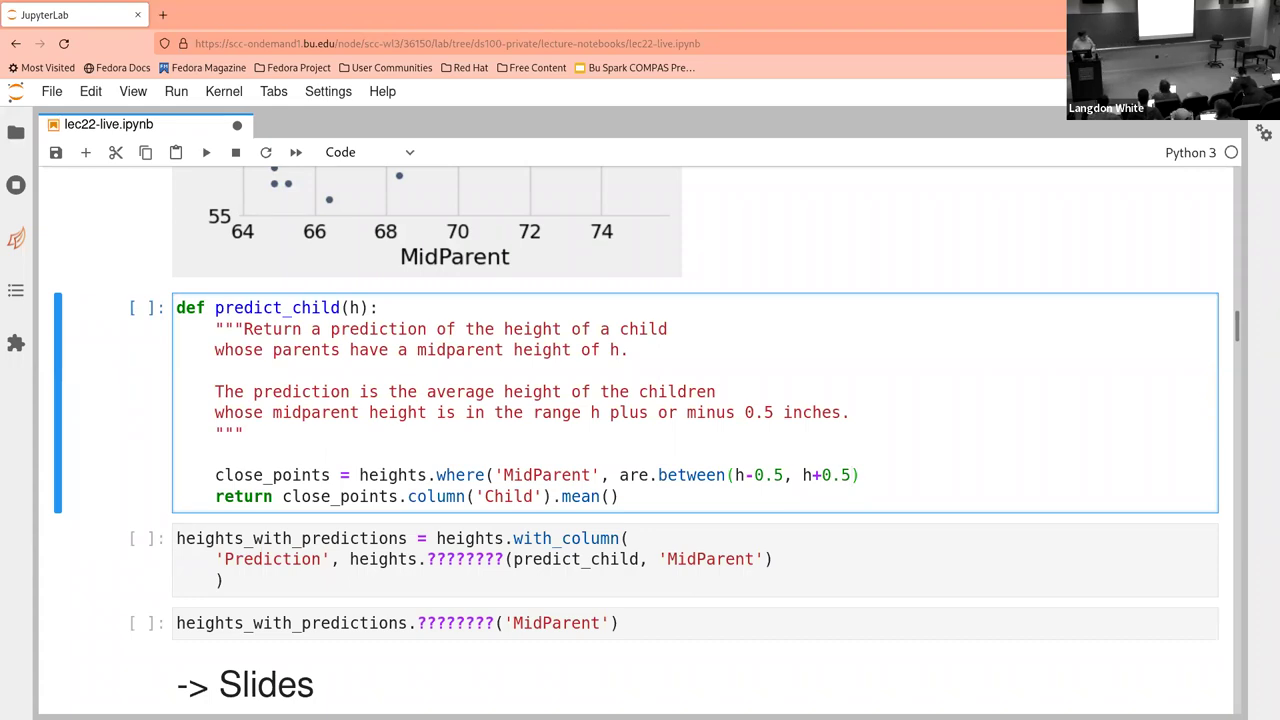
left_click(964, 487)
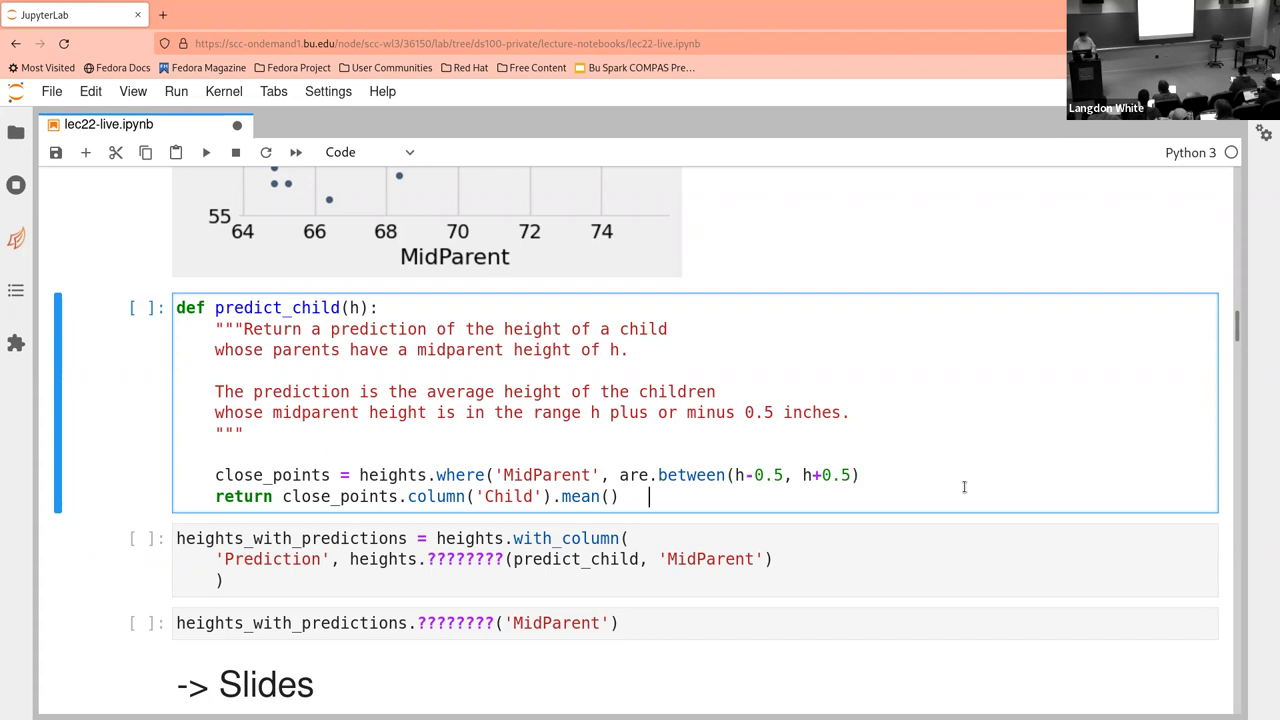
key("shift+Return")
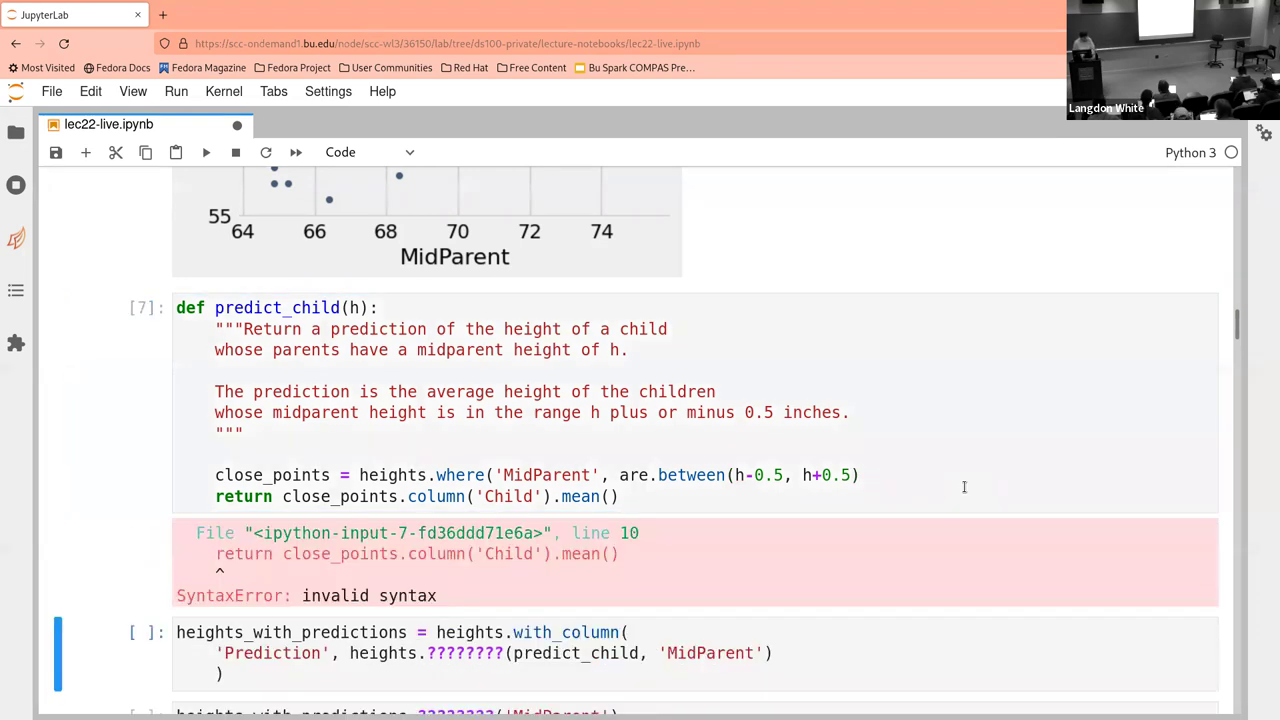
Add the missing closing parenthesis to the end of the close_points line and rerun the predict_child cell
left_click(908, 483)
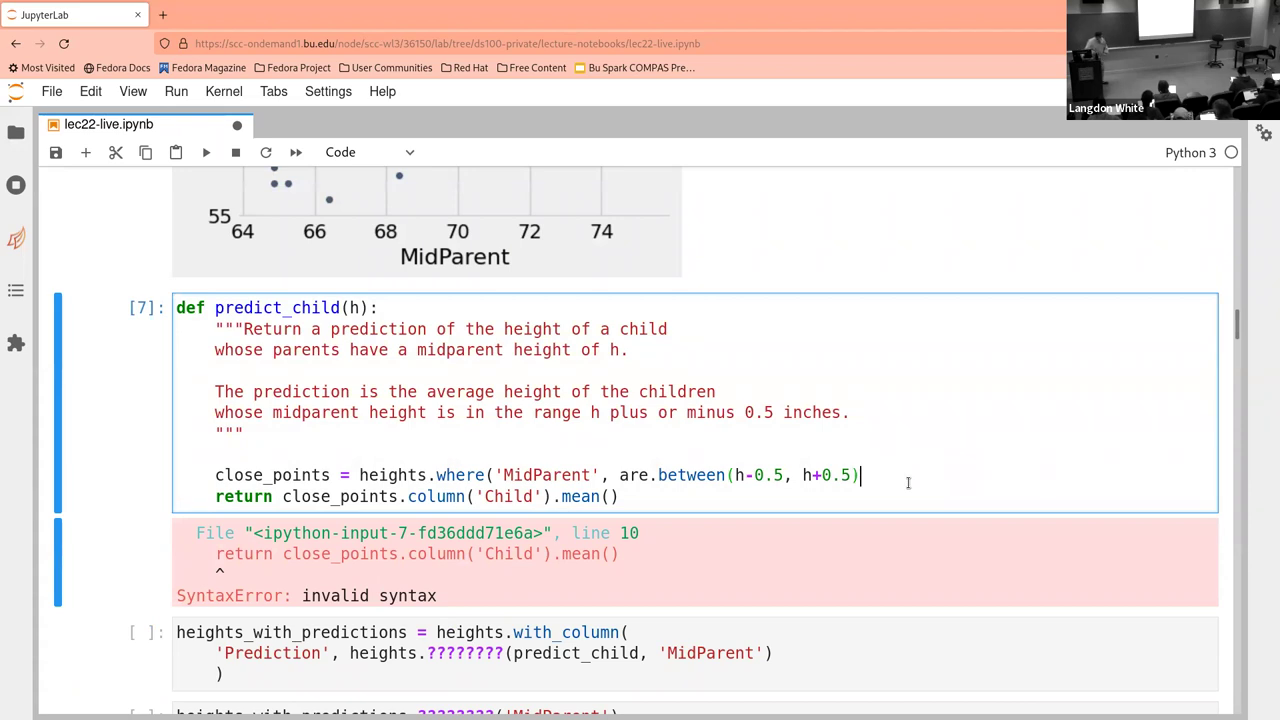
type(")")
key("shift+Return")
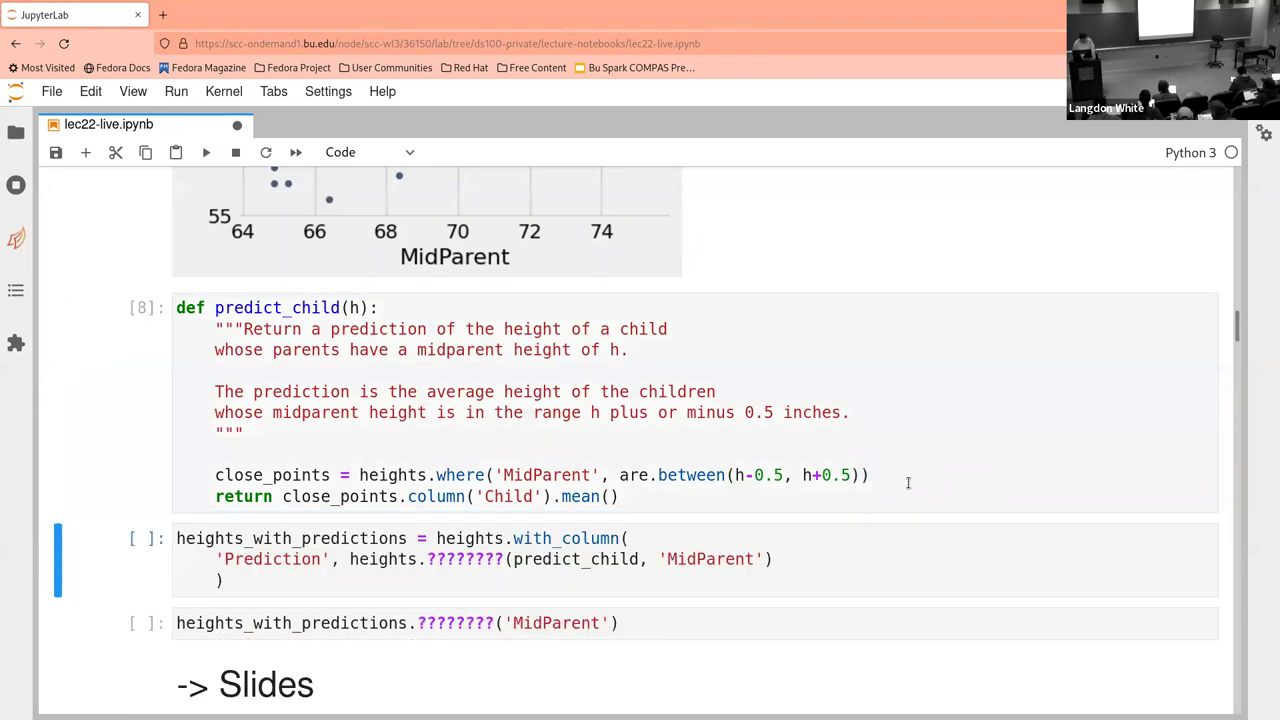
Replace the method placeholder in the 'Prediction' column definition with apply and run the cell
scroll(908, 483, "down", 1)
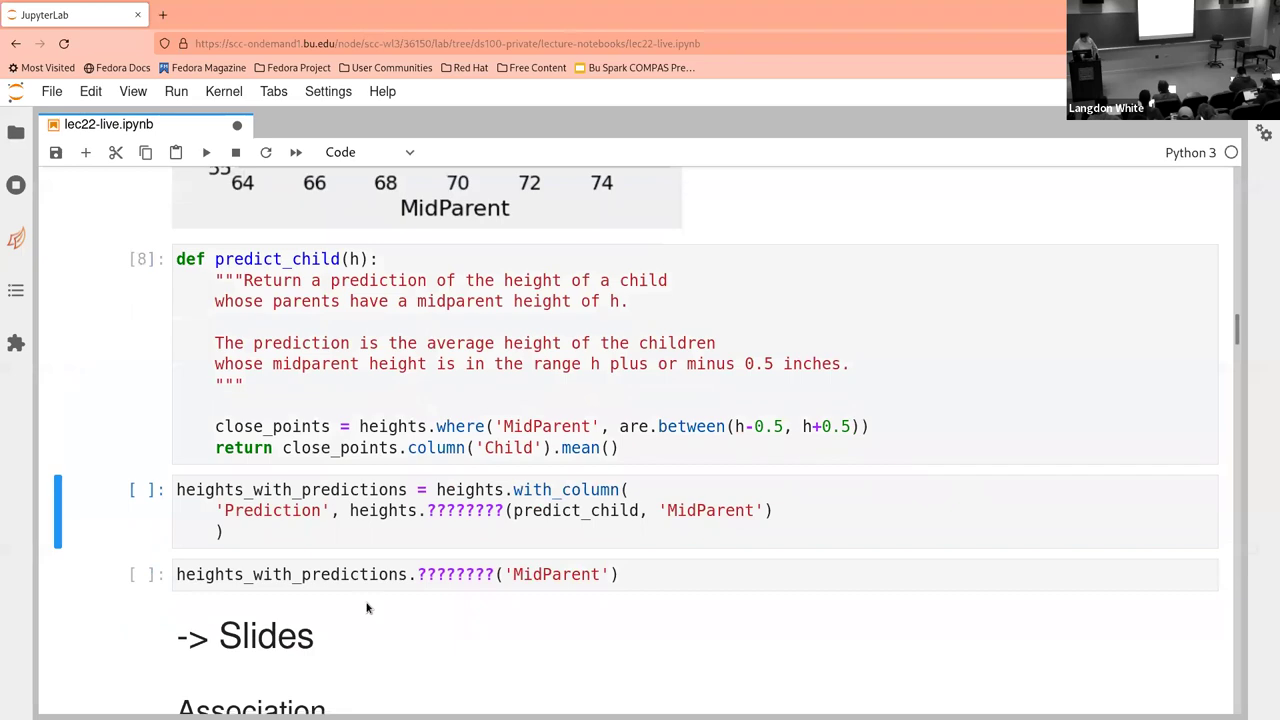
left_click(386, 531)
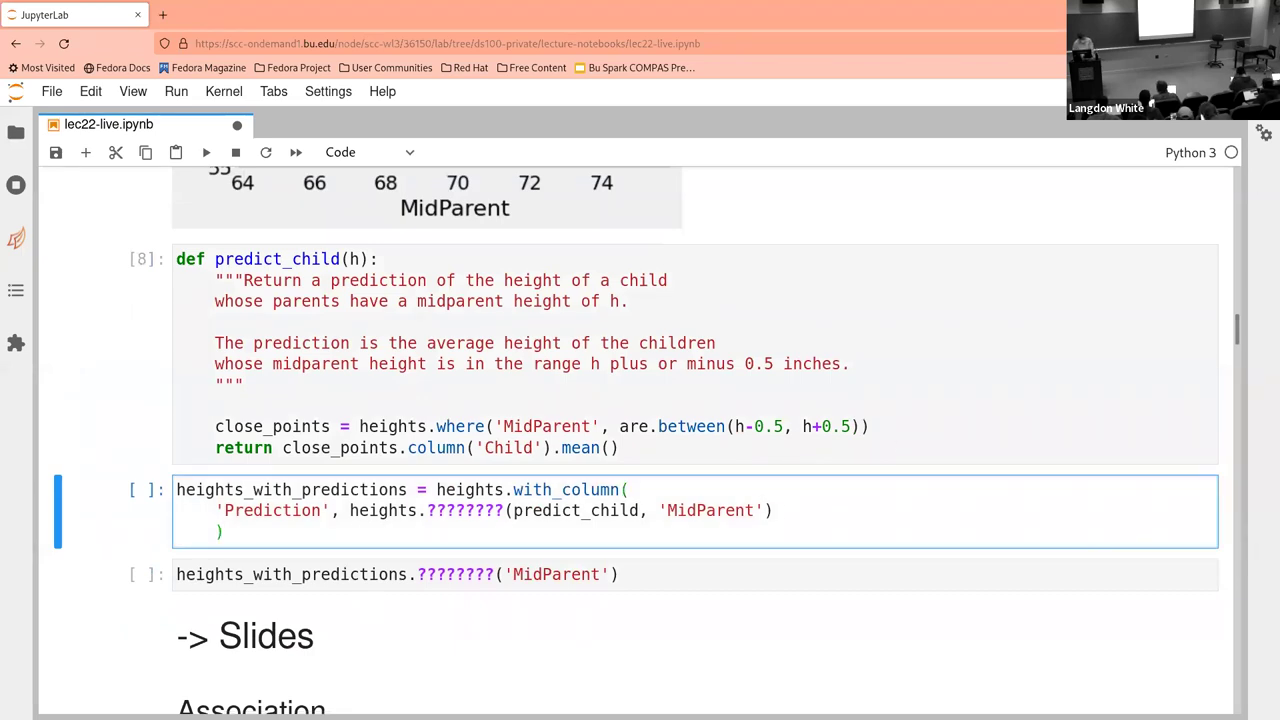
double_click(447, 511)
key("Right")
double_click(449, 511)
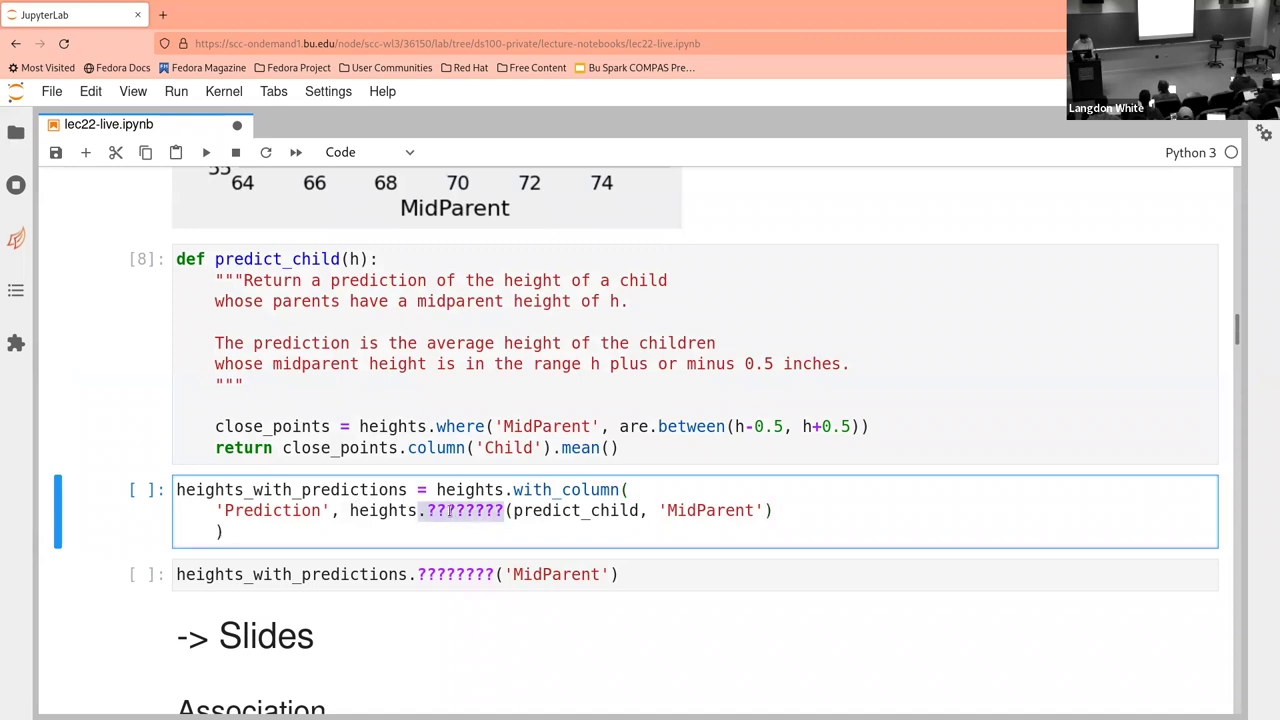
type("apply")
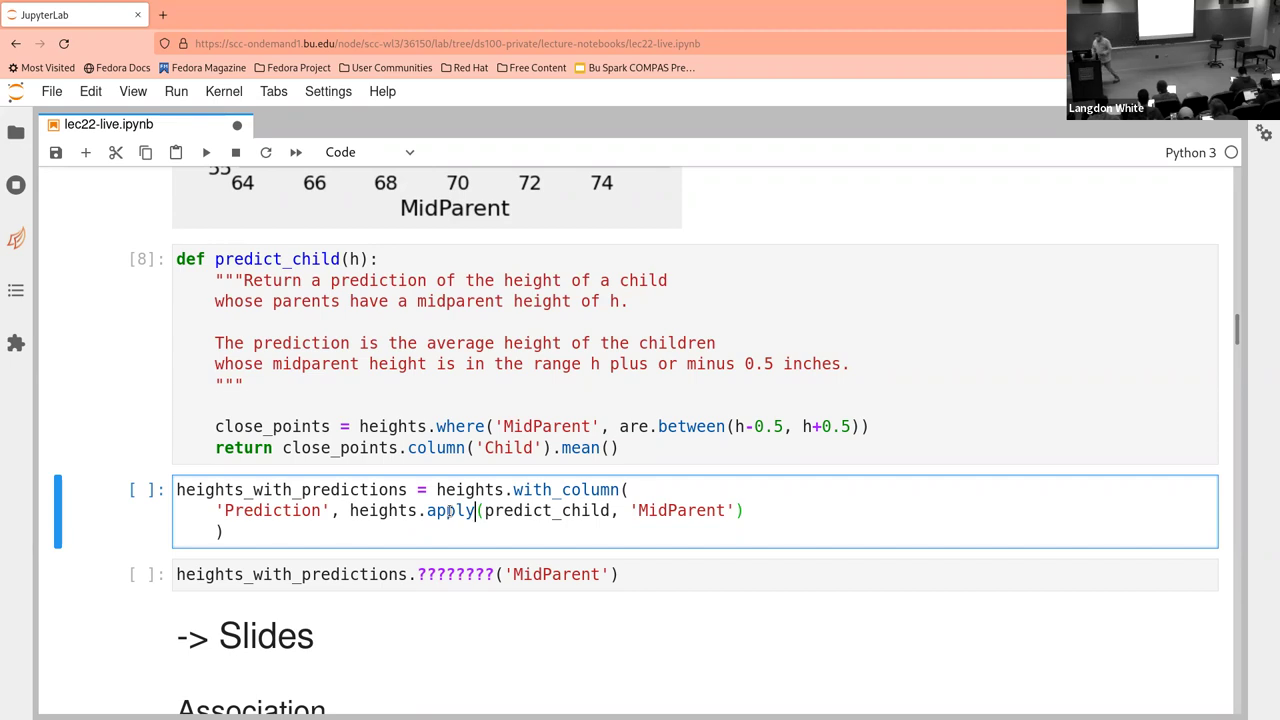
key("shift+Return")
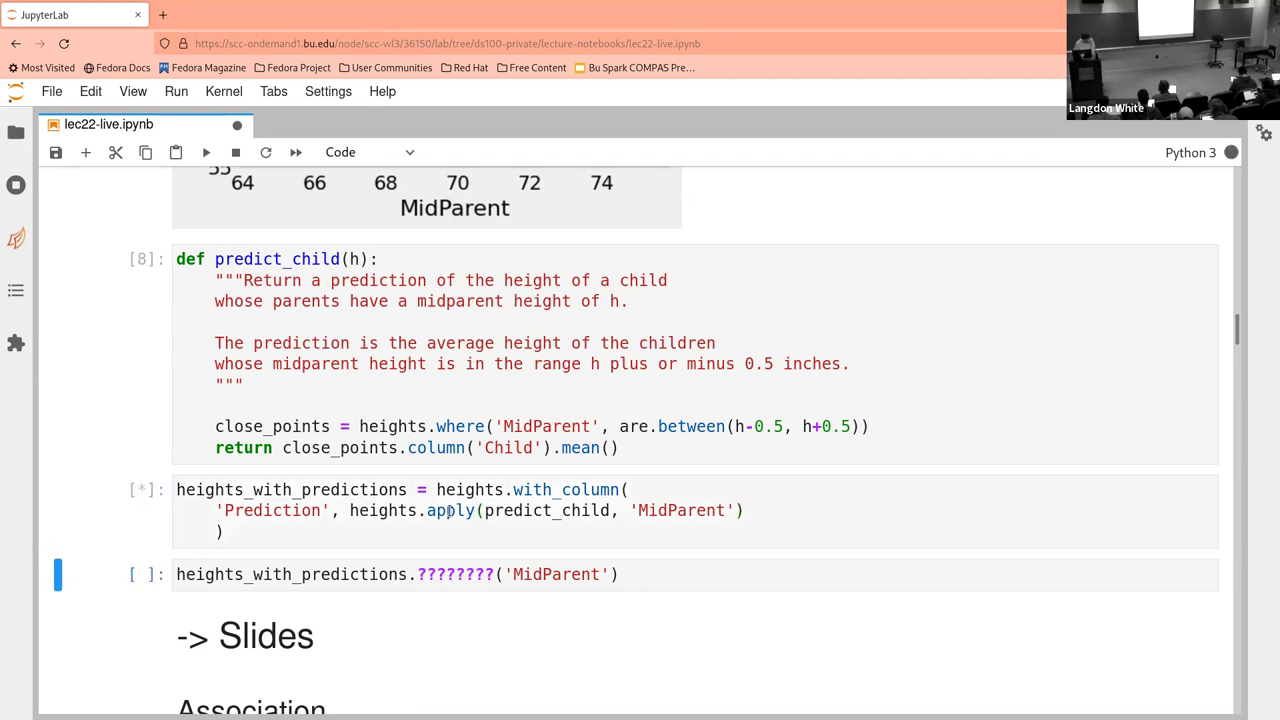
Append a line reading heights_with_predictions to the Prediction column cell and rerun it to display the table
left_click(242, 541)
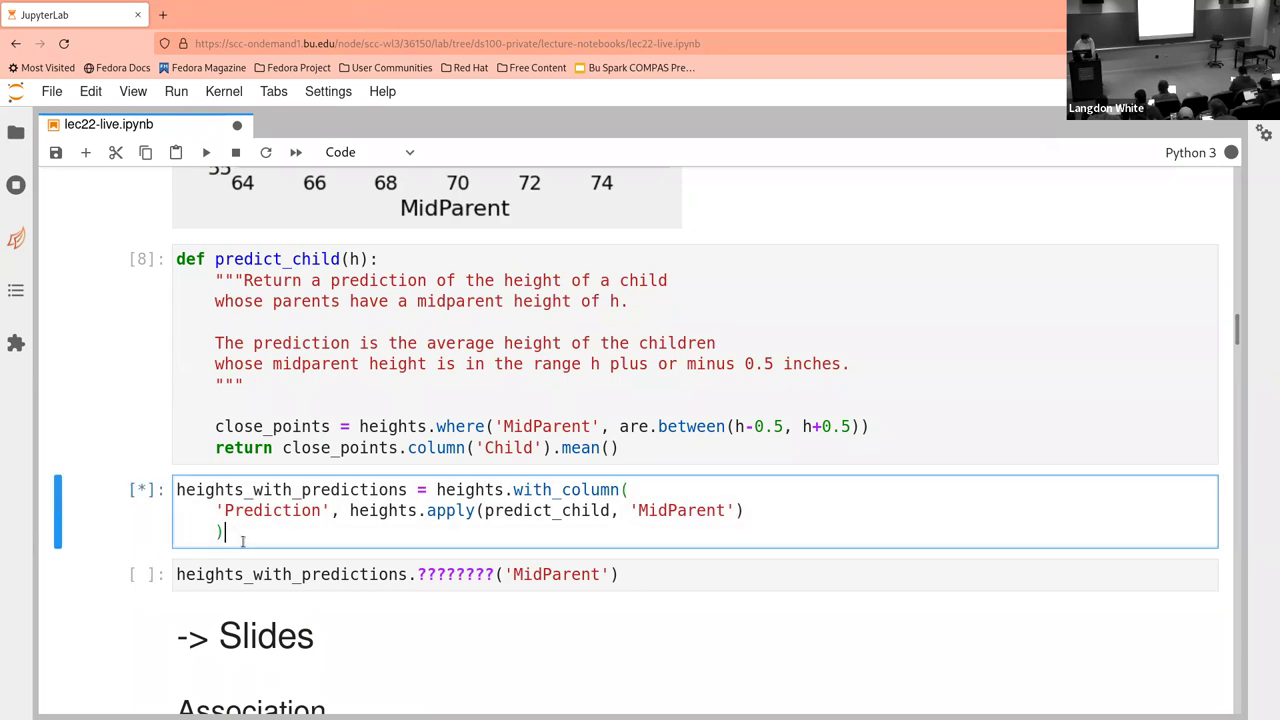
key("Return")
type("heights_wiht")
key("BackSpace")
key("BackSpace")
type("th")
key("Tab")
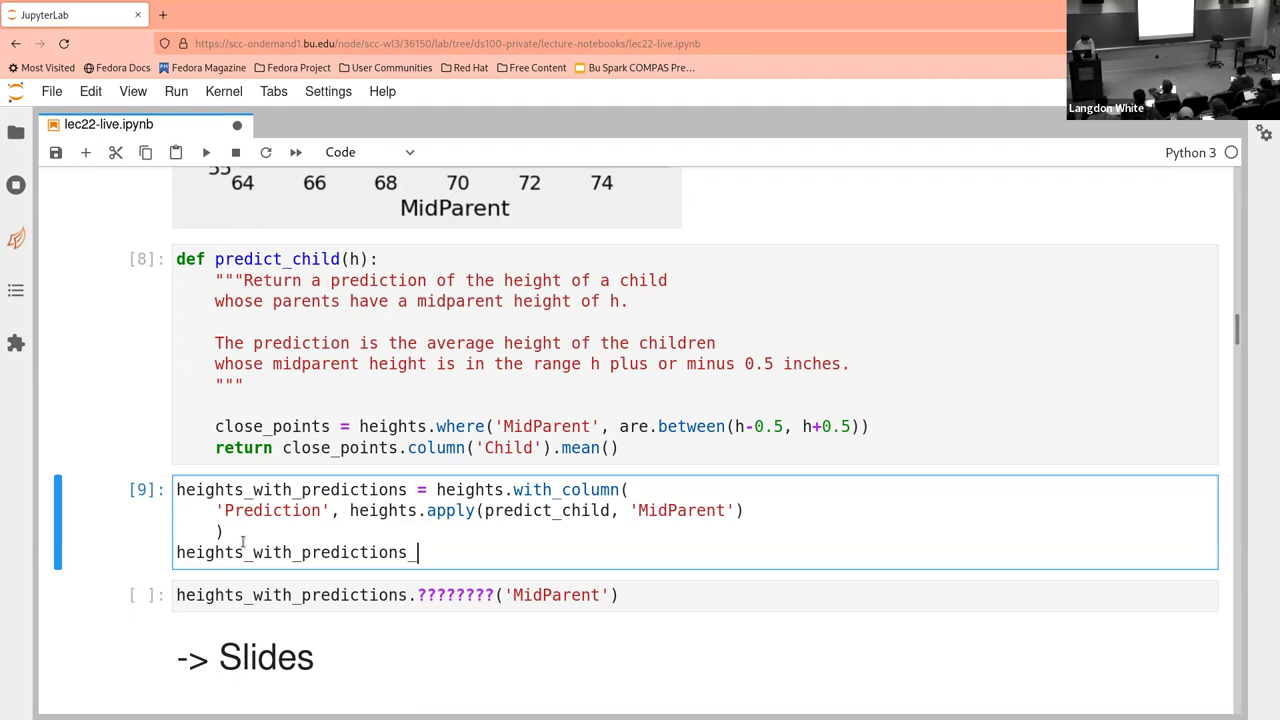
key("shift+Return")
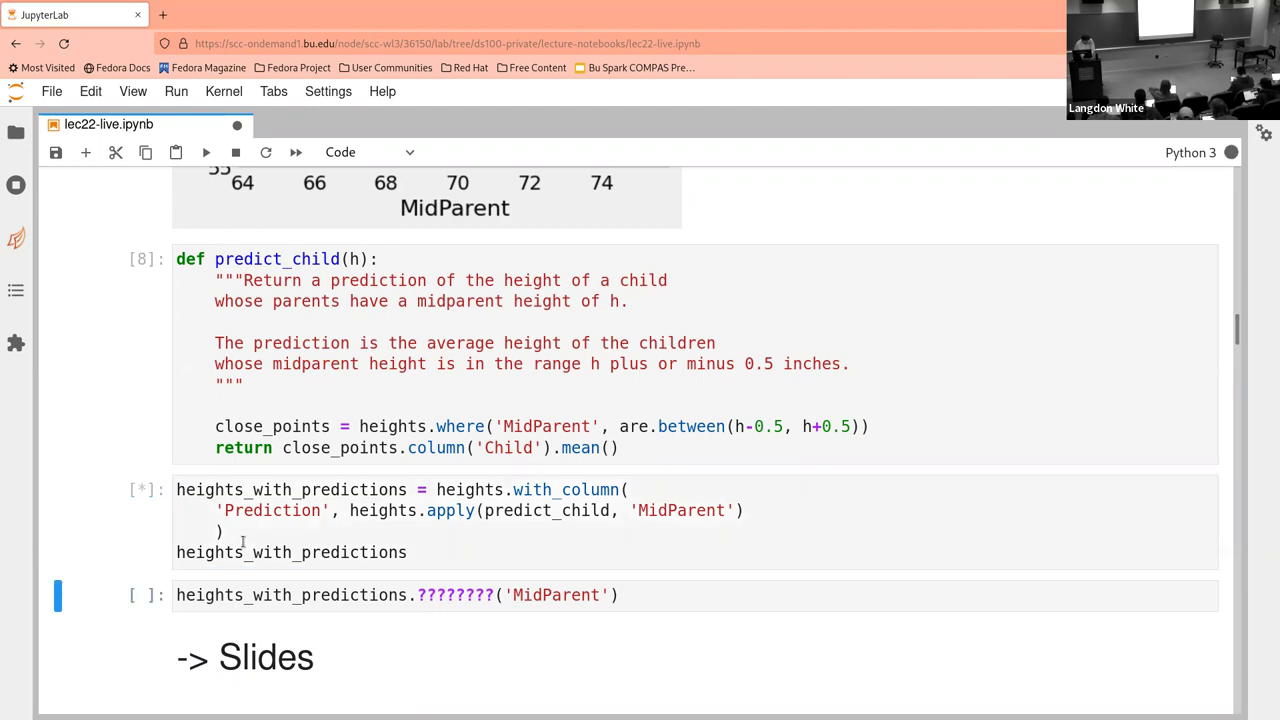
Replace the method placeholder in the heights_with_predictions line for 'MidParent' with scatter and run the cell
scroll(242, 542, "down", 1)
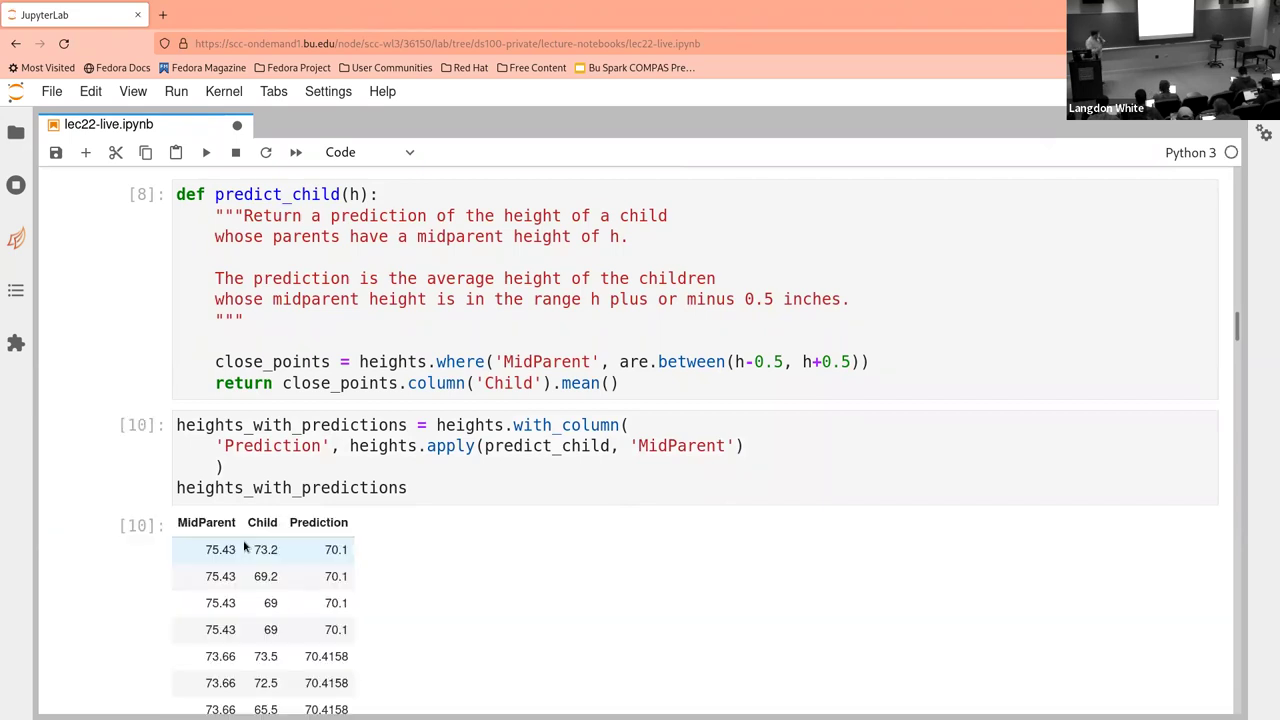
scroll(243, 542, "down", 3)
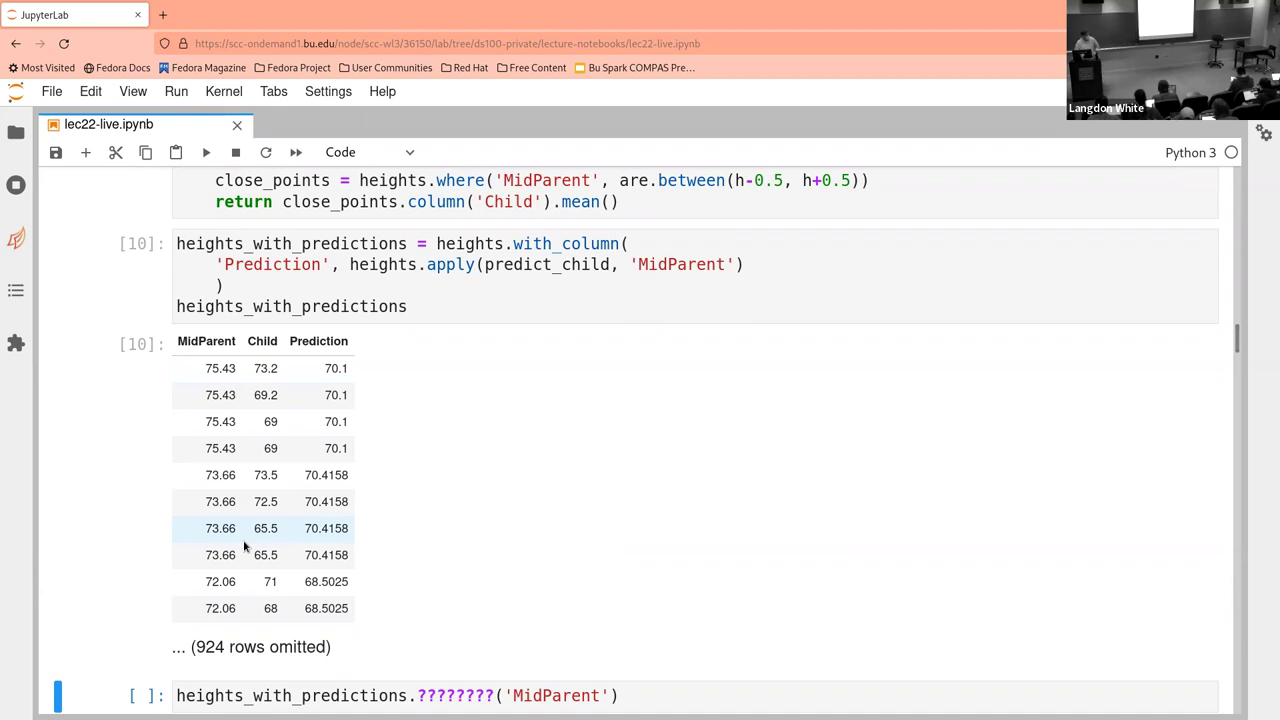
scroll(243, 545, "down", 1)
scroll(243, 545, "down", 1)
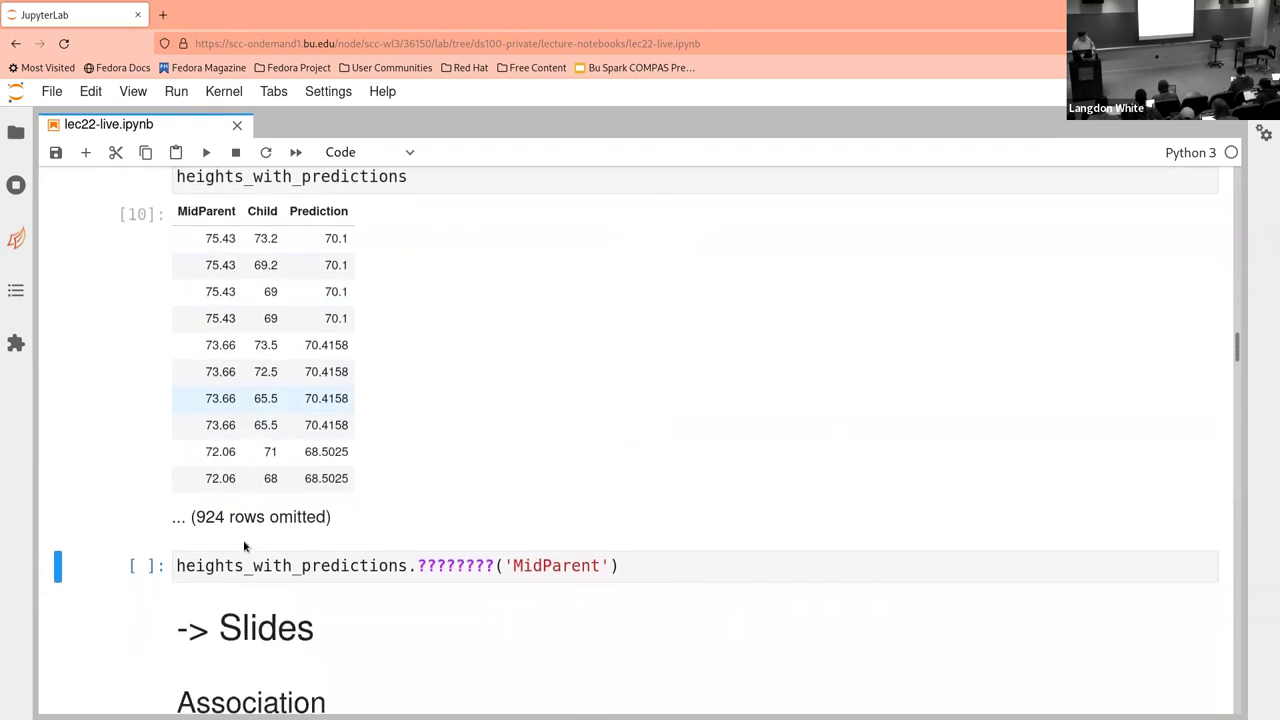
left_click(421, 565)
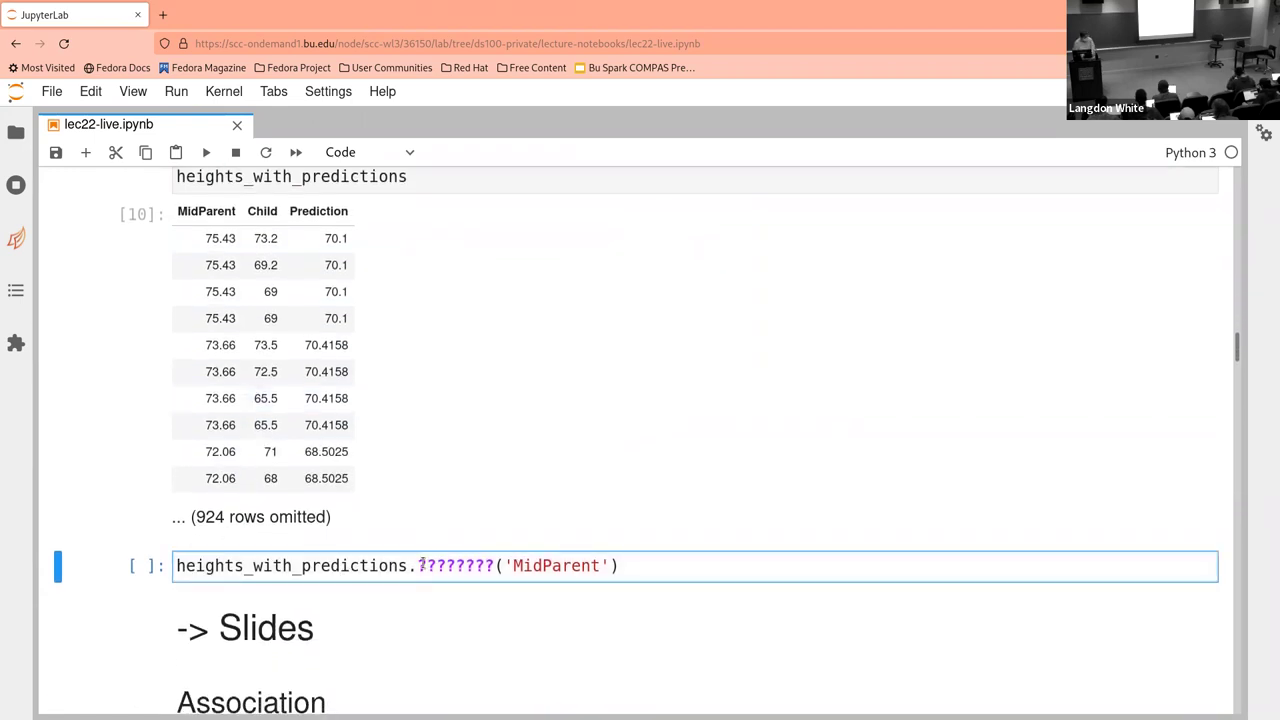
double_click(421, 565)
key("shift+Left")
key("shift+Left")
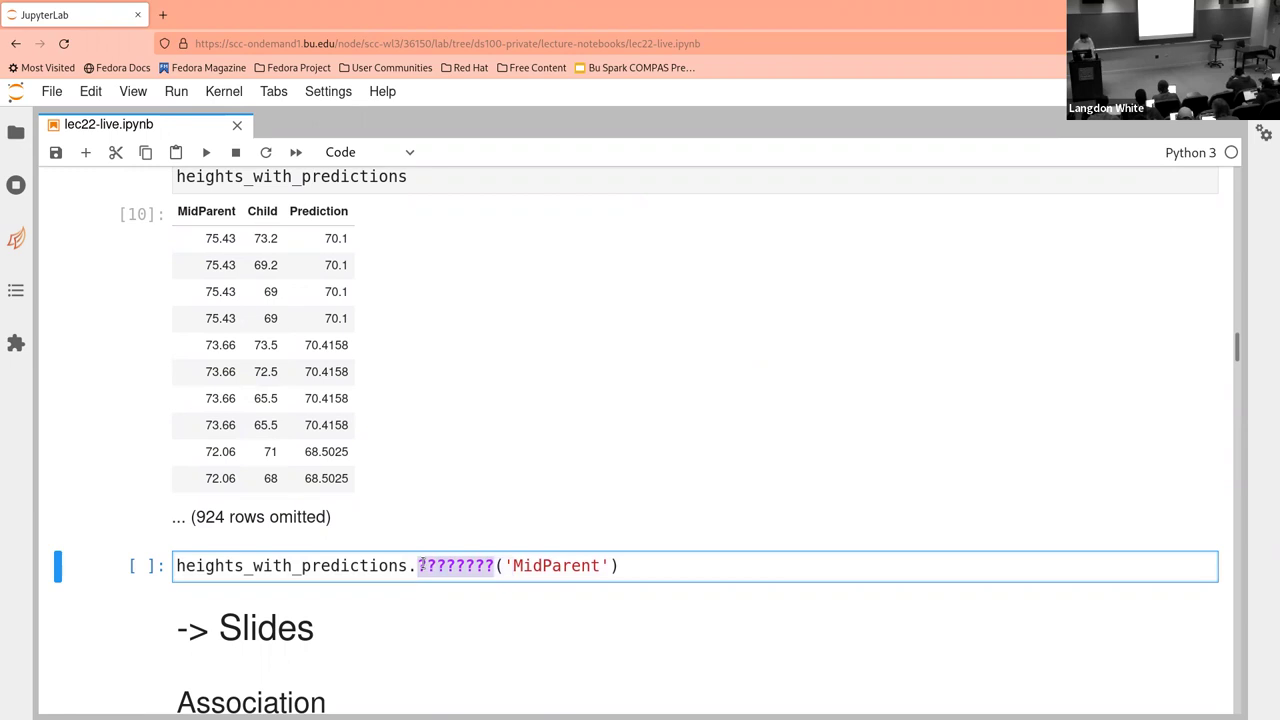
type("scatter")
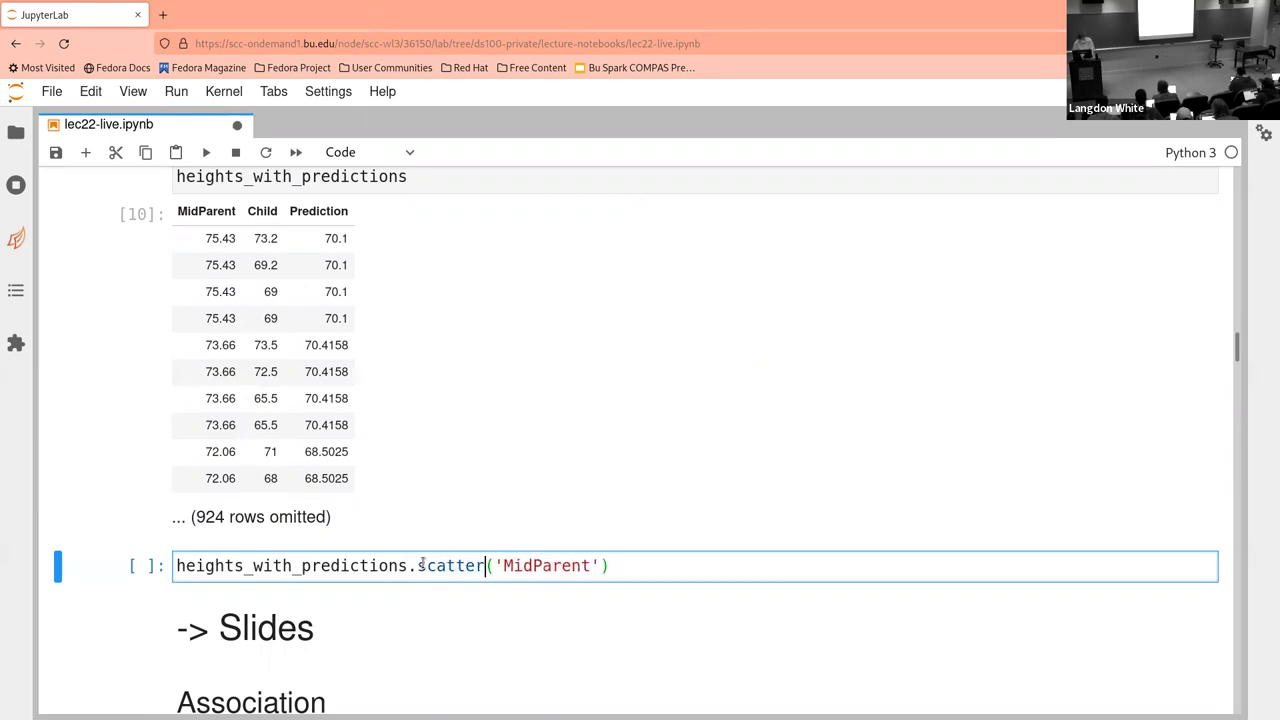
key("shift+Return")
scroll(421, 565, "down", 3)
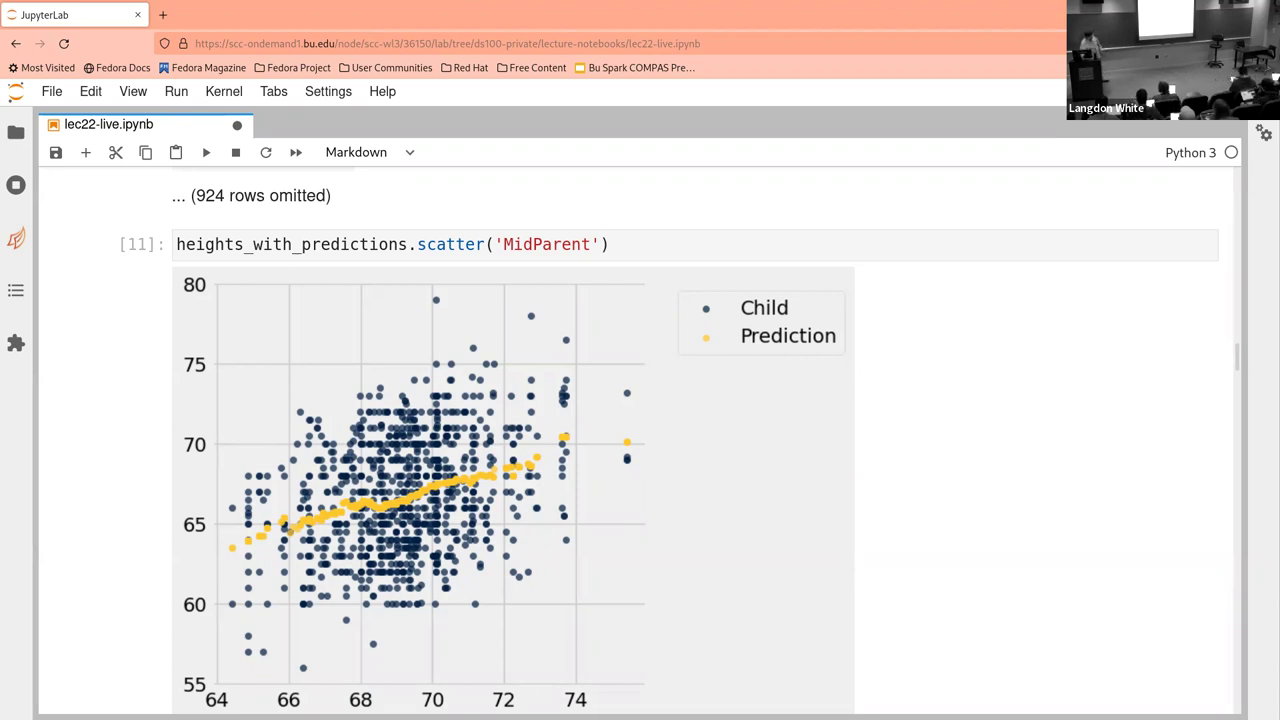
scroll(734, 569, "down", 1)
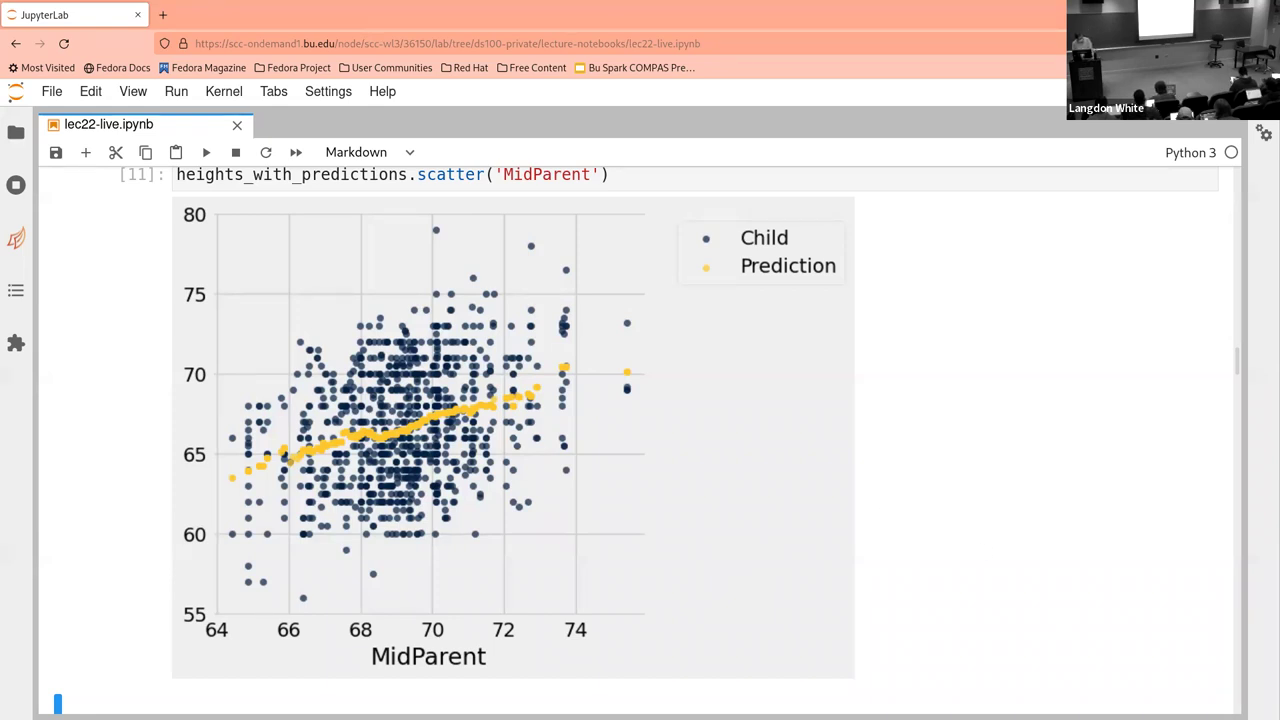
Switch to the lecture slides and advance through the Association title and correlation poll to the Two Numerical Variables slide
key("alt+Tab")
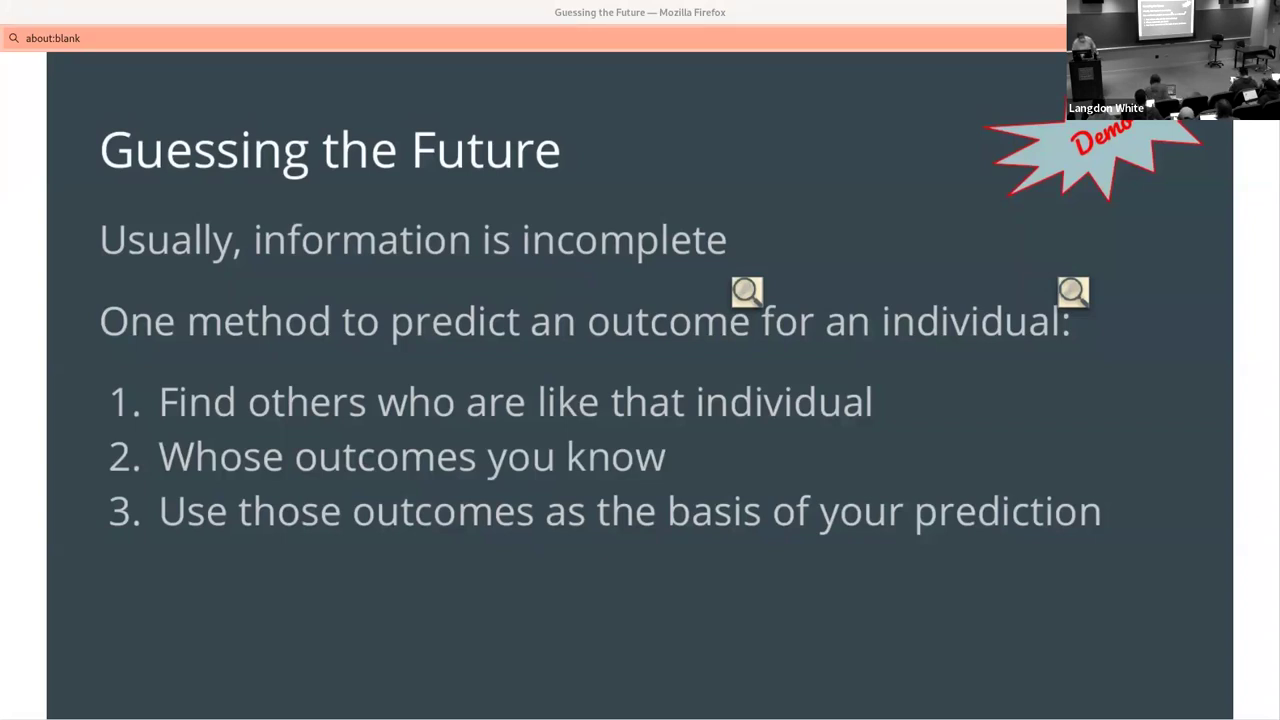
key("Right")
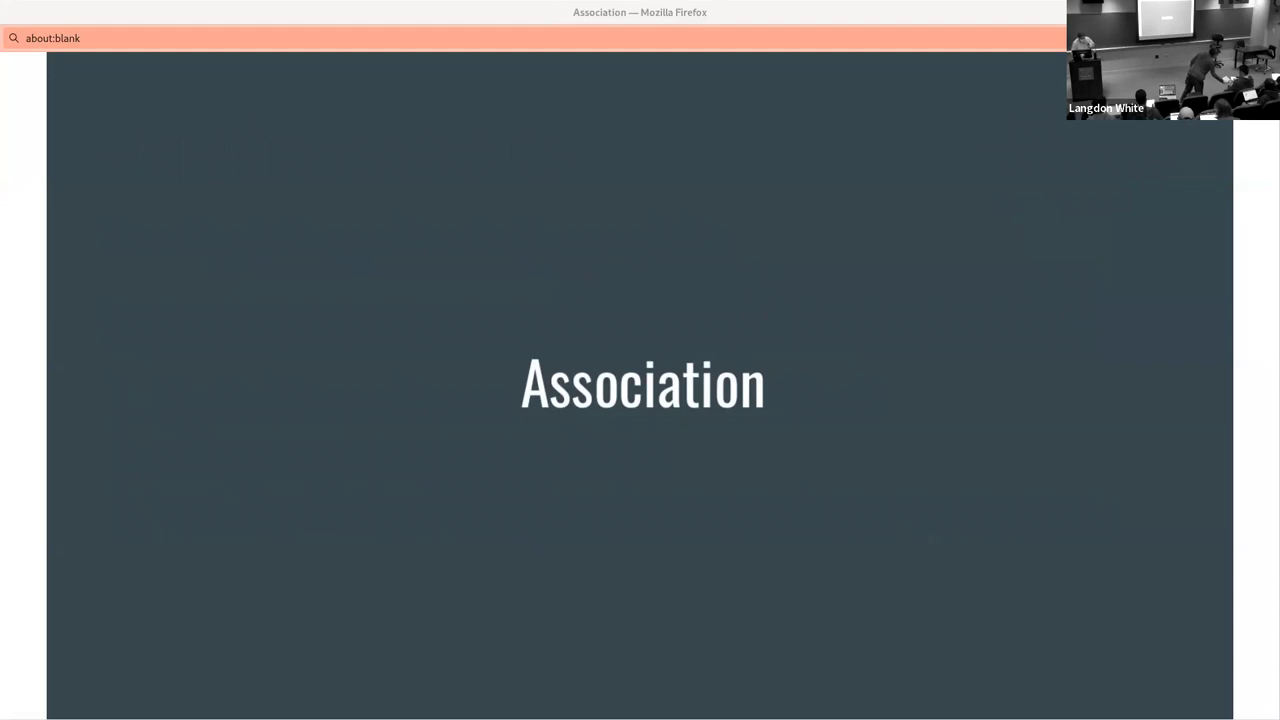
key("Right")
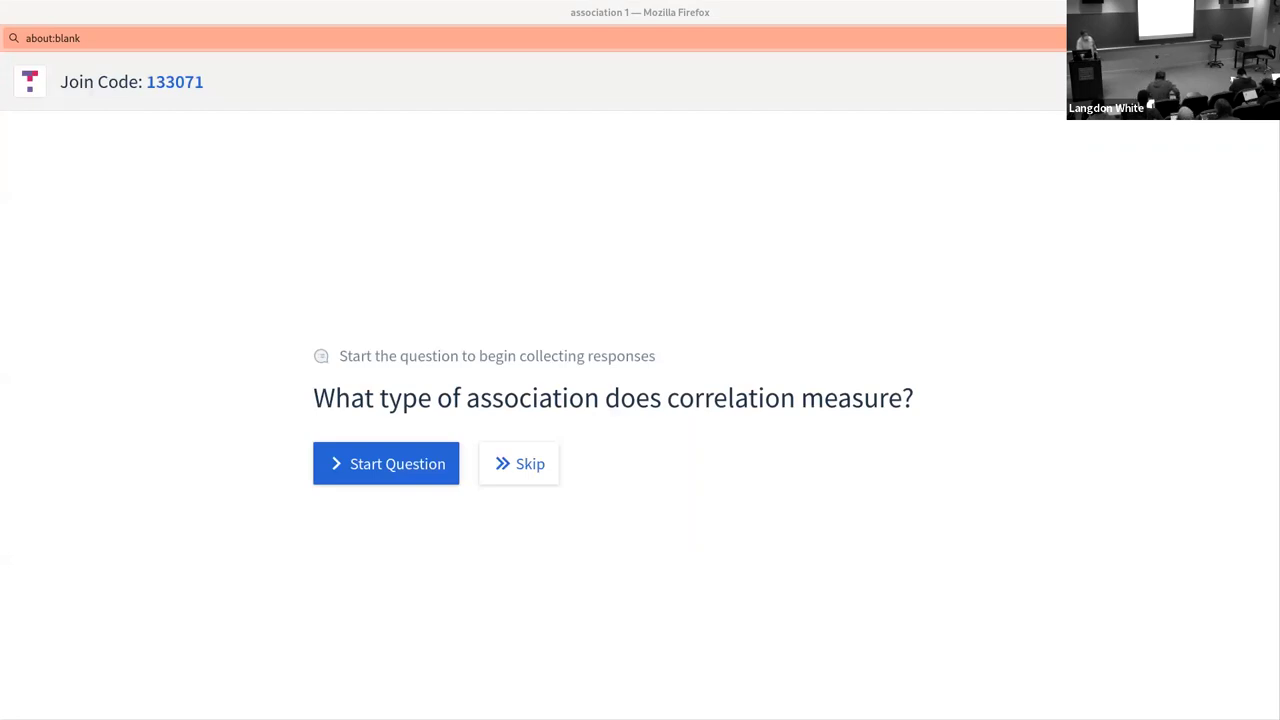
key("Right")
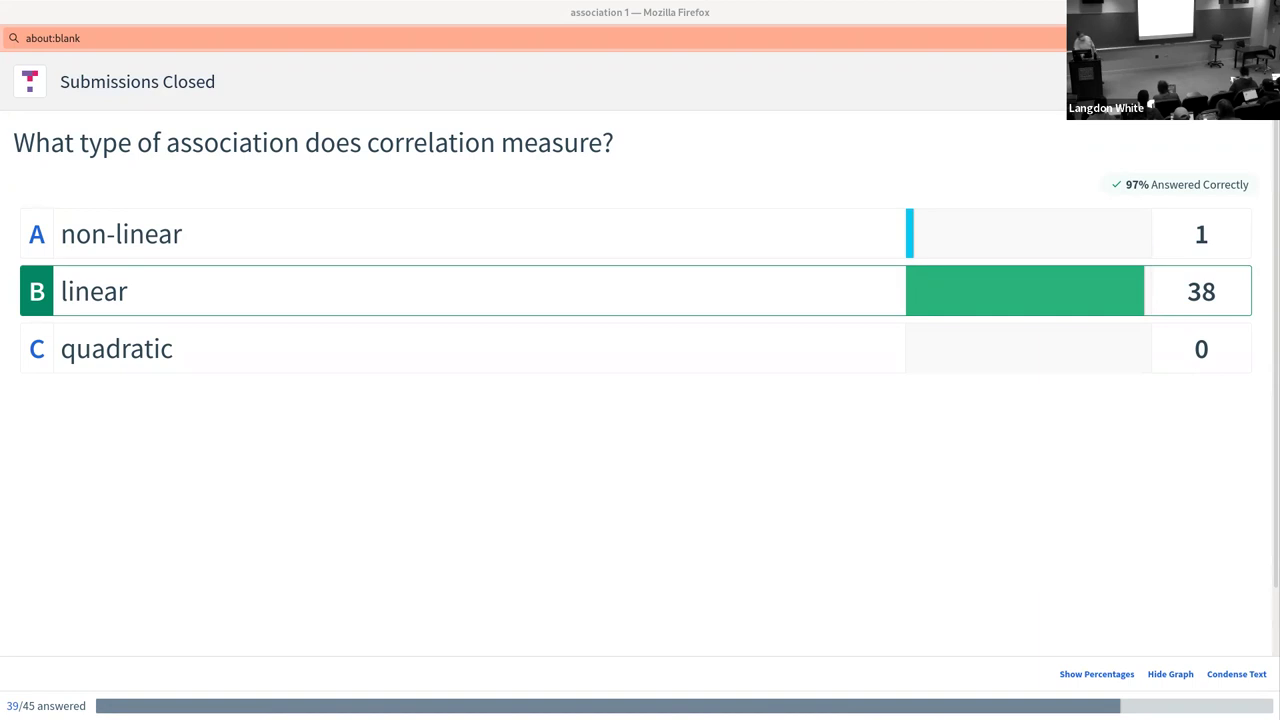
key("ctrl+Tab")
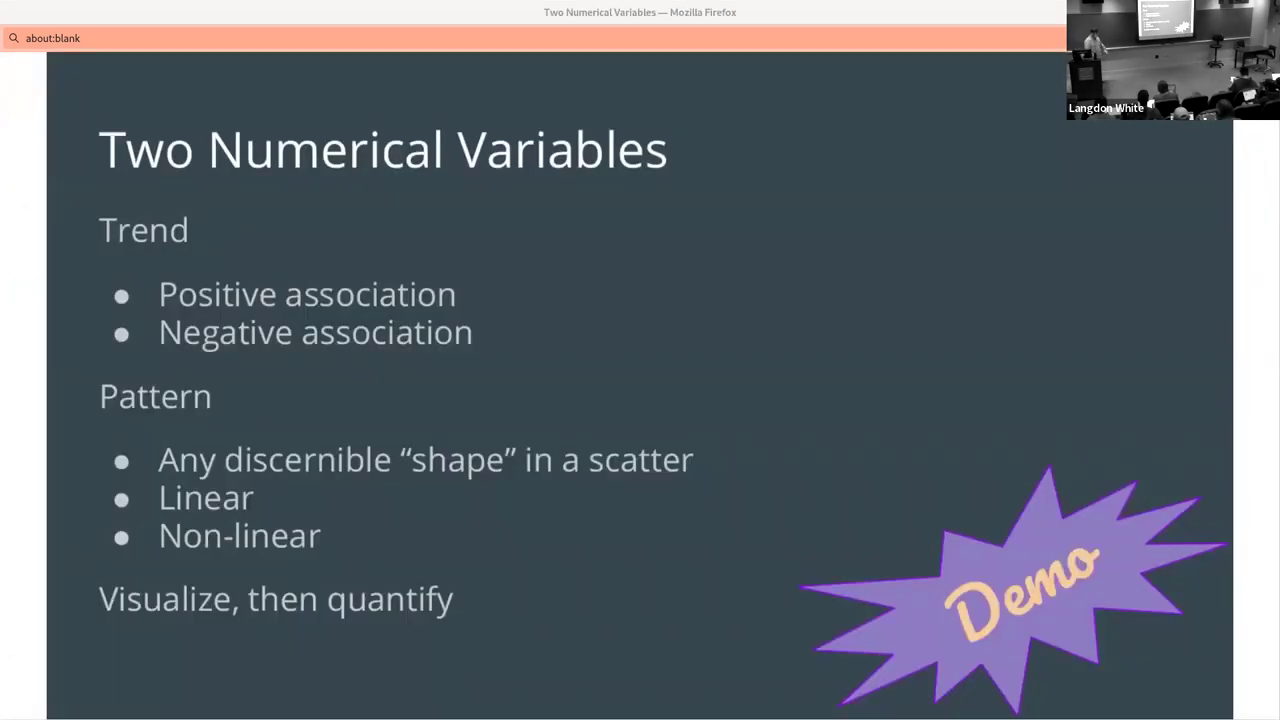
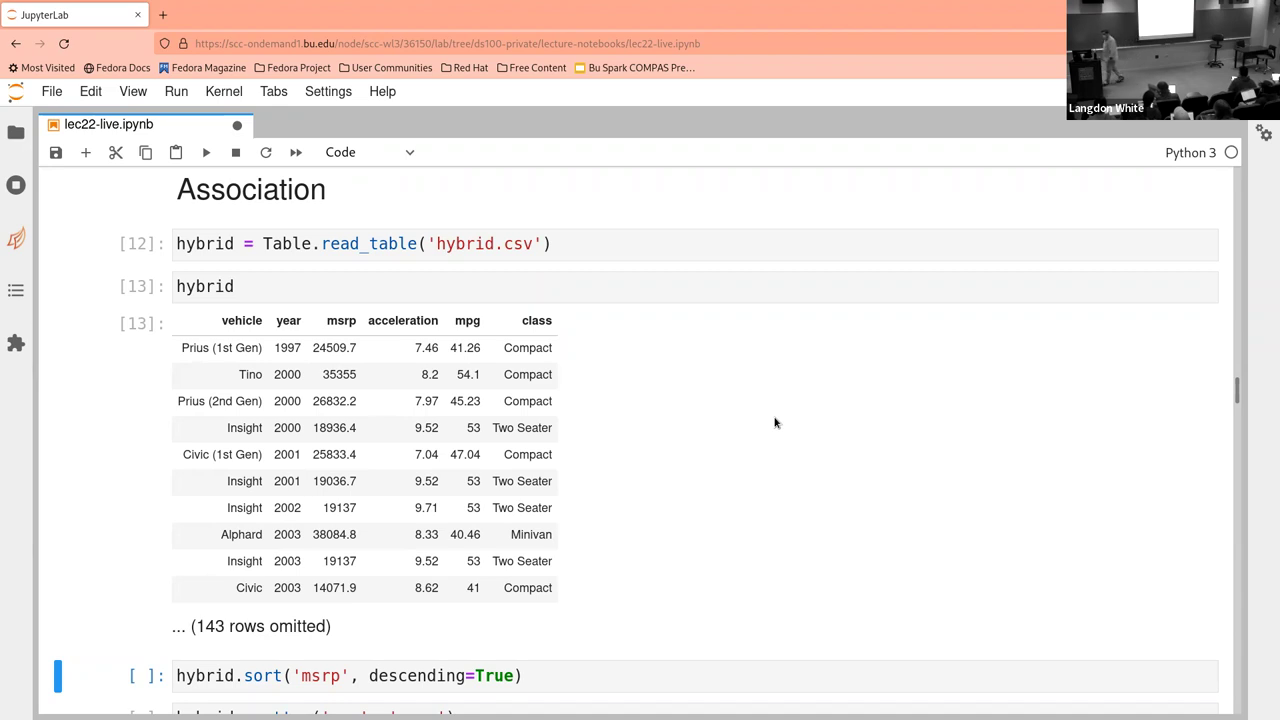
Run the Association section's cell that sorts the hybrid table by 'msrp' in descending order
scroll(775, 423, "down", 5)
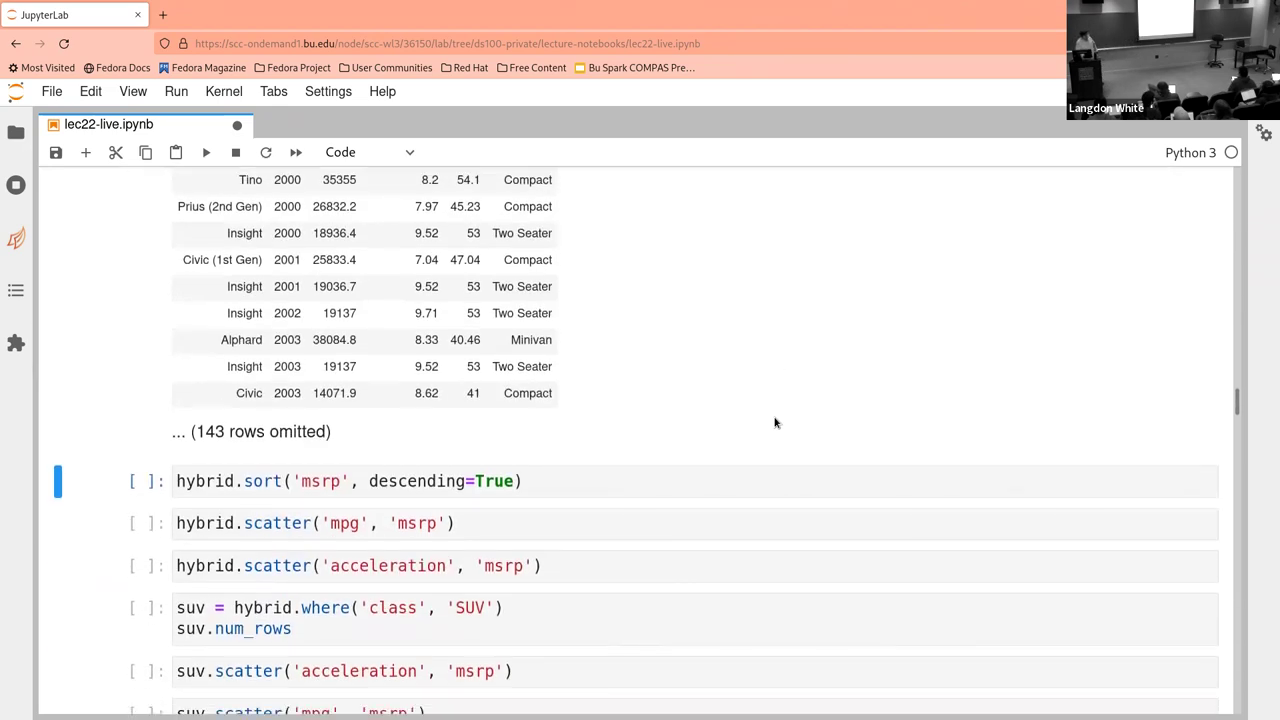
left_click(715, 400)
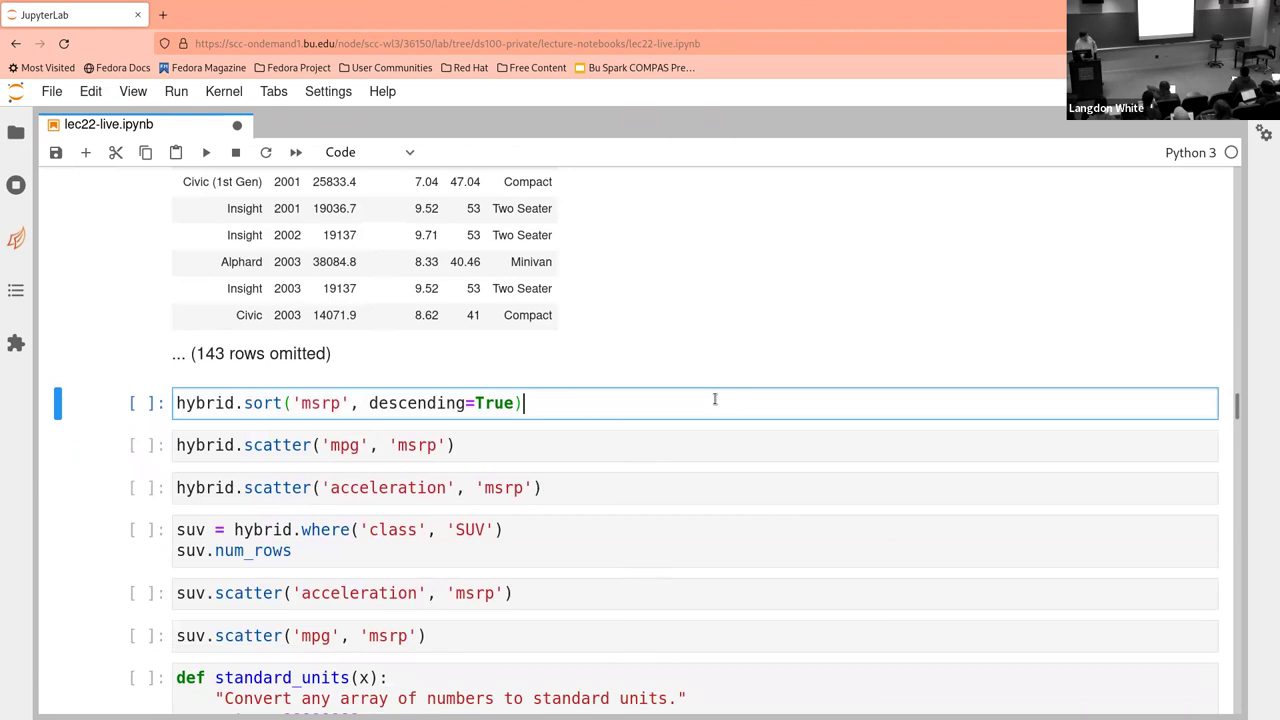
key("shift+Return")
scroll(715, 400, "down", 3)
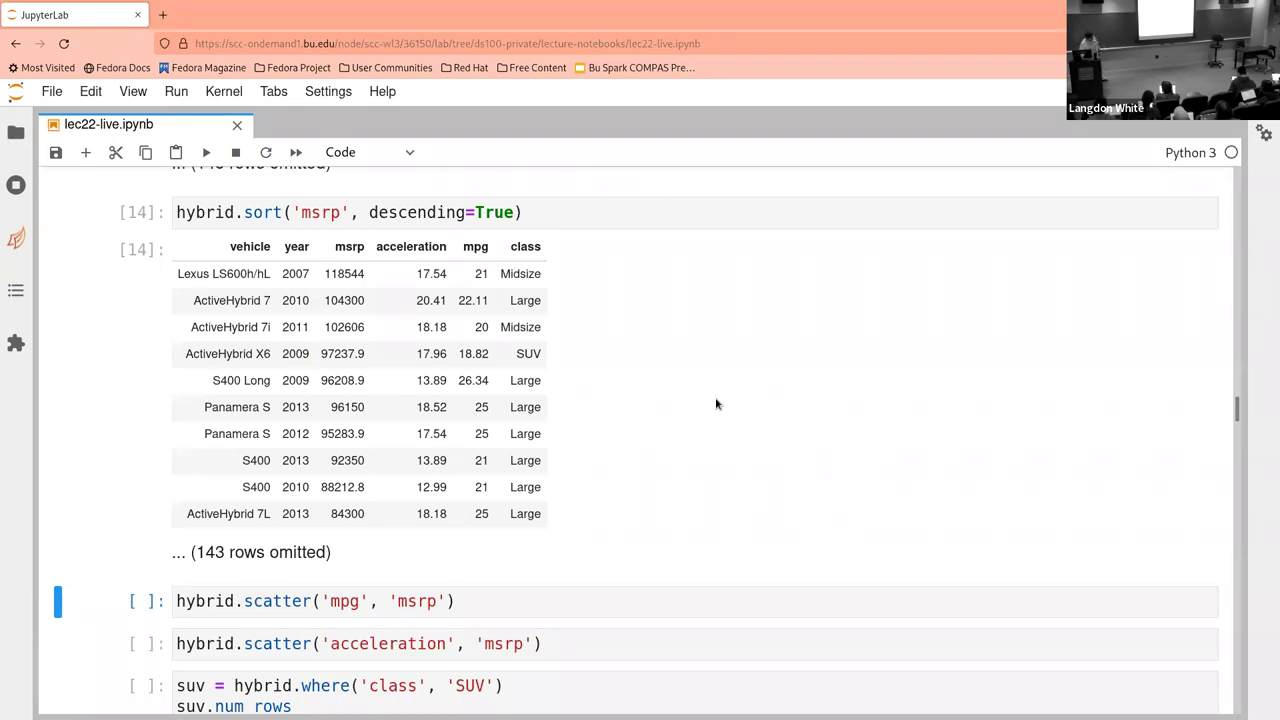
Compare the original and sorted hybrid tables, and run the cell plotting hybrid 'mpg' against 'msrp' as a scatter
scroll(716, 404, "up", 2)
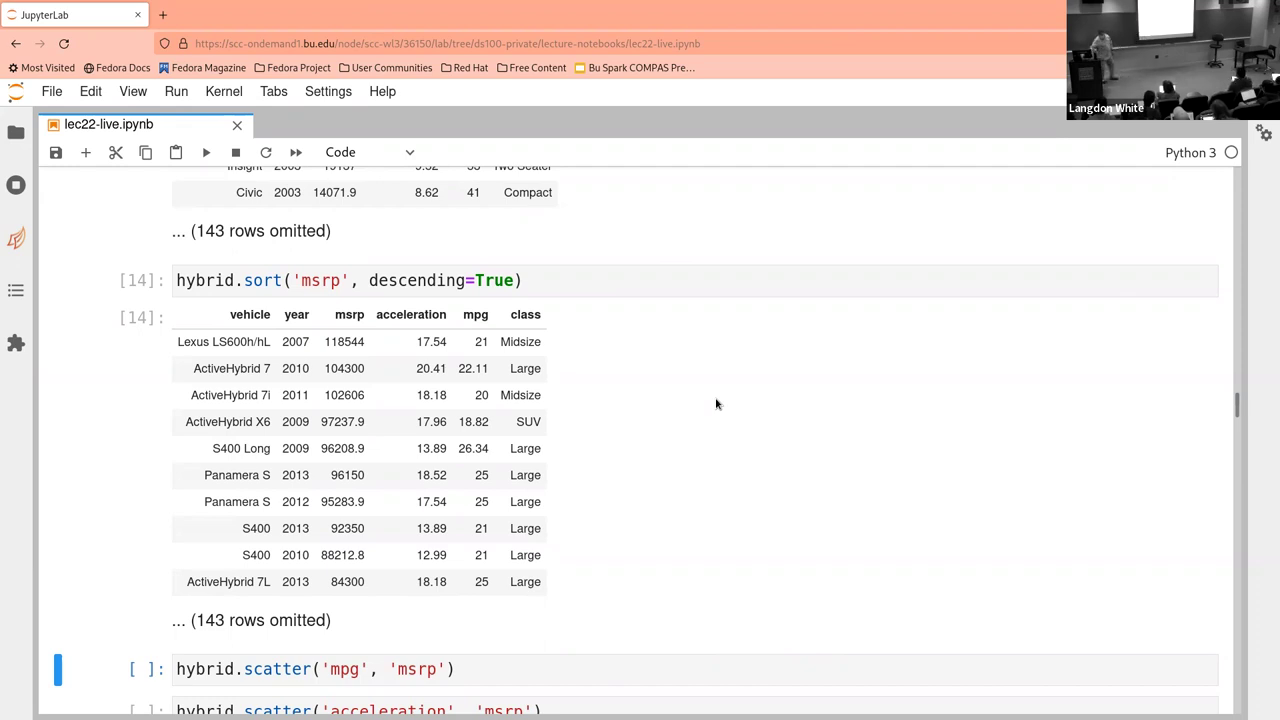
scroll(716, 404, "up", 5)
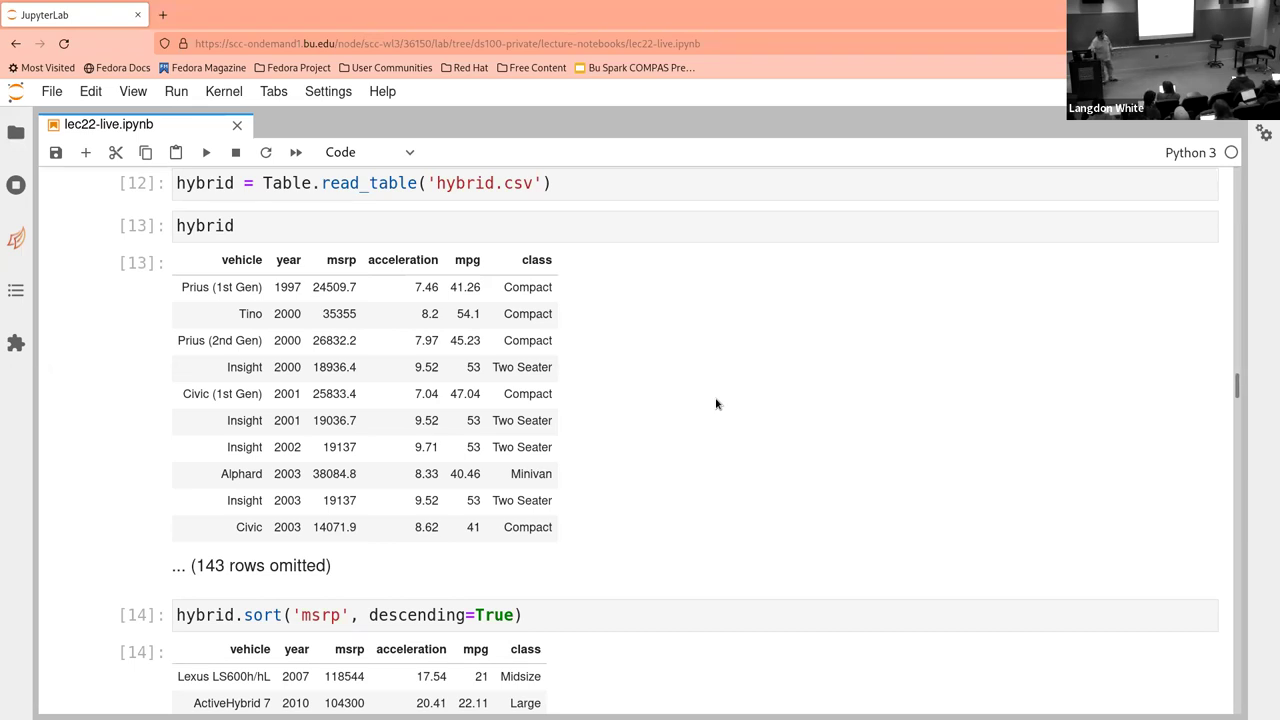
scroll(716, 404, "down", 2)
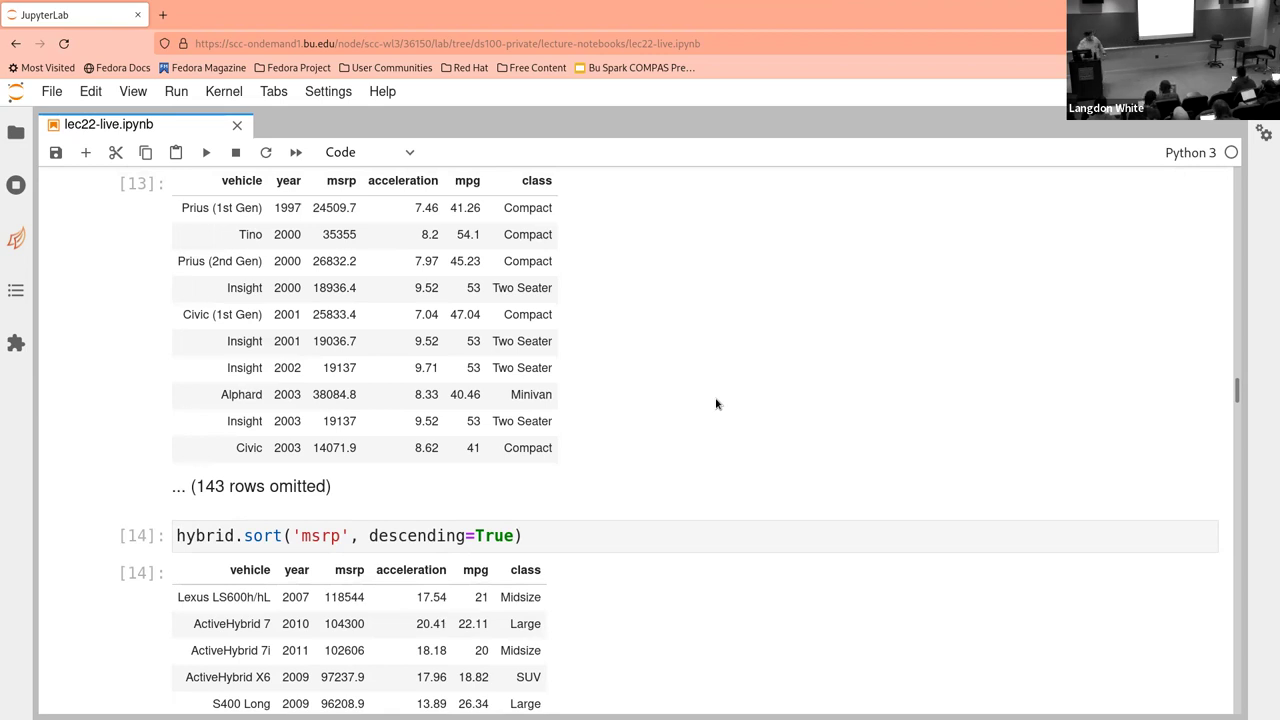
key("shift+Return")
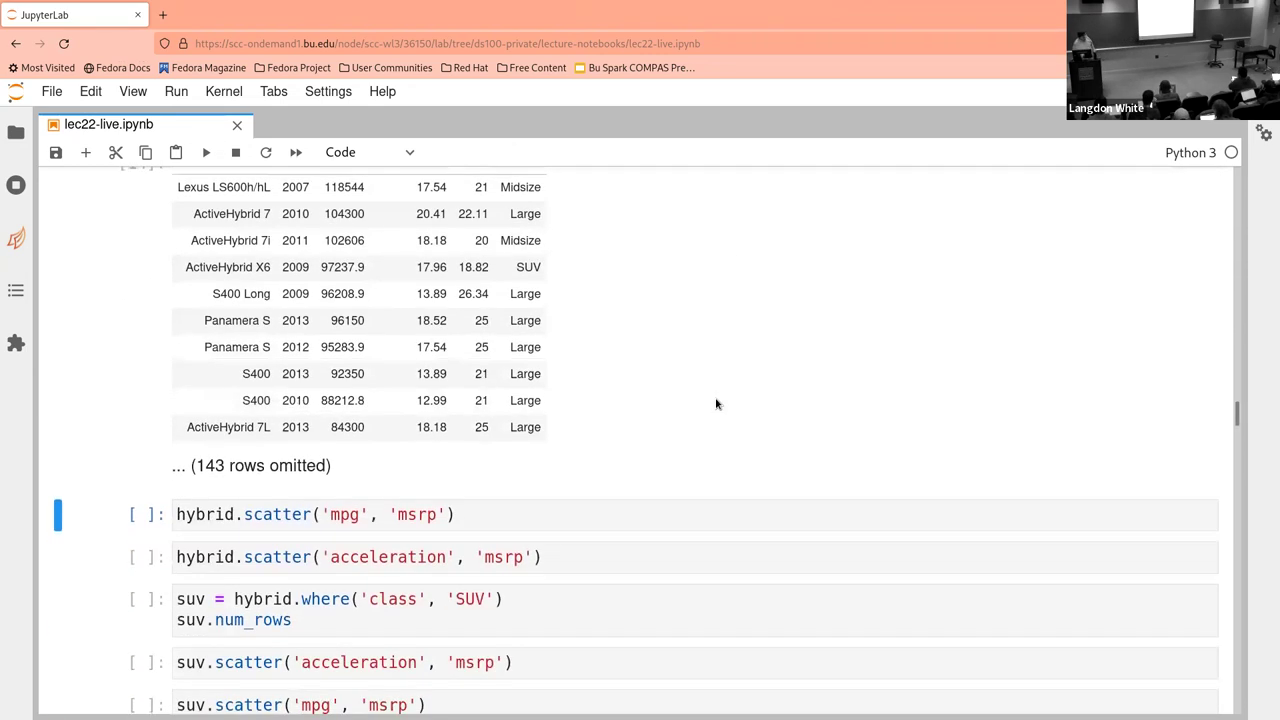
left_click(603, 510)
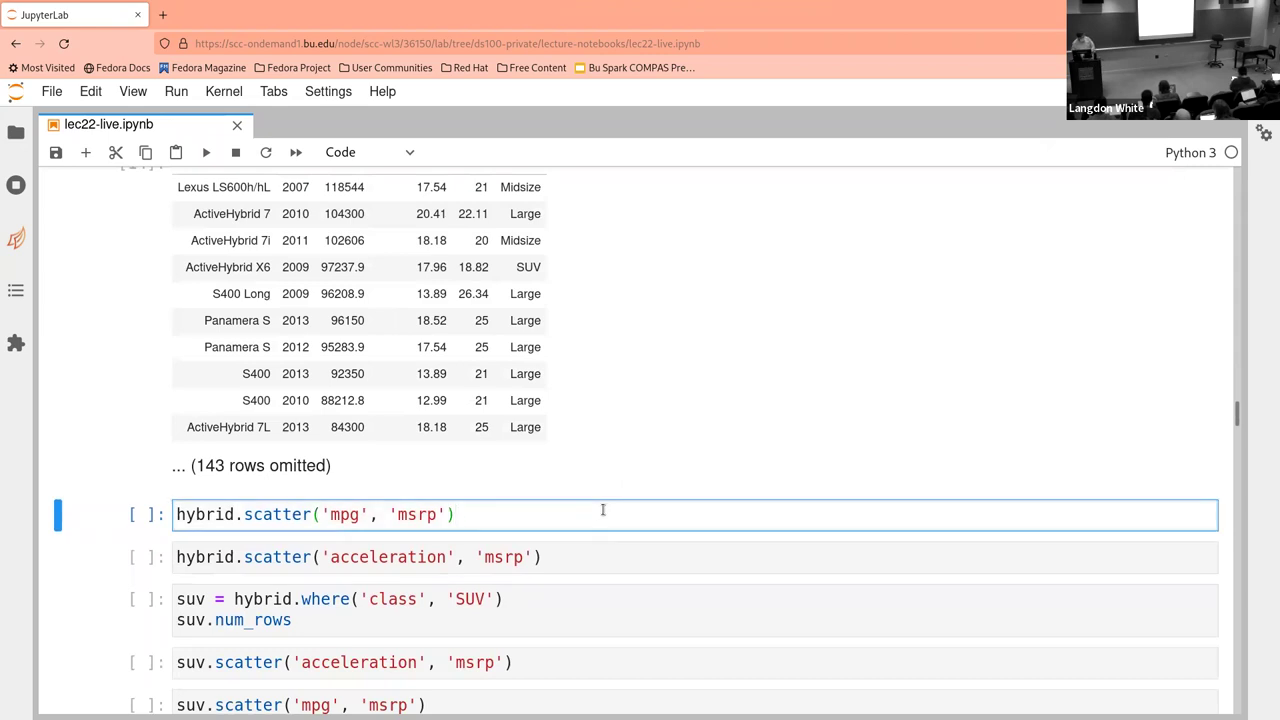
key("shift+Return")
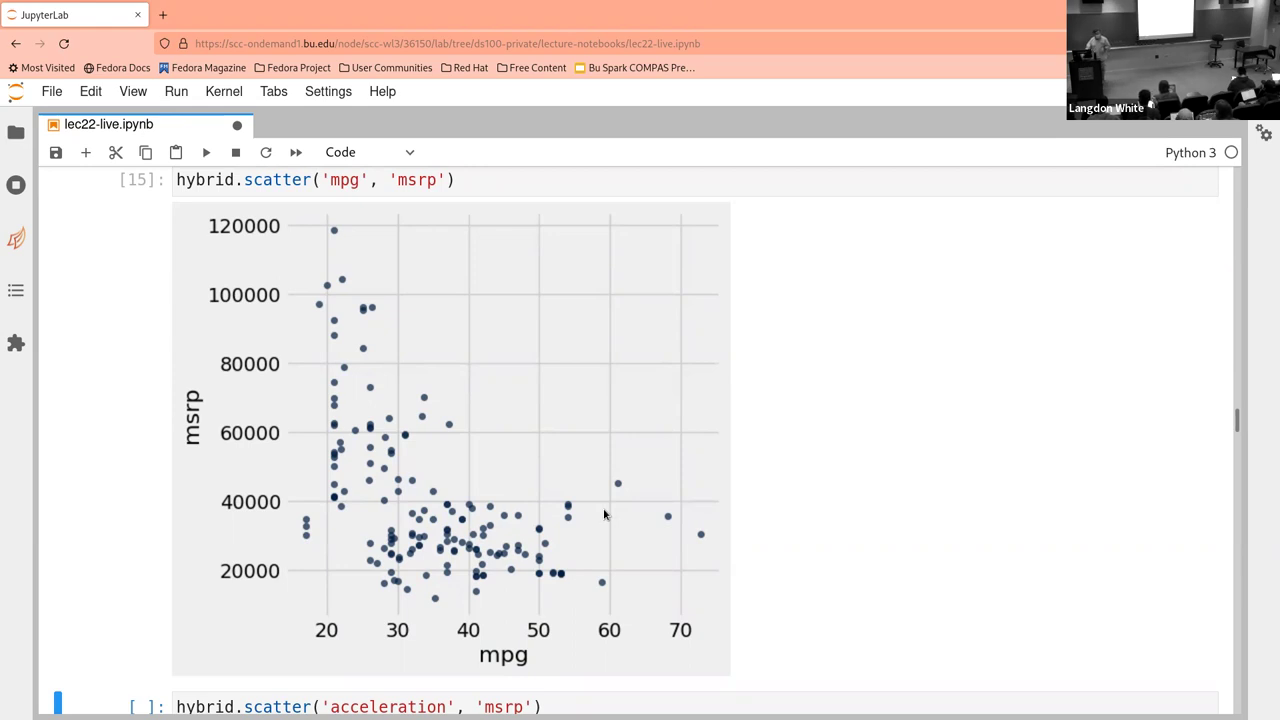
Run the cell that draws the scatter plot of 'acceleration' against 'msrp' for all hybrid vehicles
scroll(428, 526, "down", 5)
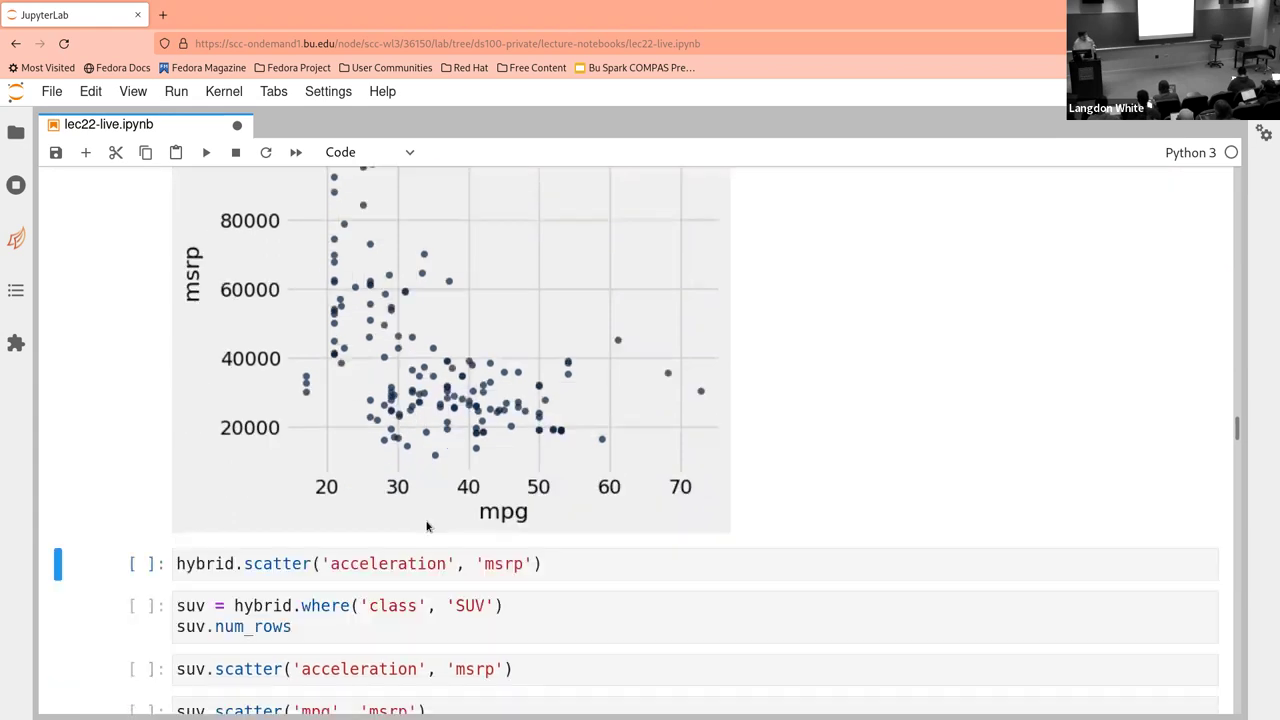
left_click(543, 443)
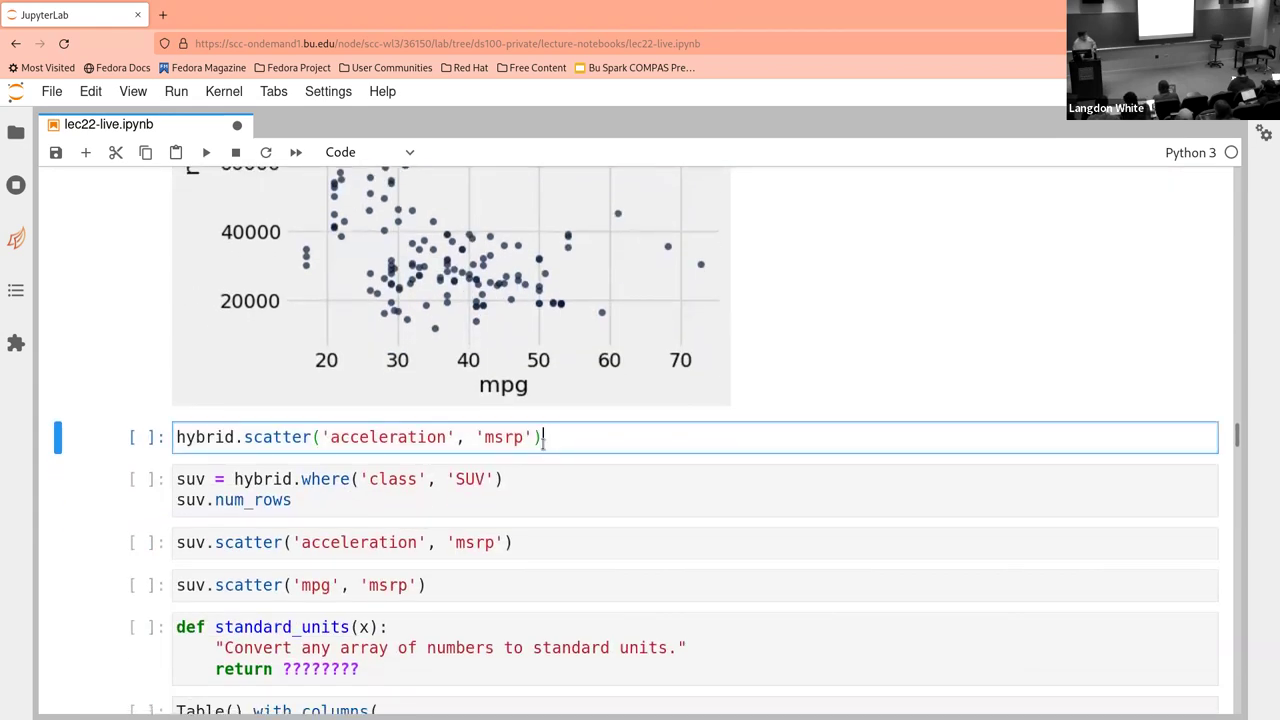
key("shift+Return")
scroll(543, 443, "down", 4)
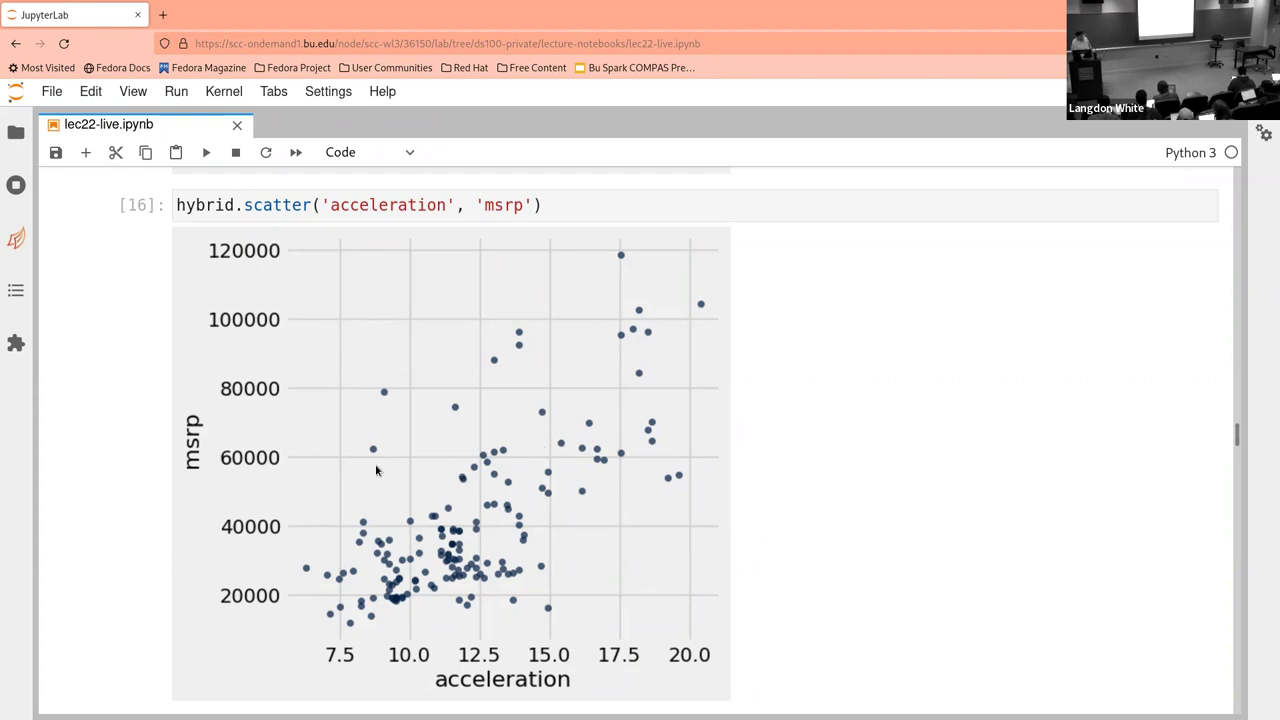
Run the cell that filters hybrid to class 'SUV' as suv and counts its rows
scroll(601, 459, "down", 5)
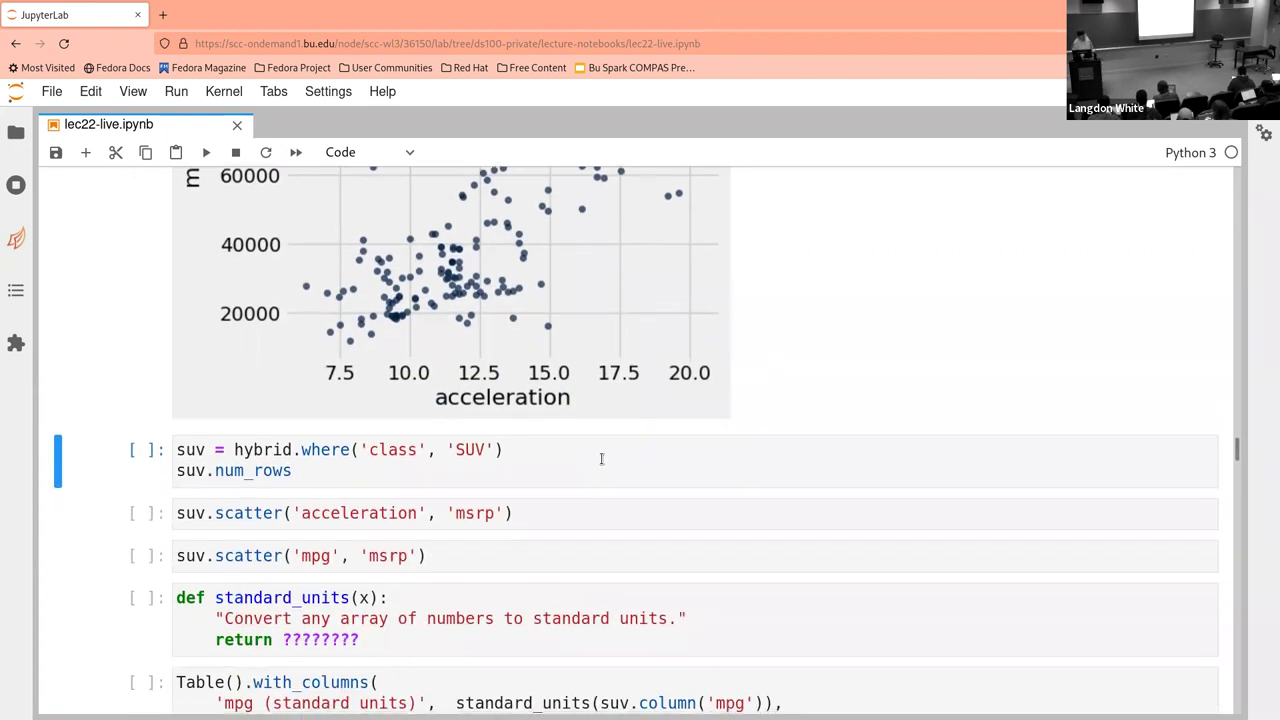
left_click(601, 459)
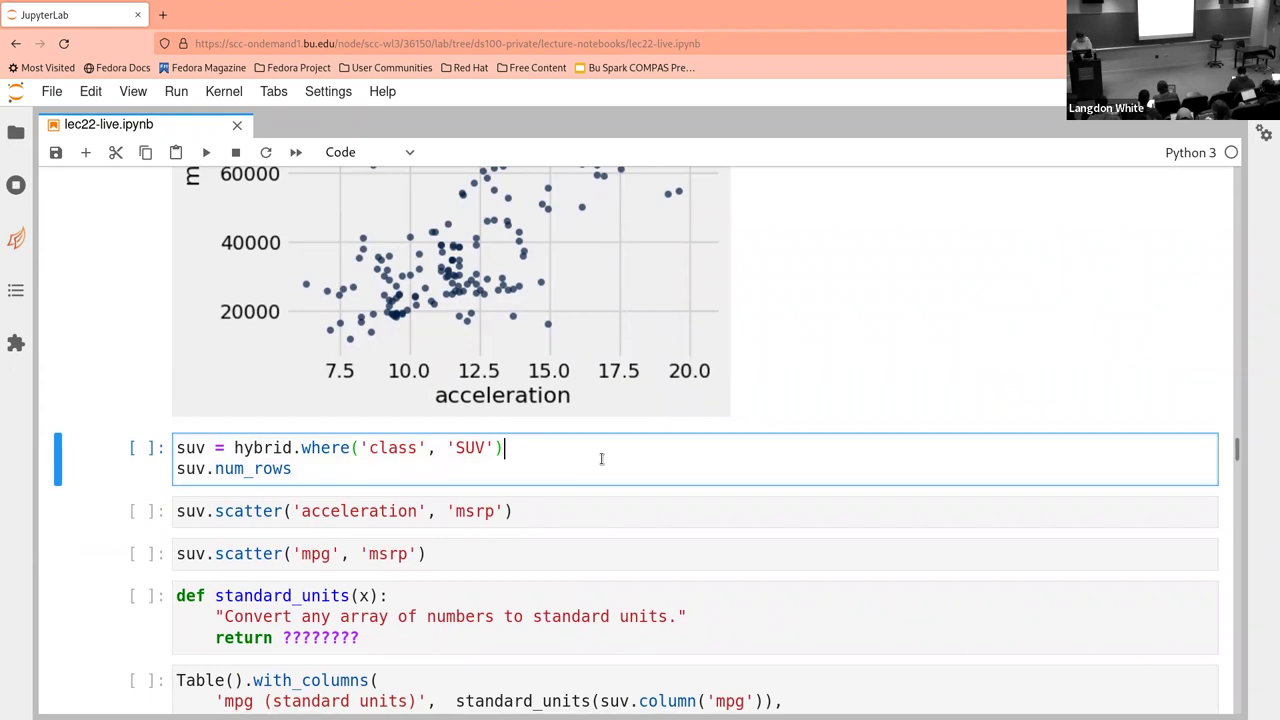
key("shift+Return")
scroll(601, 459, "down", 2)
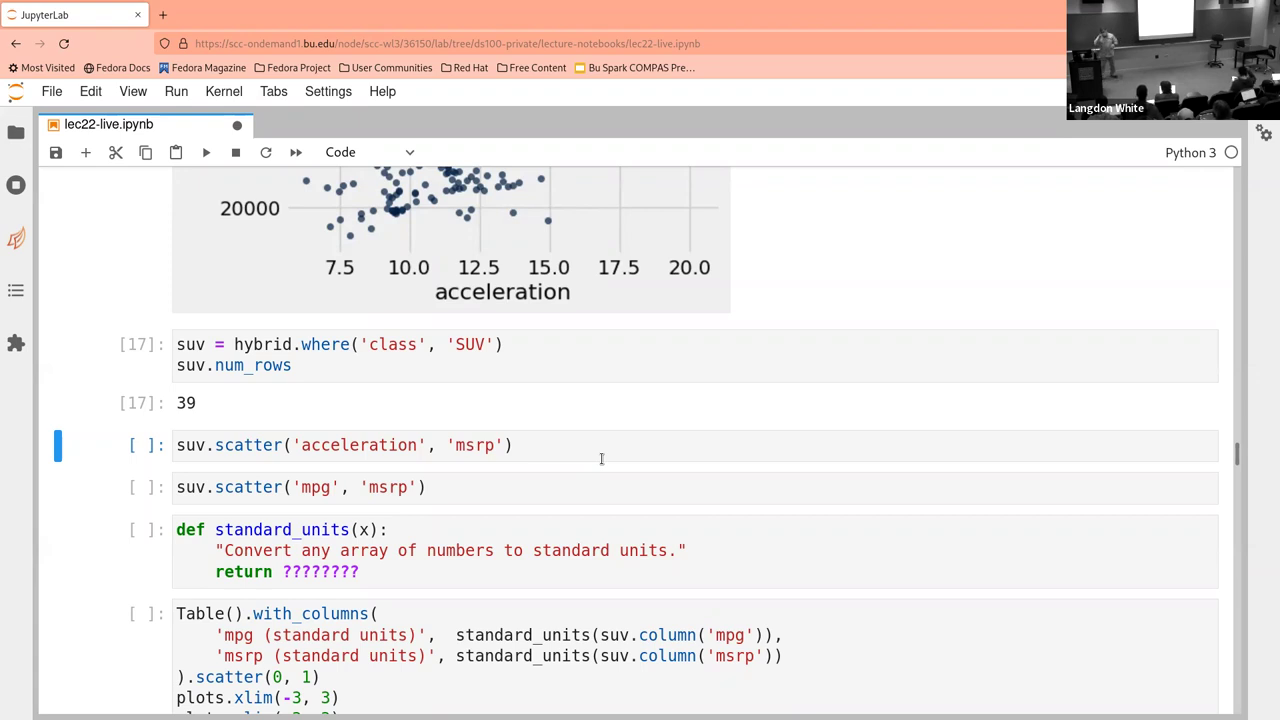
Run the suv scatter cell that plots 'acceleration' against 'msrp'
left_click(601, 459)
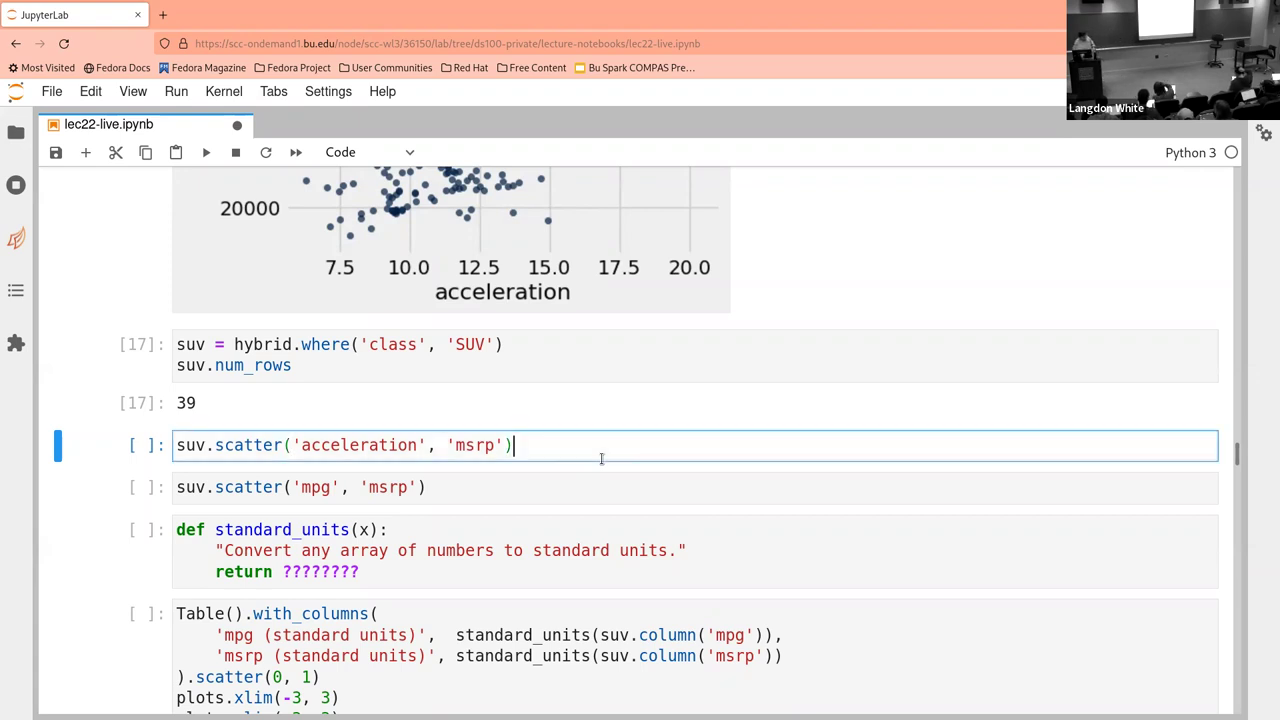
key("shift+Return")
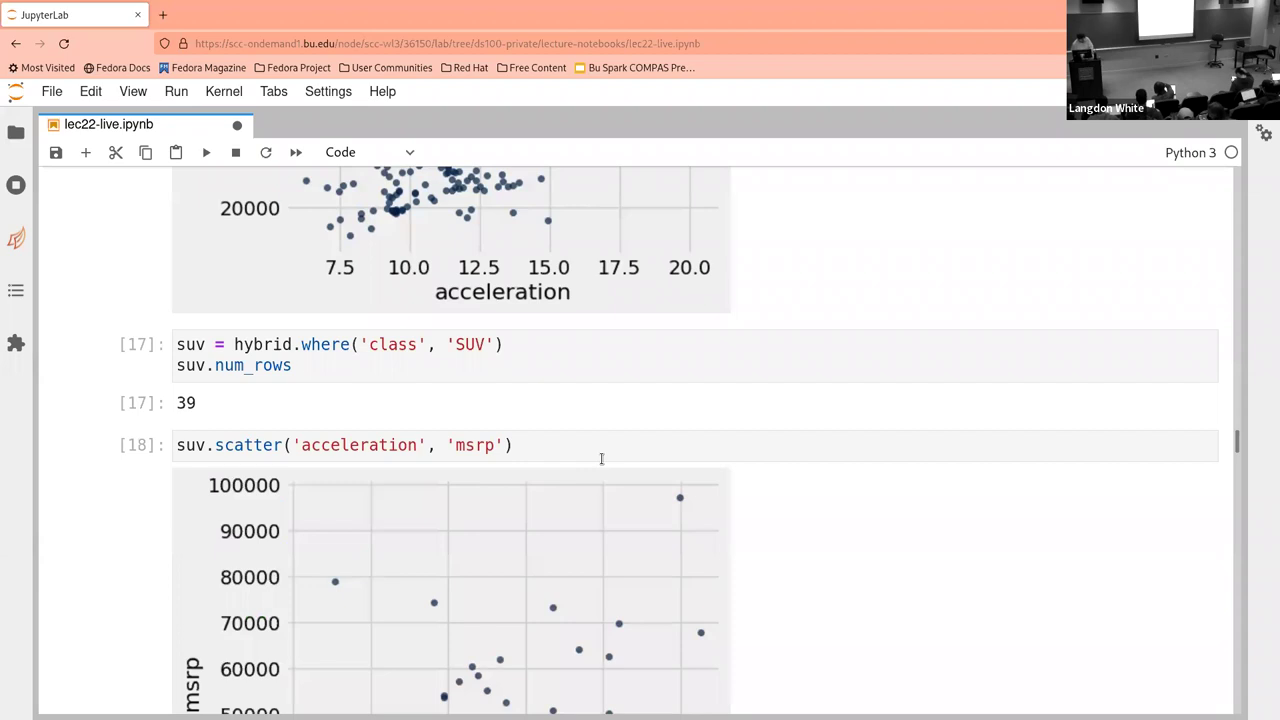
scroll(601, 459, "down", 3)
scroll(601, 459, "down", 2)
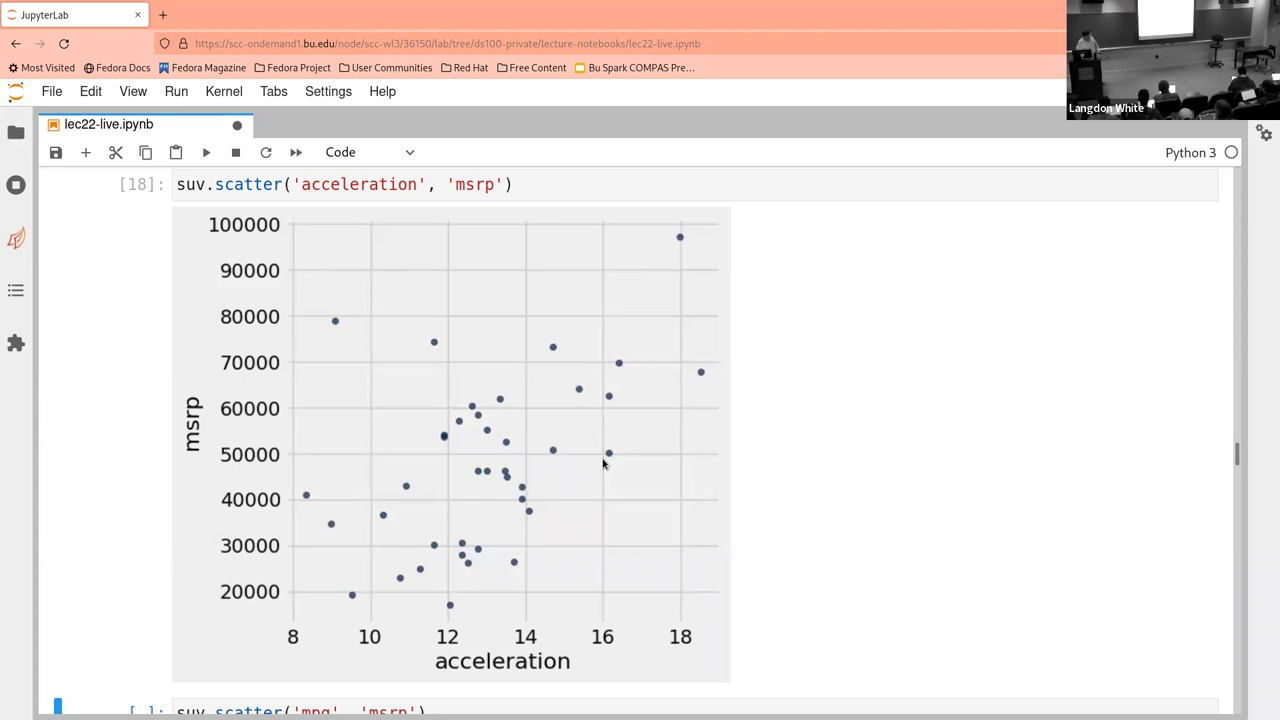
Run the suv scatter cell that plots 'mpg' against 'msrp'
scroll(602, 463, "down", 5)
left_click(601, 458)
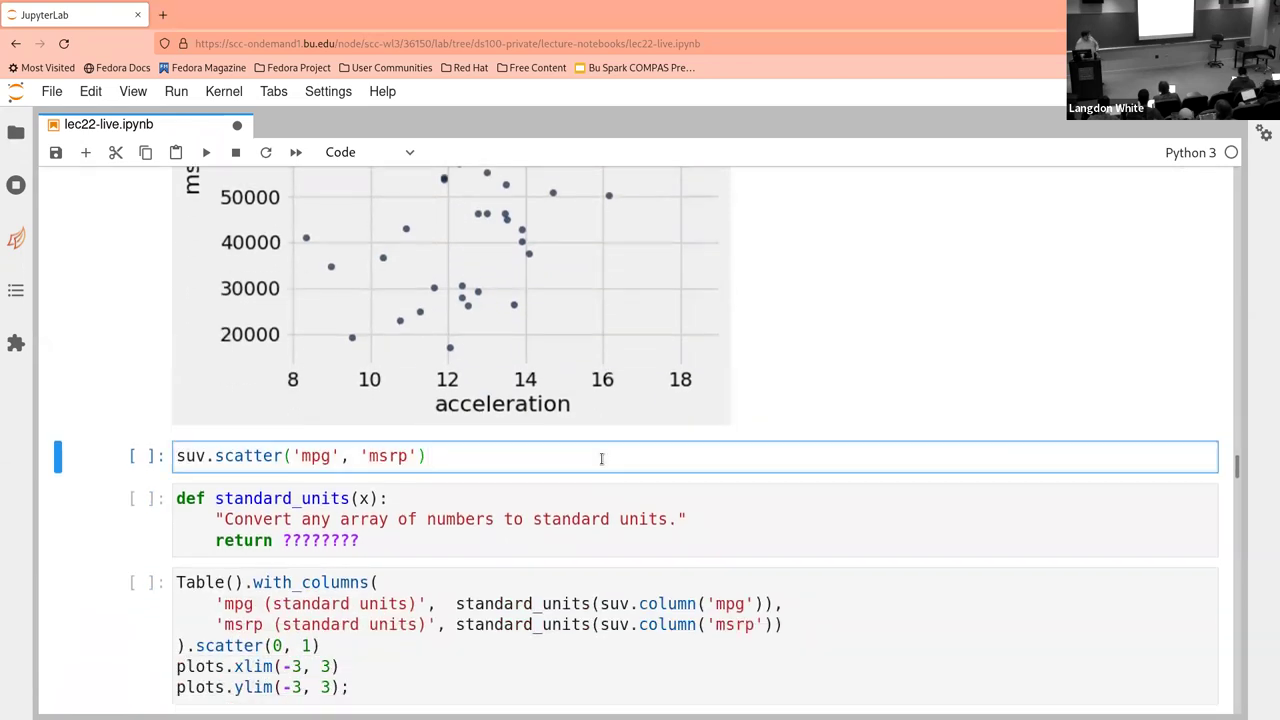
key("shift+Return")
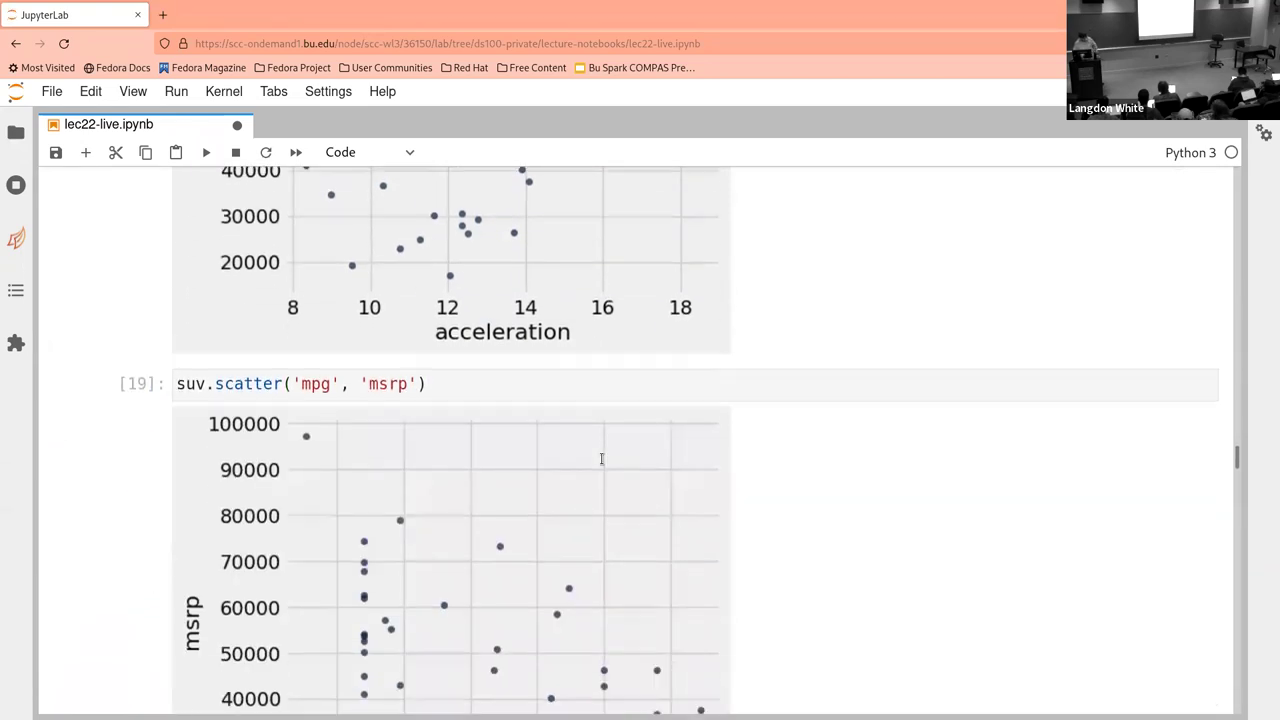
scroll(602, 459, "down", 3)
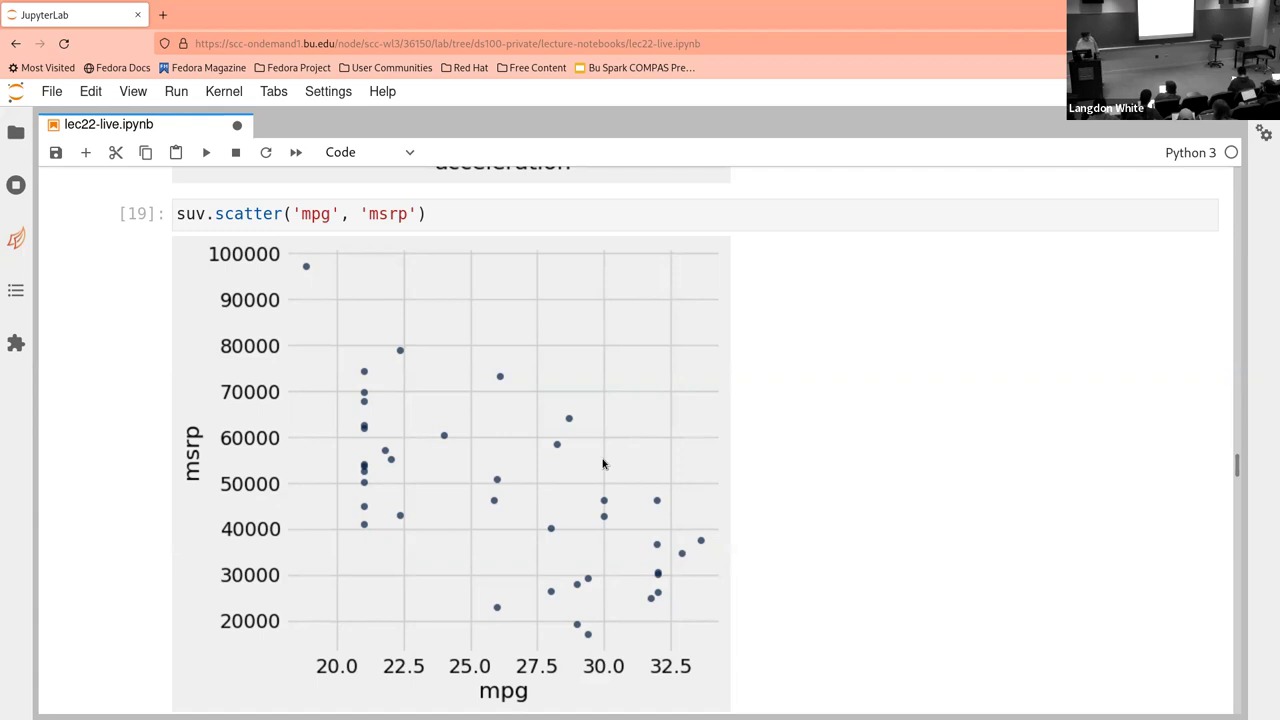
Save the notebook
scroll(603, 463, "down", 5)
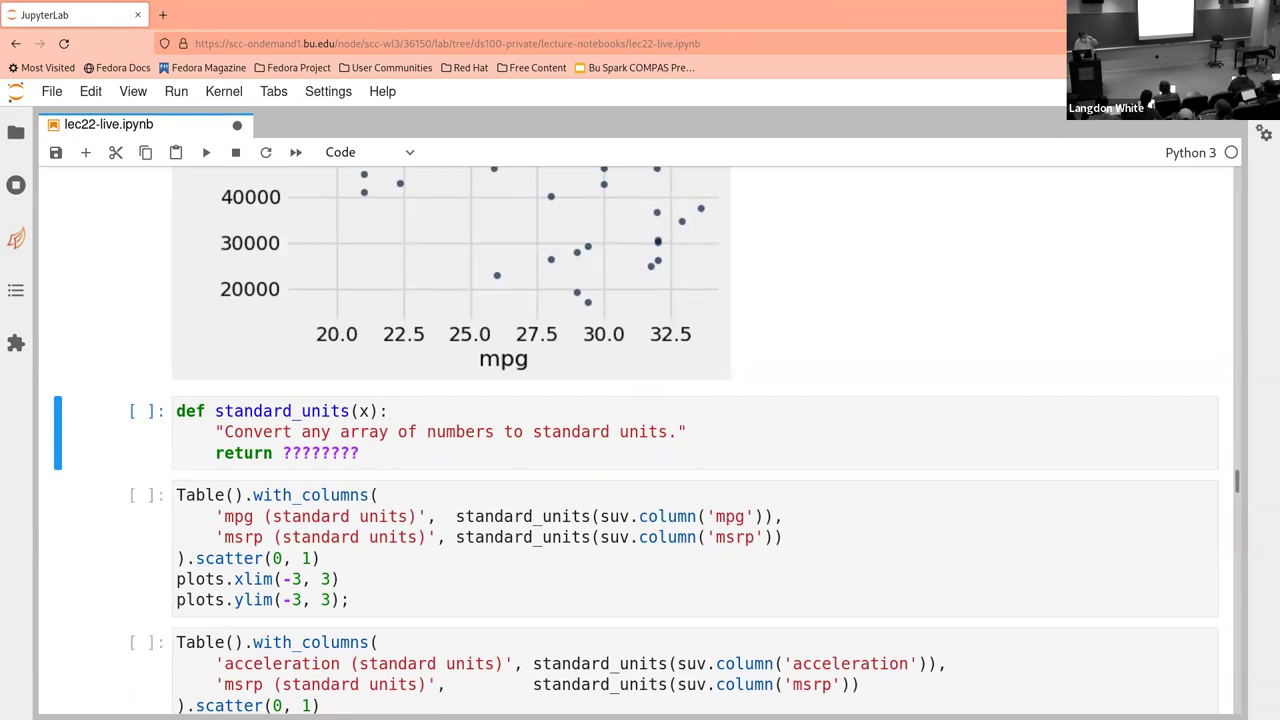
key("ctrl+s")
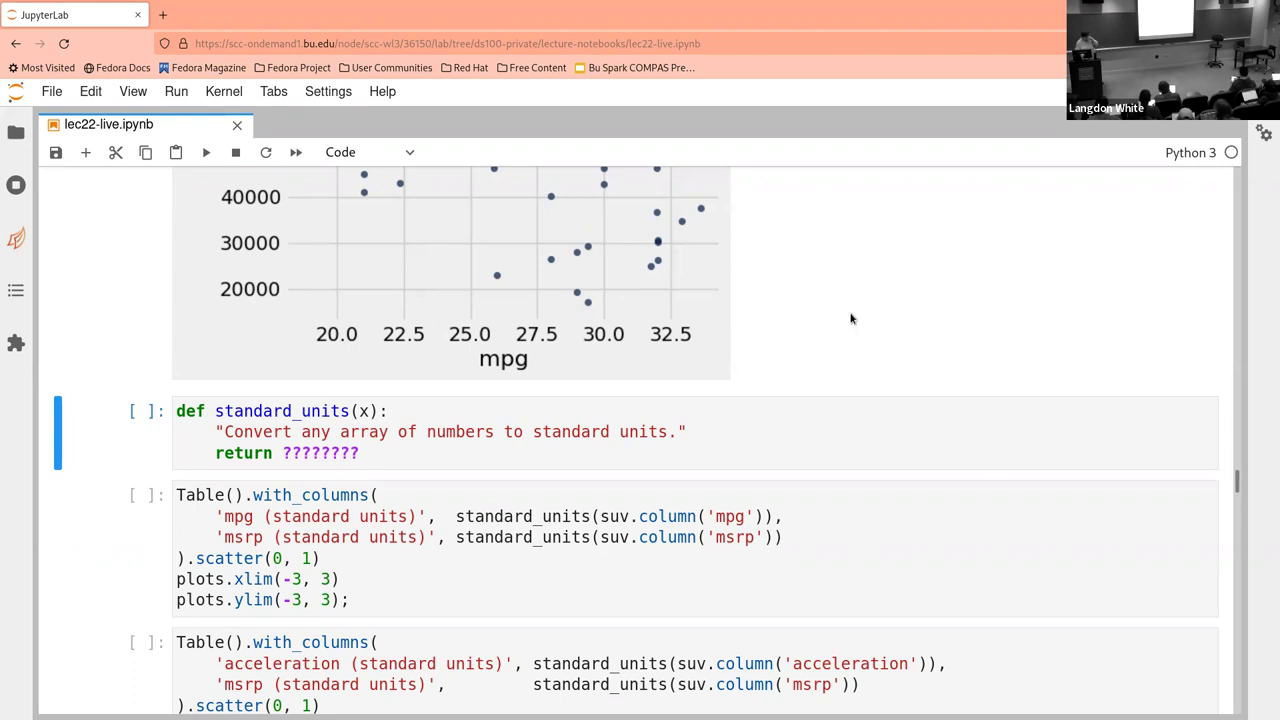
Replace the return placeholder in standard_units with the expression (x-np.average(x)/np.std(x)
double_click(317, 453)
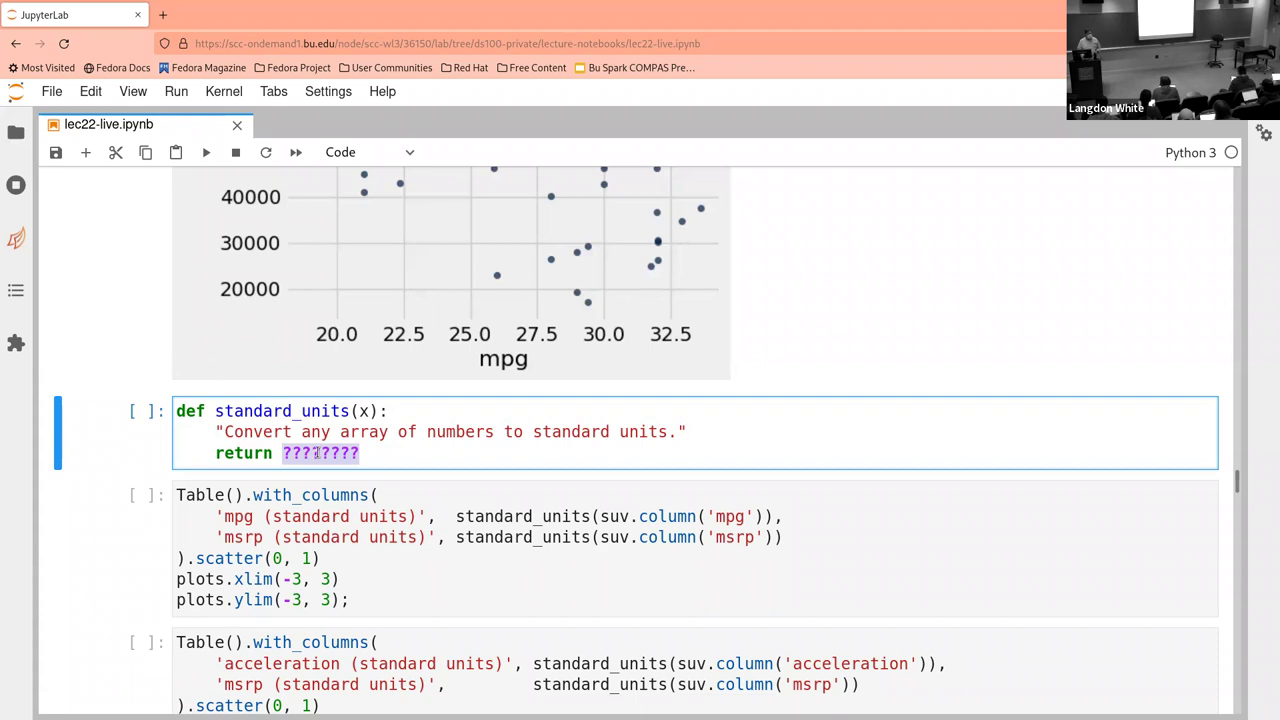
type("(")
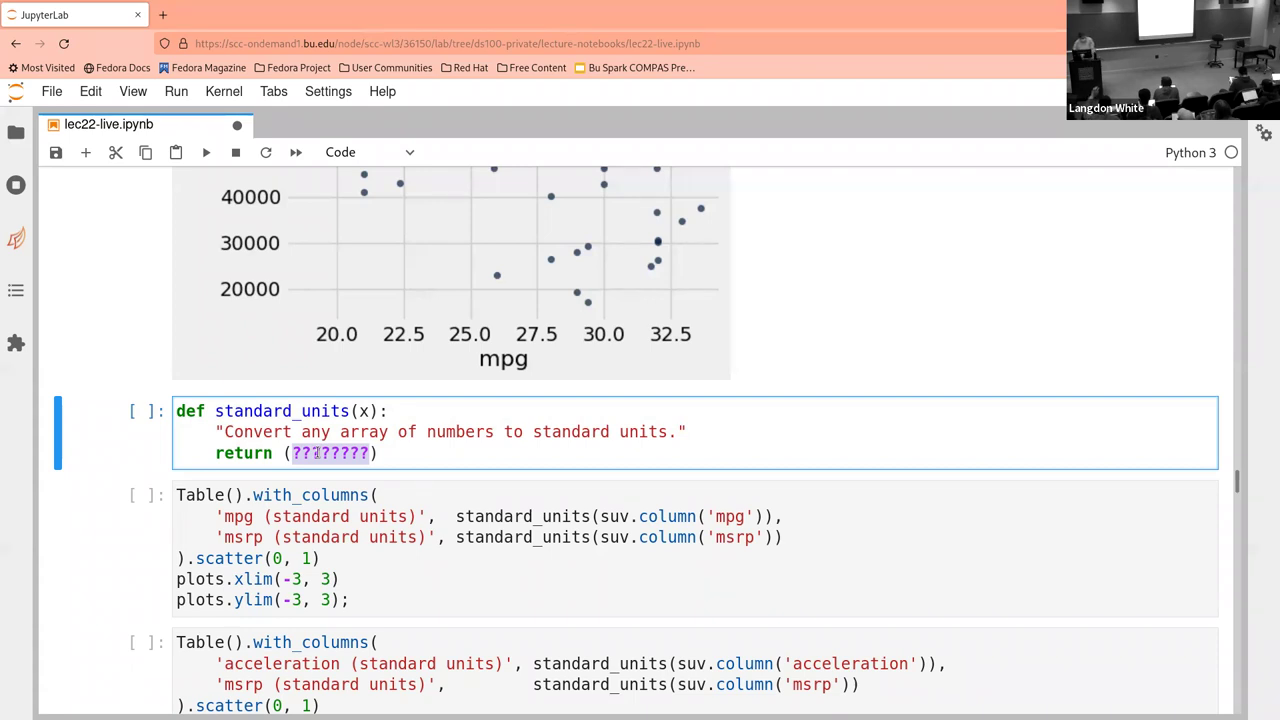
type("x-")
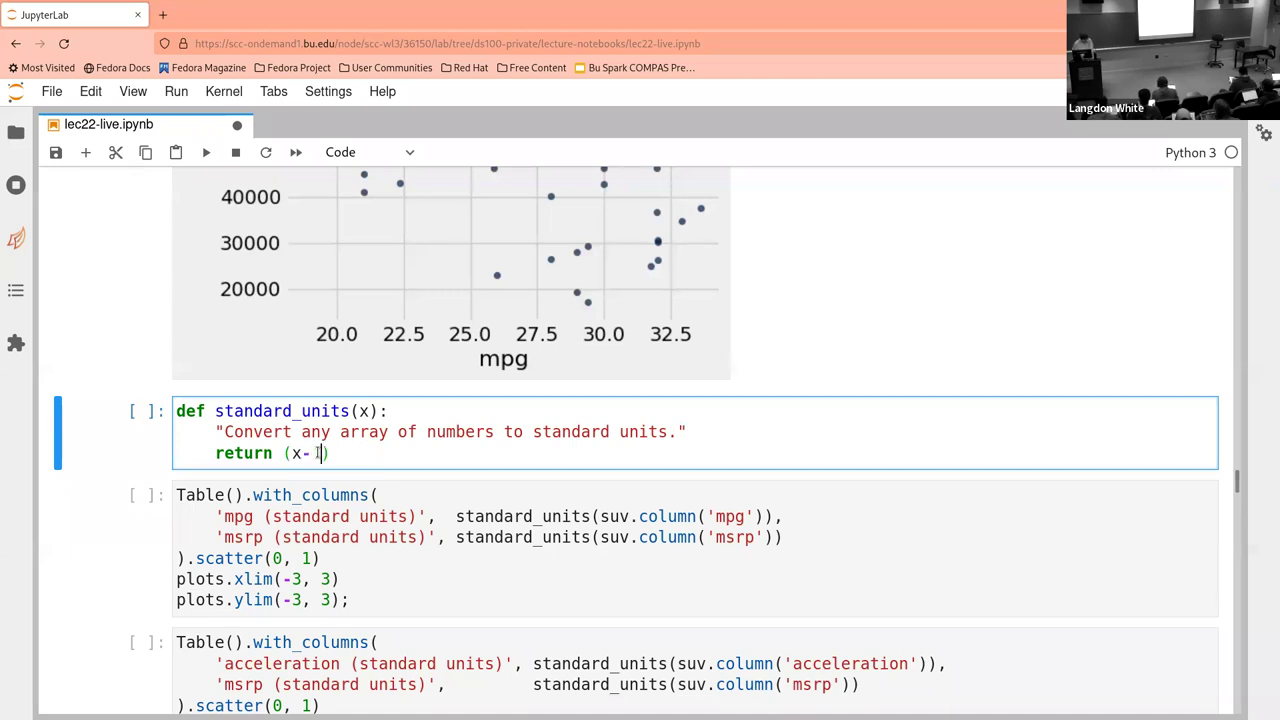
type(" p")
type(".average")
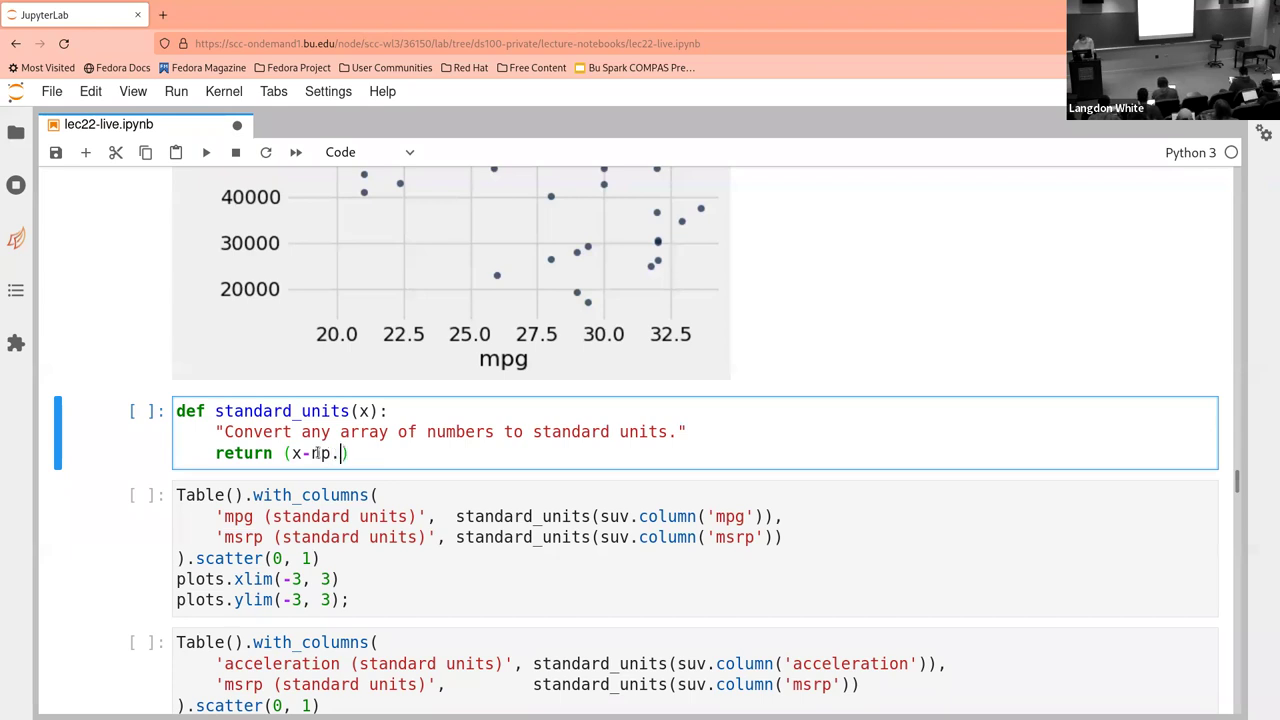
type("(x")
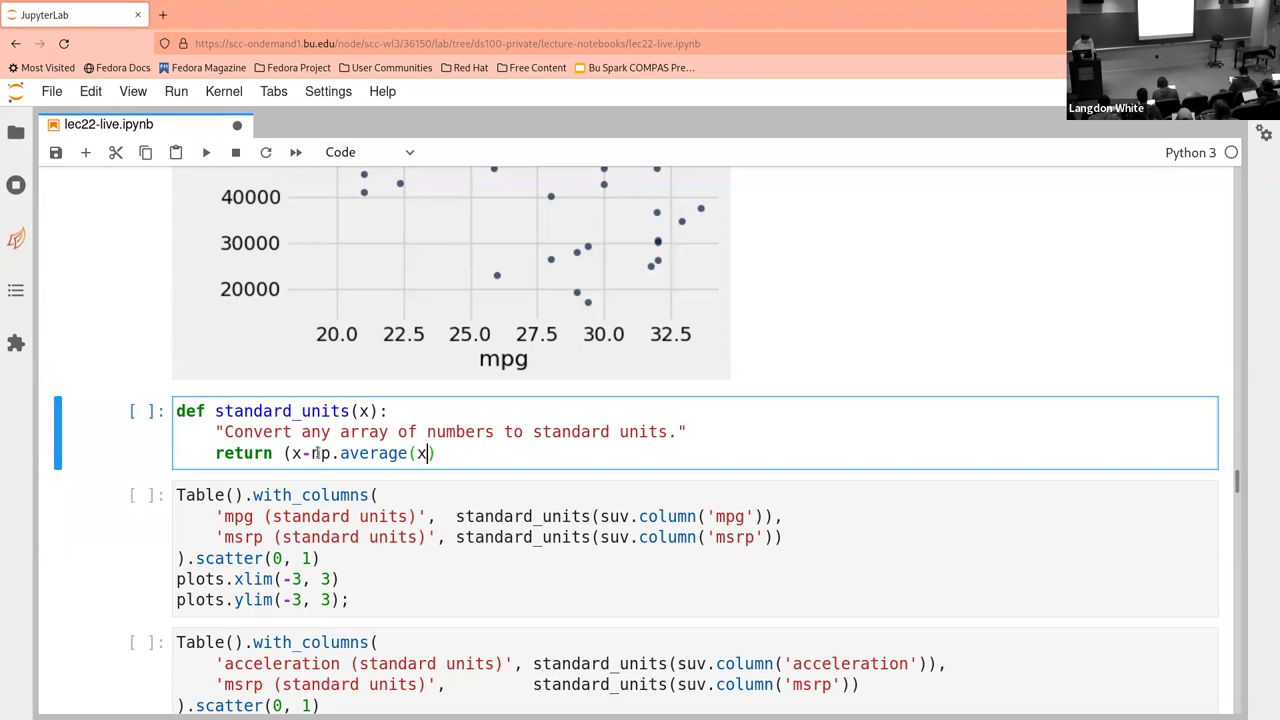
type("/np.")
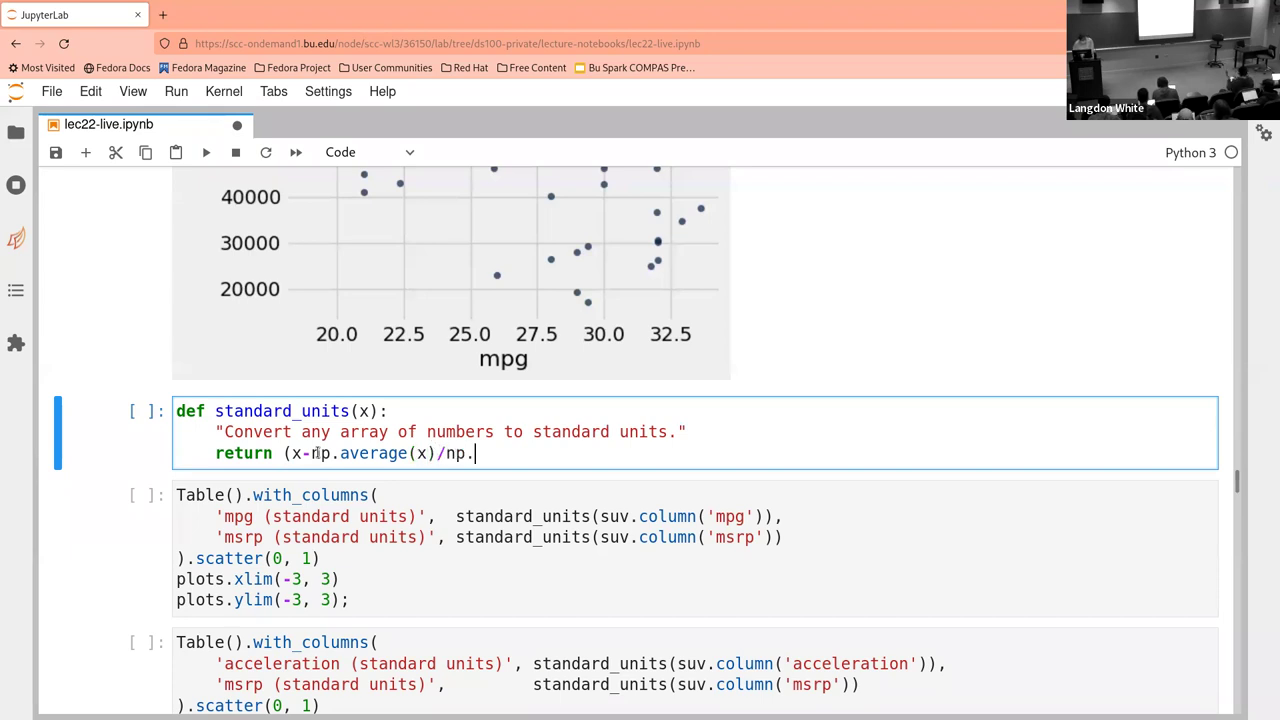
type("std(")
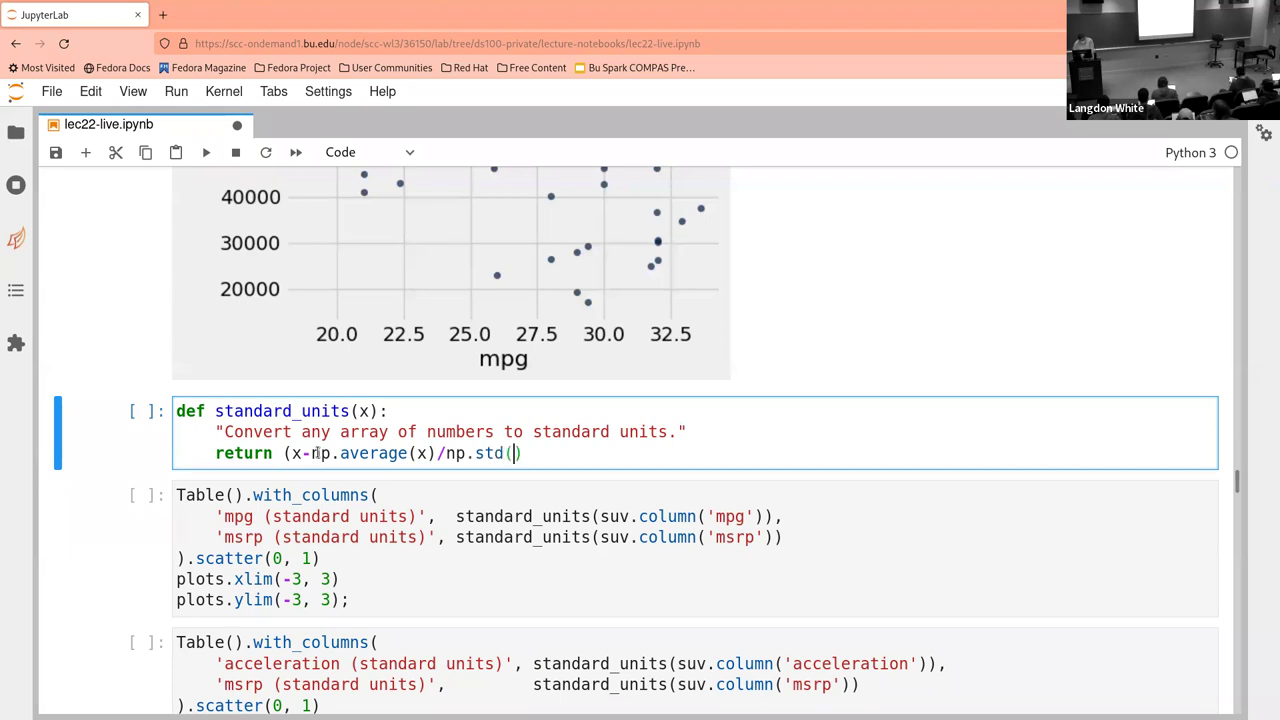
type("x")
Insert the missing closing parenthesis after np.average(x) in the return expression of standard_units
key("Left")
key("Left")
key("Left")
key("Left")
key("Left")
key("Left")
key("Left")
key("Left")
key("Right")
type(")")
key("Right")
key("Right")
key("Right")
key("Right")
key("Right")
key("Right")
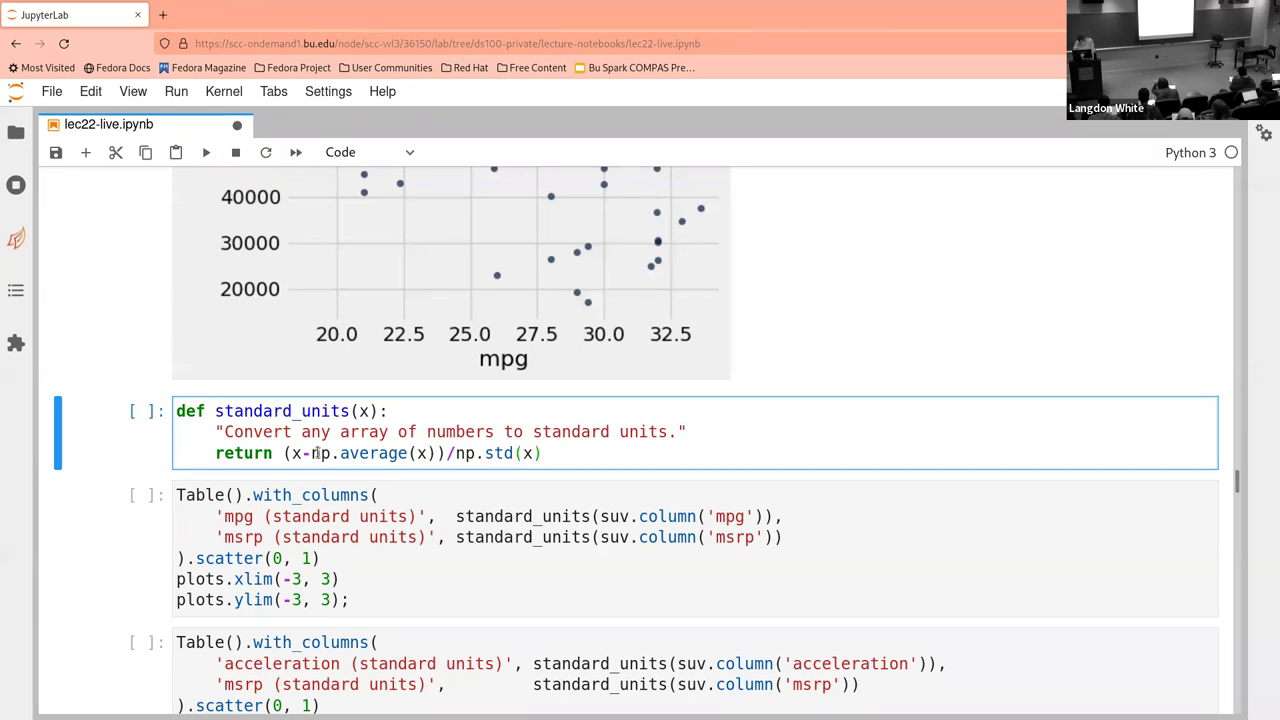
Check the parentheses in the return expression and run the cell that defines standard_units
key("Left")
key("Left")
key("Left")
key("Left")
key("Left")
key("Left")
key("Left")
left_click(318, 453)
key("Right")
key("Right")
key("Right")
key("Right")
key("Right")
key("Right")
key("Right")
key("Right")
key("Right")
key("Right")
key("Right")
key("Right")
key("Right")
key("Right")
key("Right")
key("Right")
key("Right")
key("Right")
key("Right")
key("Right")
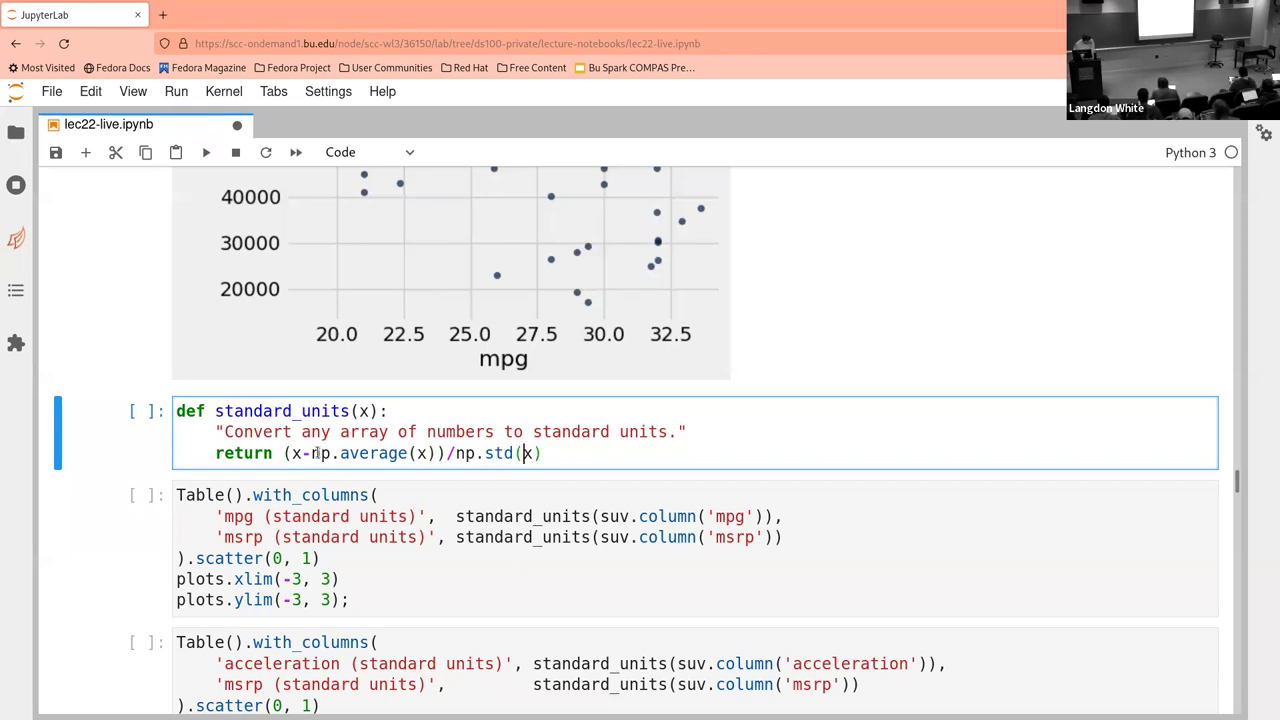
key("shift+Return")
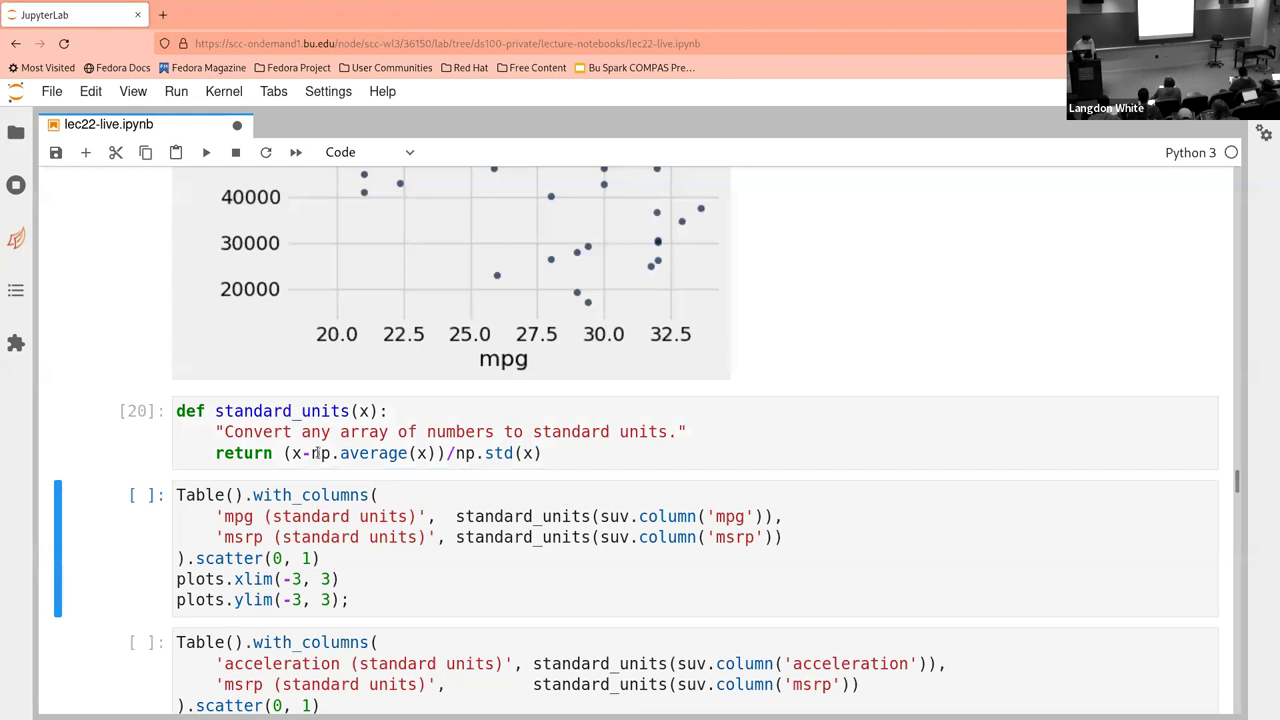
Run the cell that plots suv 'mpg' against 'msrp' in standard units and view the scatter plot
scroll(316, 453, "down", 1)
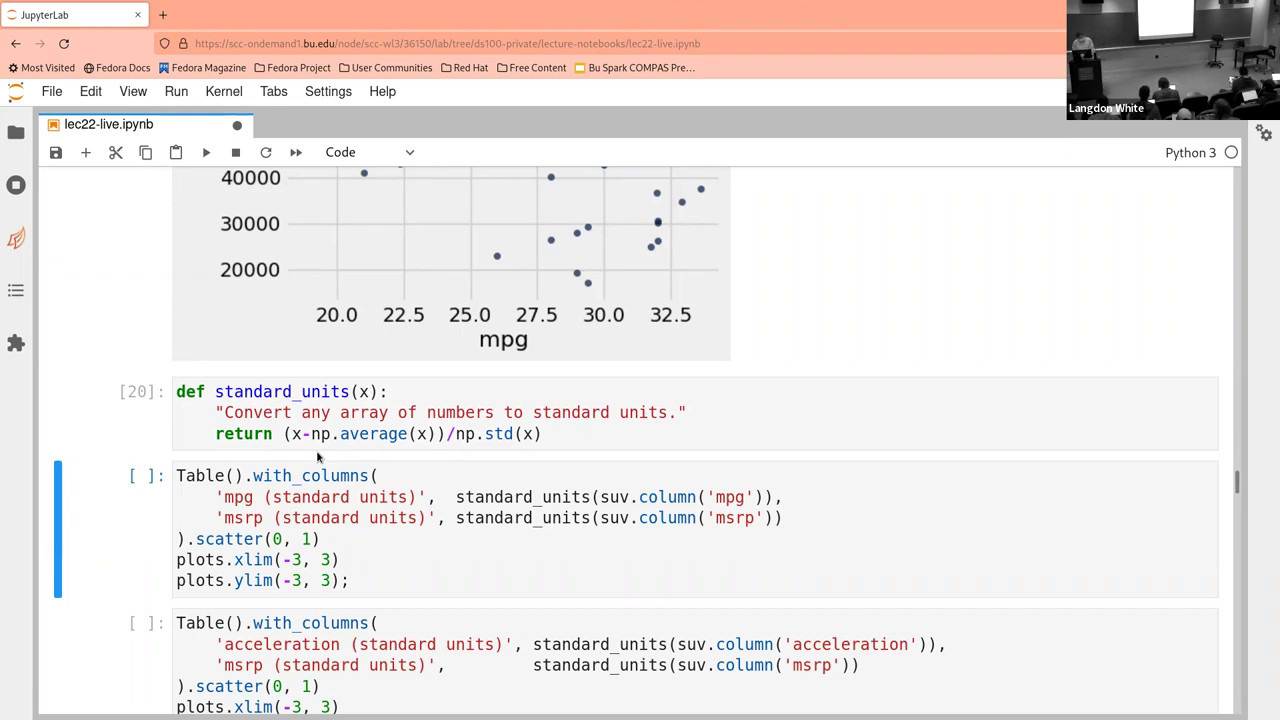
key("shift+Return")
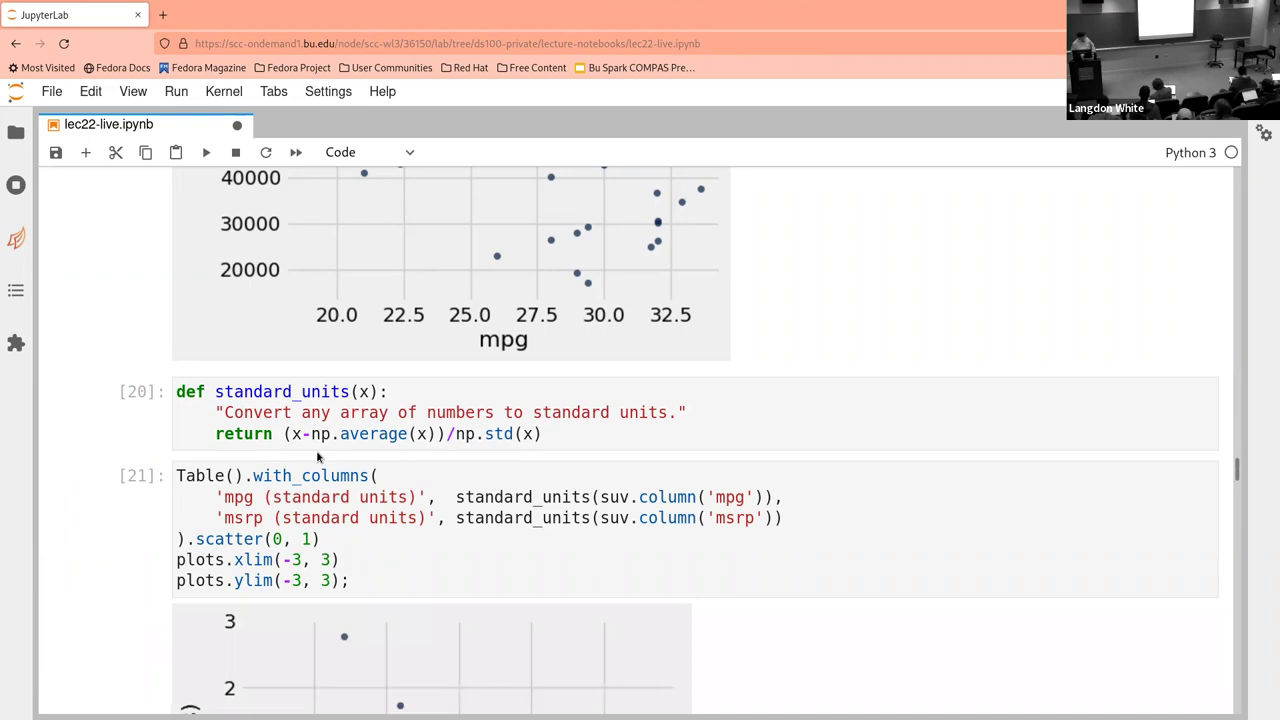
scroll(316, 450, "down", 5)
scroll(317, 452, "down", 3)
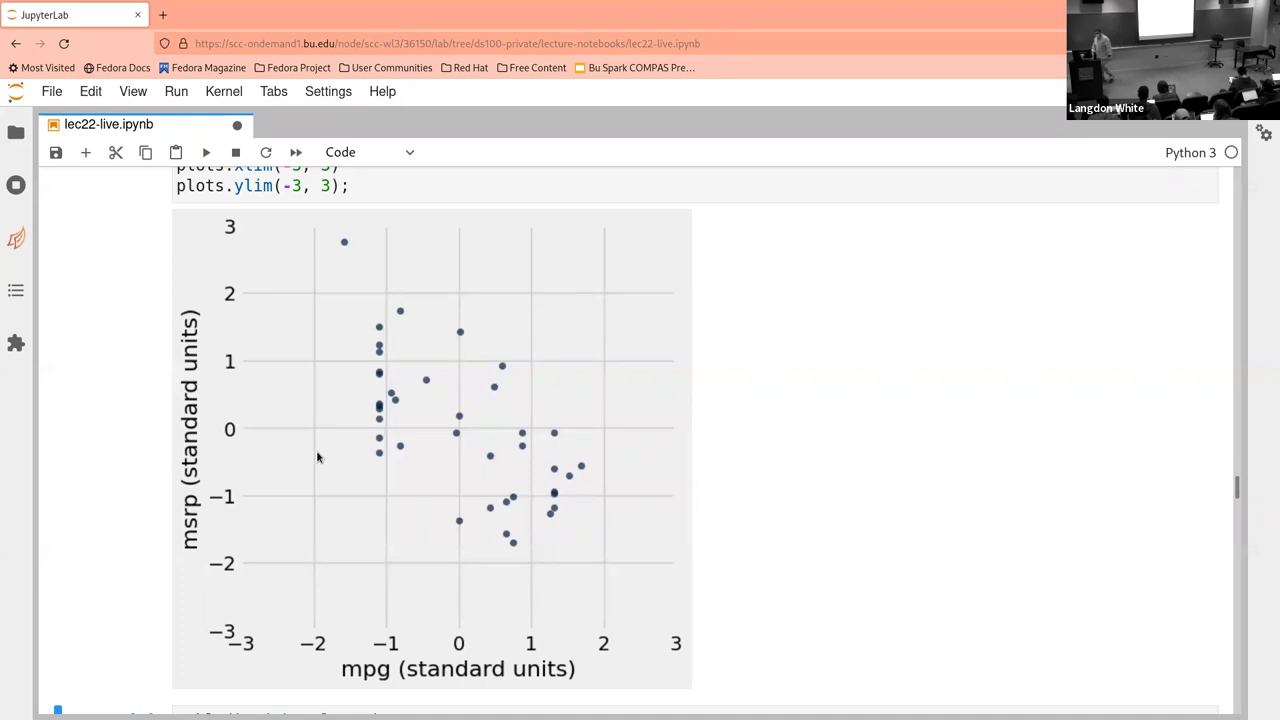
Run the cell that plots suv 'acceleration' against 'msrp' in standard units and view the scatter plot
scroll(316, 456, "down", 5)
left_click(318, 452)
left_click(407, 526)
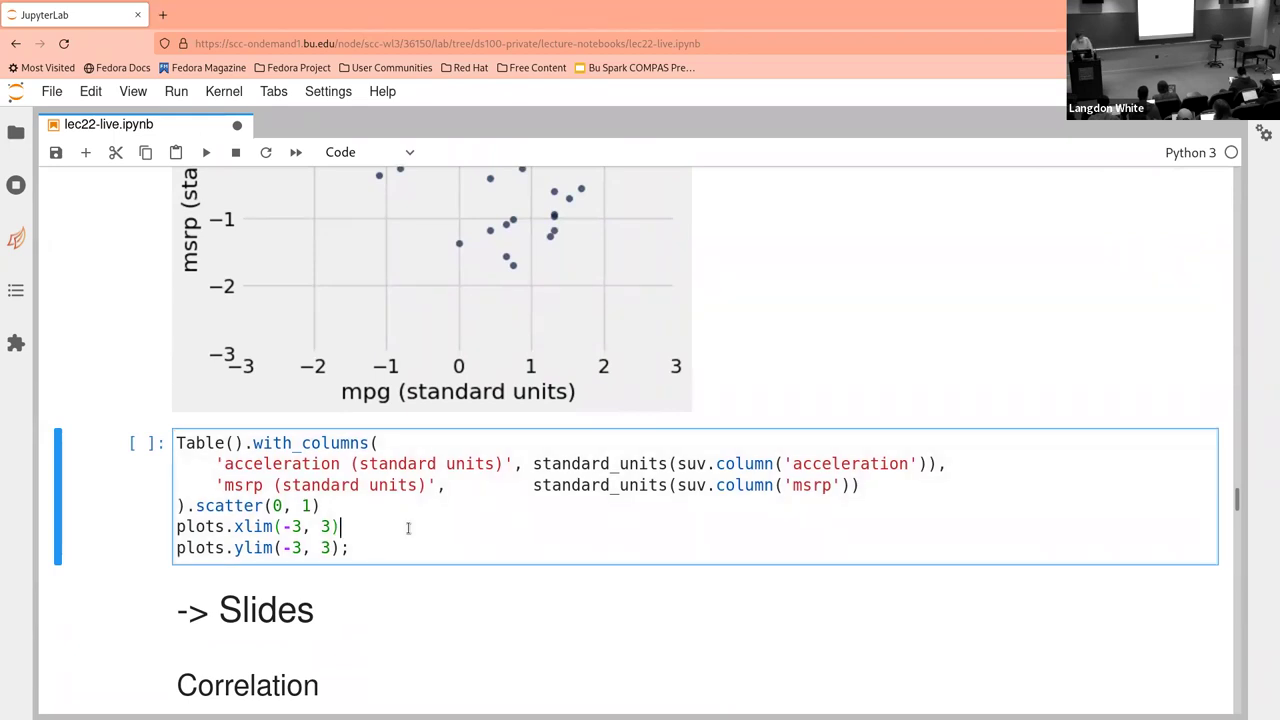
key("shift+Return")
scroll(408, 530, "down", 3)
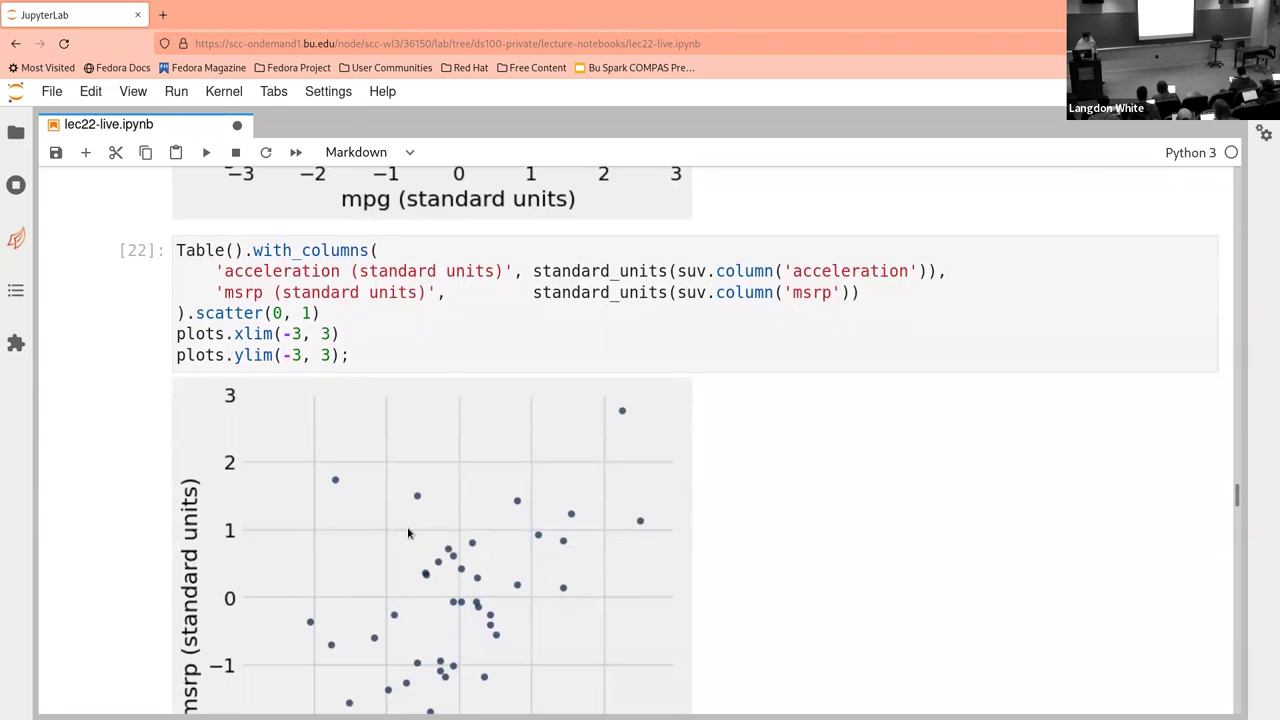
scroll(408, 533, "down", 2)
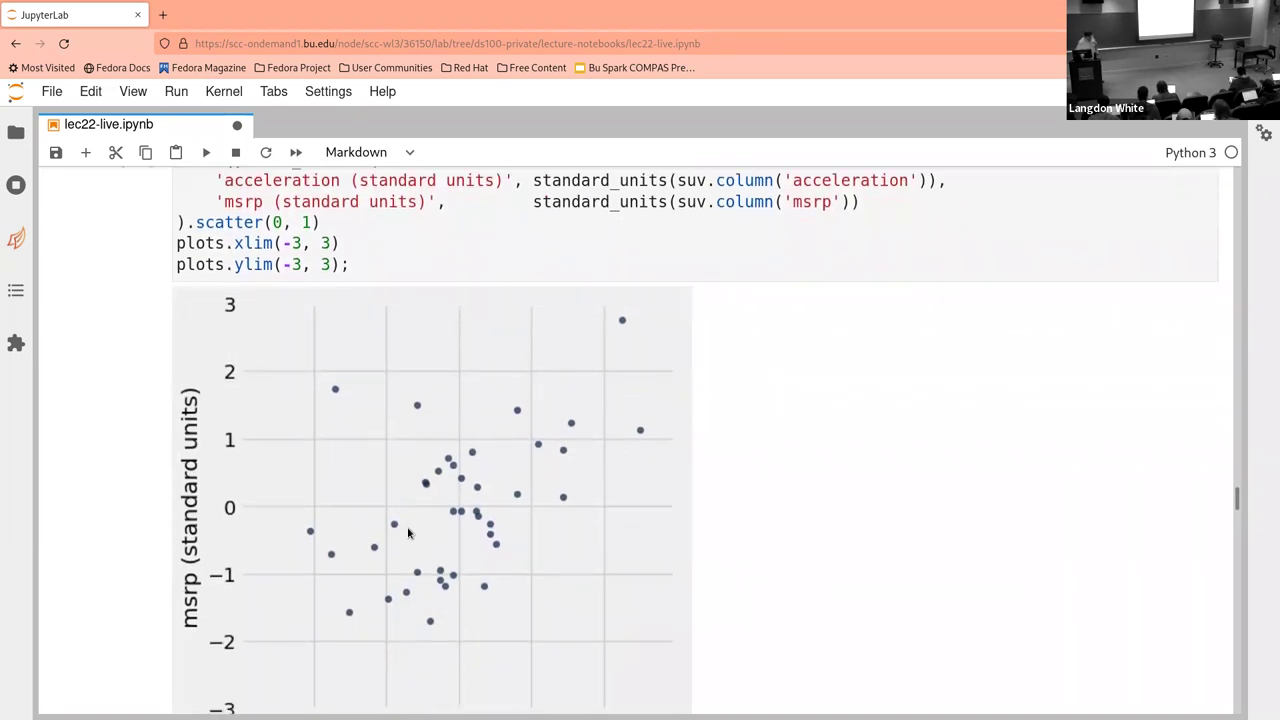
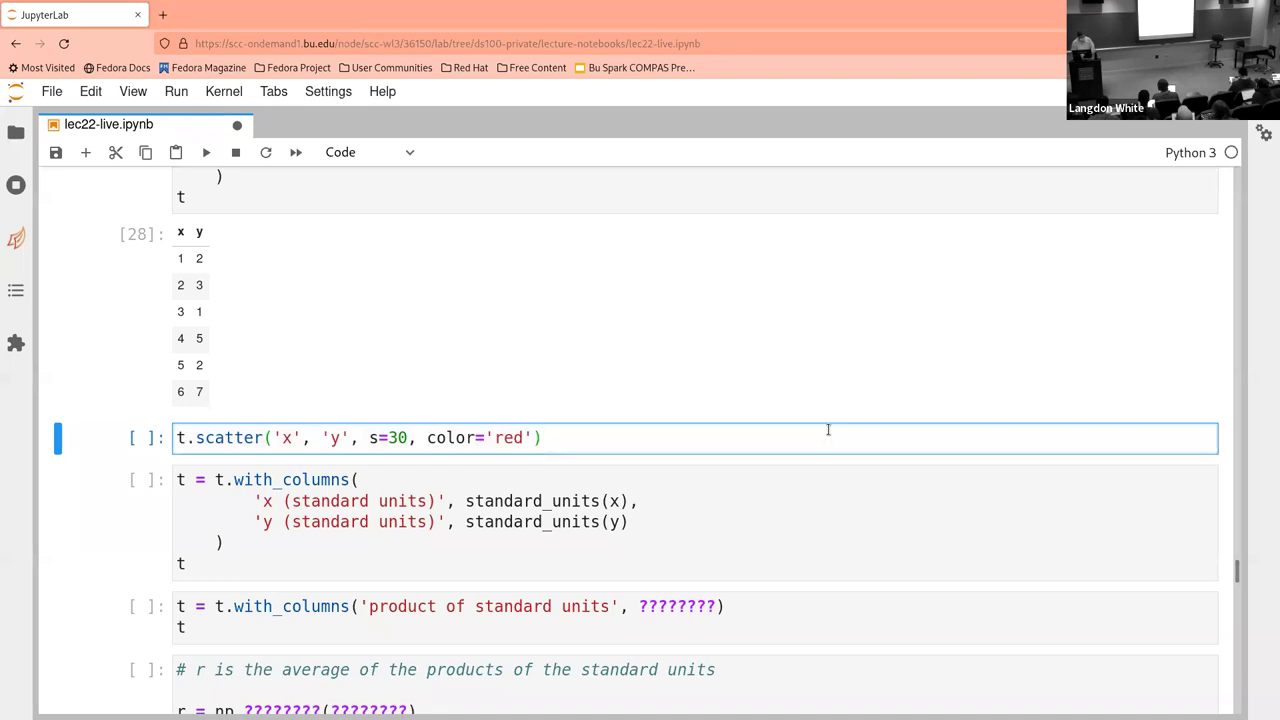
Run the t.scatter cell that plots 'x' against 'y' with s=30 and color='red'
key("shift+Return")
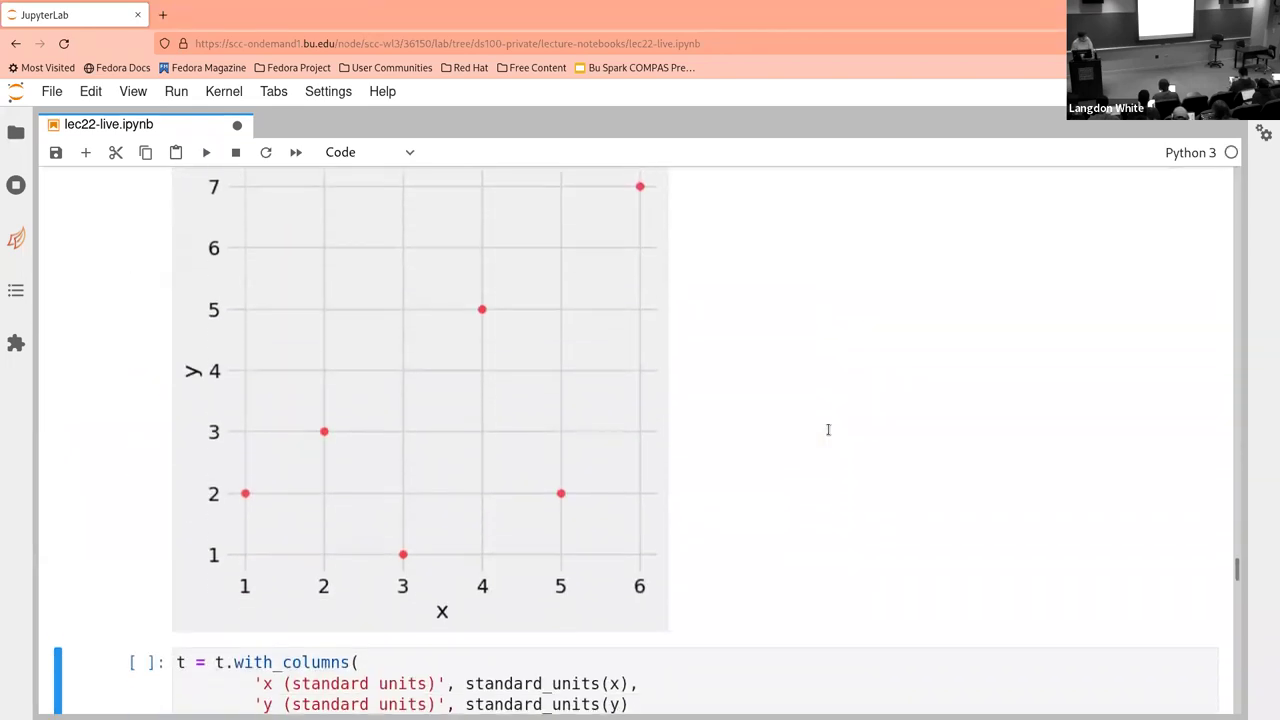
scroll(828, 430, "up", 1)
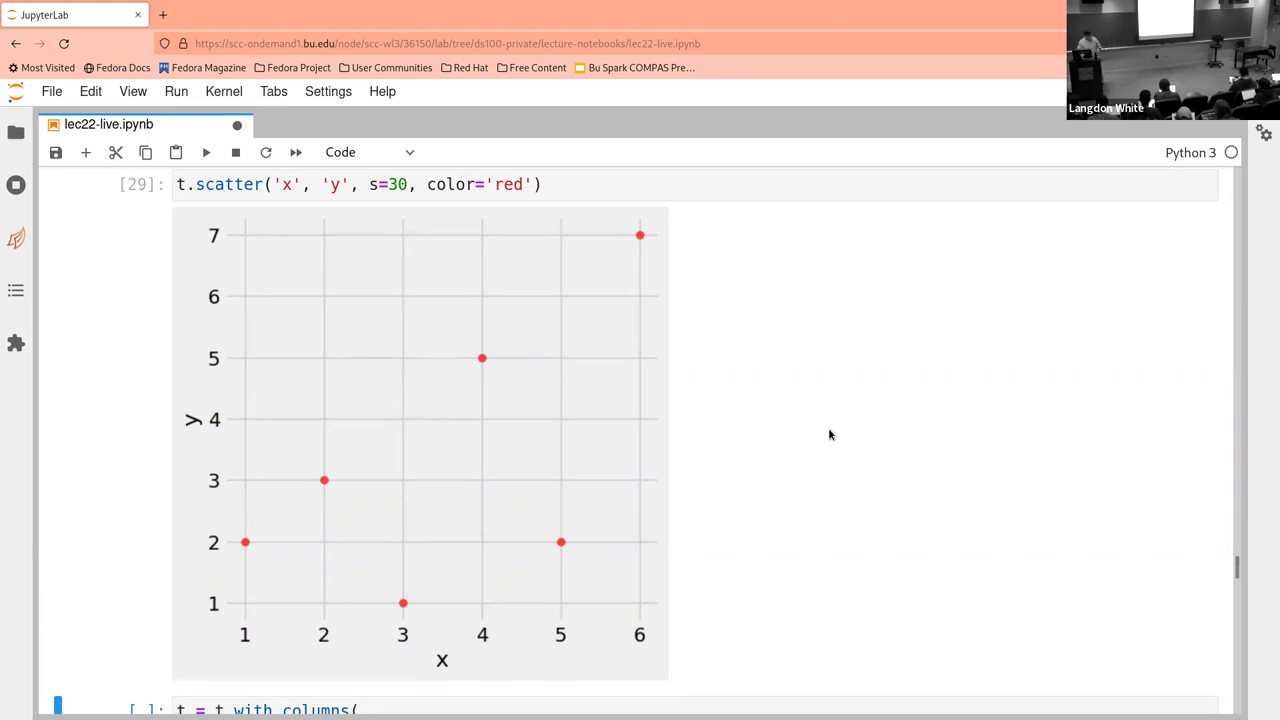
Run the cell that adds the 'x (standard units)' and 'y (standard units)' columns to table t
scroll(829, 434, "down", 1)
scroll(829, 434, "down", 5)
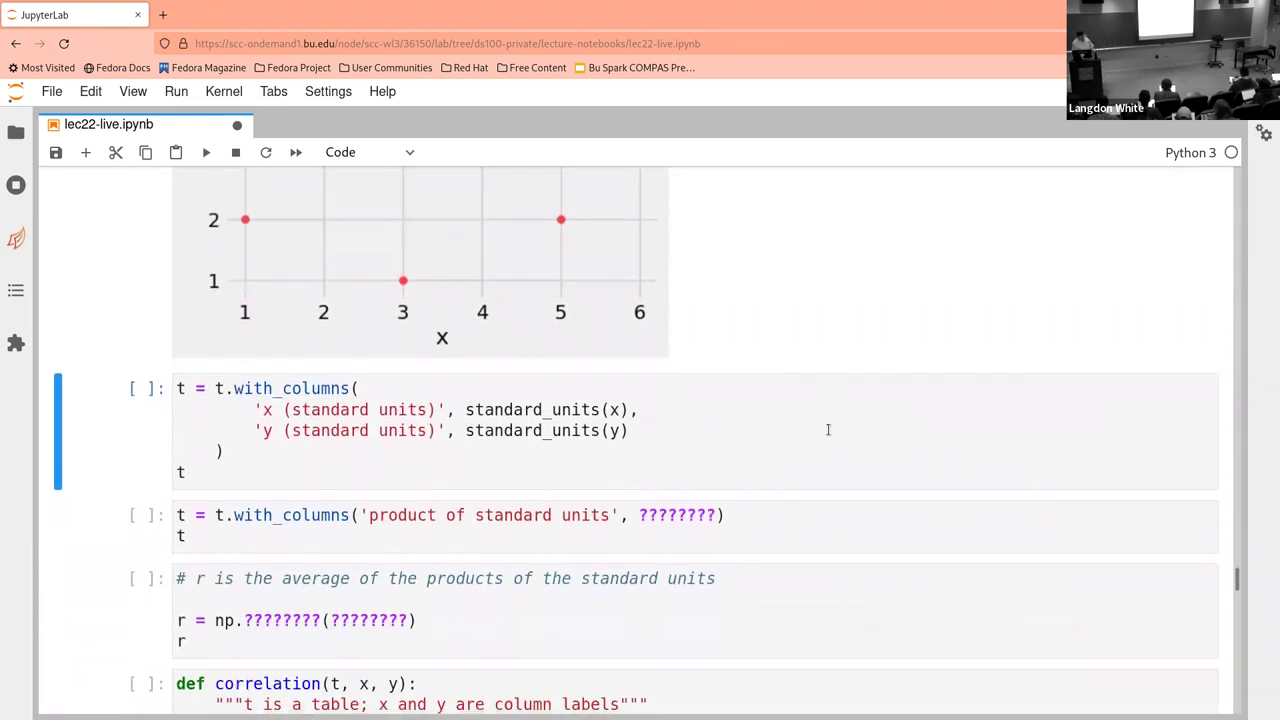
left_click(663, 481)
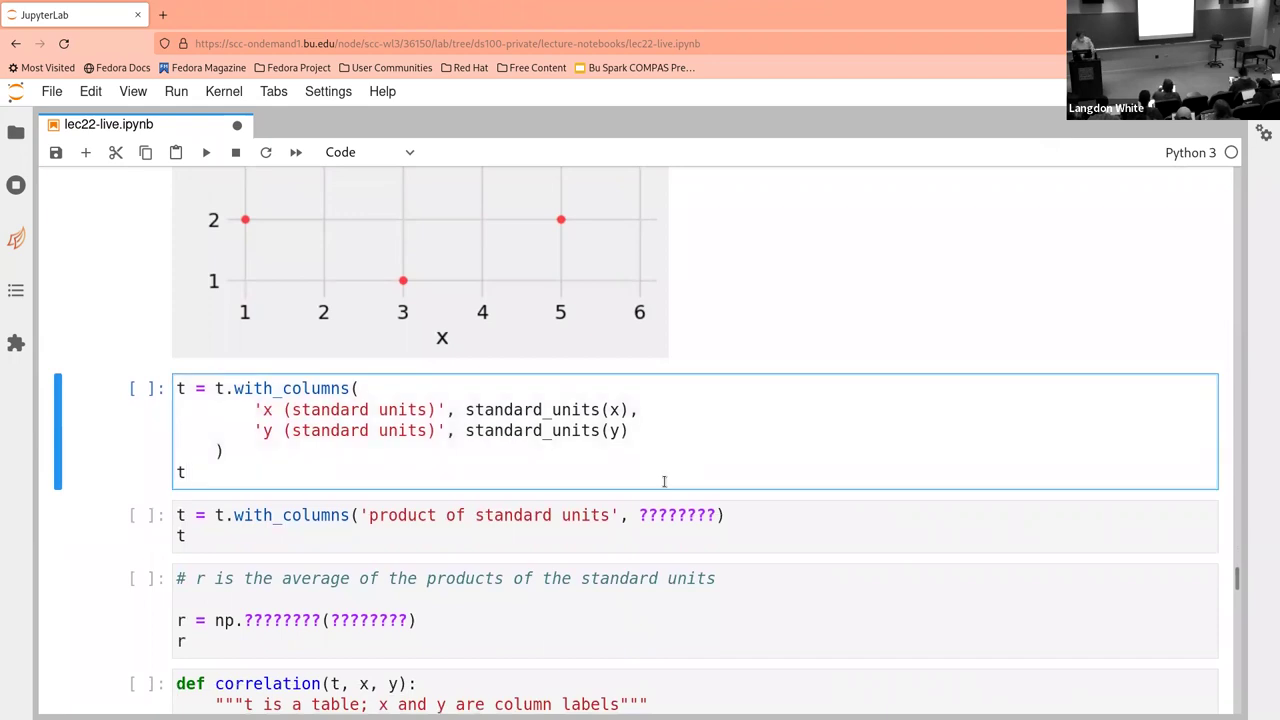
key("shift+Return")
scroll(663, 481, "down", 3)
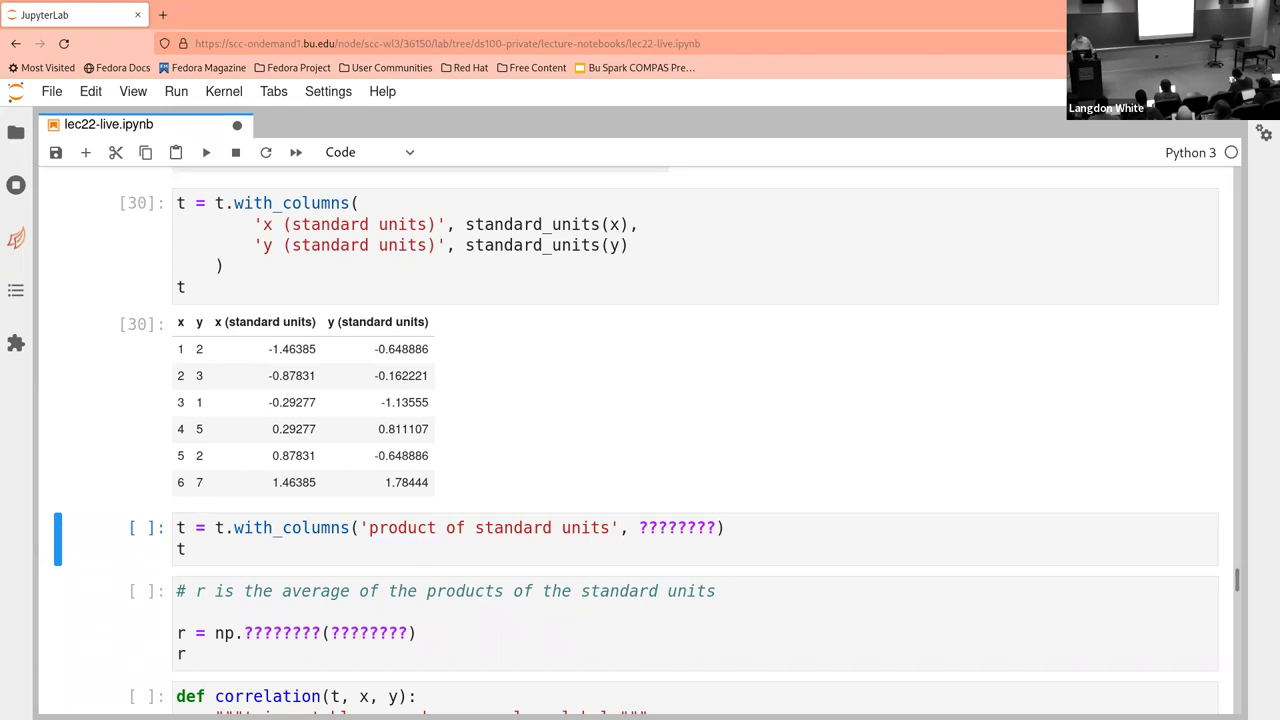
Replace the placeholder for 'product of standard units' with t.column(2) * t.column(3) and run the cell
left_click(631, 527)
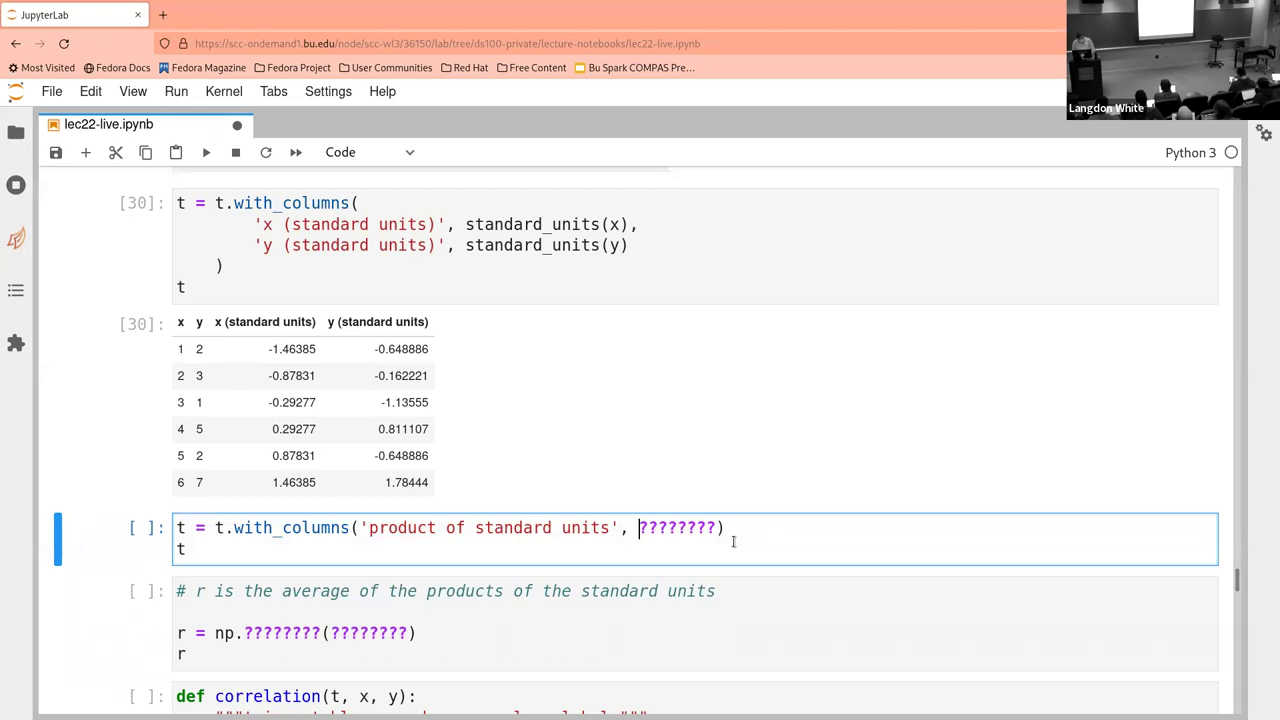
left_click_drag(639, 527, 716, 528)
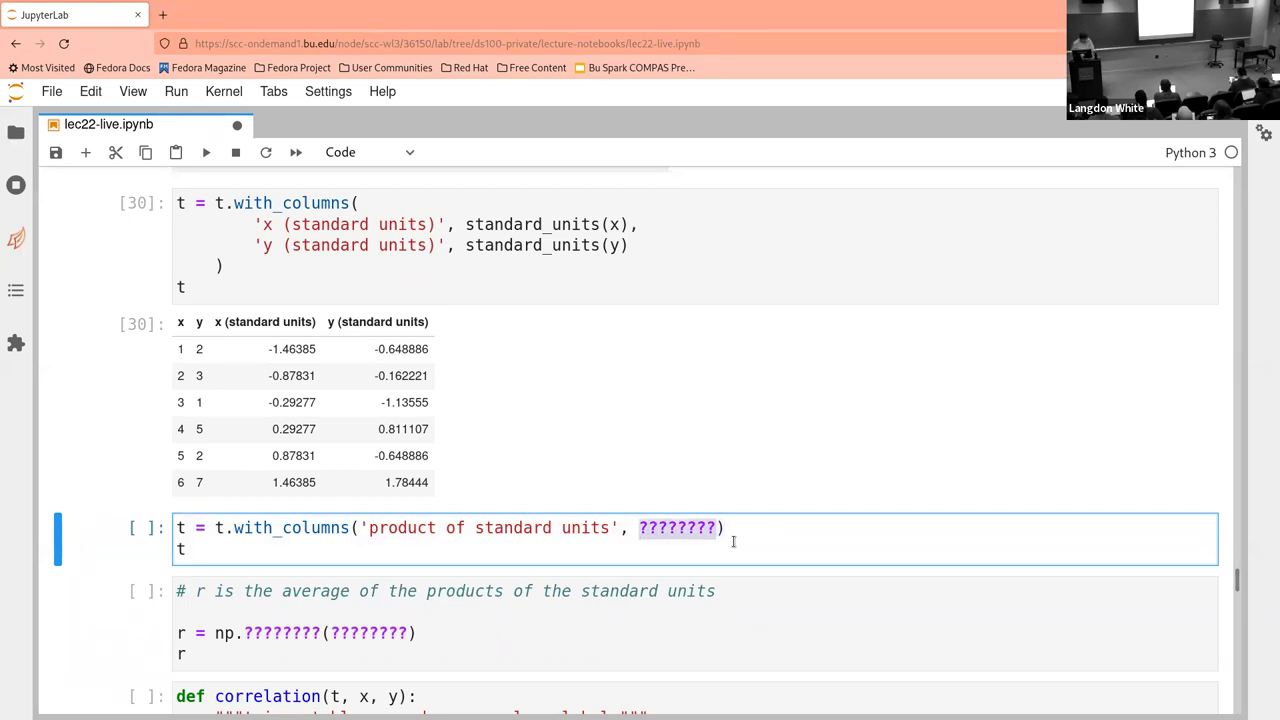
type("t.column(")
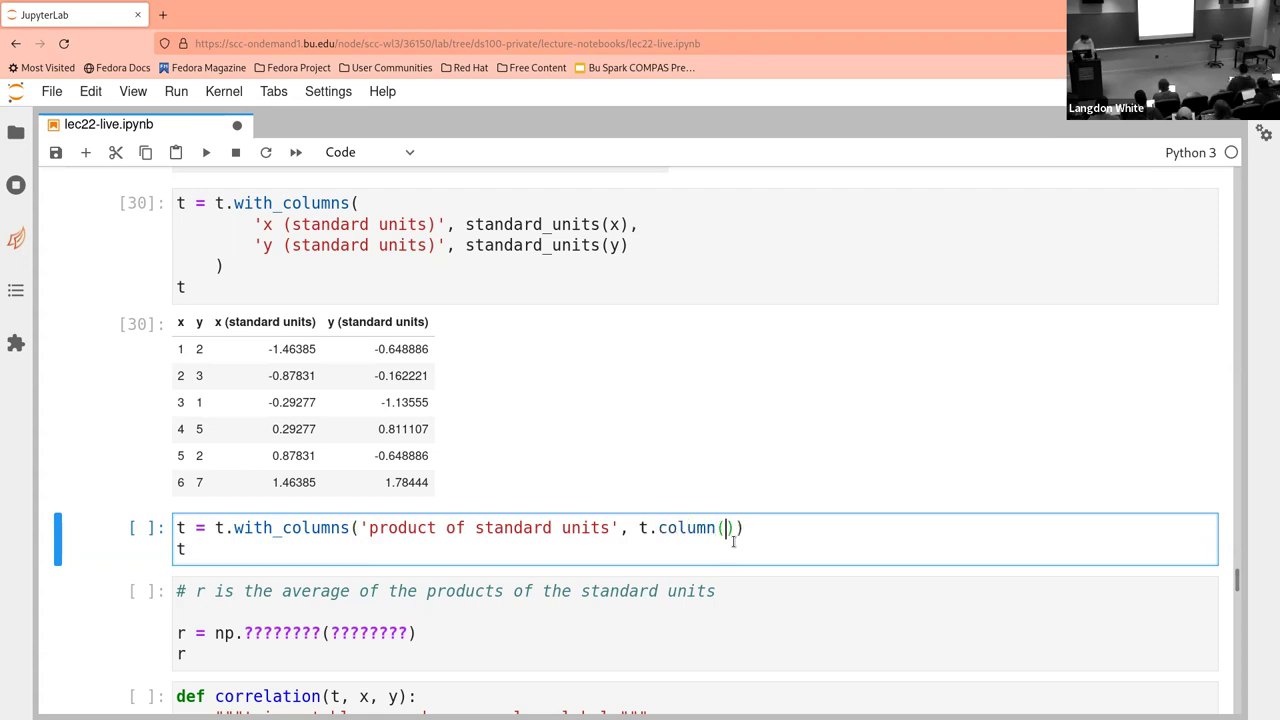
type("2)")
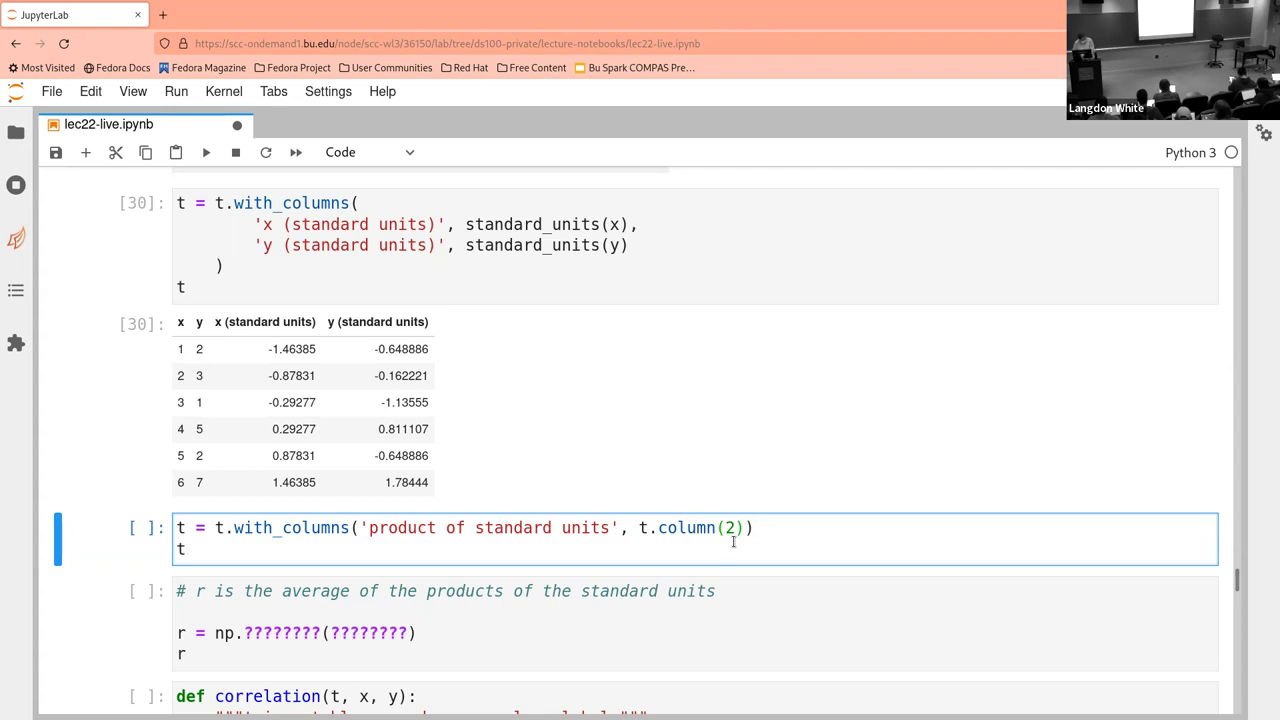
type(" &")
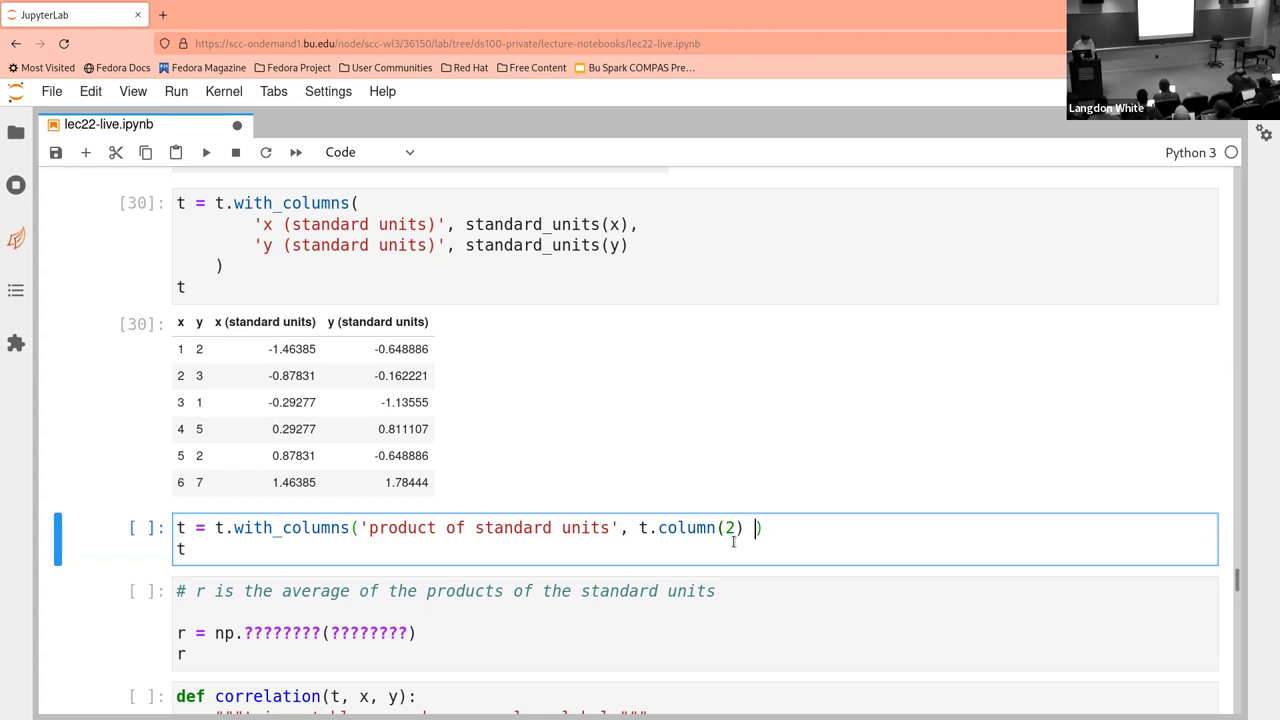
key("BackSpace")
type("* ")
type("t.column")
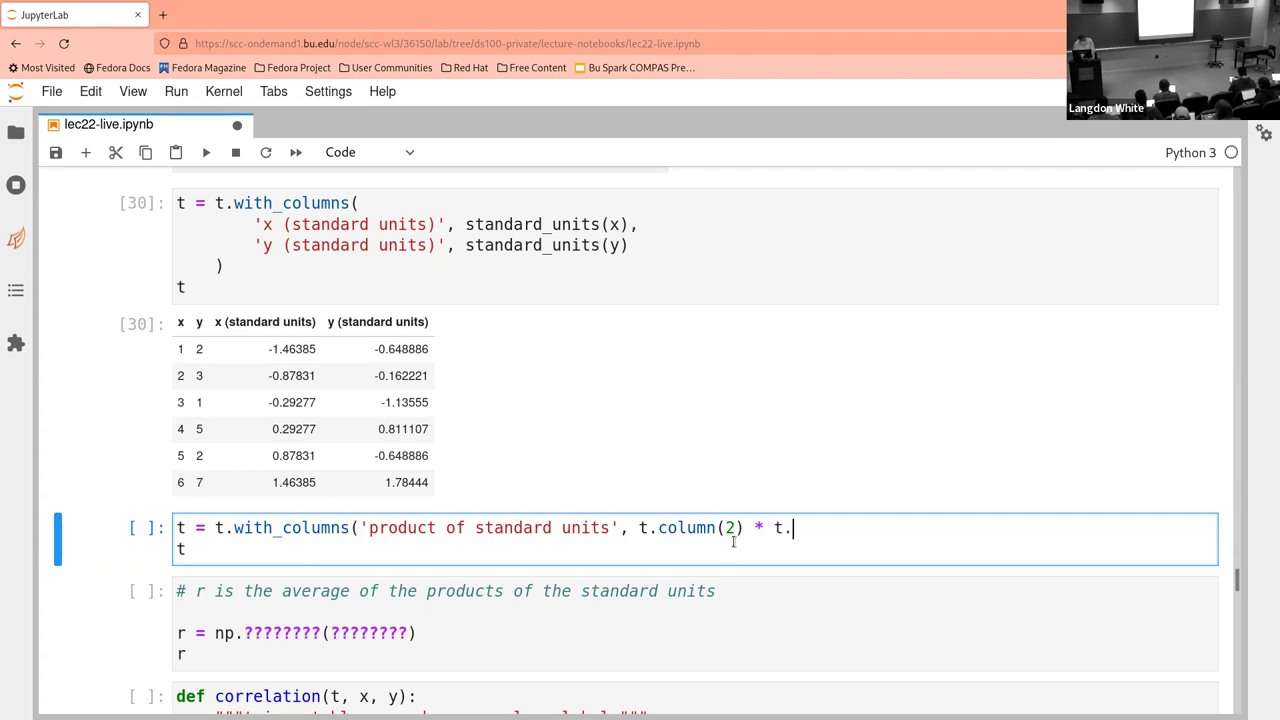
type("(3)")
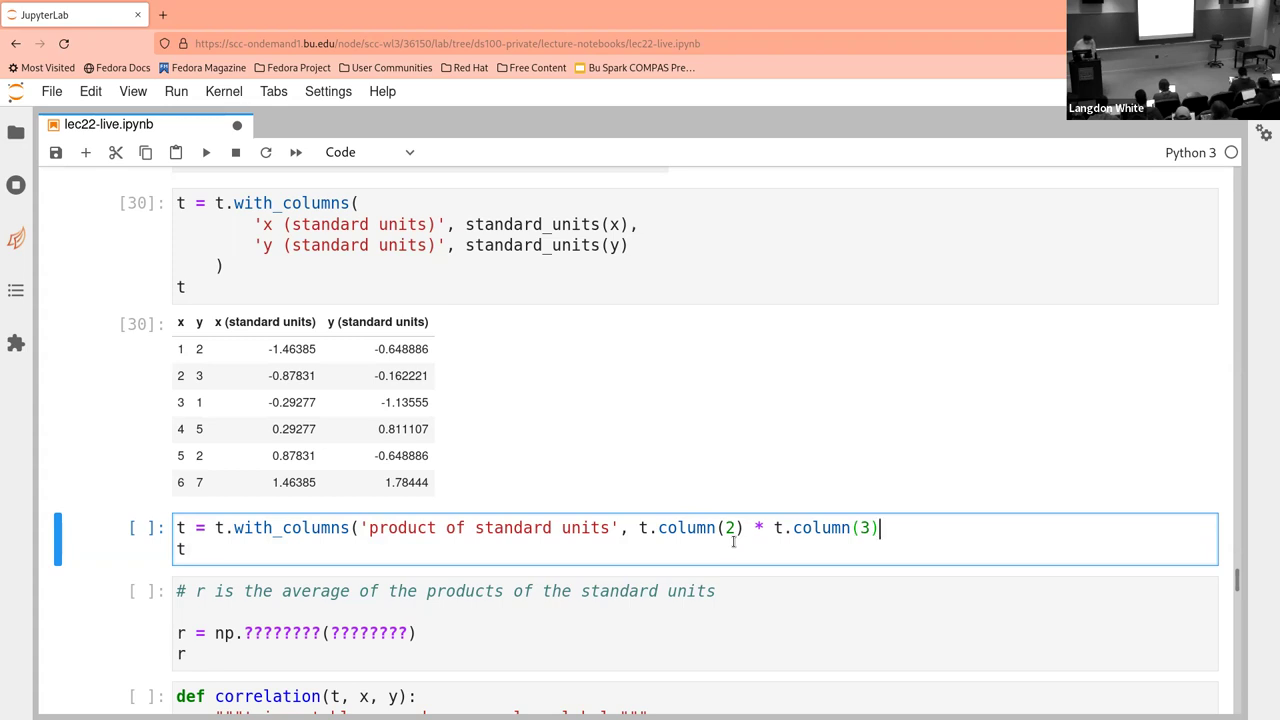
key("shift+Return")
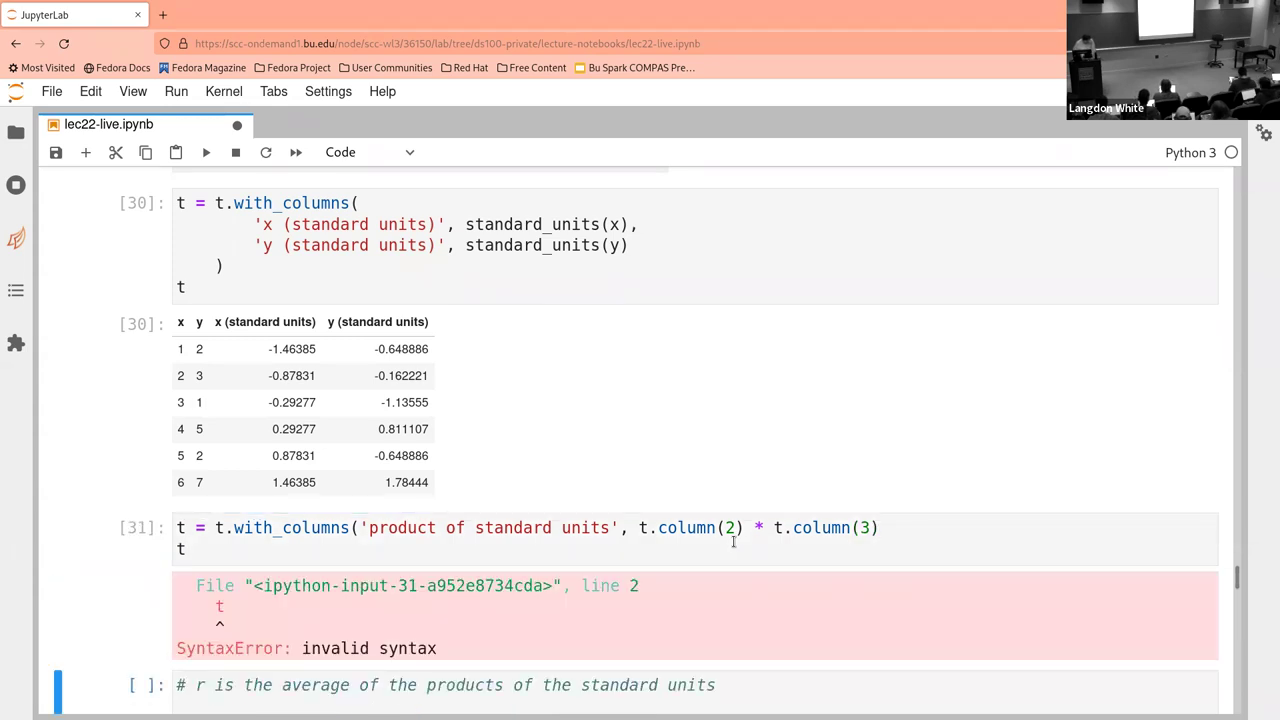
Add the missing closing parenthesis after t.column(3) and rerun the 'product of standard units' cell
left_click(885, 524)
type(")")
key("shift+Return")
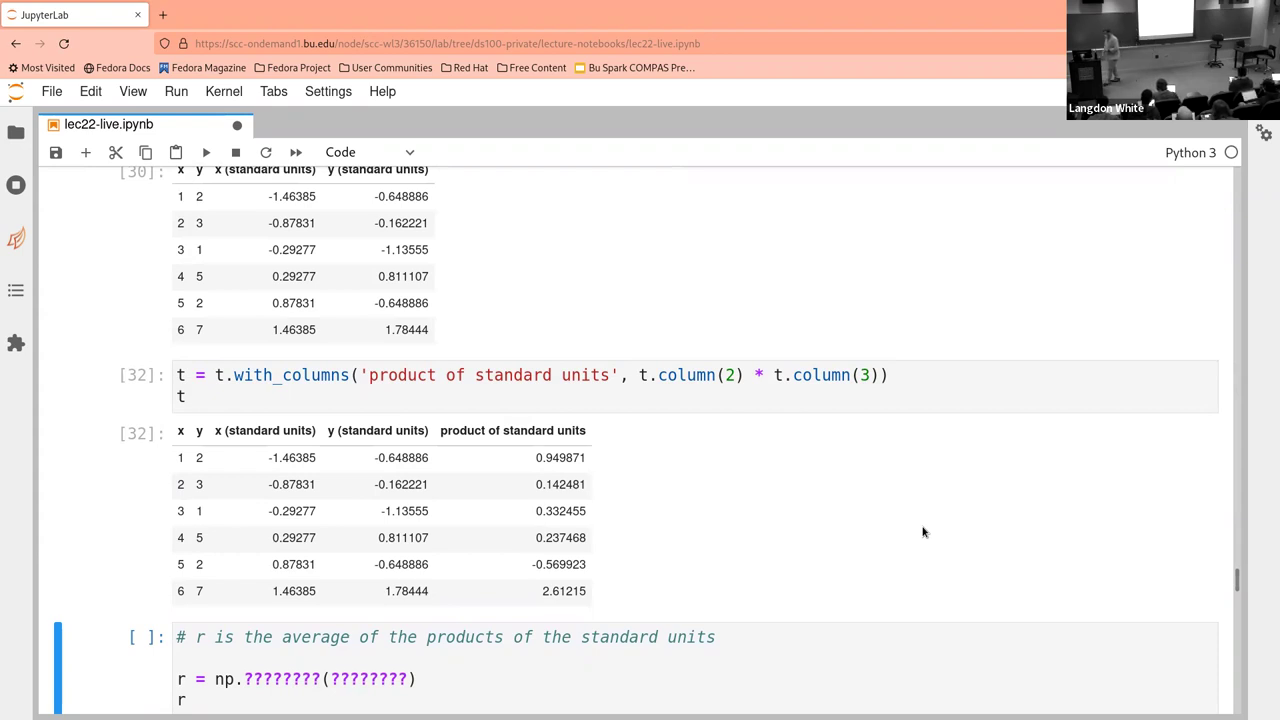
Replace the function placeholder after np. in the r cell with mean
scroll(923, 532, "down", 4)
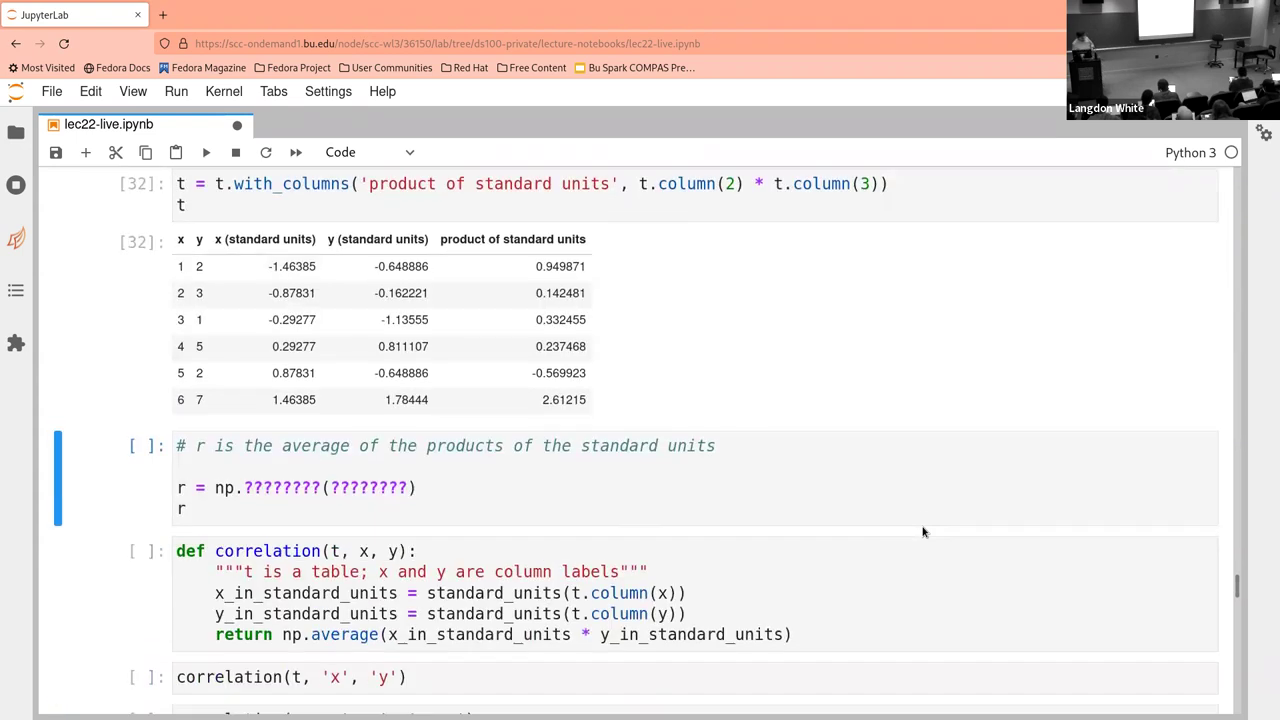
left_click(769, 495)
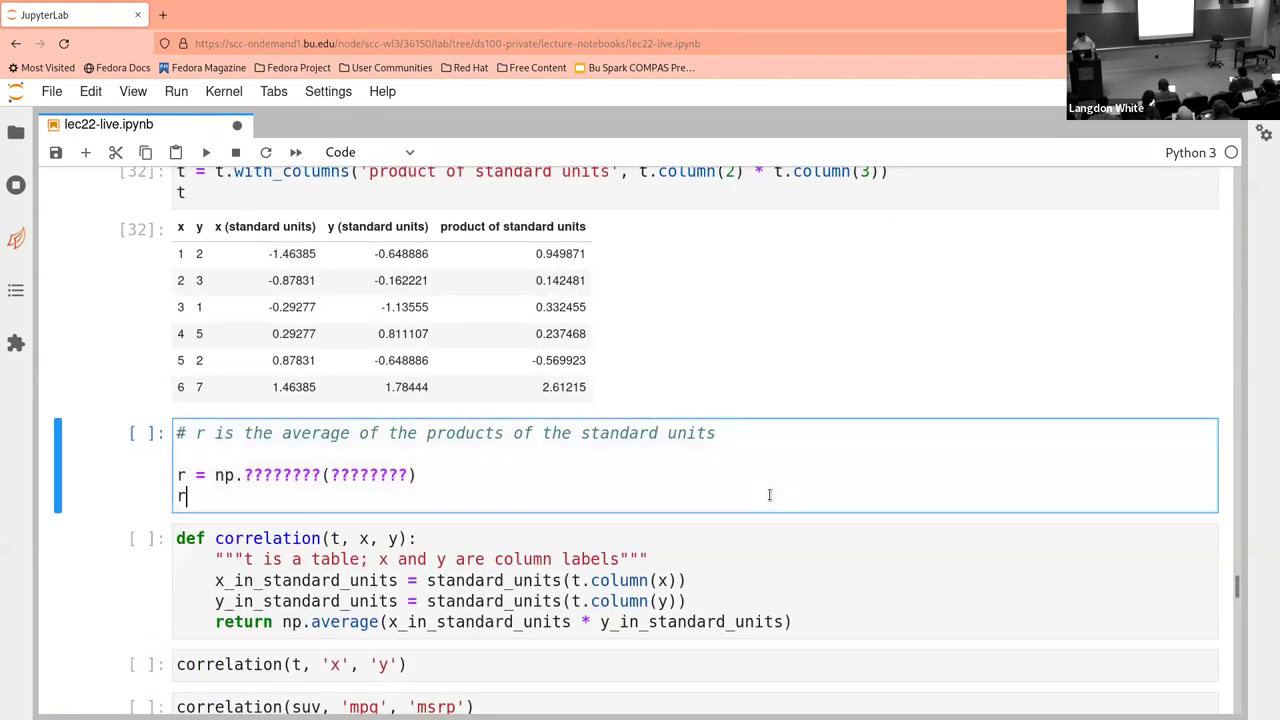
key("Up")
key("Right")
key("Right")
key("Right")
key("Right")
key("Right")
key("Right")
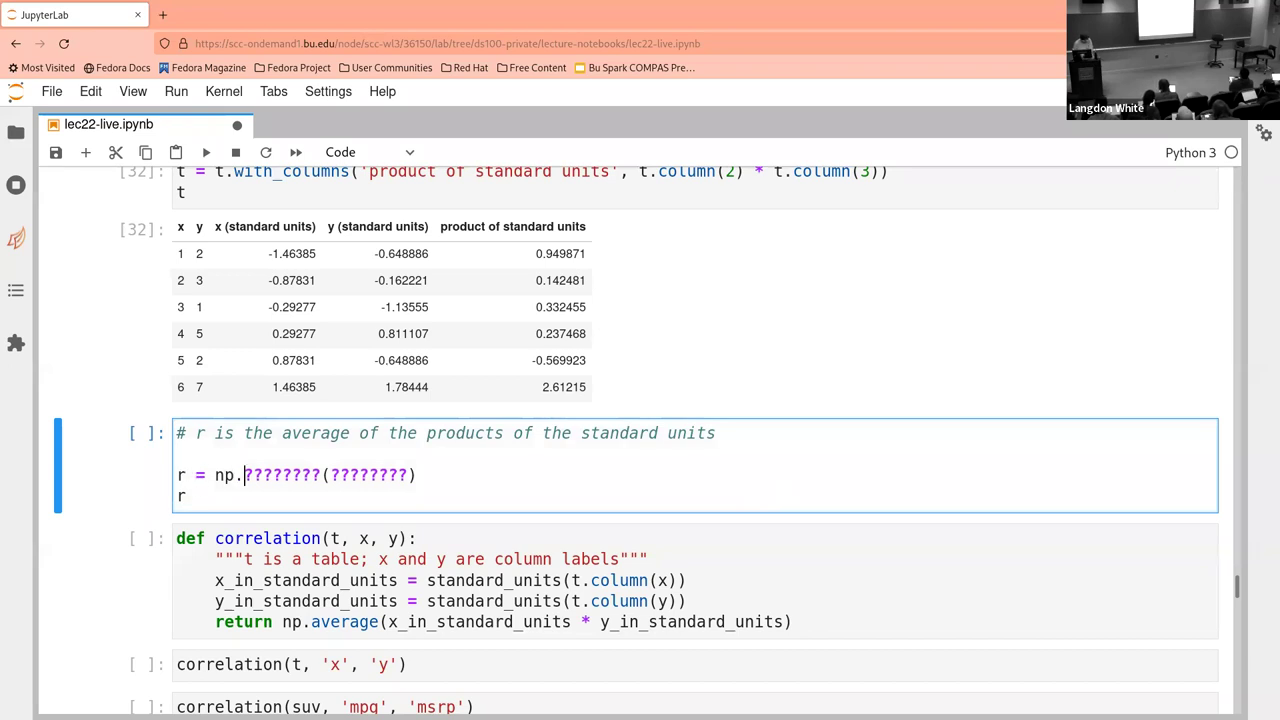
key("shift+End")
key("Left")
key("shift+Right")
key("shift+Right")
key("shift+Right")
key("shift+Right")
key("shift+Right")
key("shift+Right")
key("shift+Right")
key("shift+Right")
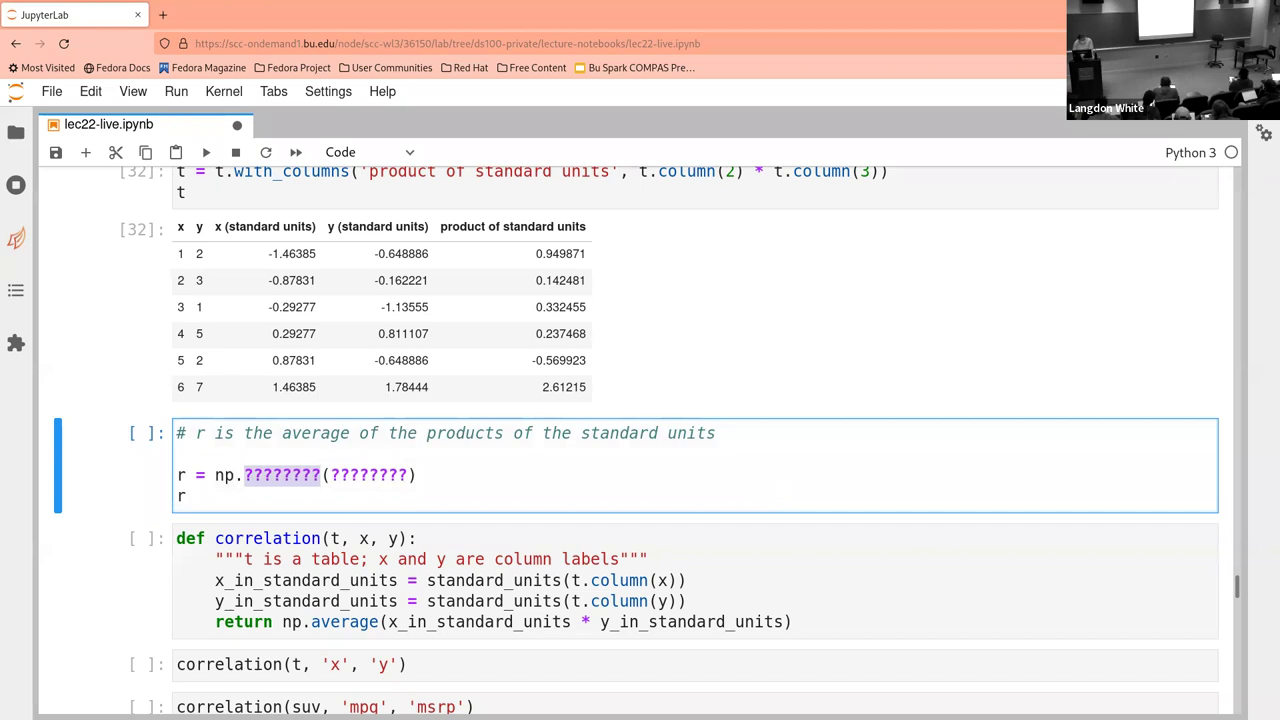
type("mean")
Fill the argument of np.mean with t.column(2) * t.column(3) and run the r cell
key("shift+End")
key("shift+Left")
type("t.column")
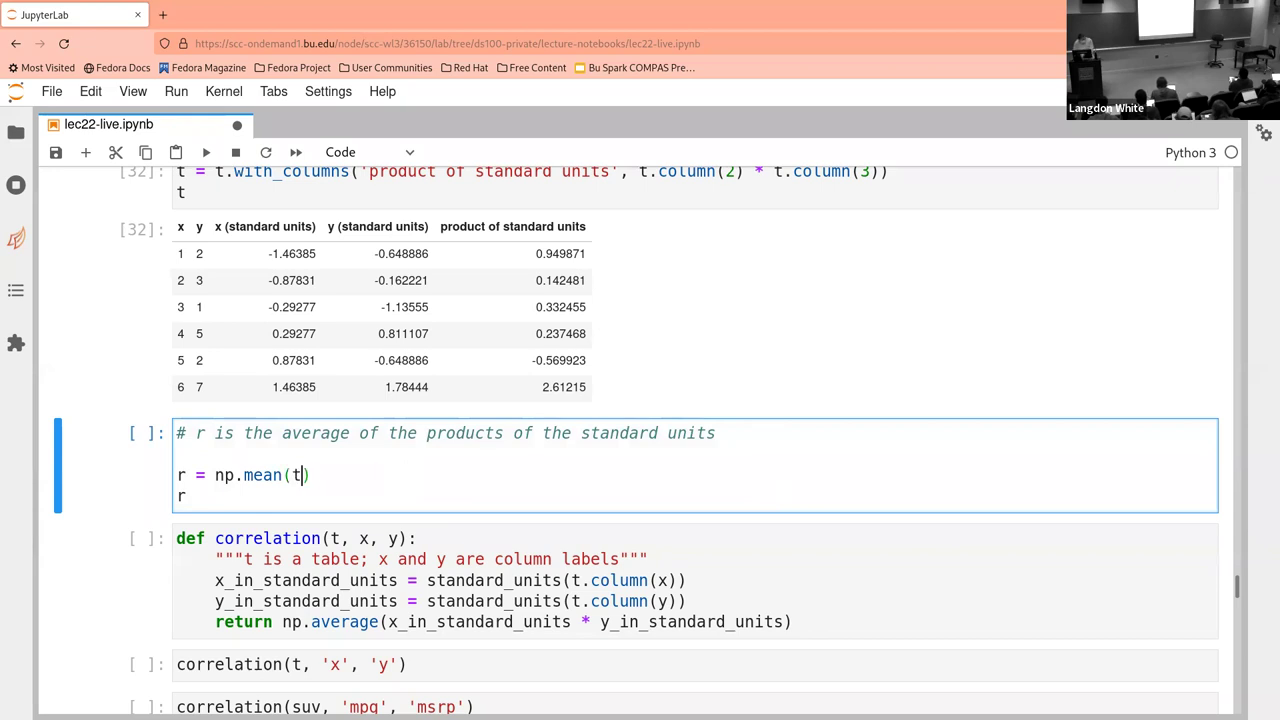
type("(2) * ")
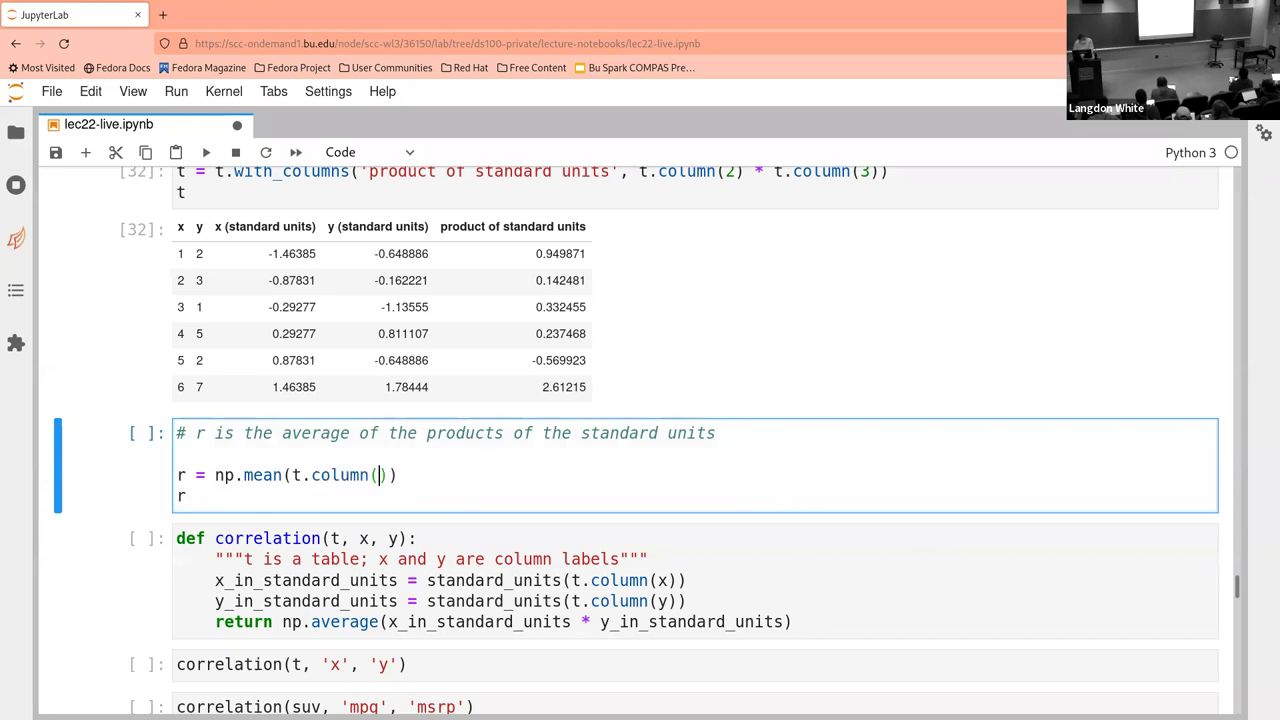
type("t.column(3)")
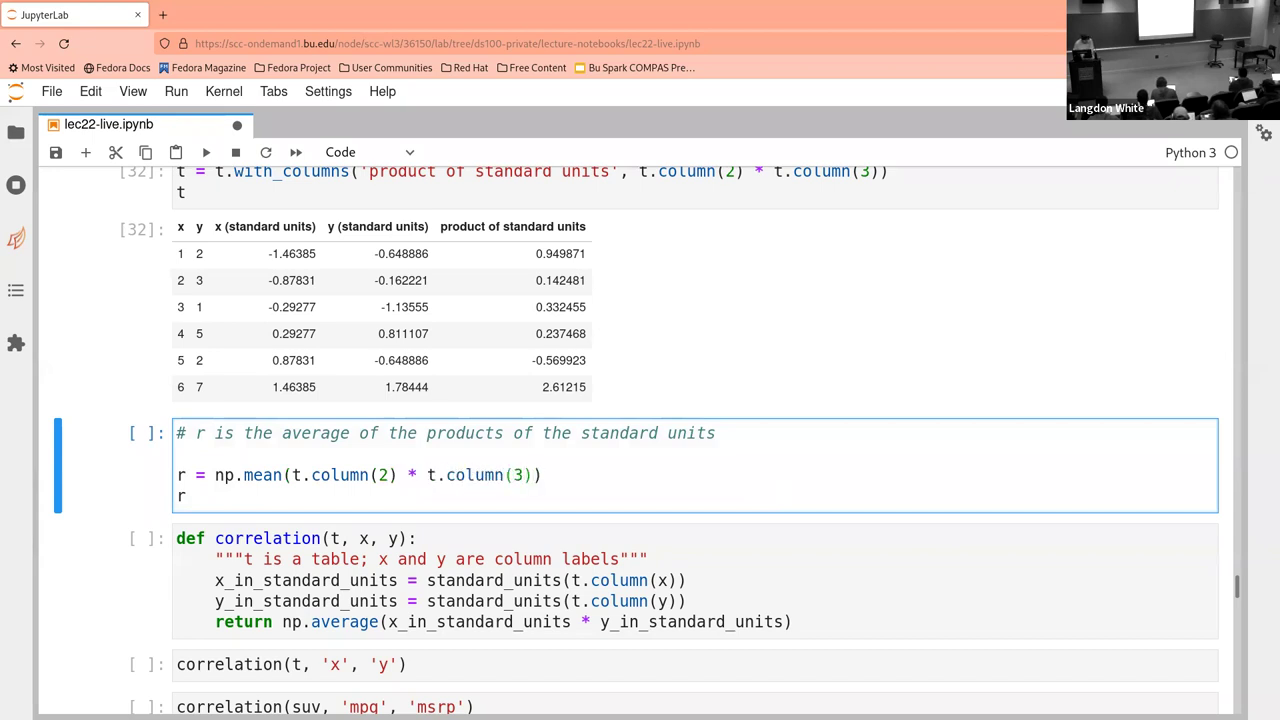
key("shift+Return")
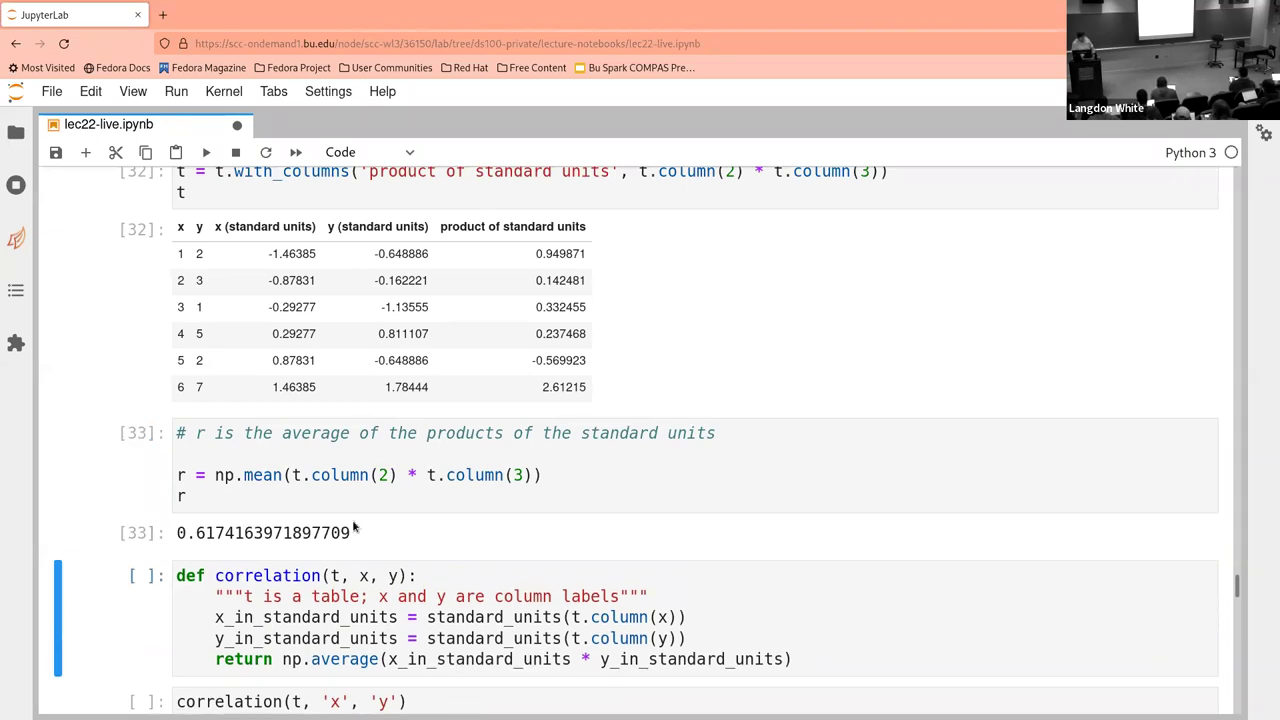
Run the cell that defines the correlation(t, x, y) function
scroll(459, 500, "down", 1)
scroll(459, 500, "down", 3)
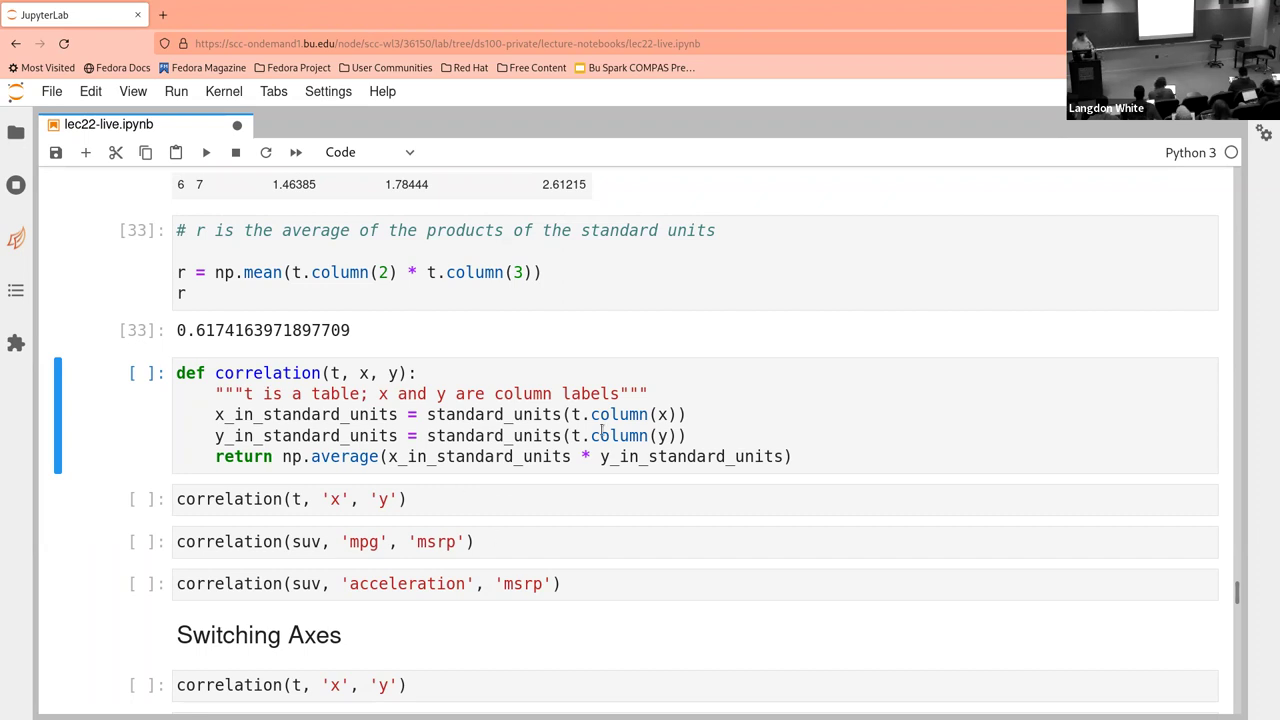
scroll(601, 428, "down", 2)
left_click(600, 369)
key("shift+Return")
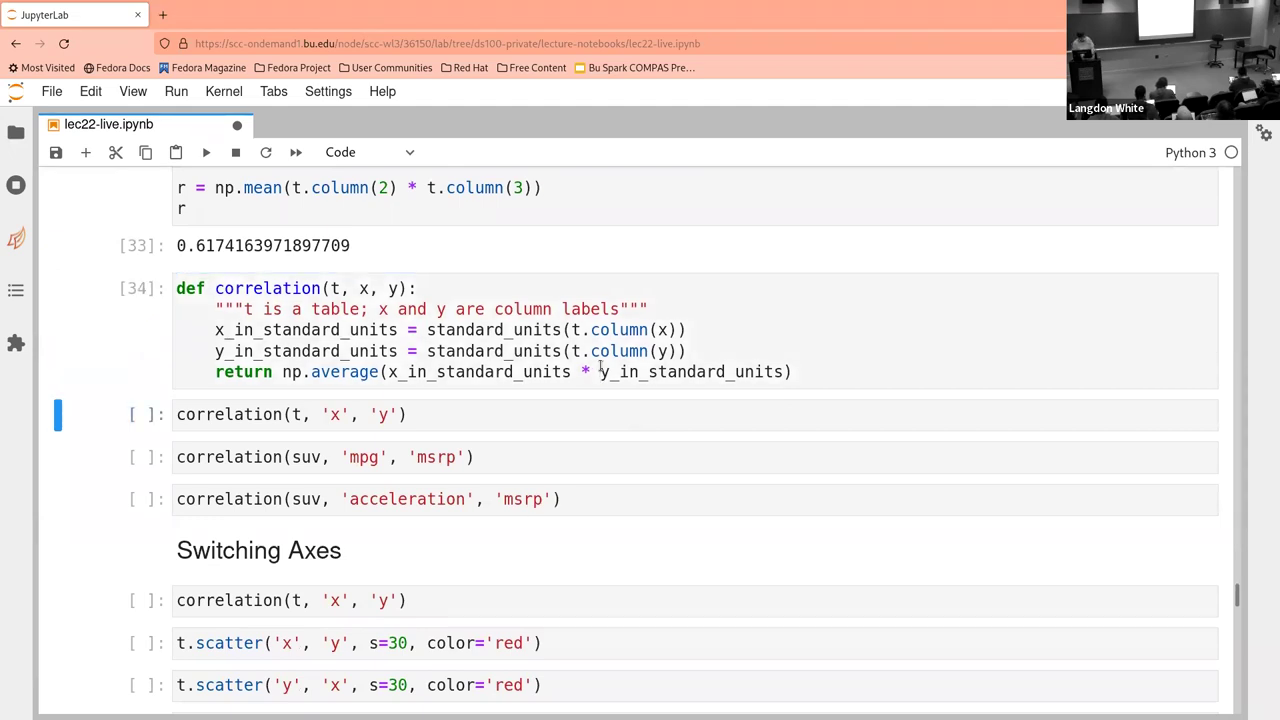
Run the correlation(t, 'x', 'y') cell directly below the function definition
scroll(600, 366, "down", 2)
scroll(600, 363, "up", 1)
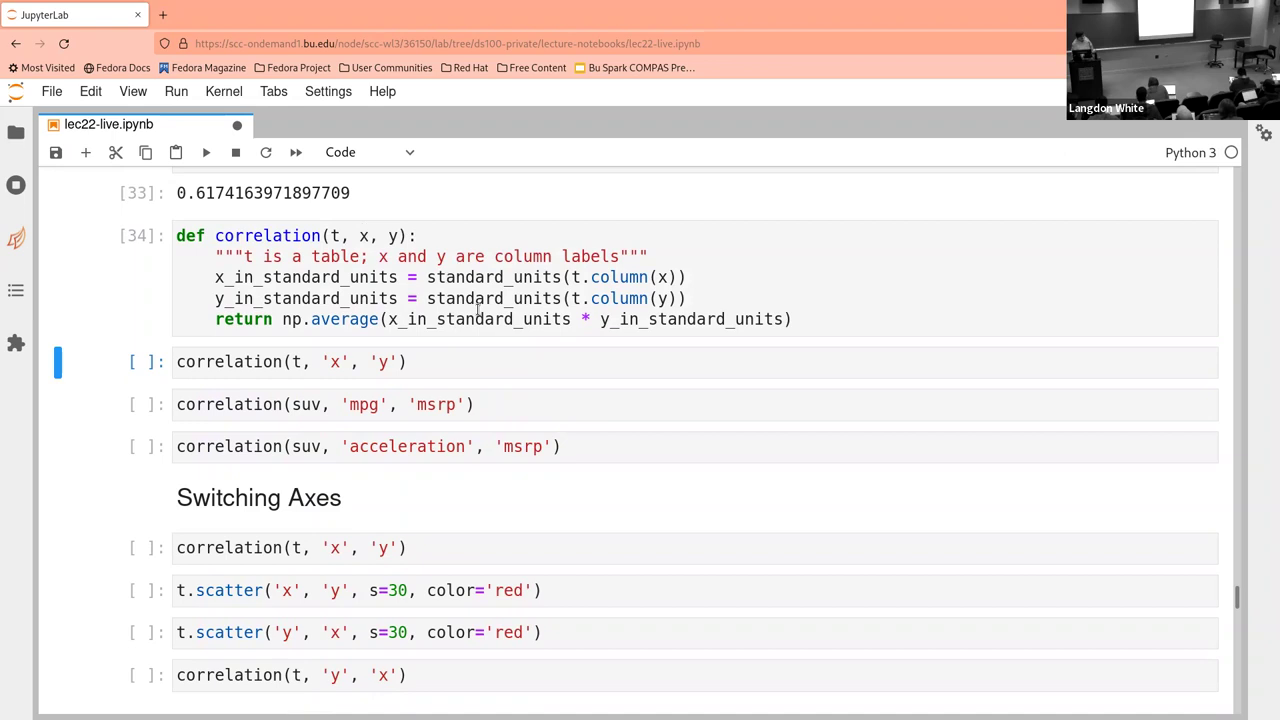
left_click(607, 356)
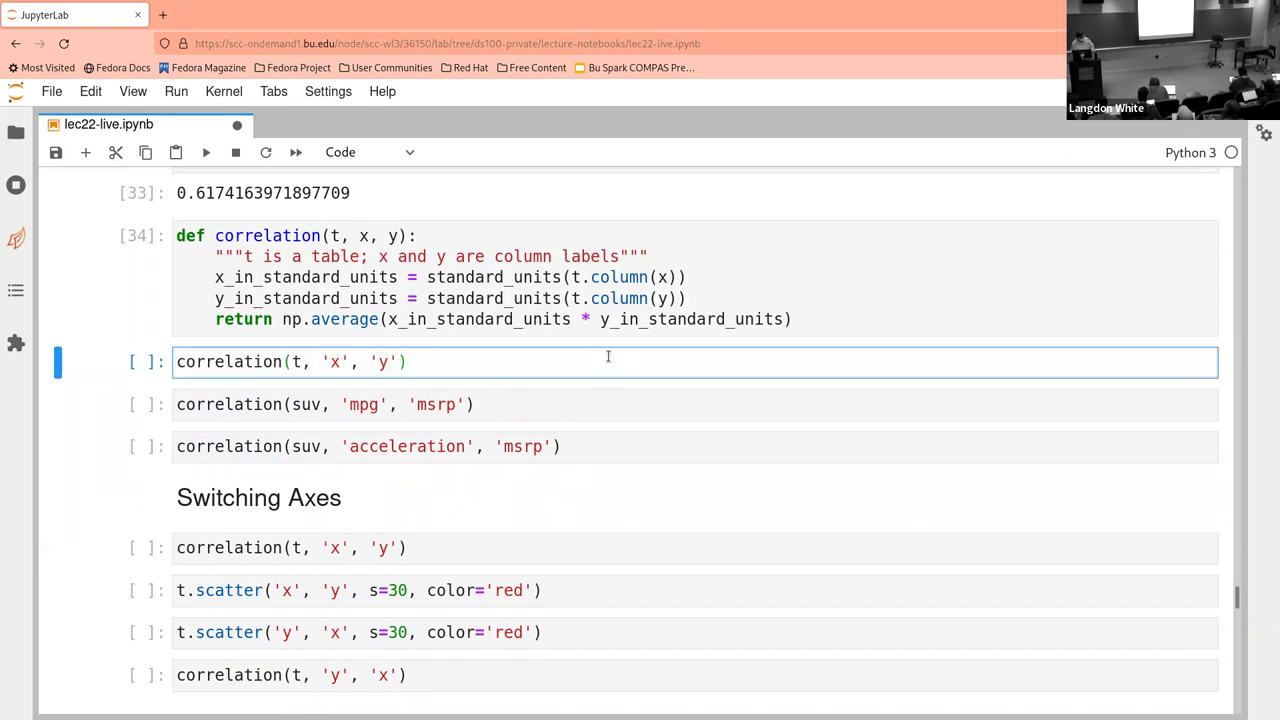
key("shift+Return")
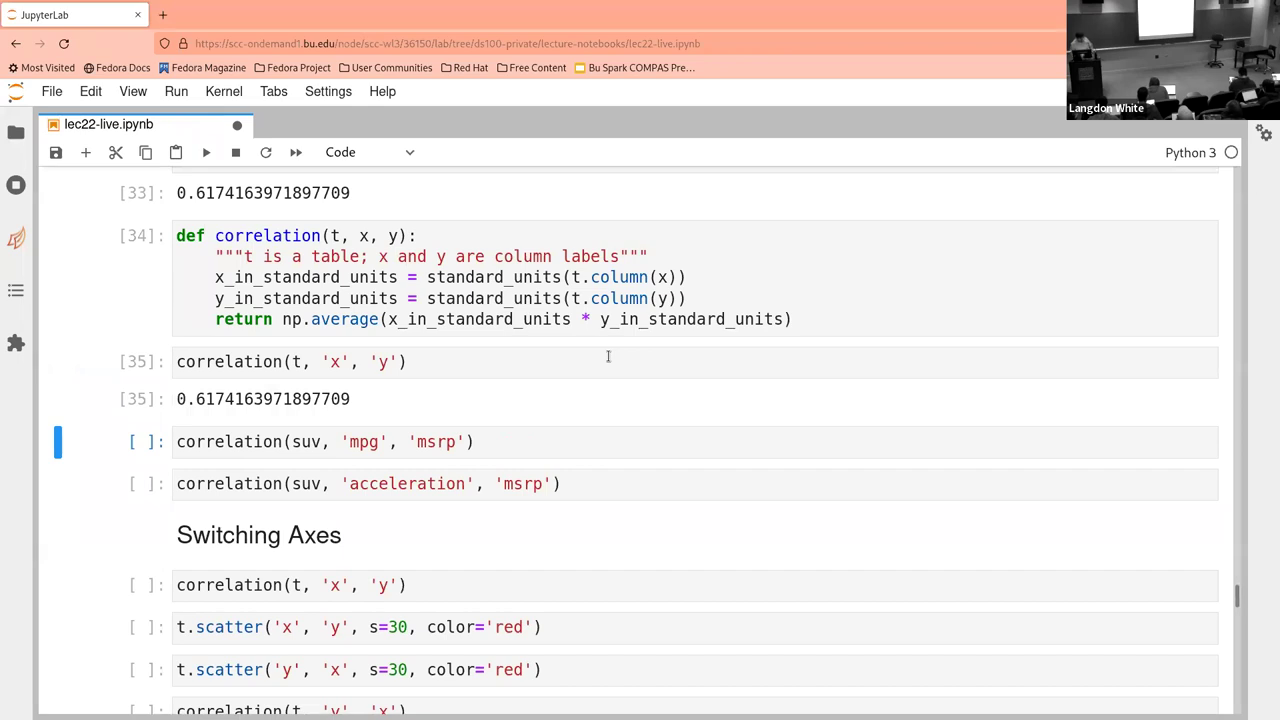
Run the two suv correlation cells, 'mpg' against 'msrp' and 'acceleration' against 'msrp'
scroll(607, 356, "down", 1)
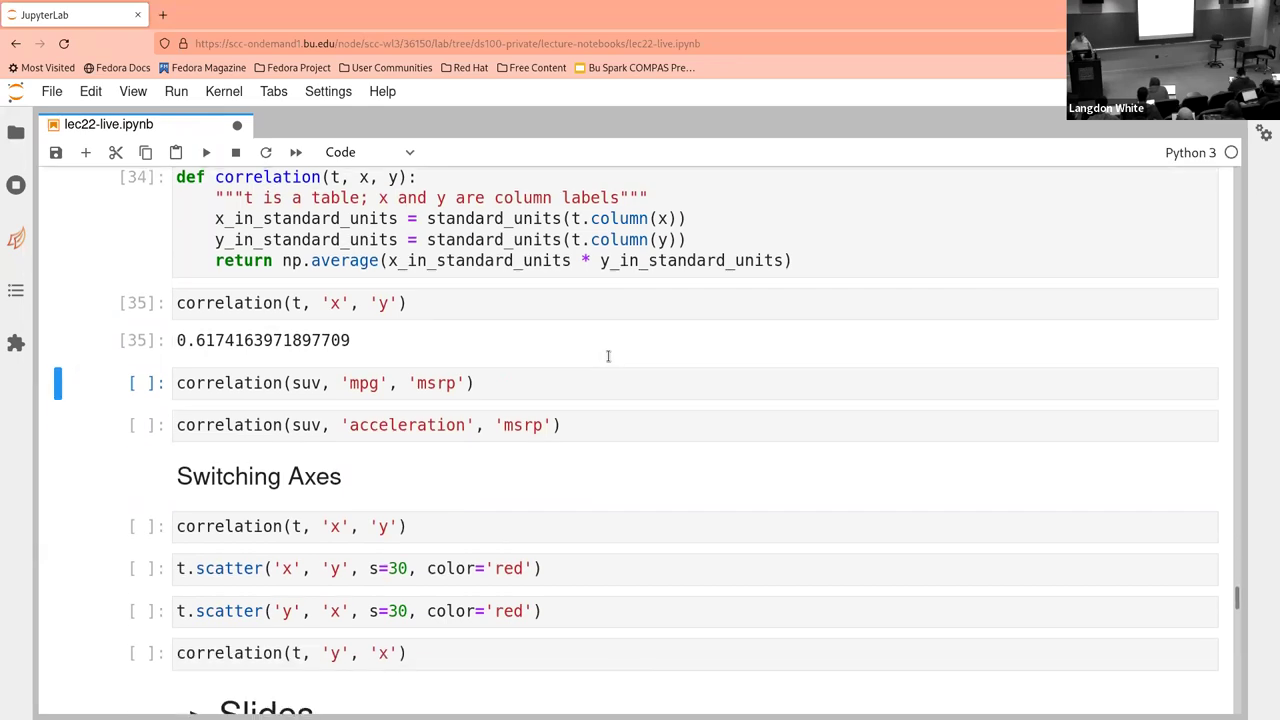
scroll(608, 361, "up", 1)
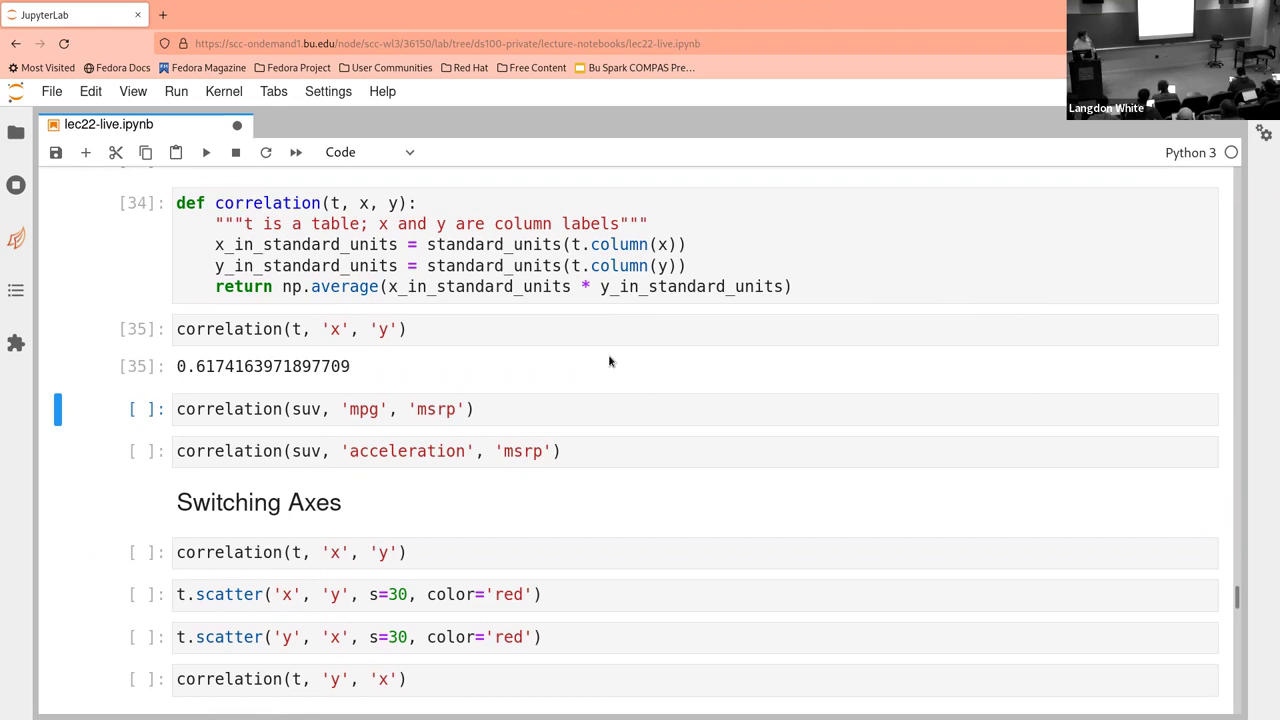
left_click(586, 405)
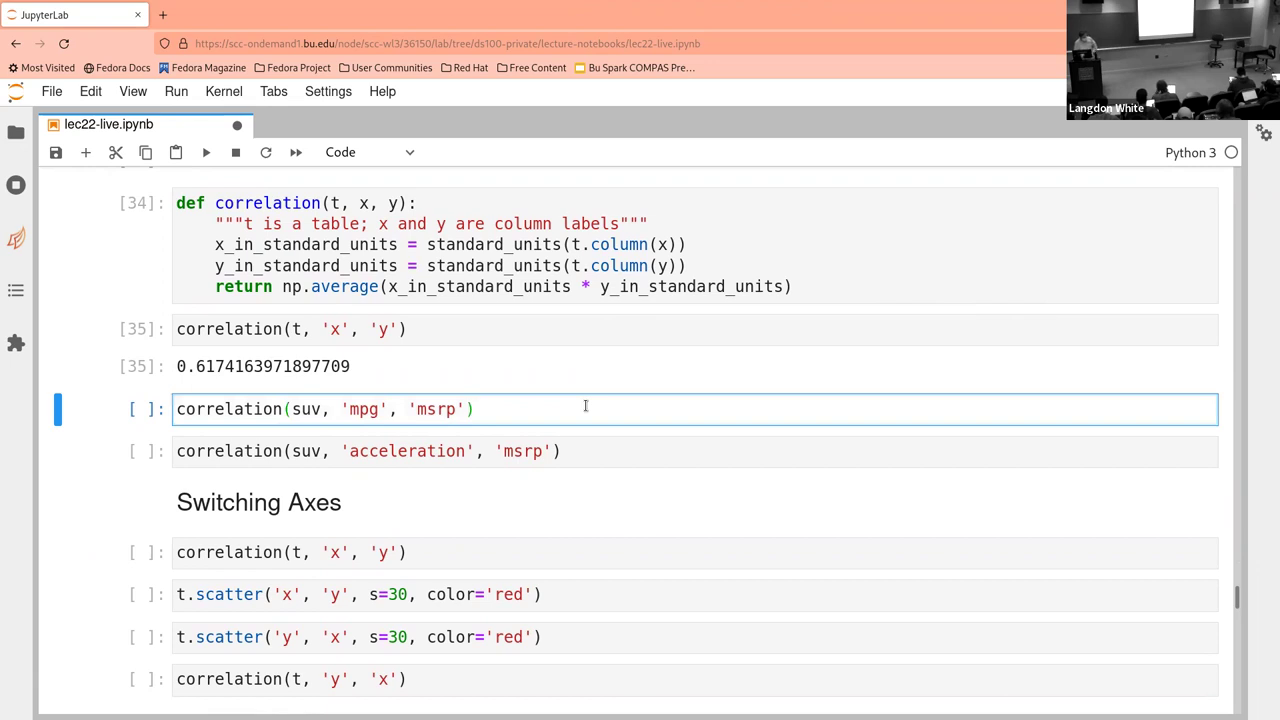
key("shift+Return")
scroll(586, 405, "down", 2)
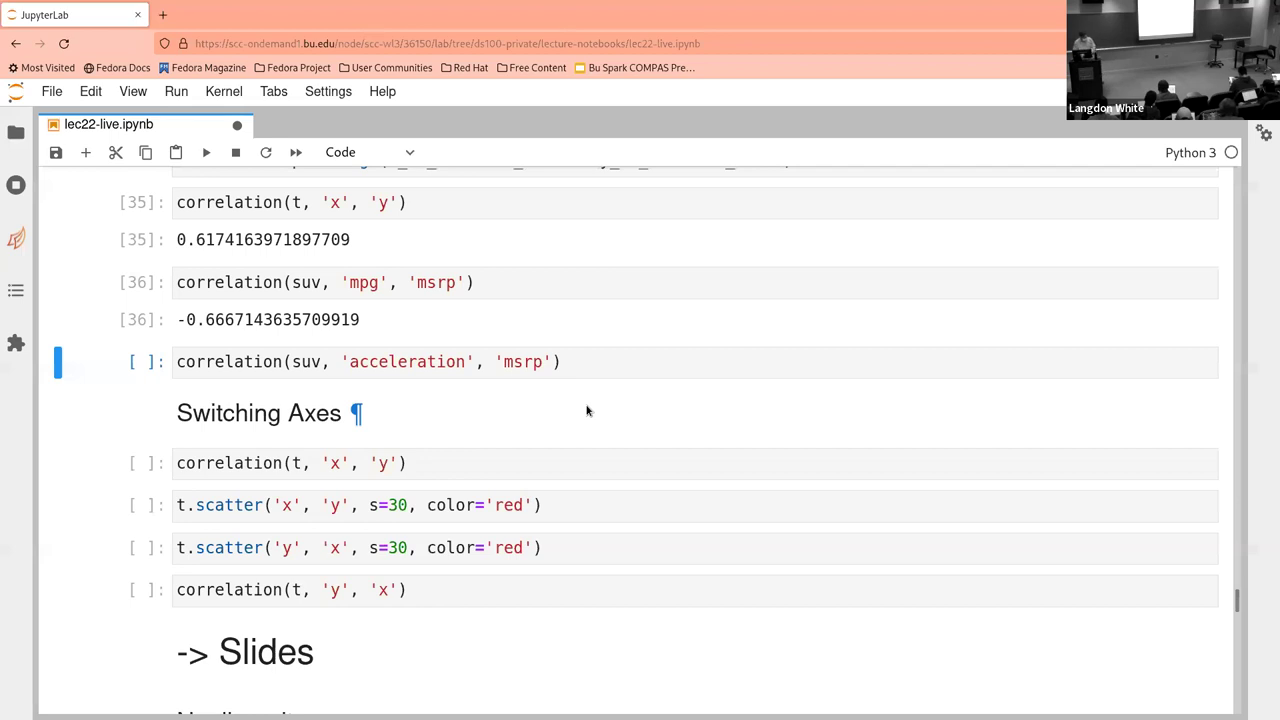
key("shift+Return")
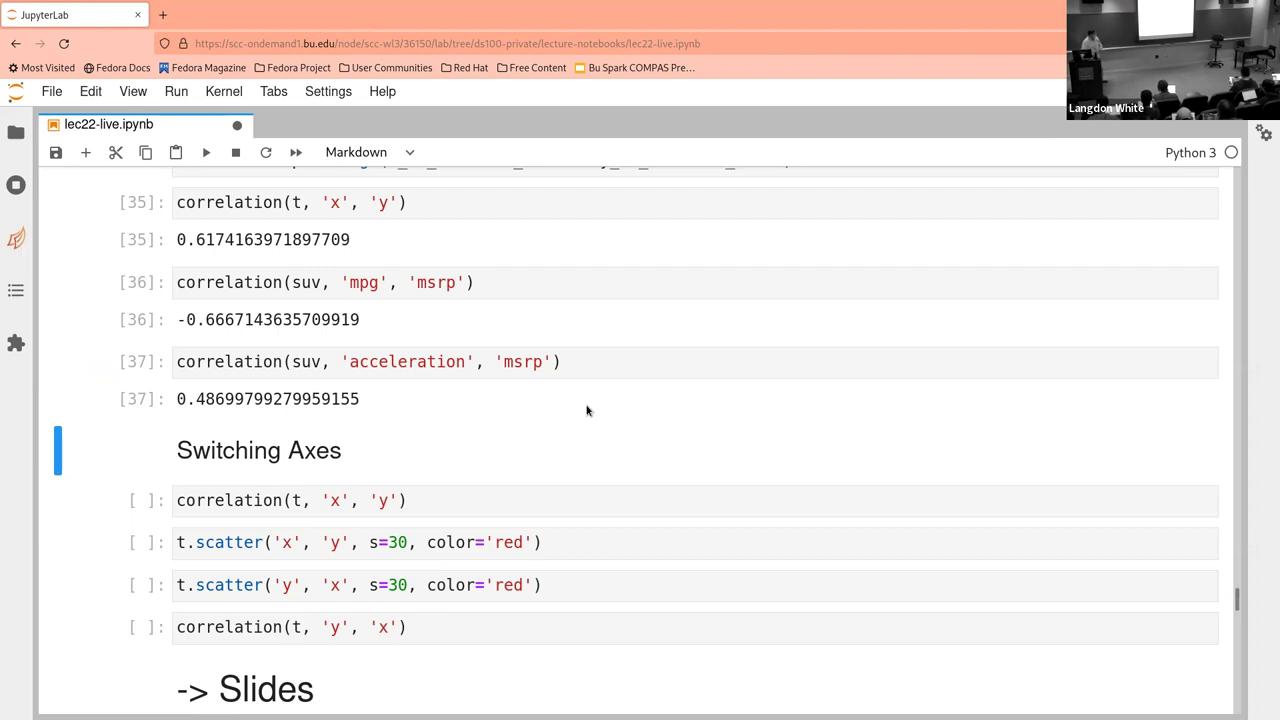
Run the correlation(t, 'x', 'y') cell in the Switching Axes section
scroll(587, 410, "down", 2)
left_click(586, 406)
key("shift+Return")
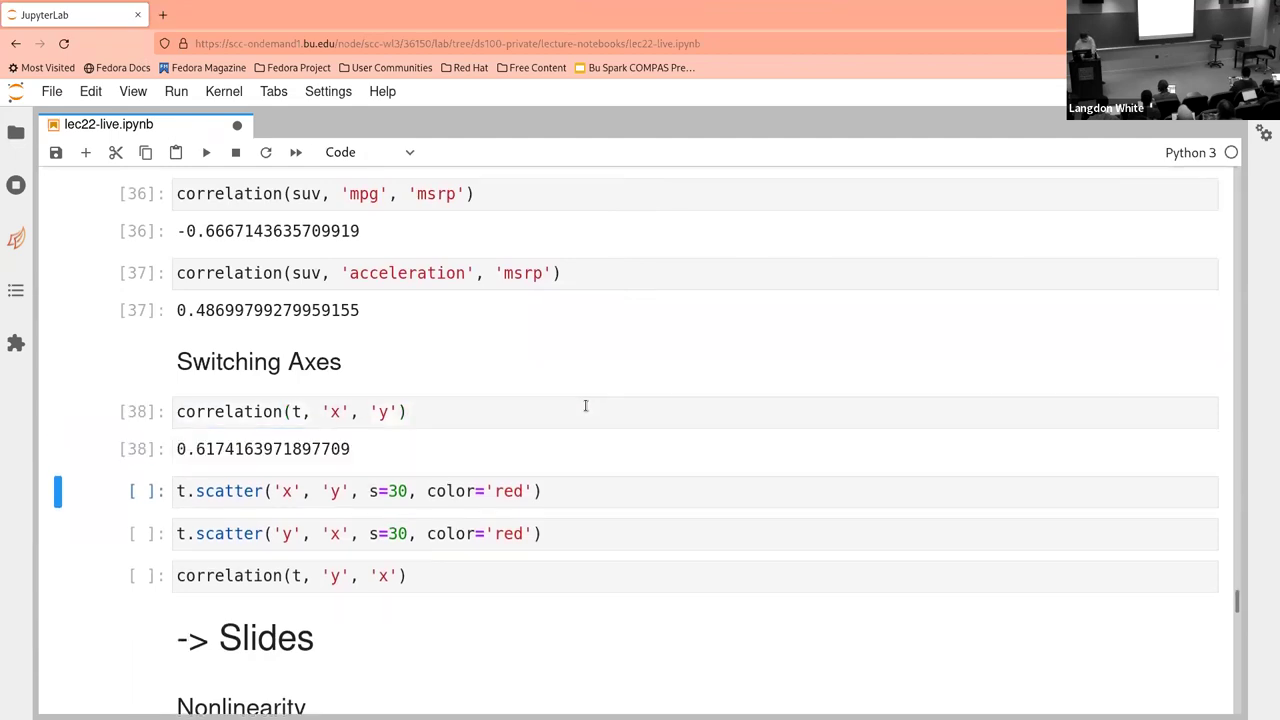
Run the Switching Axes cell that plots t.scatter('x', 'y', s=30, color='red')
scroll(585, 405, "up", 5)
scroll(585, 405, "down", 5)
scroll(585, 405, "up", 1)
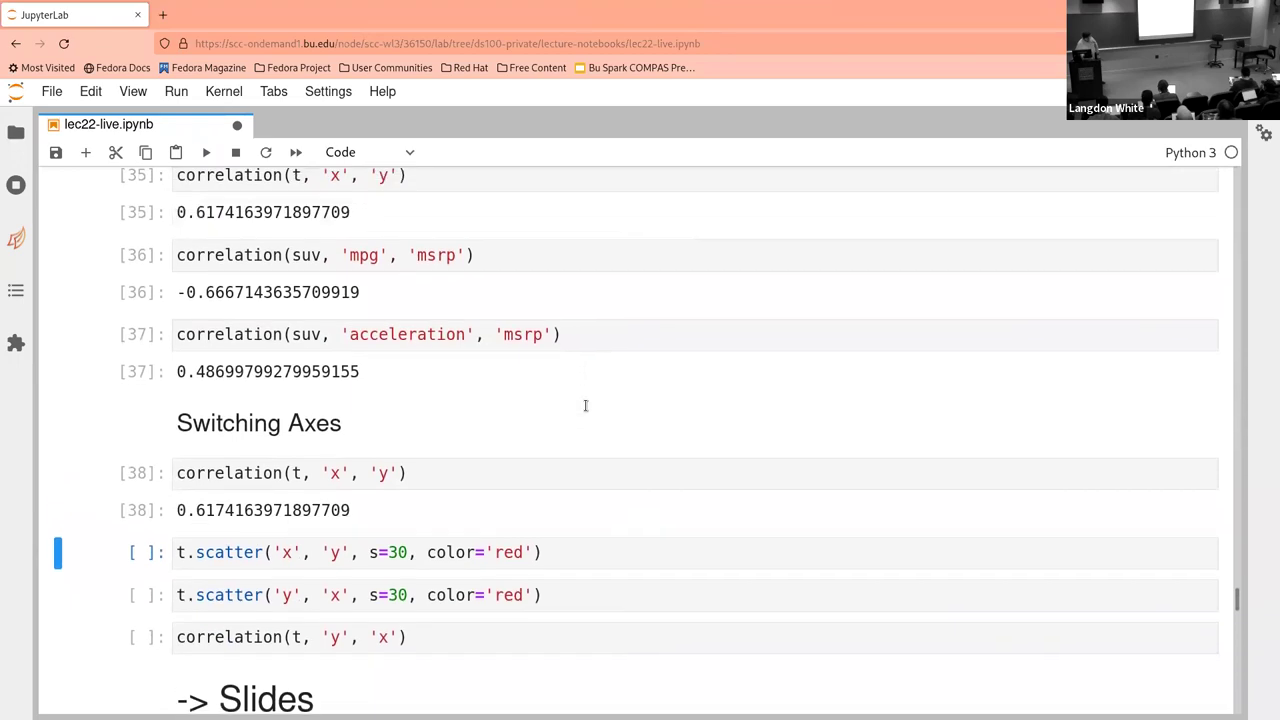
scroll(586, 407, "up", 1)
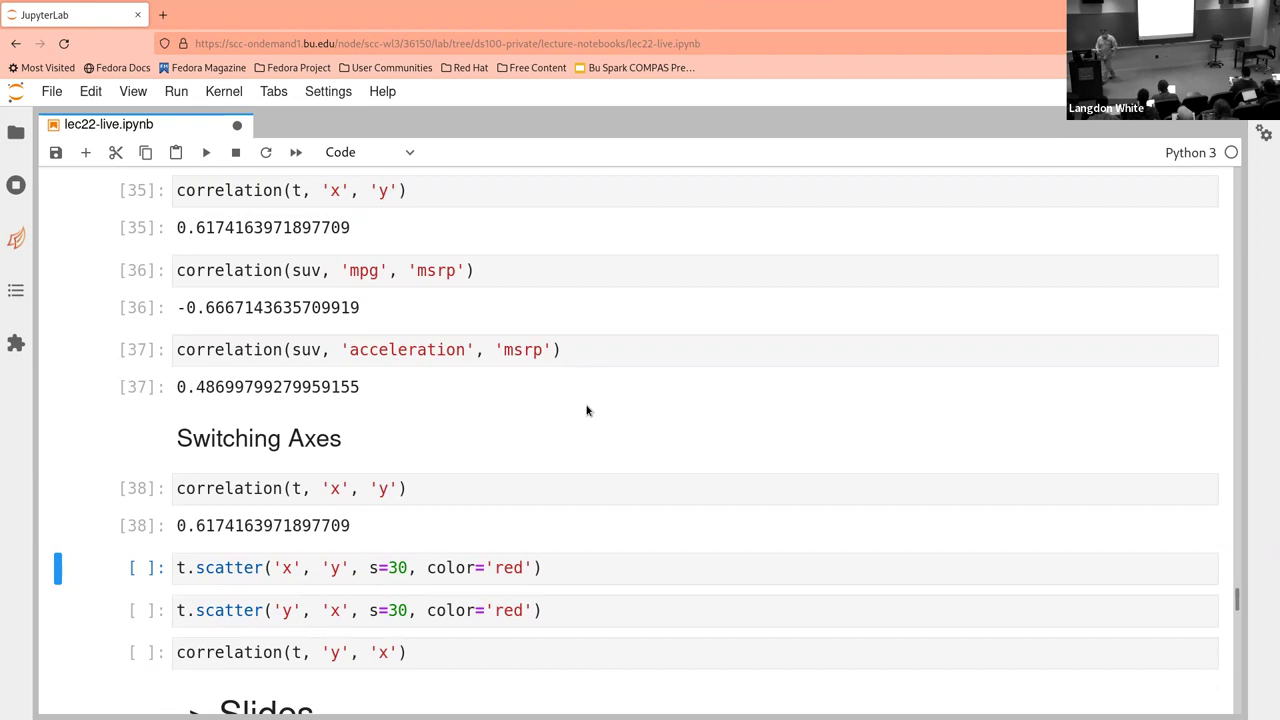
key("shift+Return")
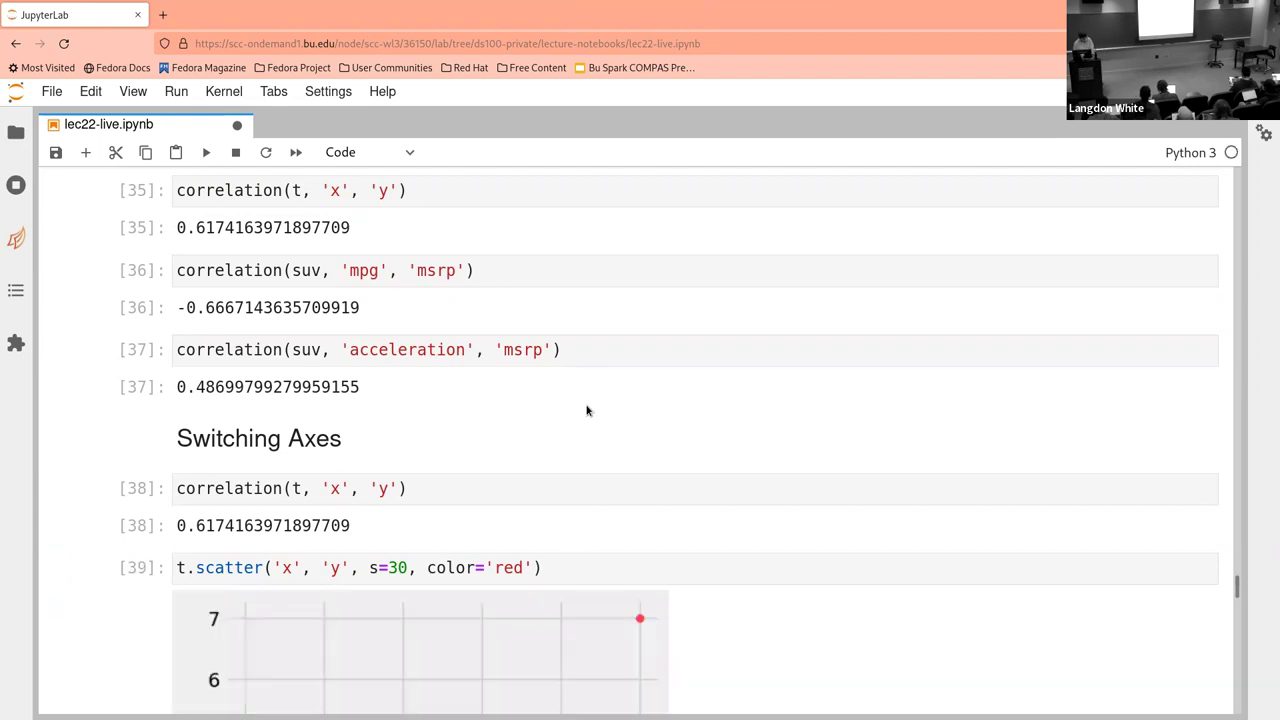
Run the swapped-axes t.scatter('y', 'x') cell and the correlation(t, 'y', 'x') cell
scroll(587, 410, "down", 5)
scroll(587, 410, "down", 3)
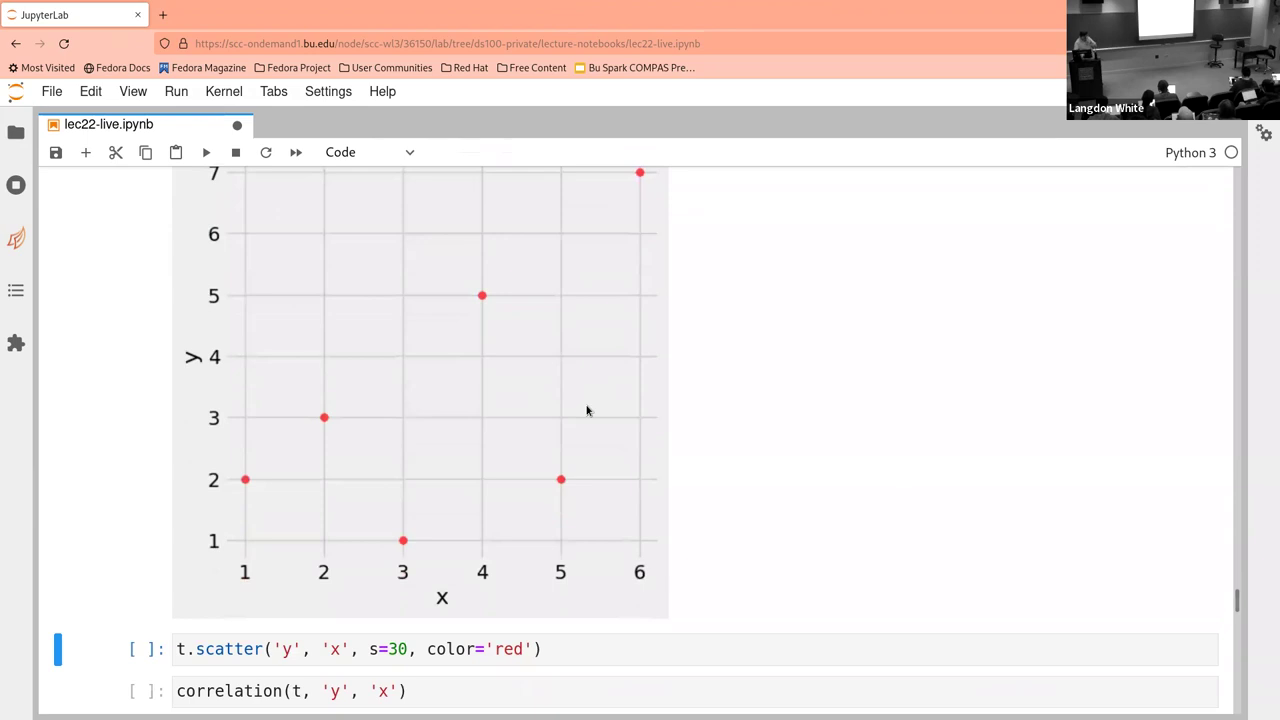
key("shift+Return")
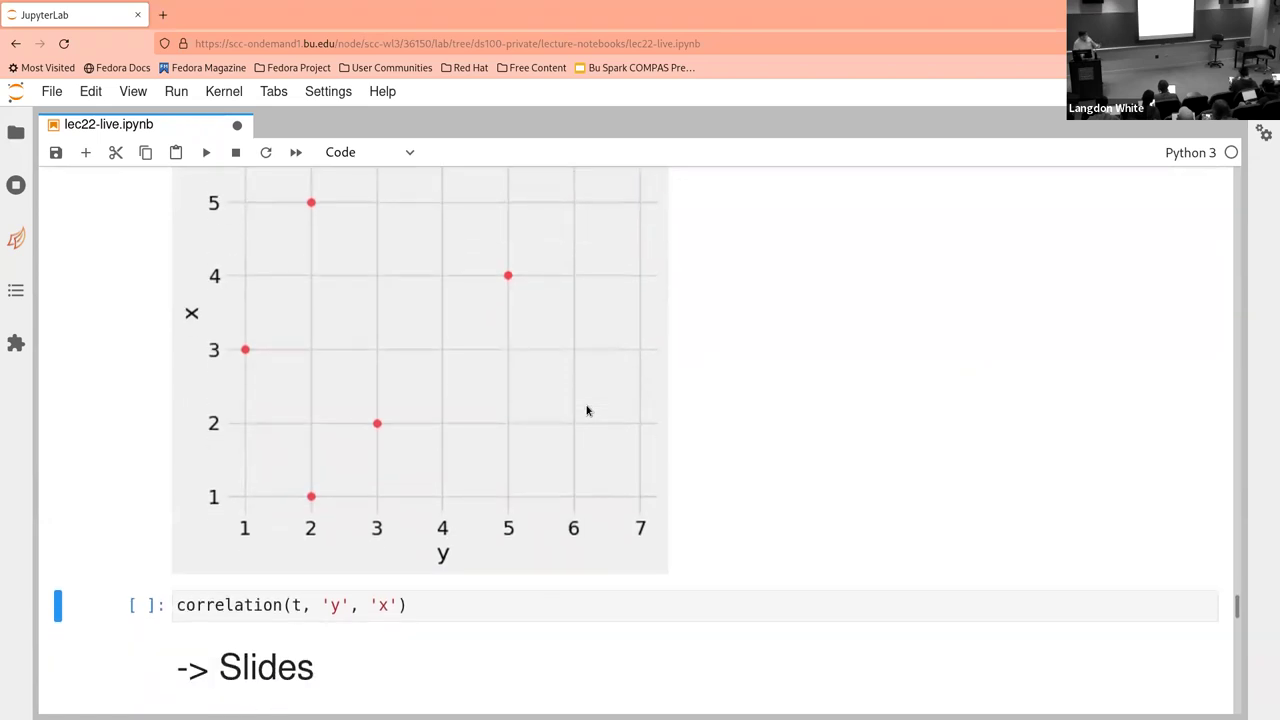
key("shift+Return")
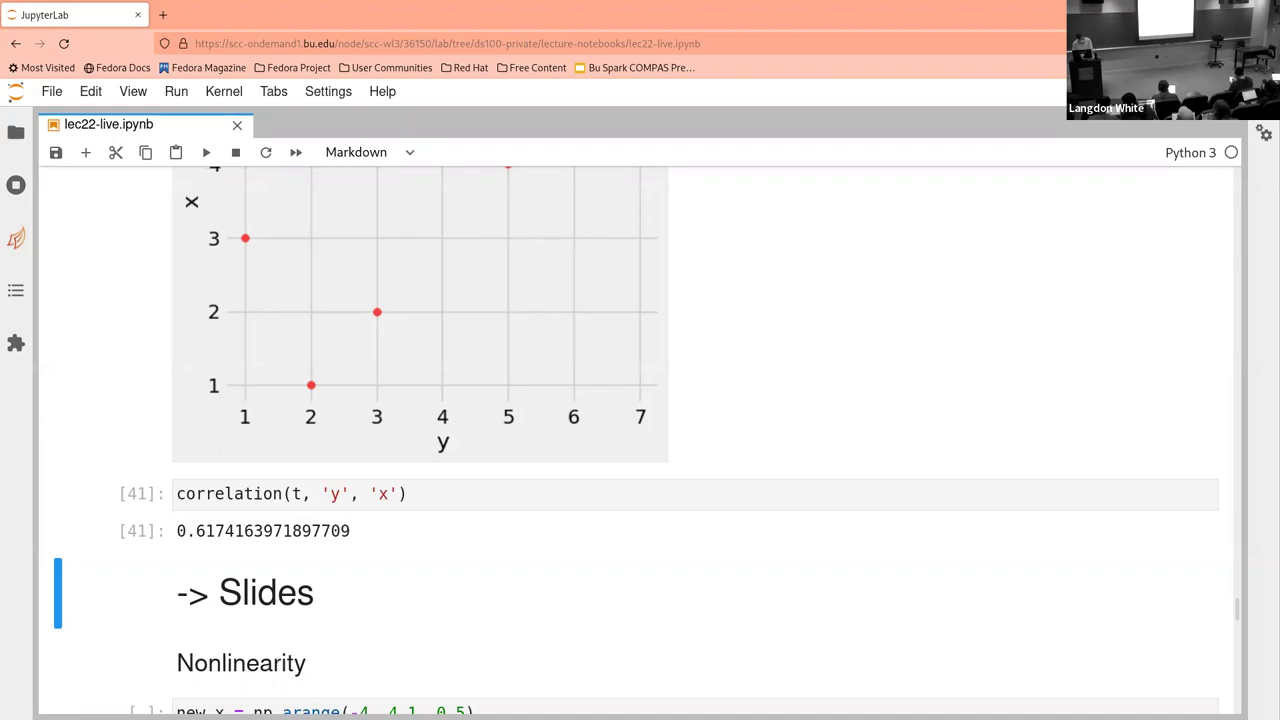
Switch to the lecture slides, advance to the 'Watch Out For ...' slide, and return to the JupyterLab notebook
key("alt+Tab")
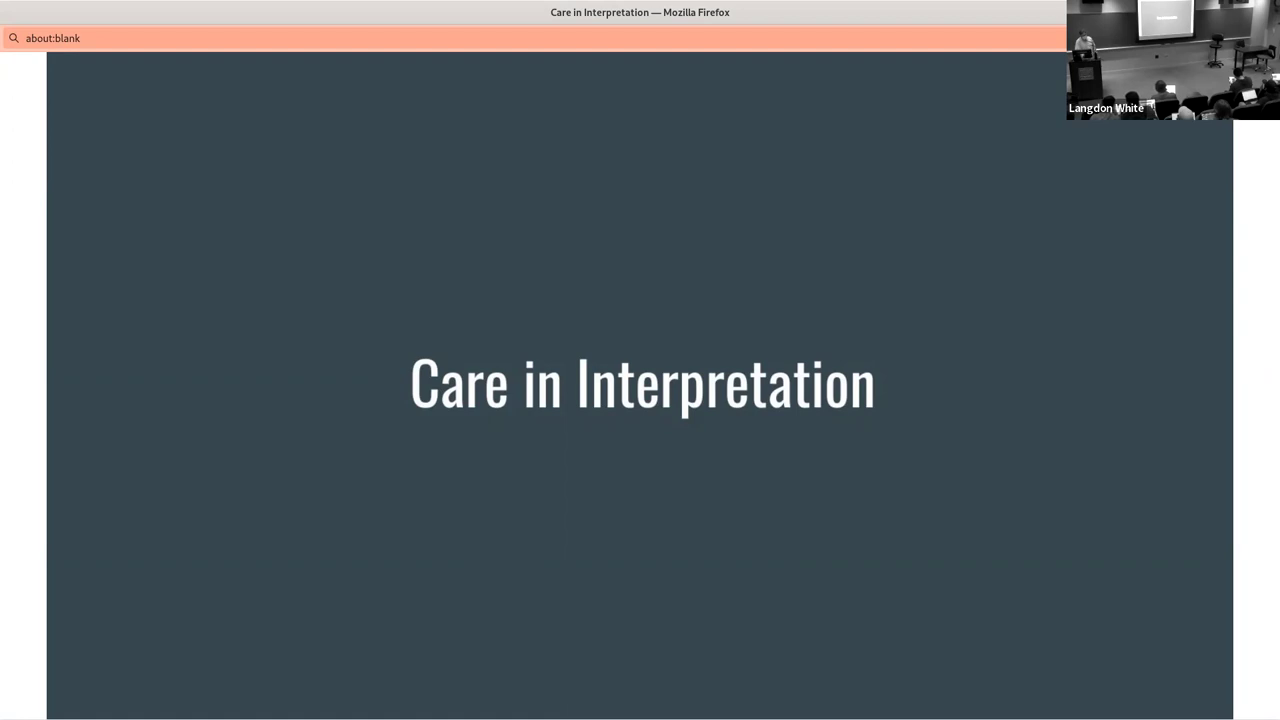
key("Right")
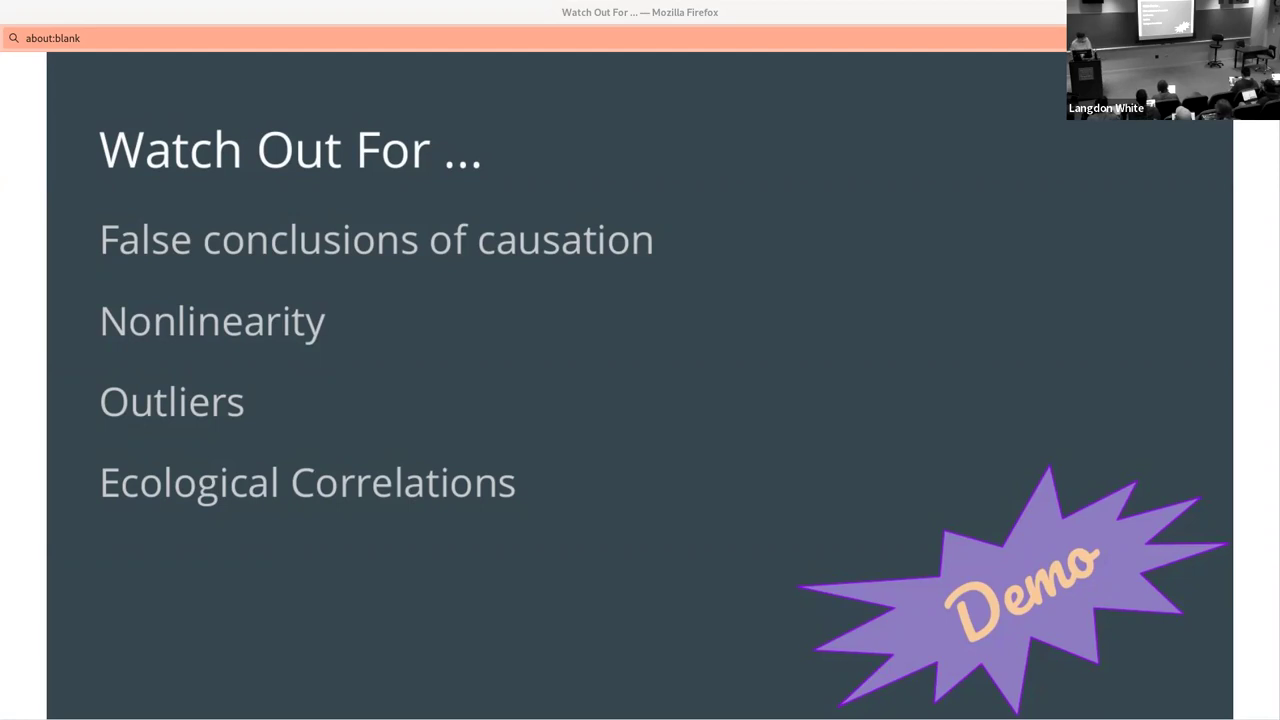
key("alt+Tab")
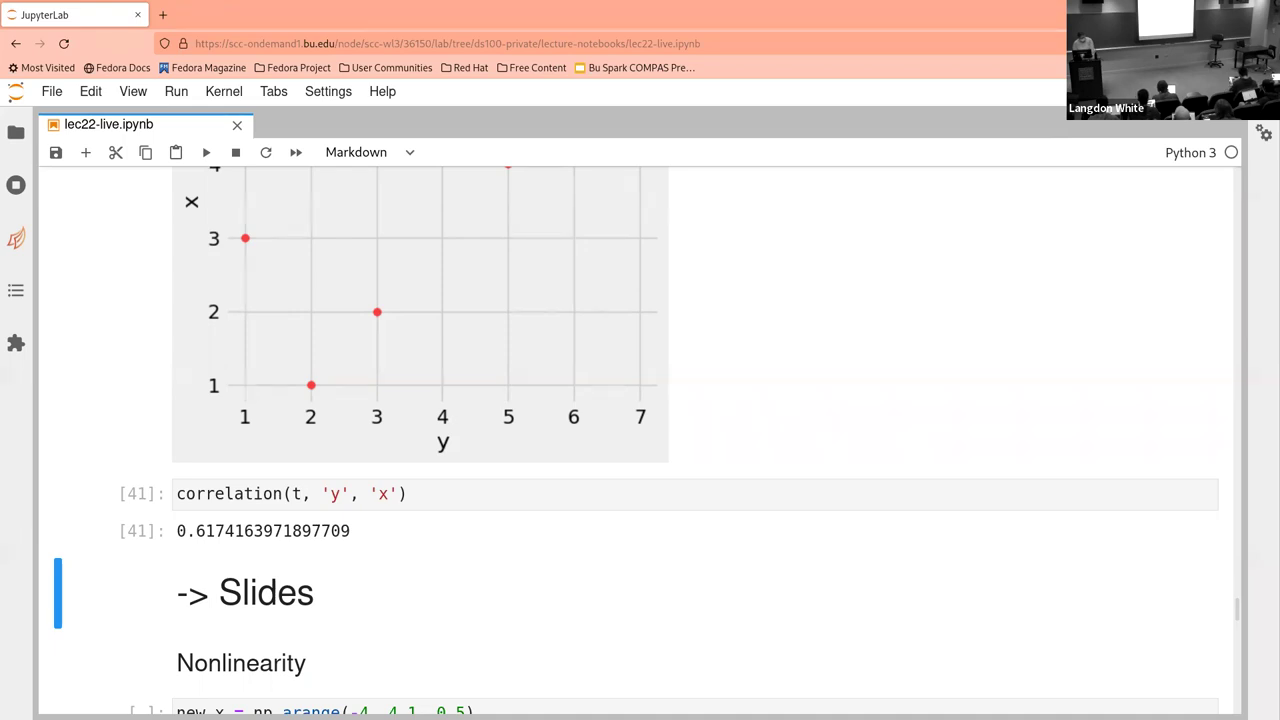
Run the Nonlinearity cell that builds the nonlinear table from new_x and new_x**2 and plots it
scroll(250, 487, "down", 3)
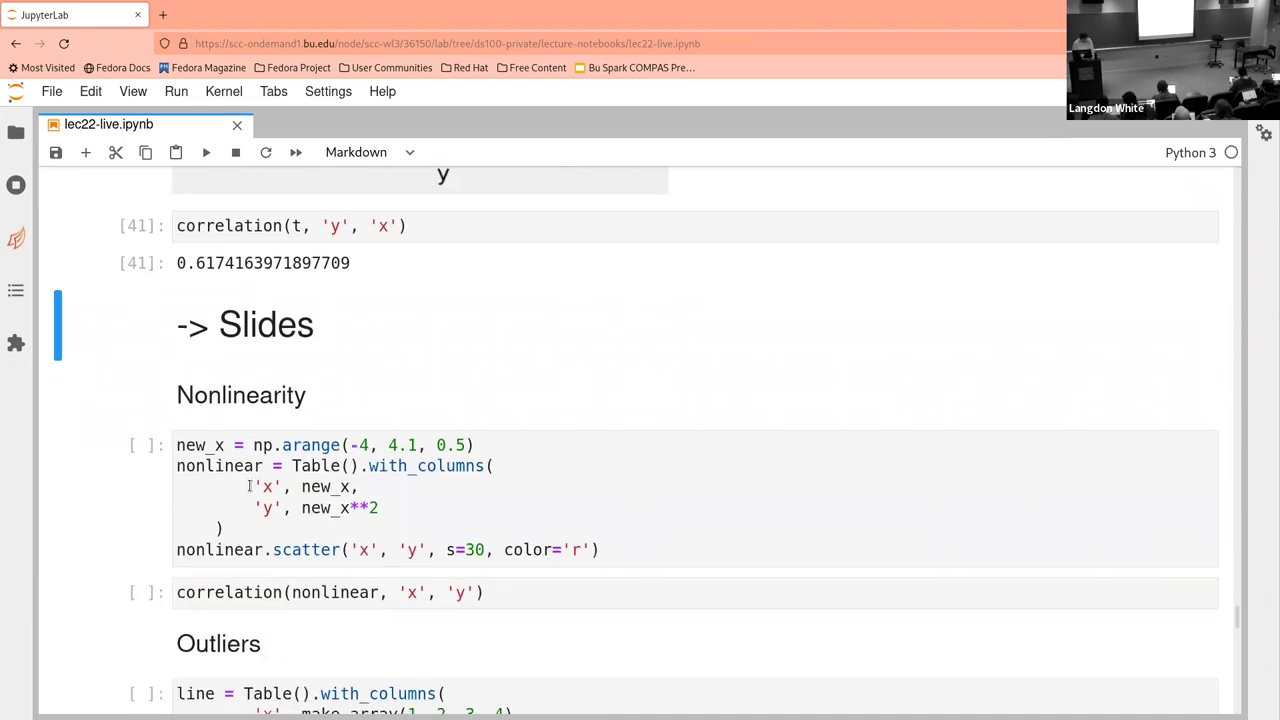
left_click(249, 486)
key("shift+Return")
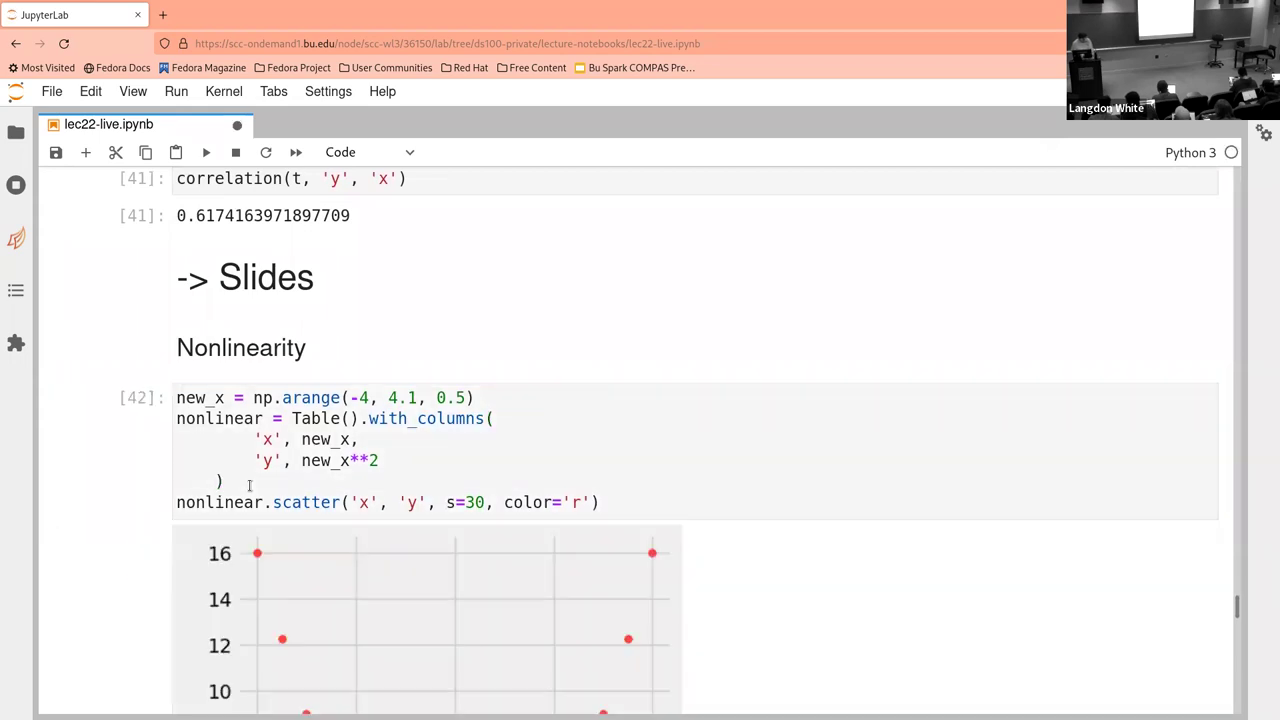
Run the correlation(nonlinear, 'x', 'y') cell below the parabola plot
scroll(249, 486, "down", 1)
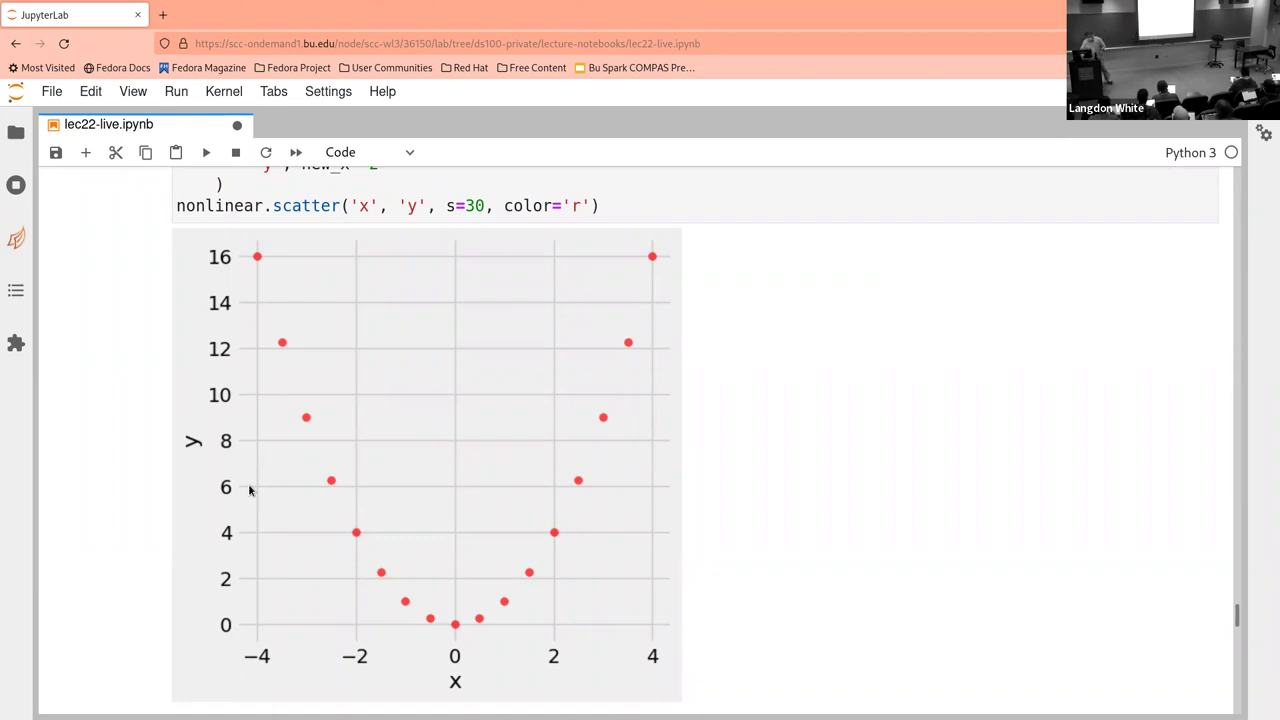
scroll(160, 496, "down", 5)
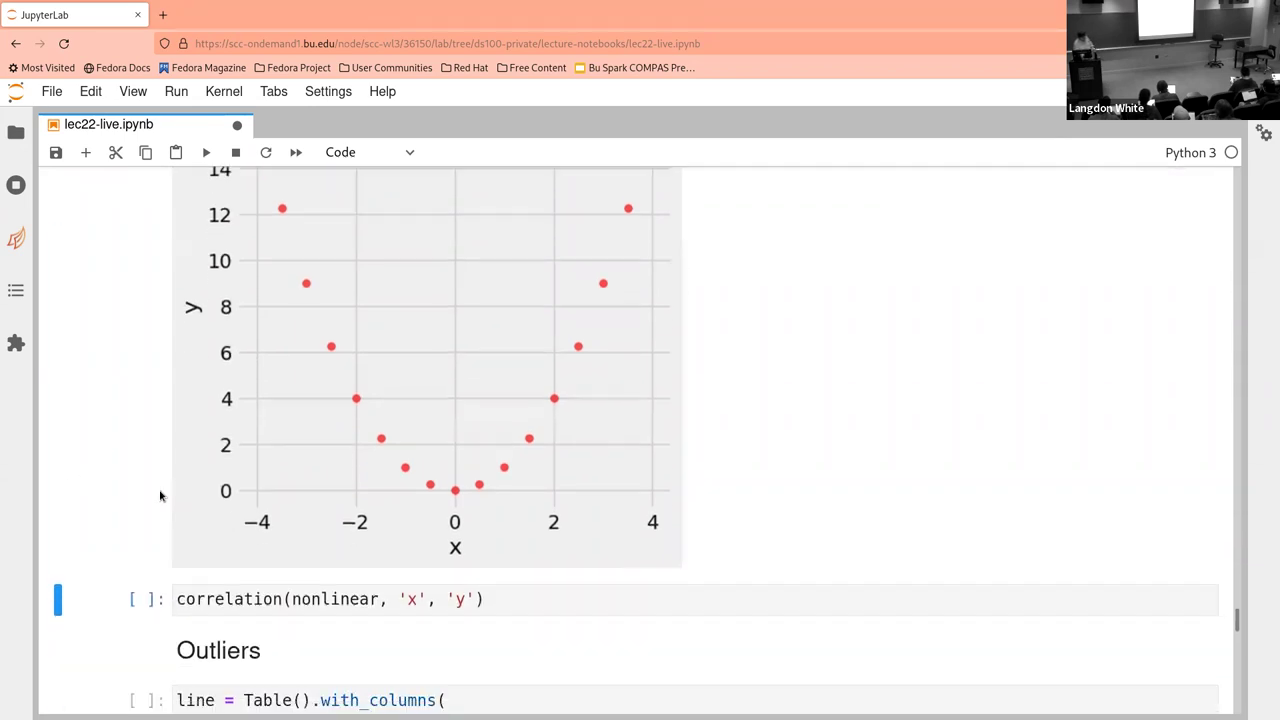
left_click(529, 522)
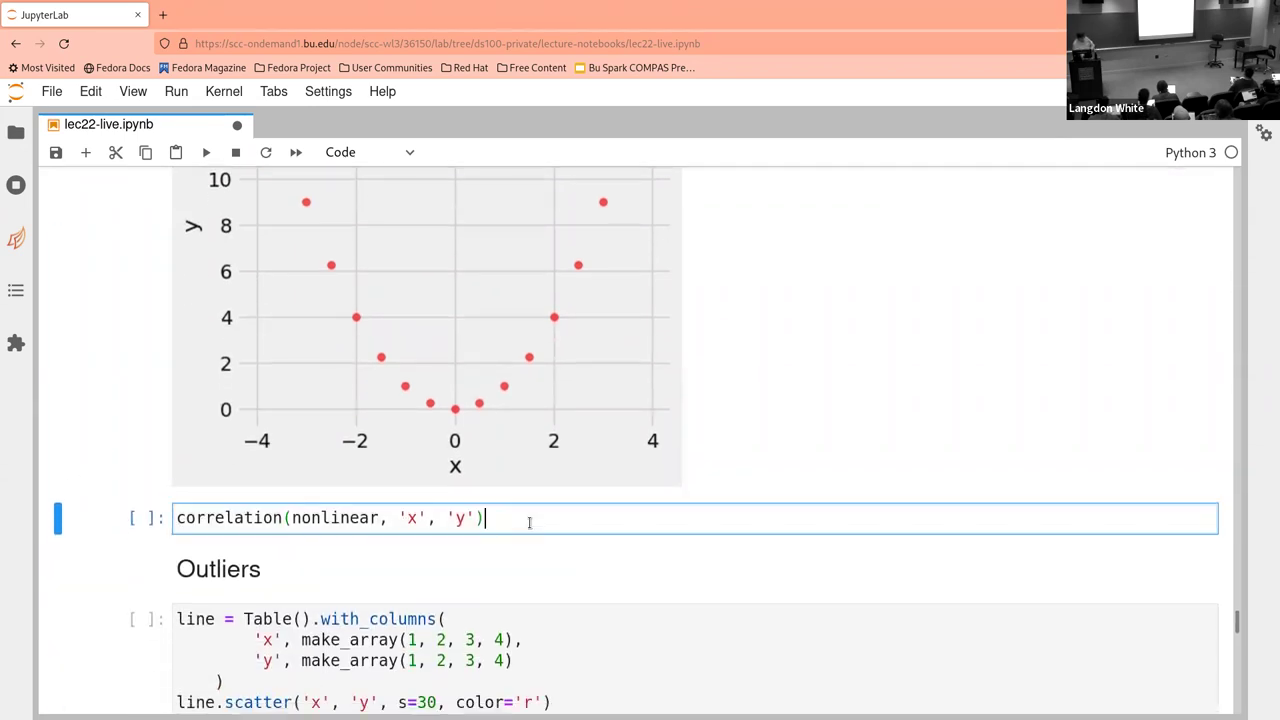
key("shift+Return")
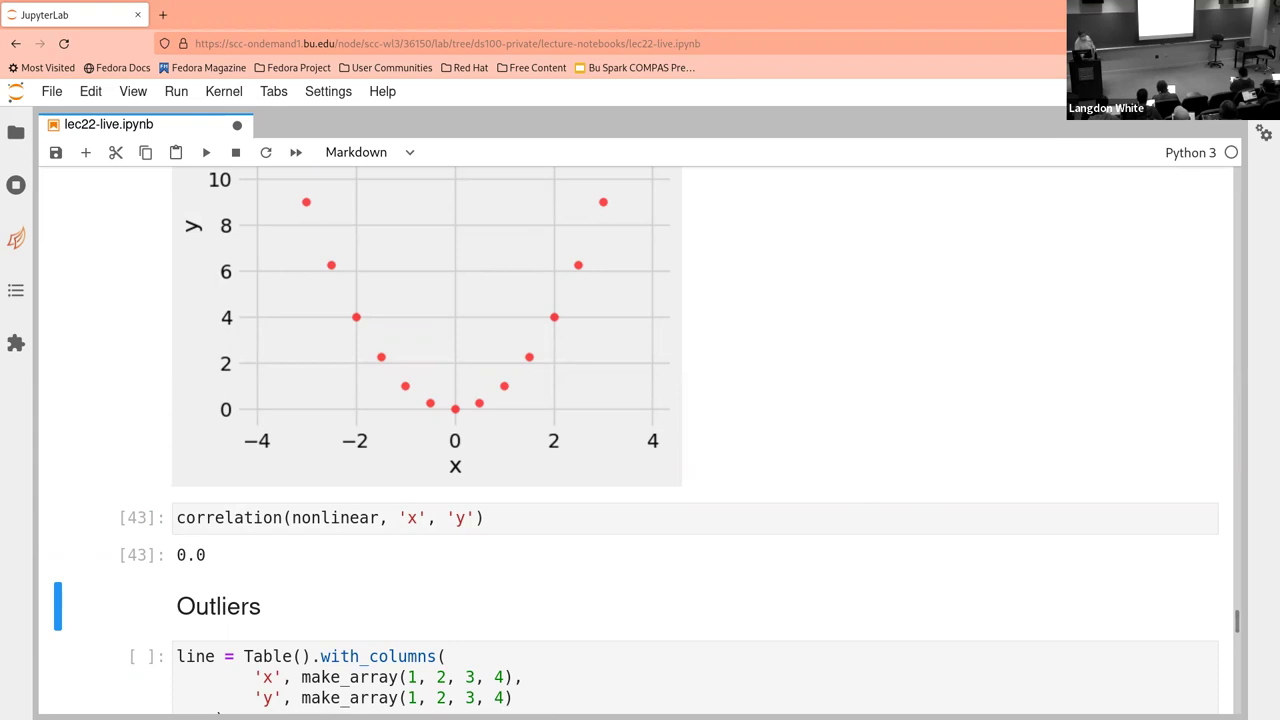
Run the Outliers cell that builds the line table from 1, 2, 3, 4 and plots it as a red scatter
scroll(751, 371, "down", 5)
left_click(749, 368)
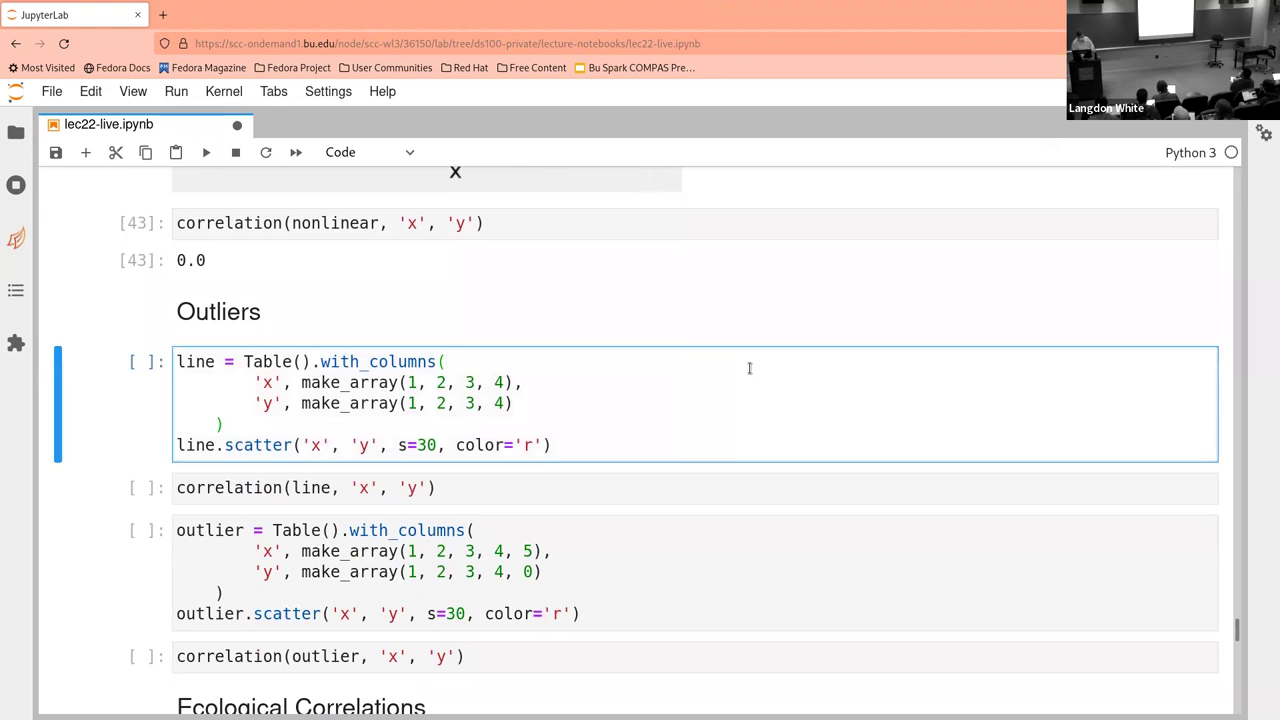
key("shift+Return")
scroll(750, 370, "down", 6)
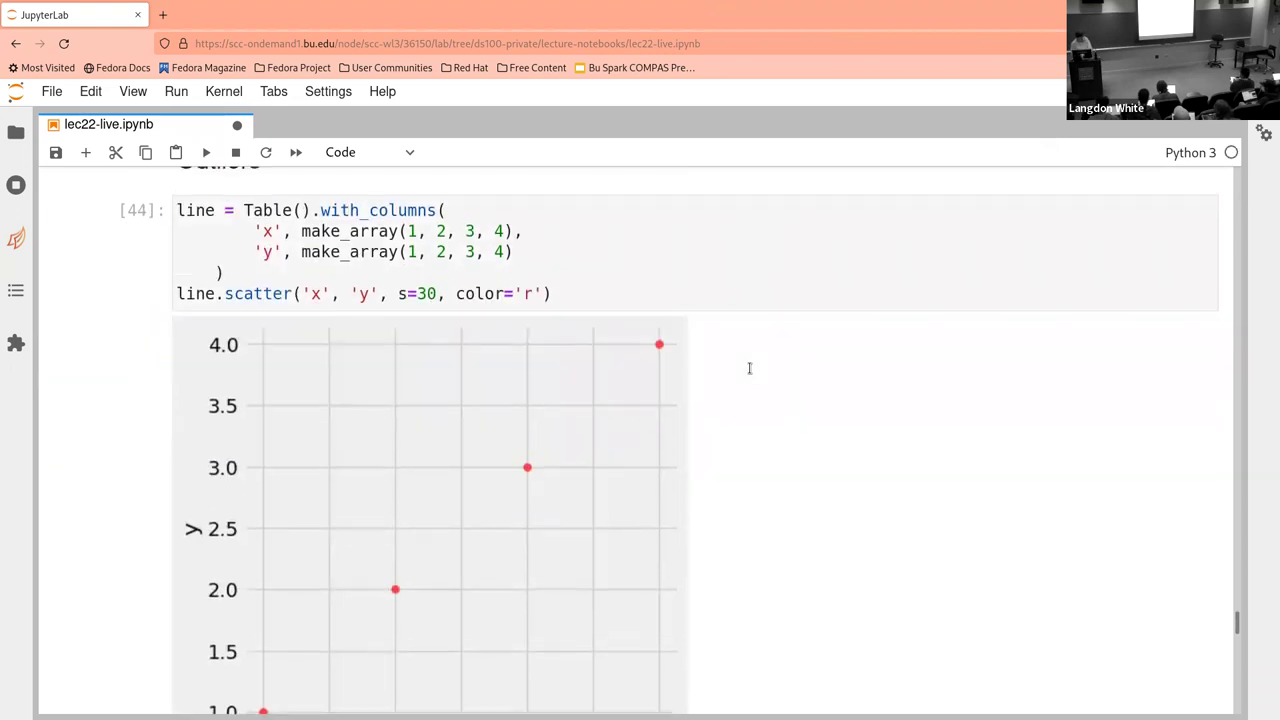
scroll(751, 373, "up", 4)
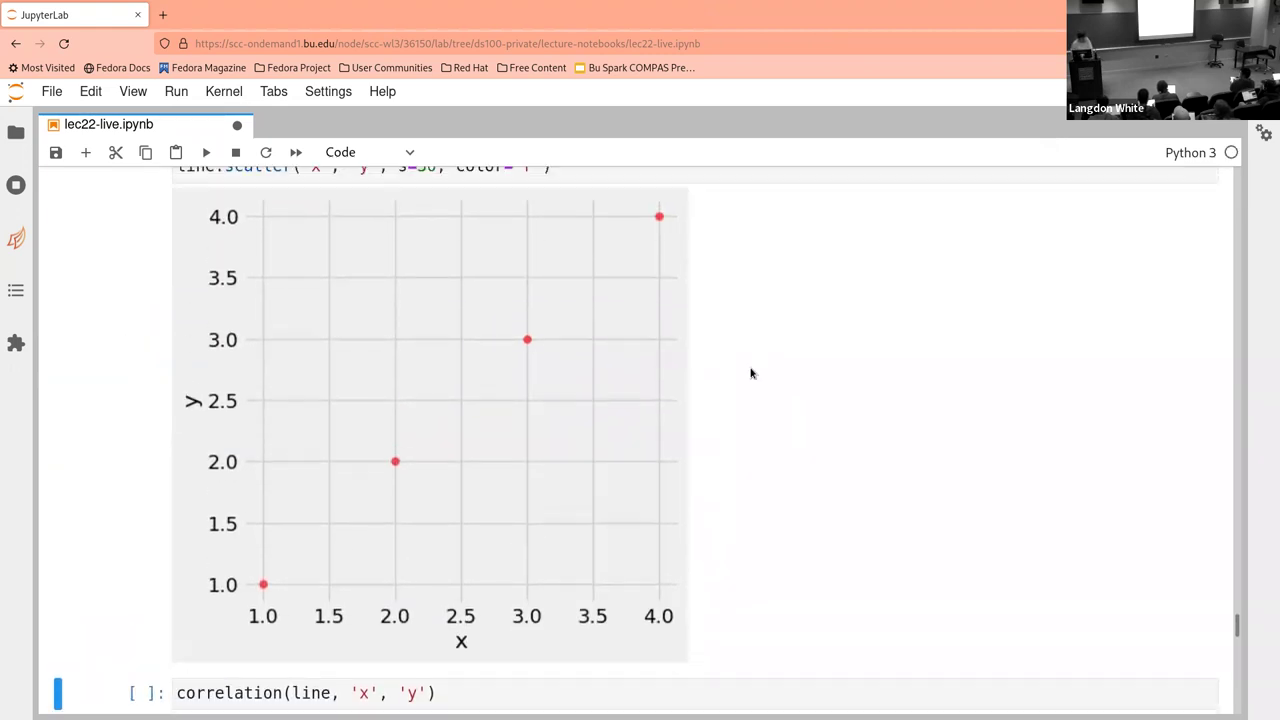
Run the correlation(line, 'x', 'y') cell below the straight-line scatter plot
scroll(751, 373, "down", 6)
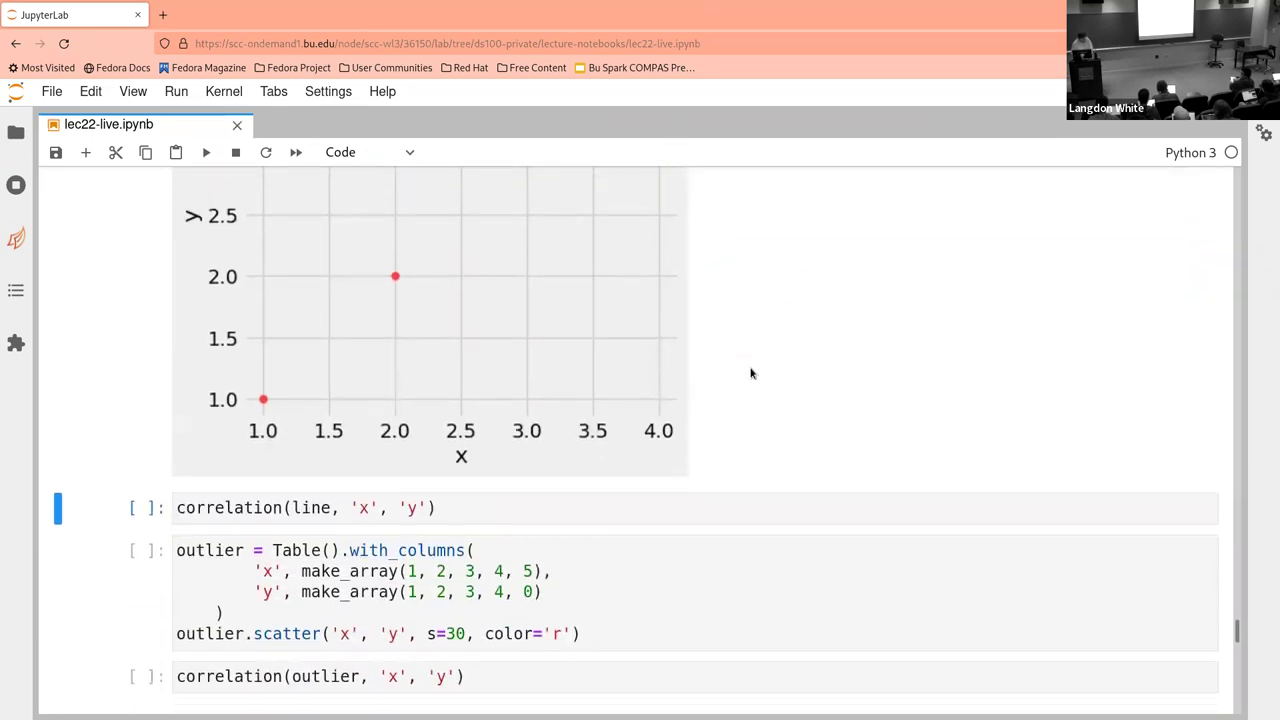
scroll(751, 373, "up", 4)
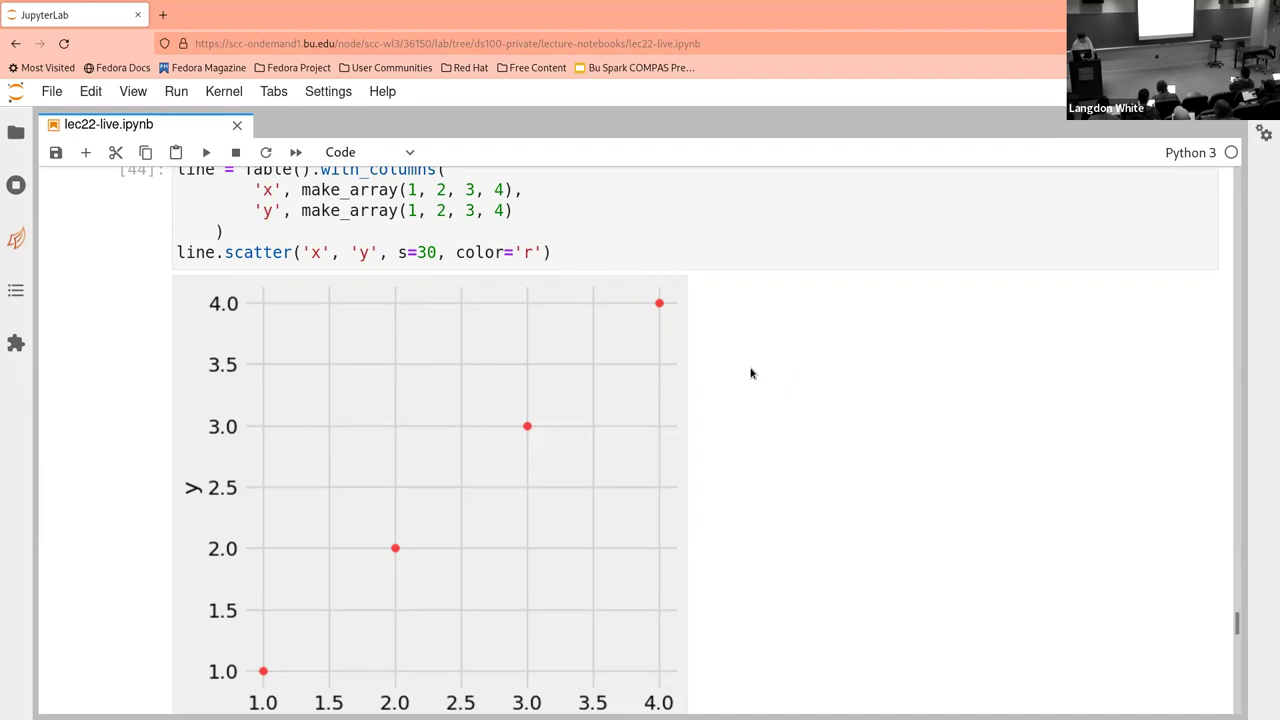
scroll(751, 373, "down", 5)
key("shift+Return")
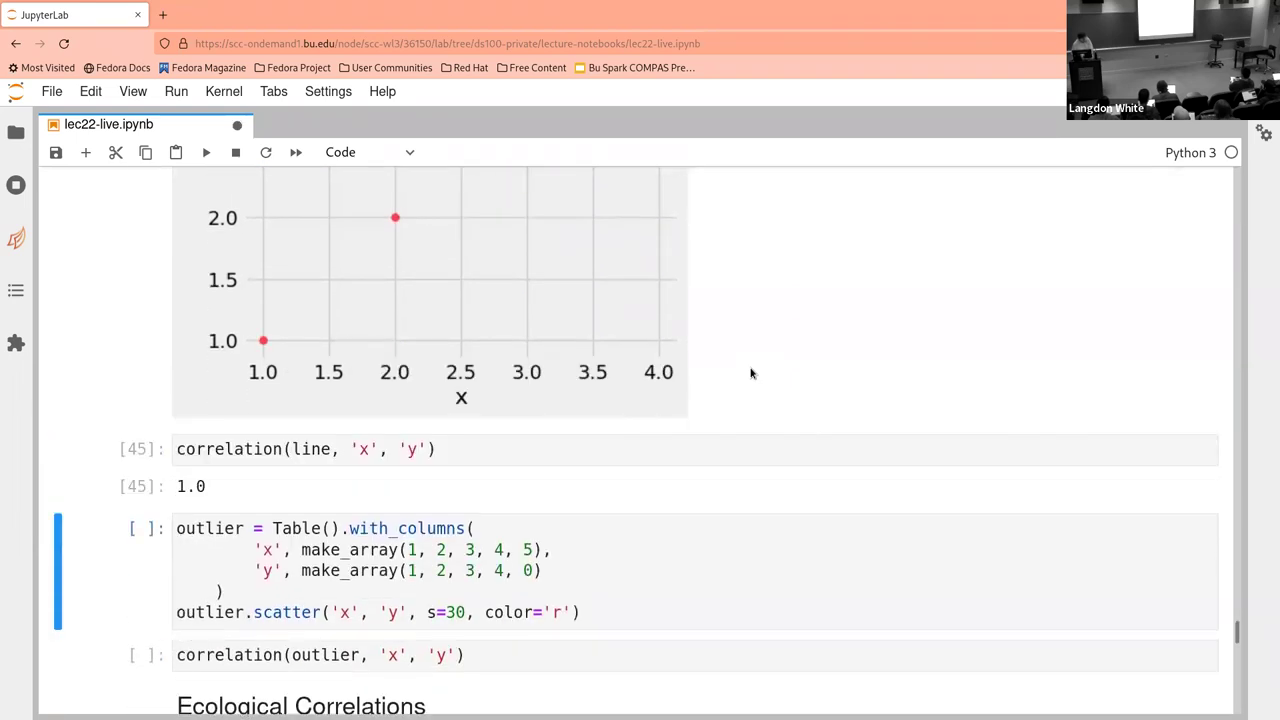
scroll(751, 373, "up", 2)
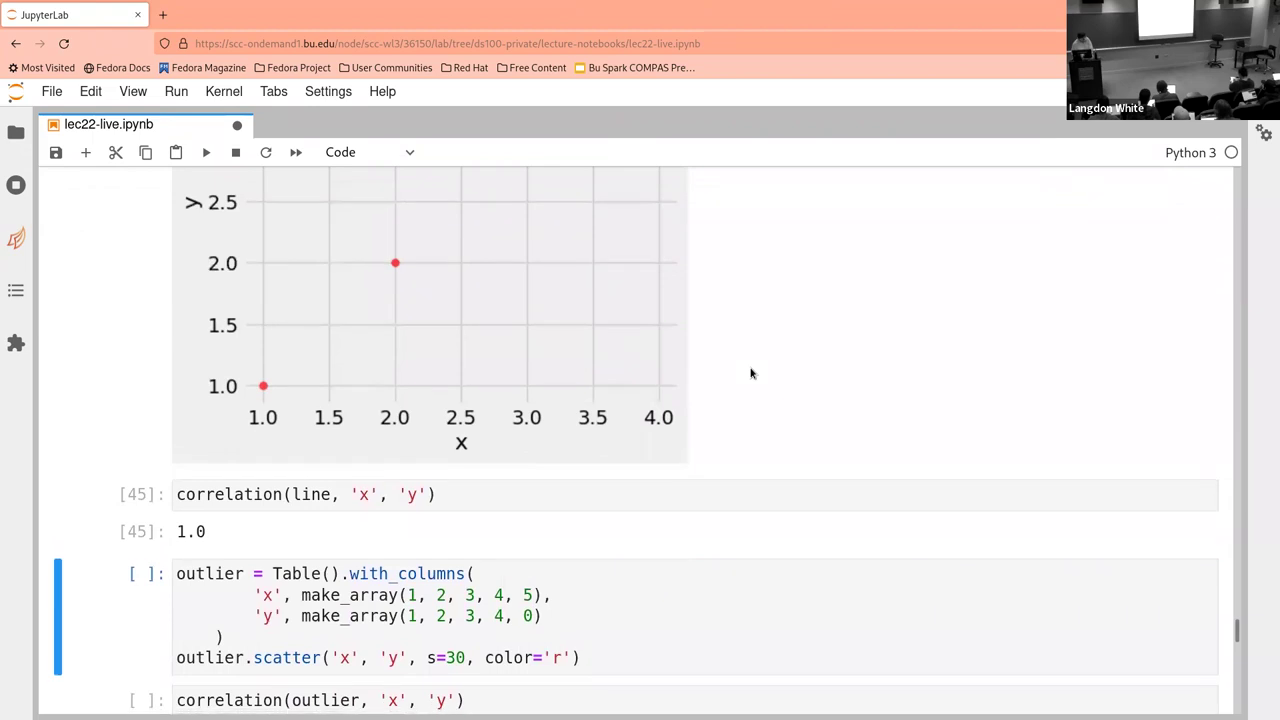
Run the cell that builds and plots the outlier table with the extra point (5, 0), and compare it with the line plot
scroll(751, 373, "down", 4)
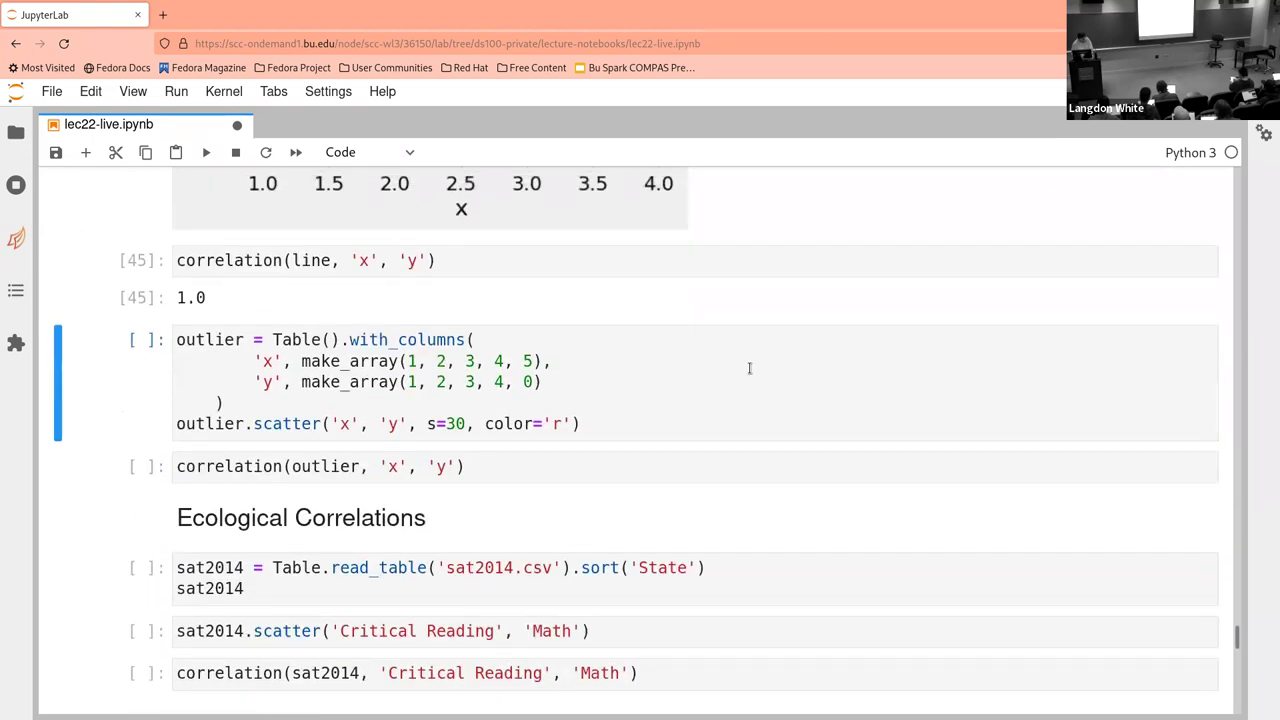
key("shift+Return")
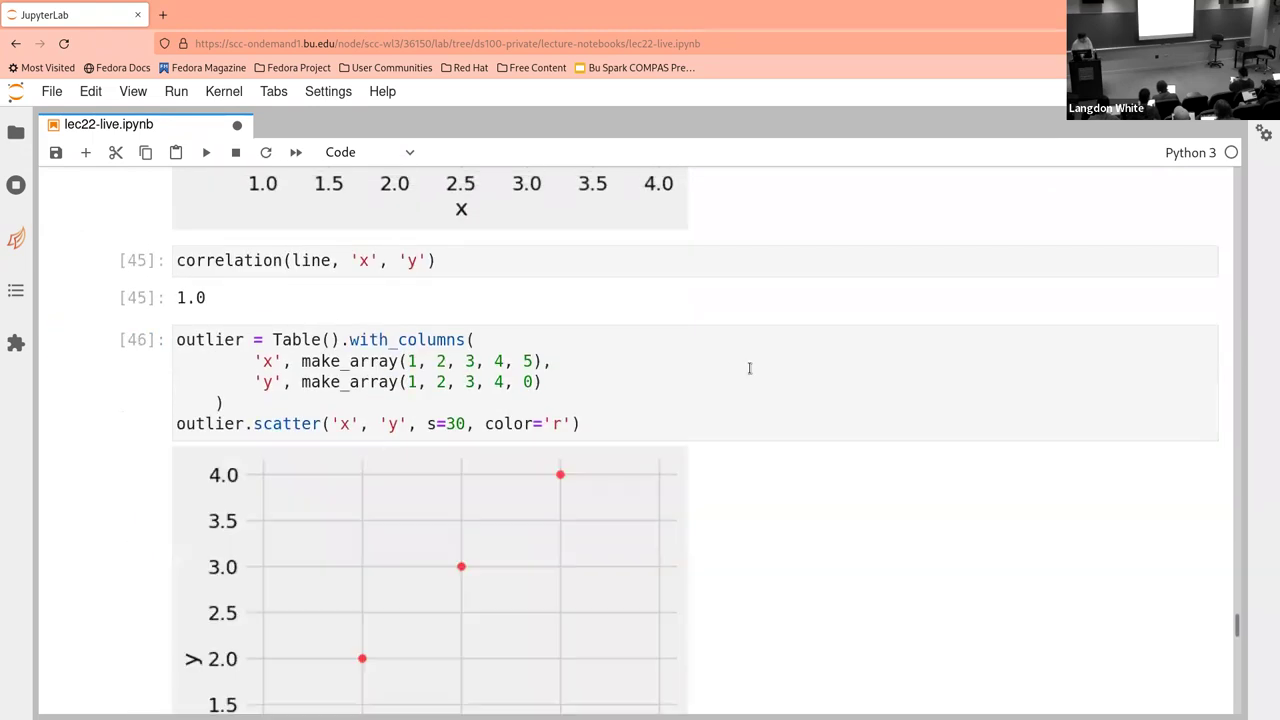
scroll(749, 368, "down", 3)
scroll(751, 373, "up", 10)
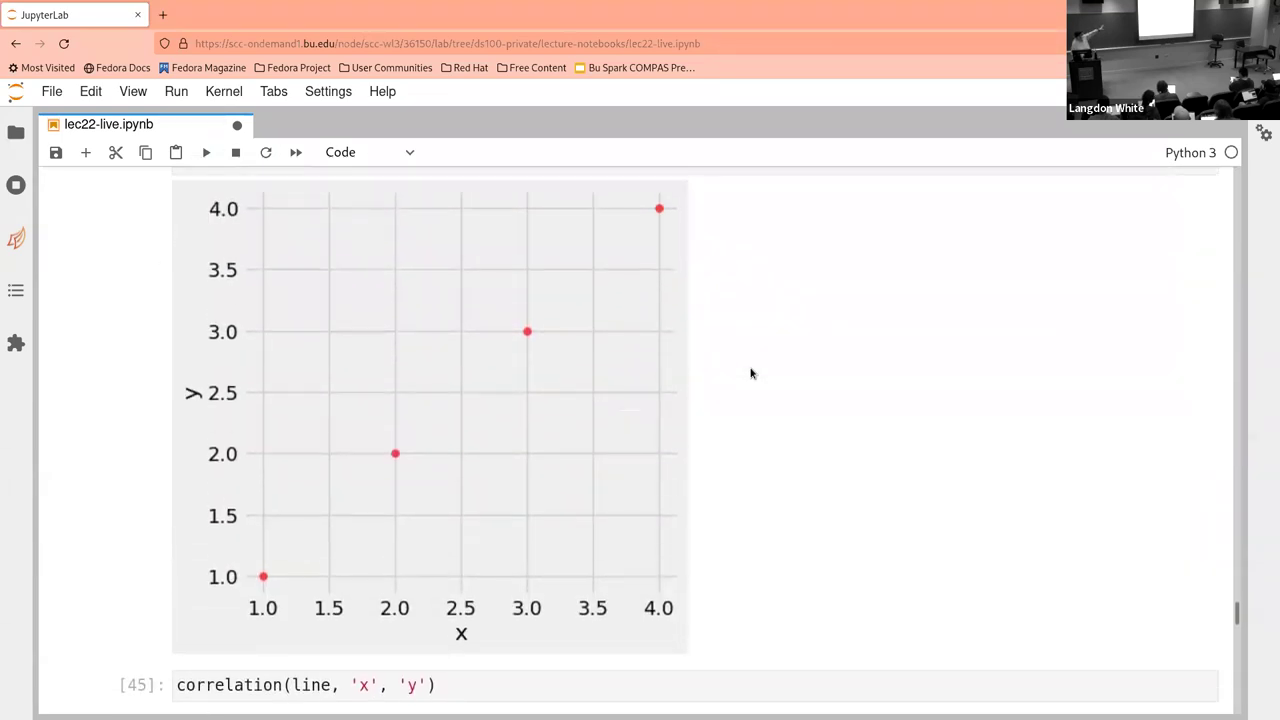
scroll(751, 370, "down", 5)
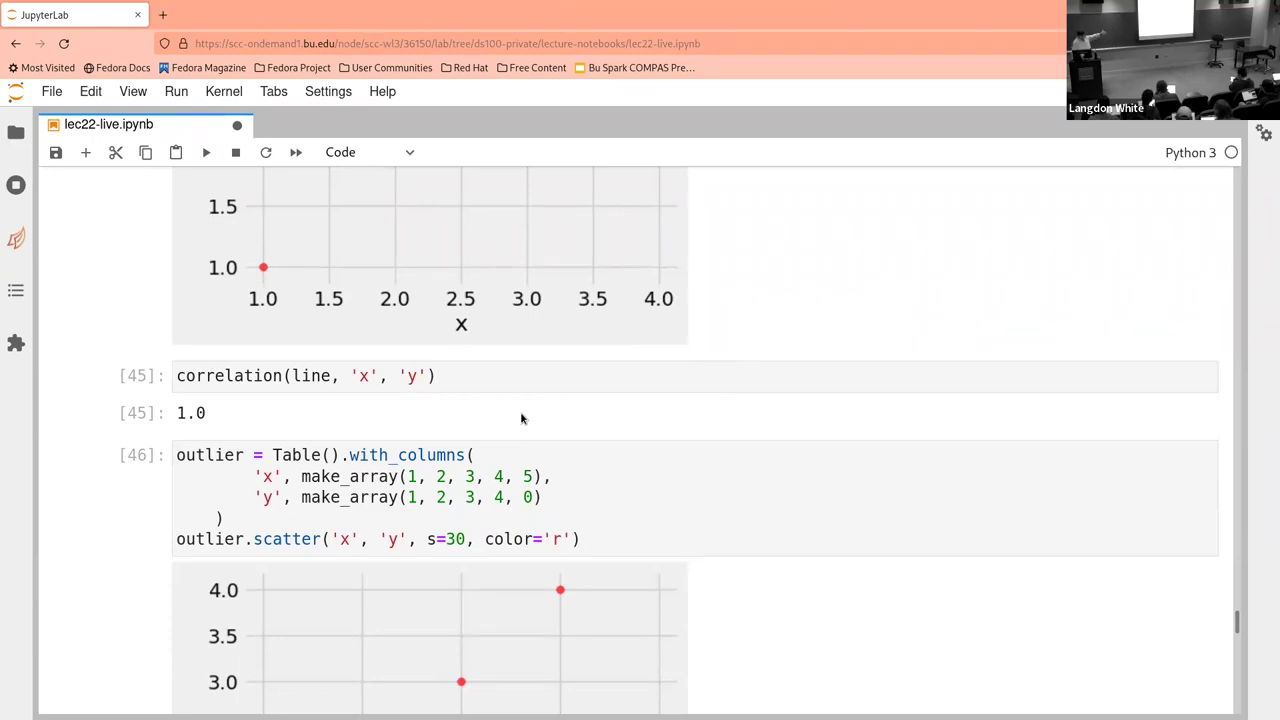
scroll(520, 418, "down", 3)
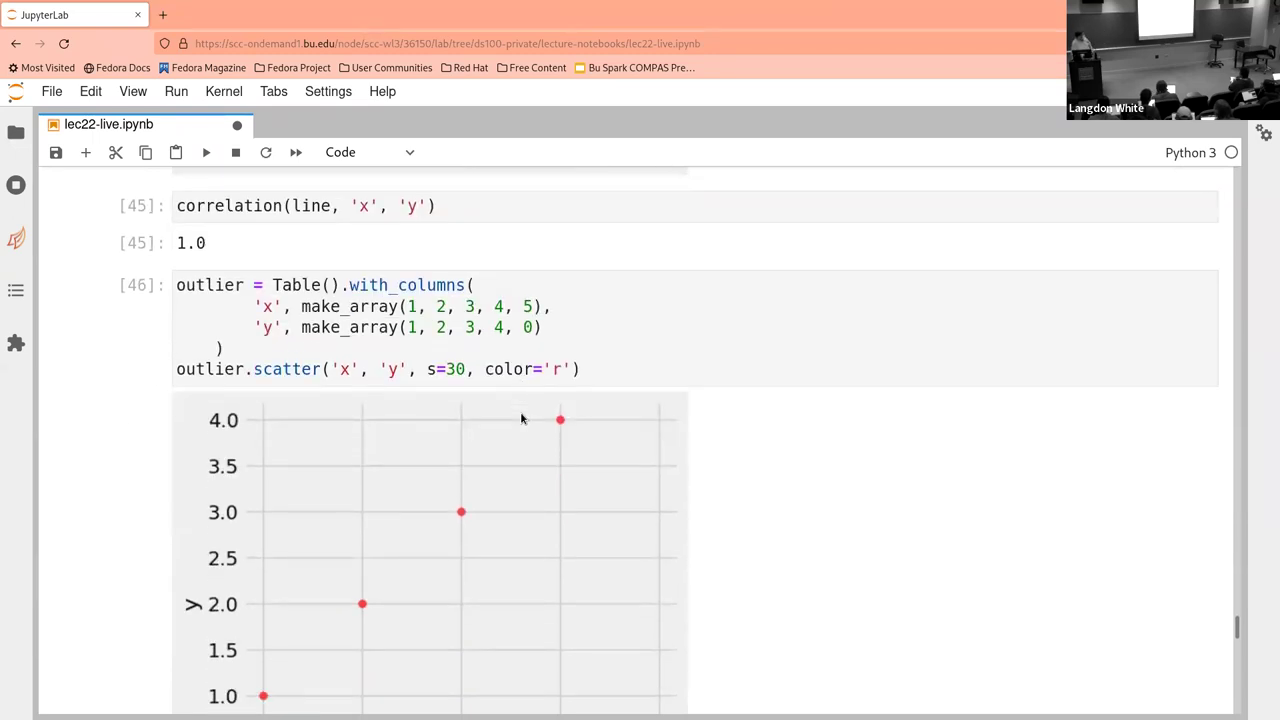
Re-run the outlier table cell and inspect the outlying point in its scatter plot
left_click(553, 344)
key("shift+Return")
scroll(553, 346, "down", 1)
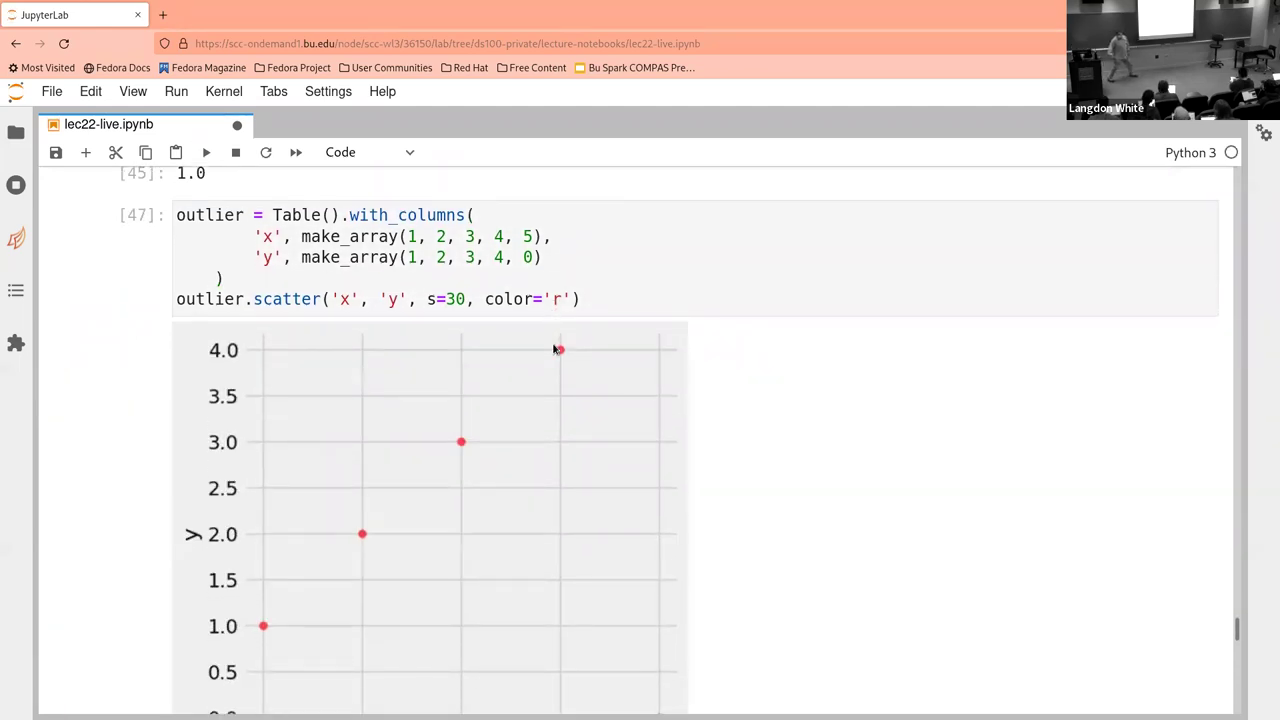
scroll(553, 349, "down", 1)
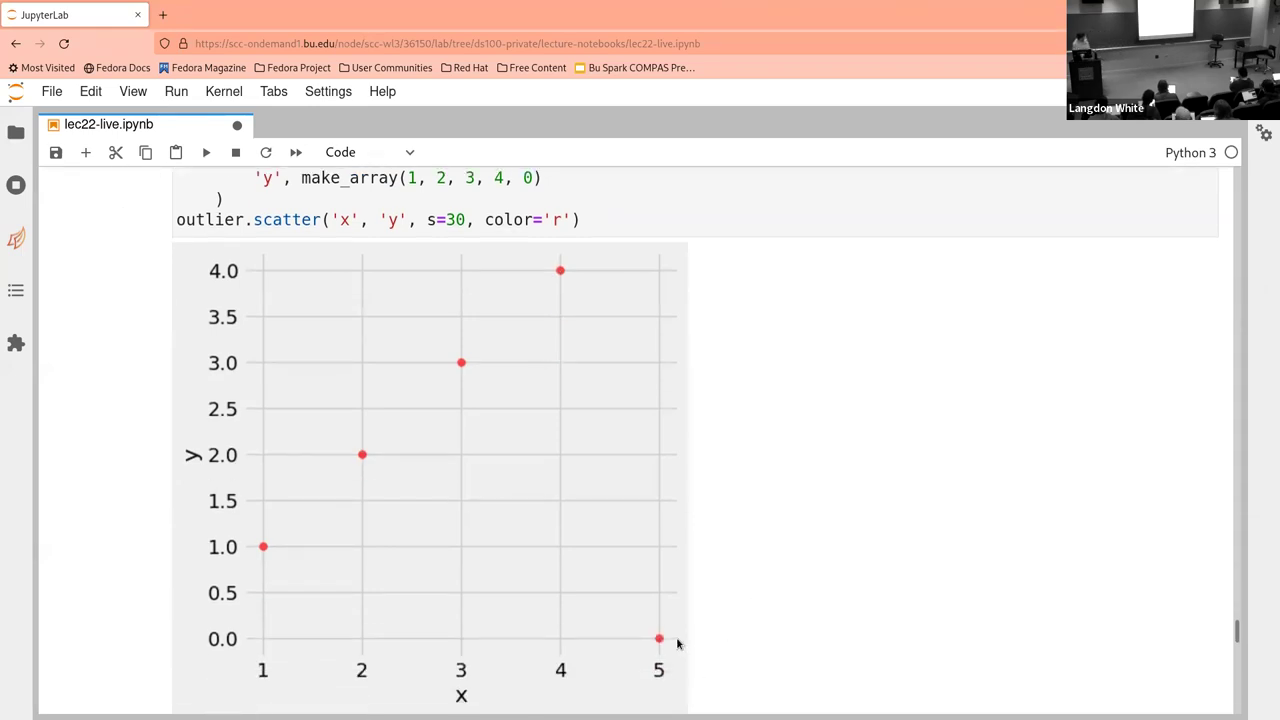
Run the correlation(outlier, 'x', 'y') cell below the outlier plot
scroll(677, 645, "down", 3)
left_click(526, 477)
key("shift+Return")
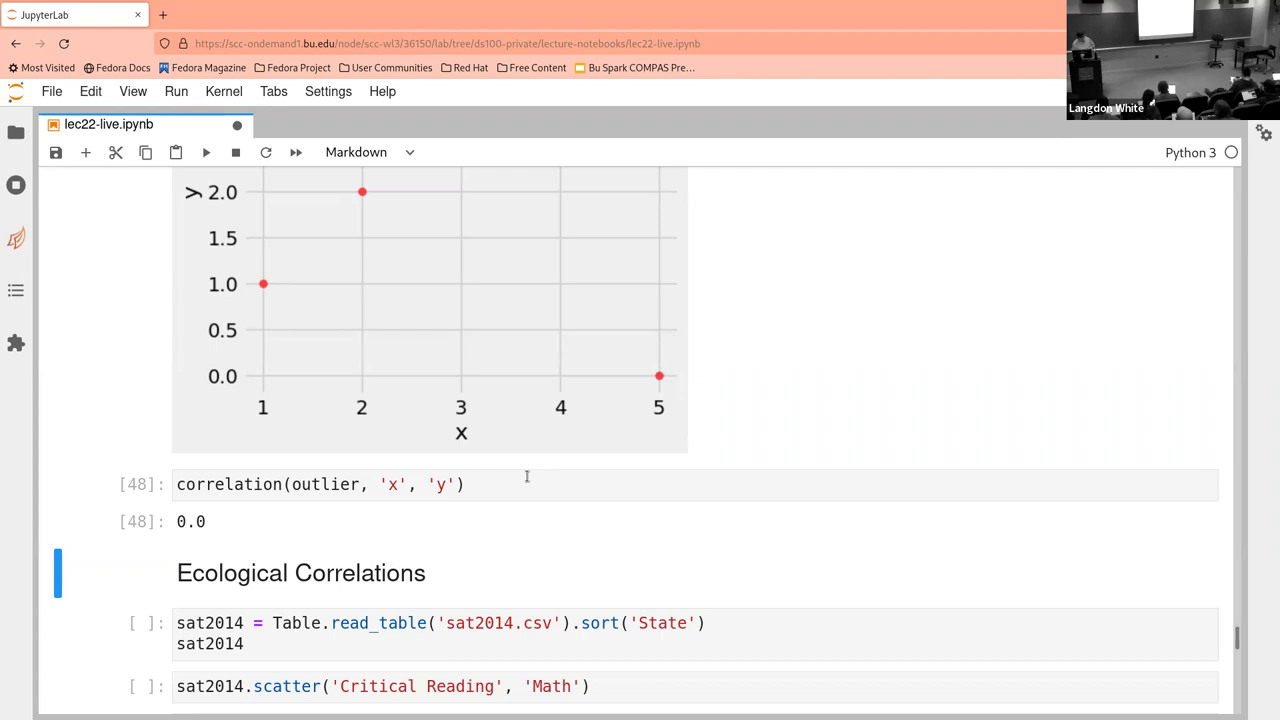
Run the Ecological Correlations cell that reads sat2014.csv, sorts it by State and displays the table
scroll(527, 477, "down", 2)
scroll(527, 477, "down", 1)
left_click(527, 477)
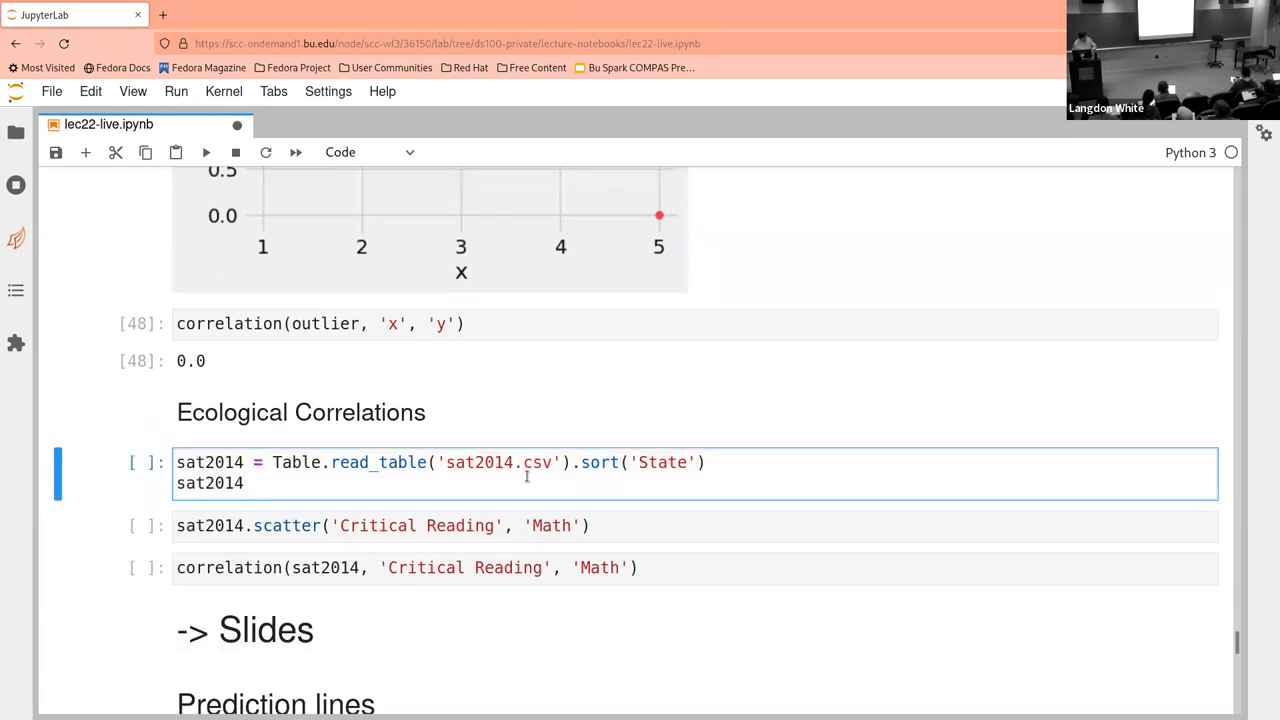
key("shift+Return")
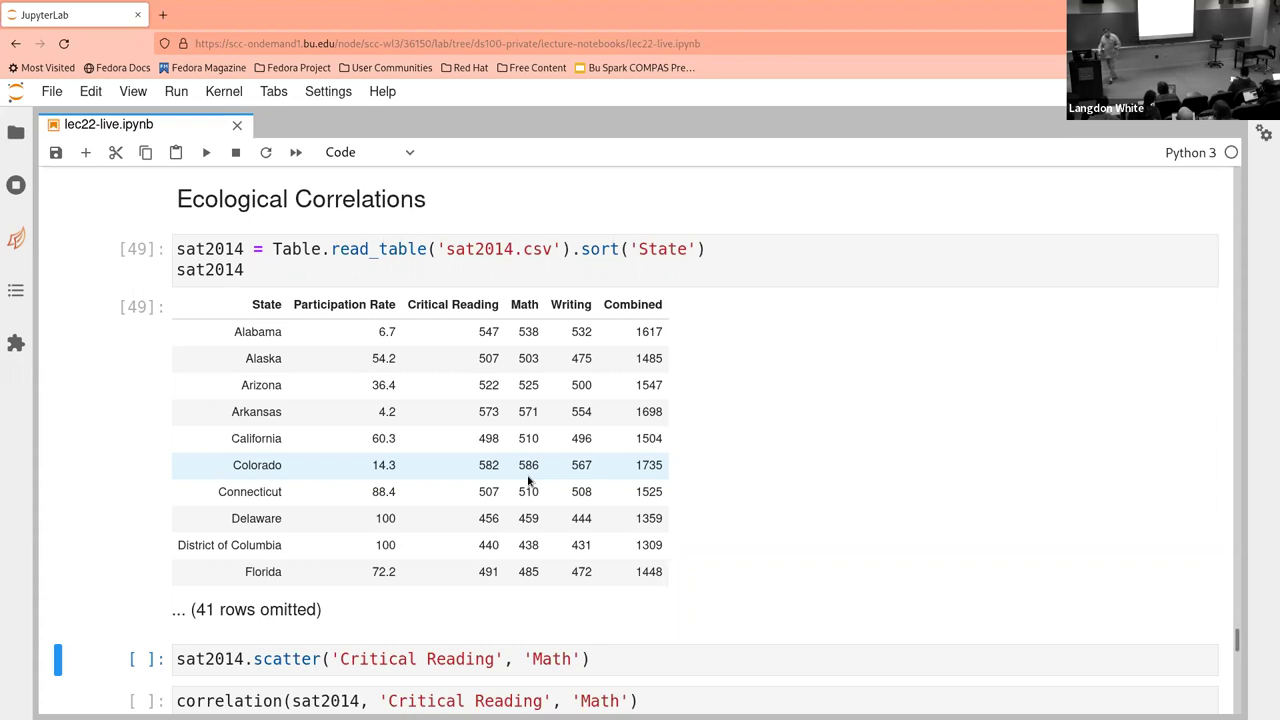
Run the sat2014.scatter('Critical Reading', 'Math') cell and view the whole plot
scroll(528, 480, "down", 3)
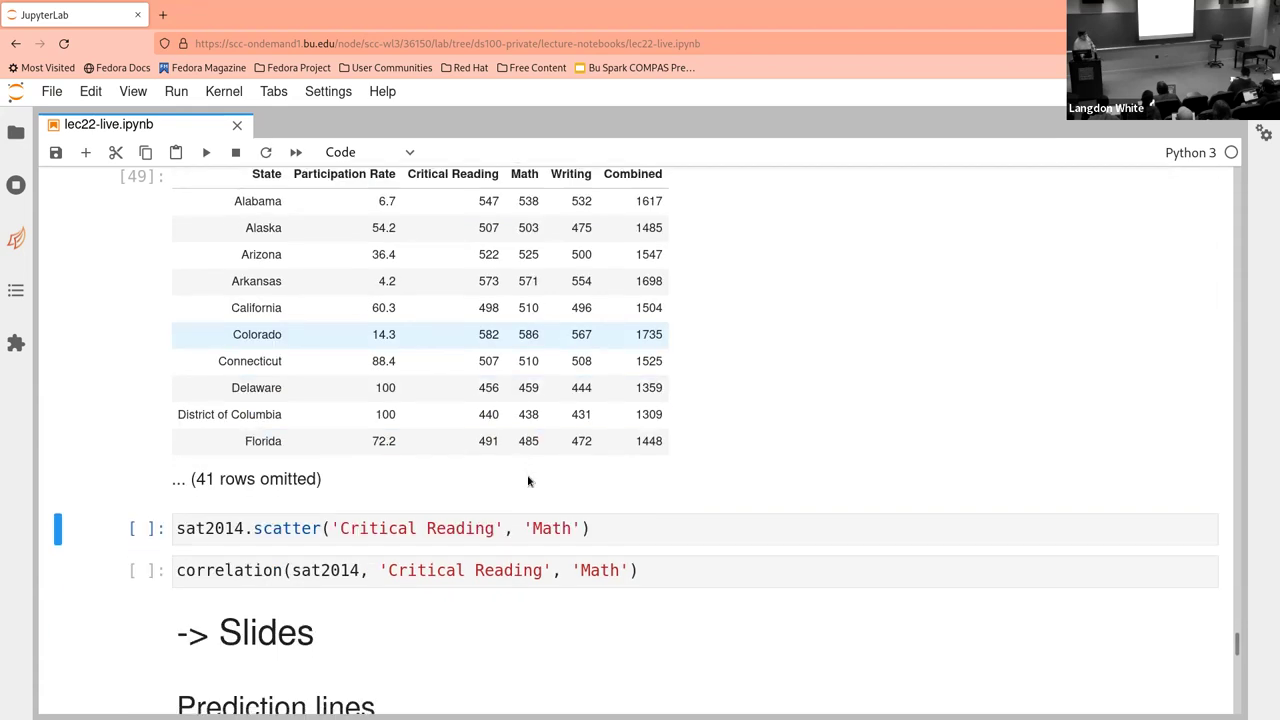
left_click(643, 509)
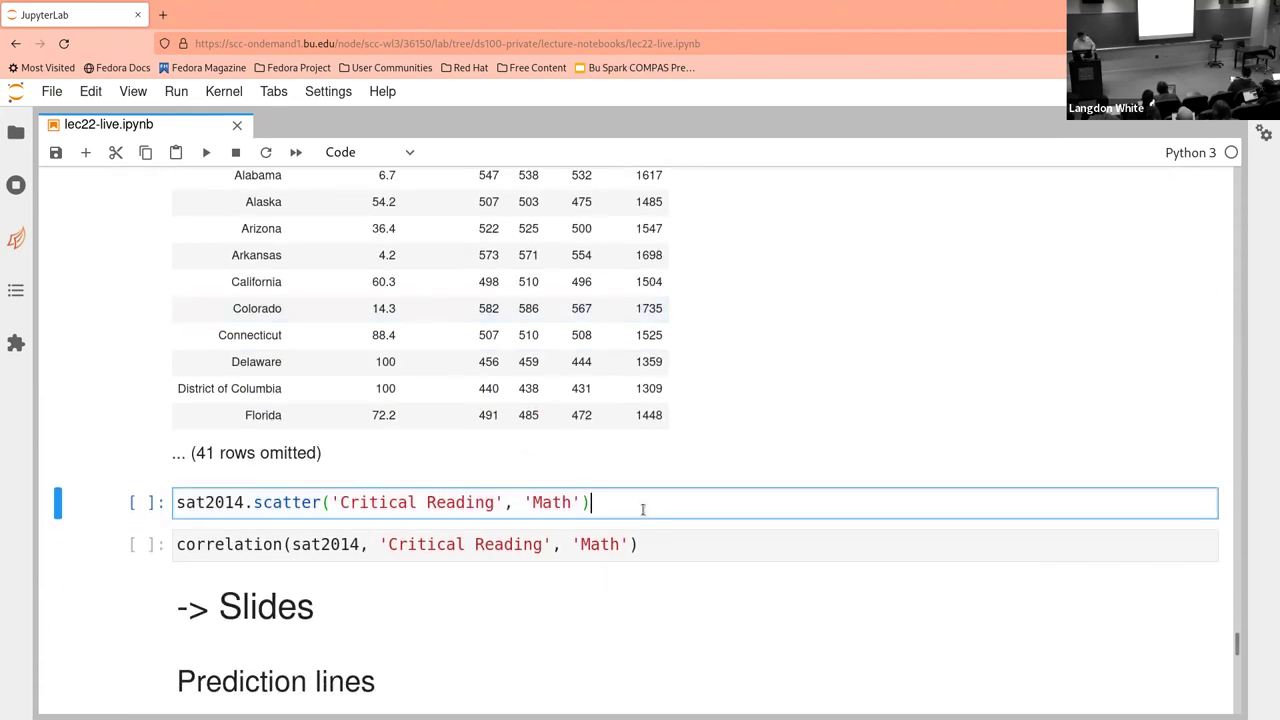
key("shift+Return")
scroll(643, 509, "down", 4)
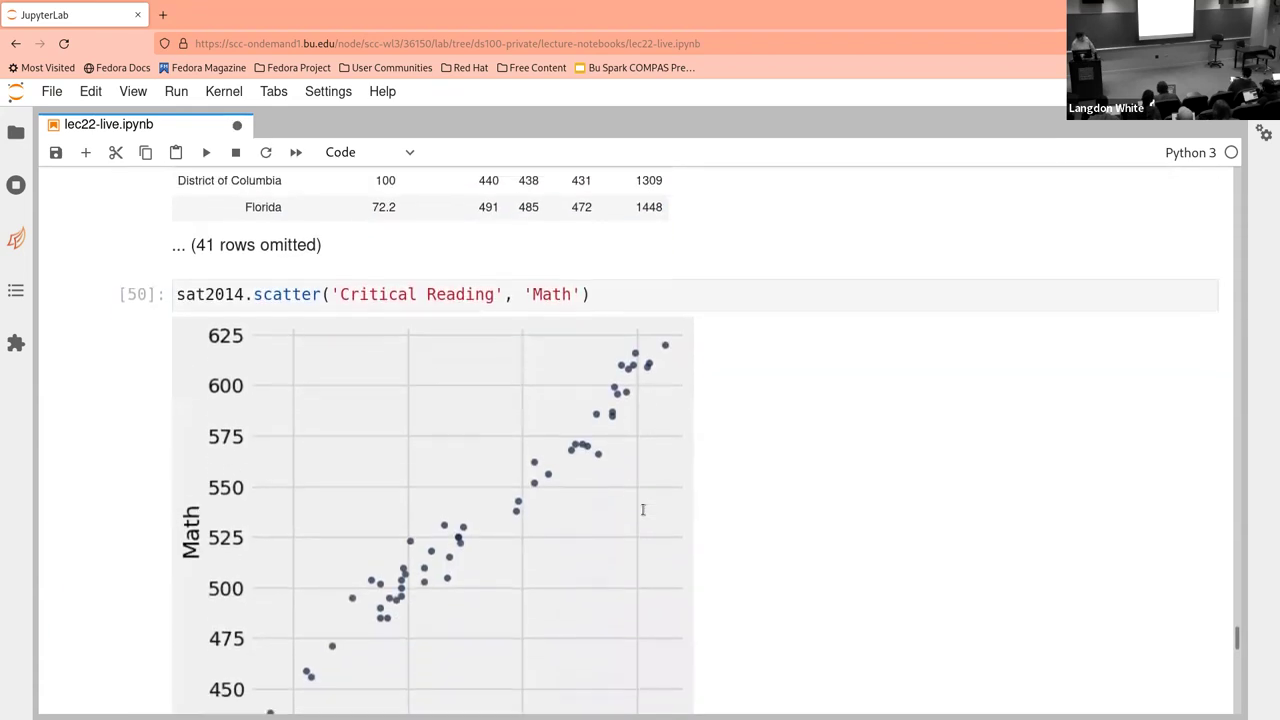
scroll(644, 514, "down", 1)
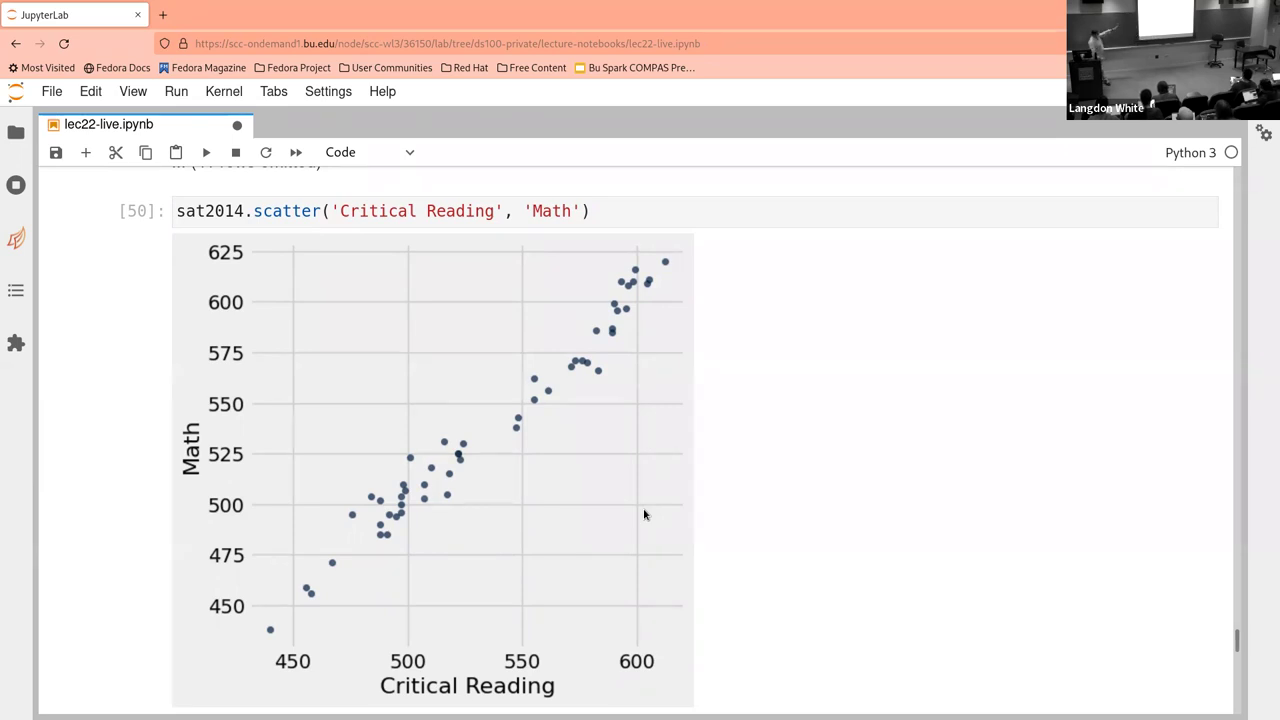
Run the correlation(sat2014, 'Critical Reading', 'Math') cell below the SAT scatter plot
scroll(644, 514, "down", 5)
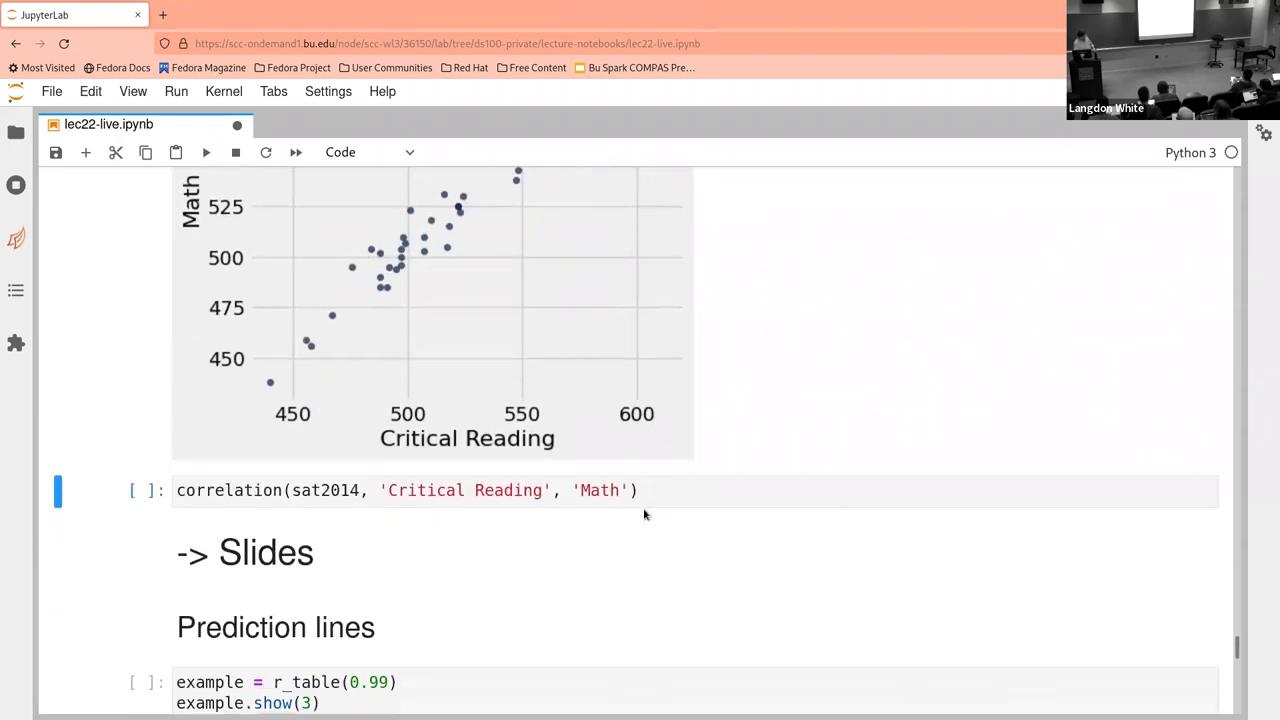
left_click(705, 488)
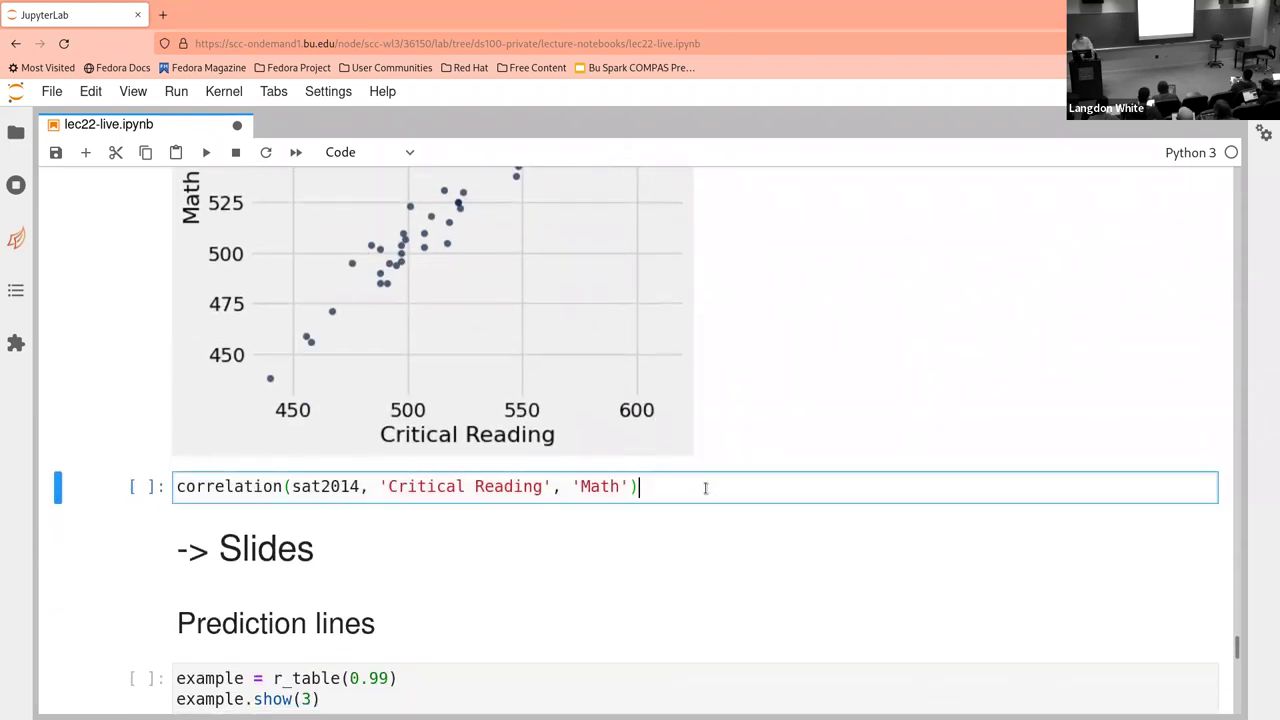
key("shift+Return")
scroll(705, 490, "down", 1)
scroll(706, 491, "up", 3)
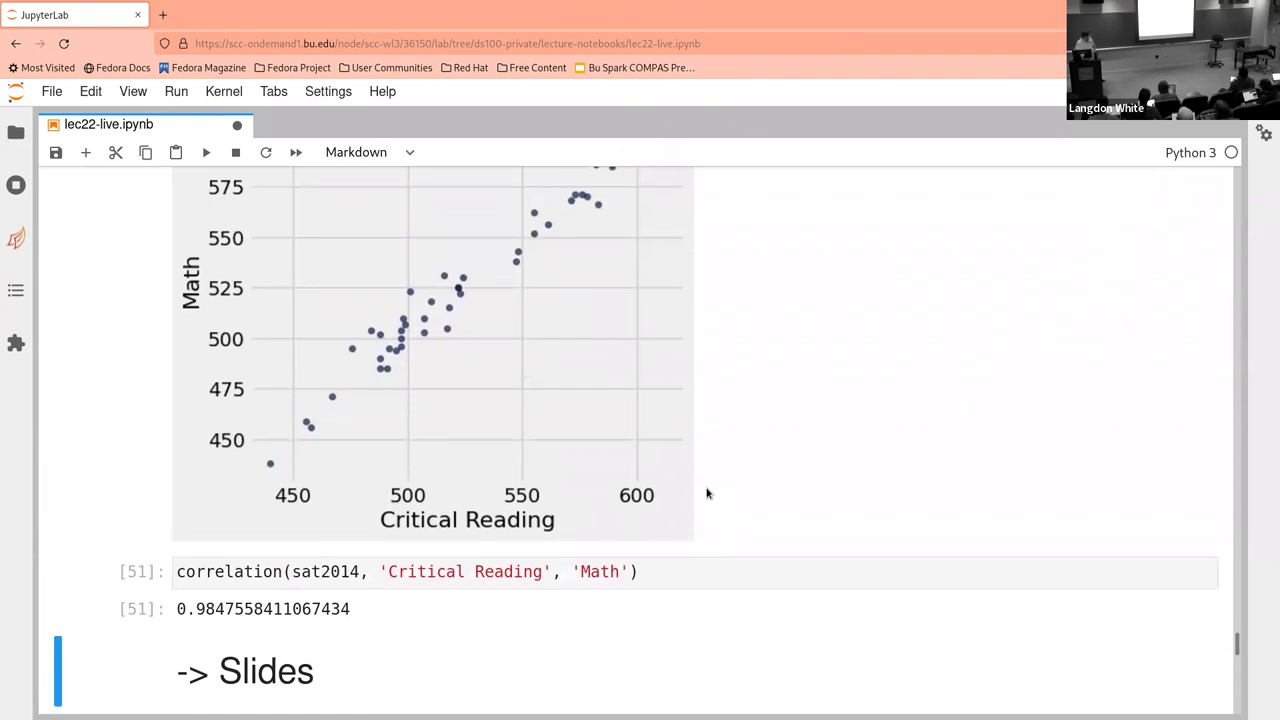
Review the SAT scatter plot and the state-level table again, and save the notebook
scroll(706, 492, "up", 3)
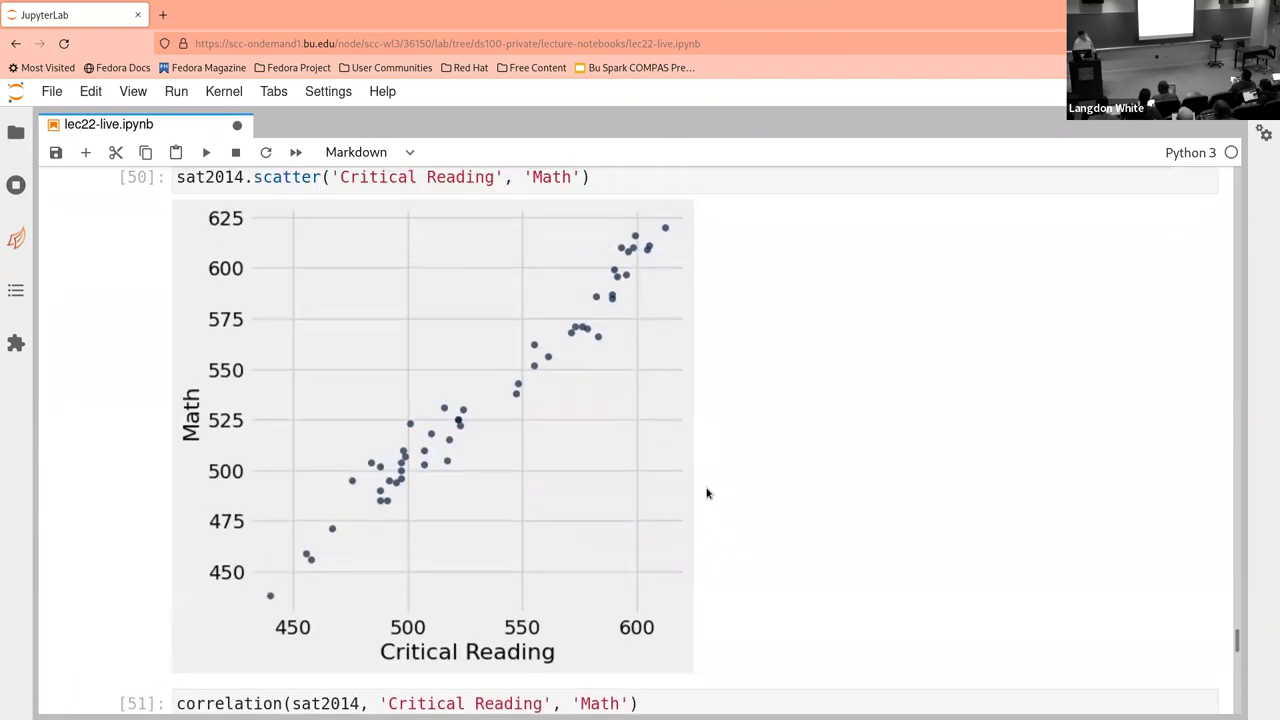
scroll(706, 492, "up", 8)
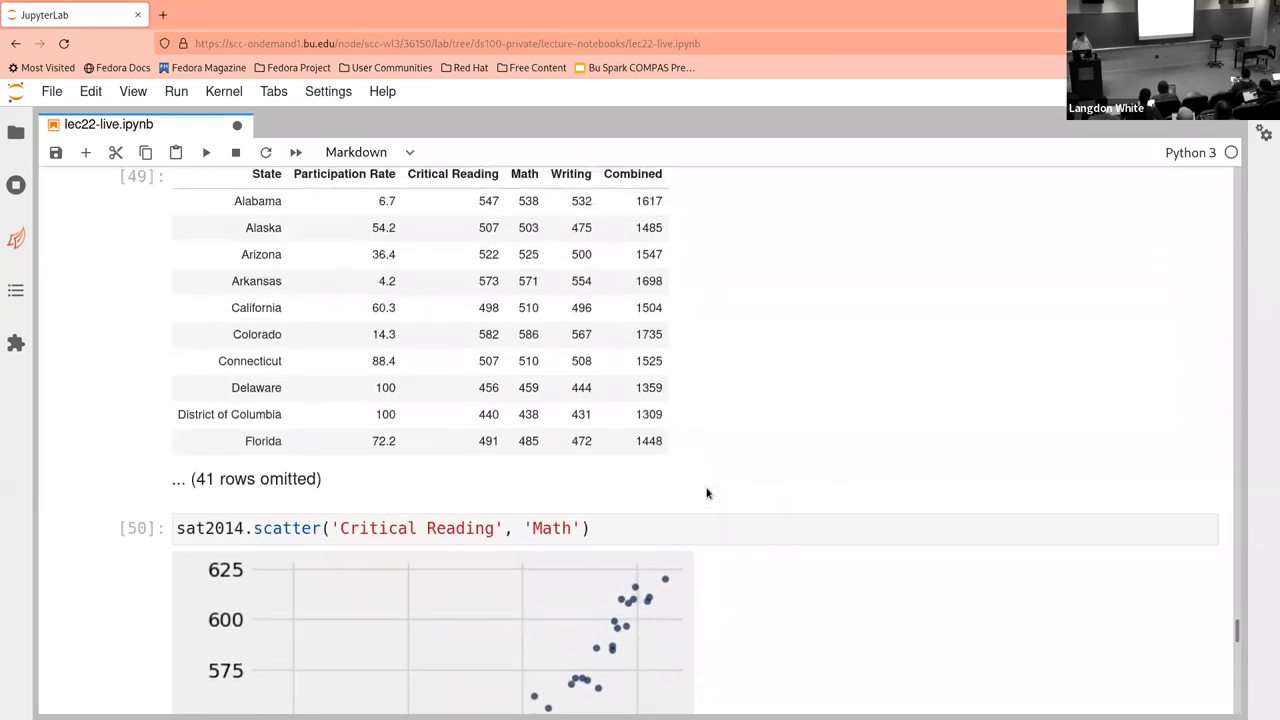
scroll(706, 492, "up", 2)
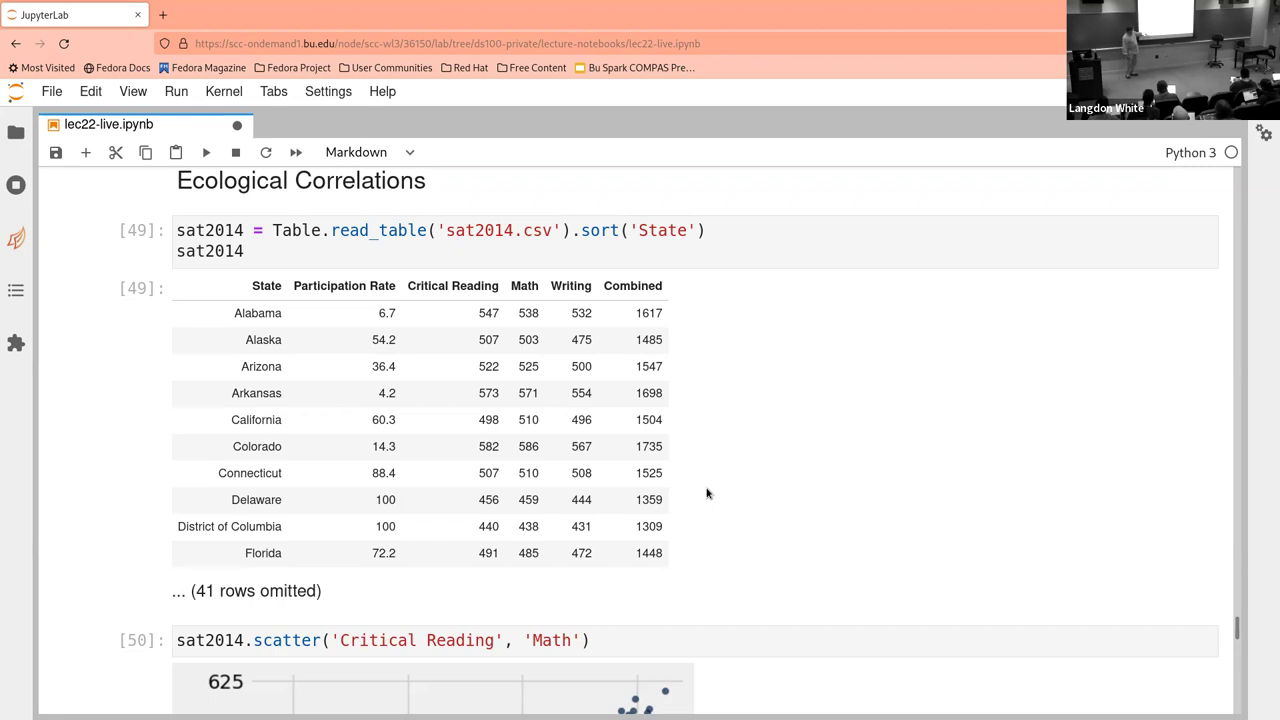
key("ctrl+s")
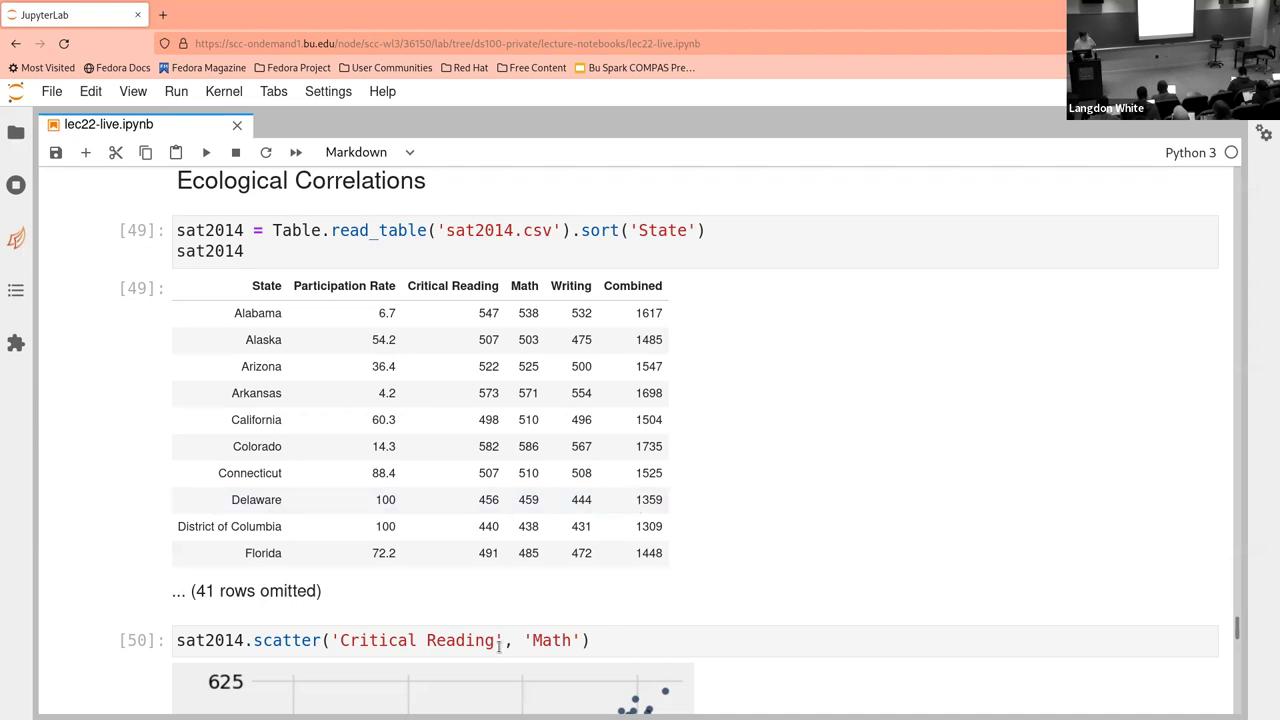
scroll(522, 532, "down", 6)
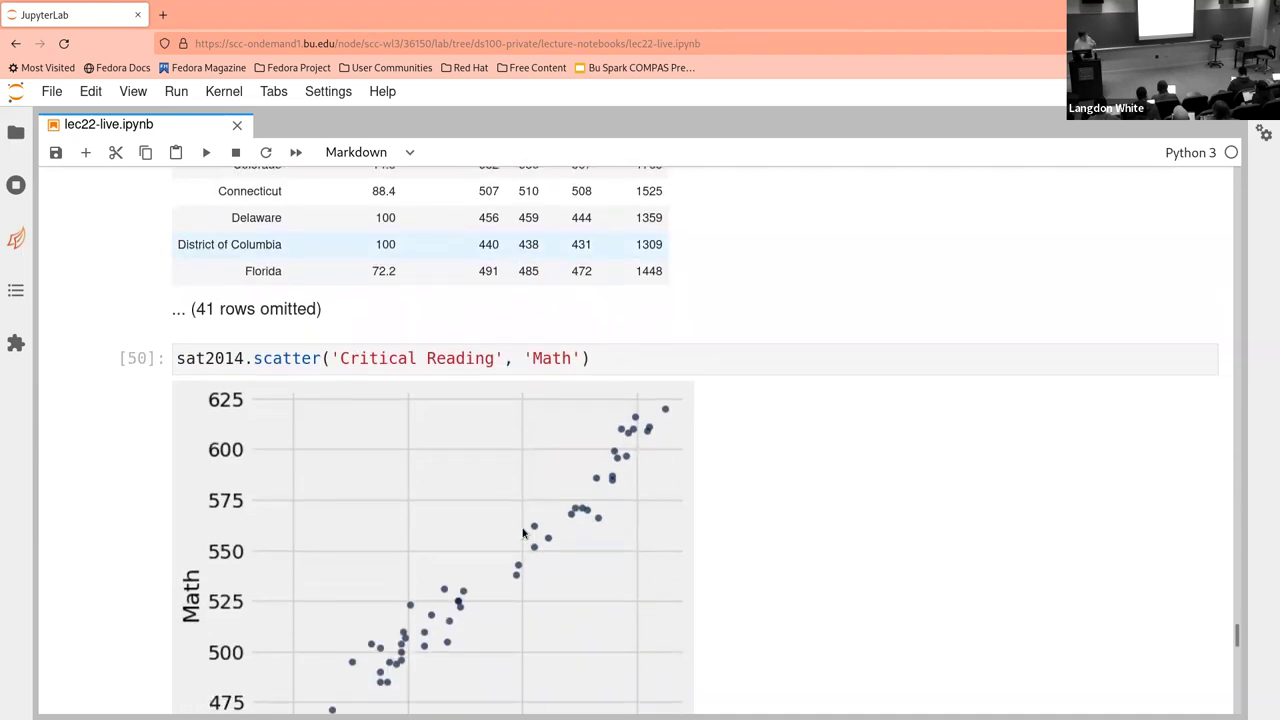
scroll(522, 532, "down", 1)
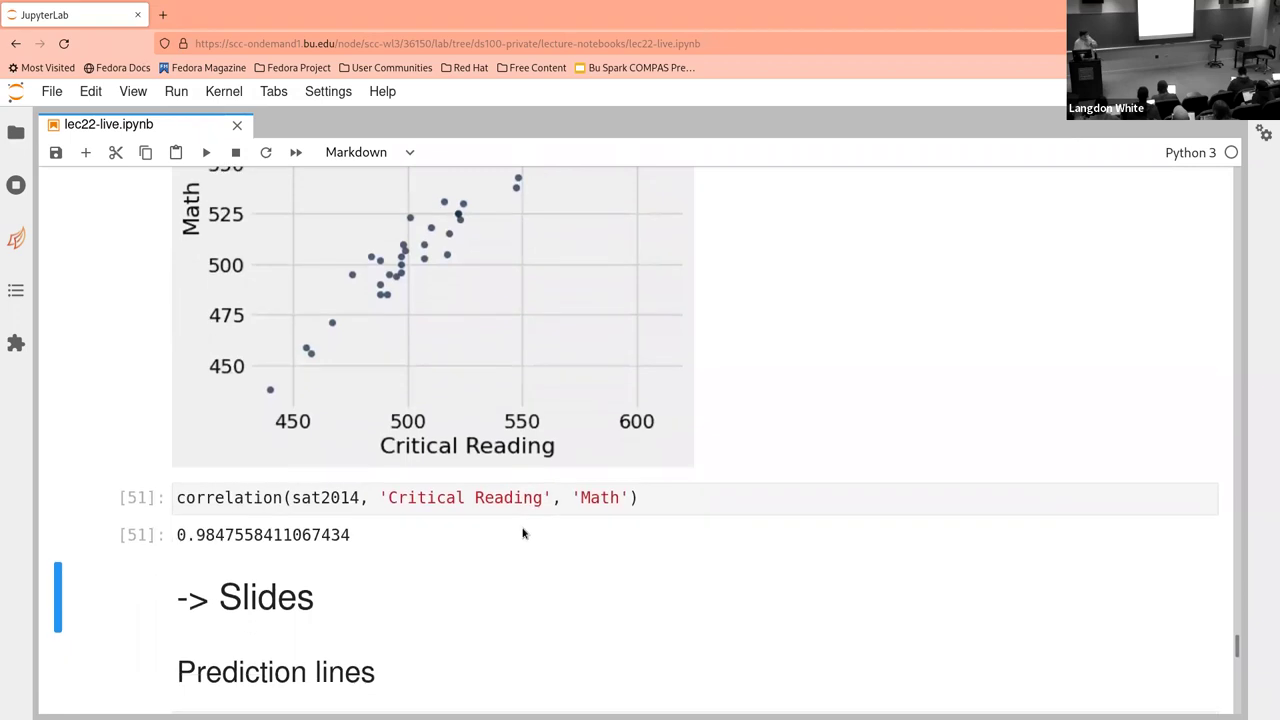
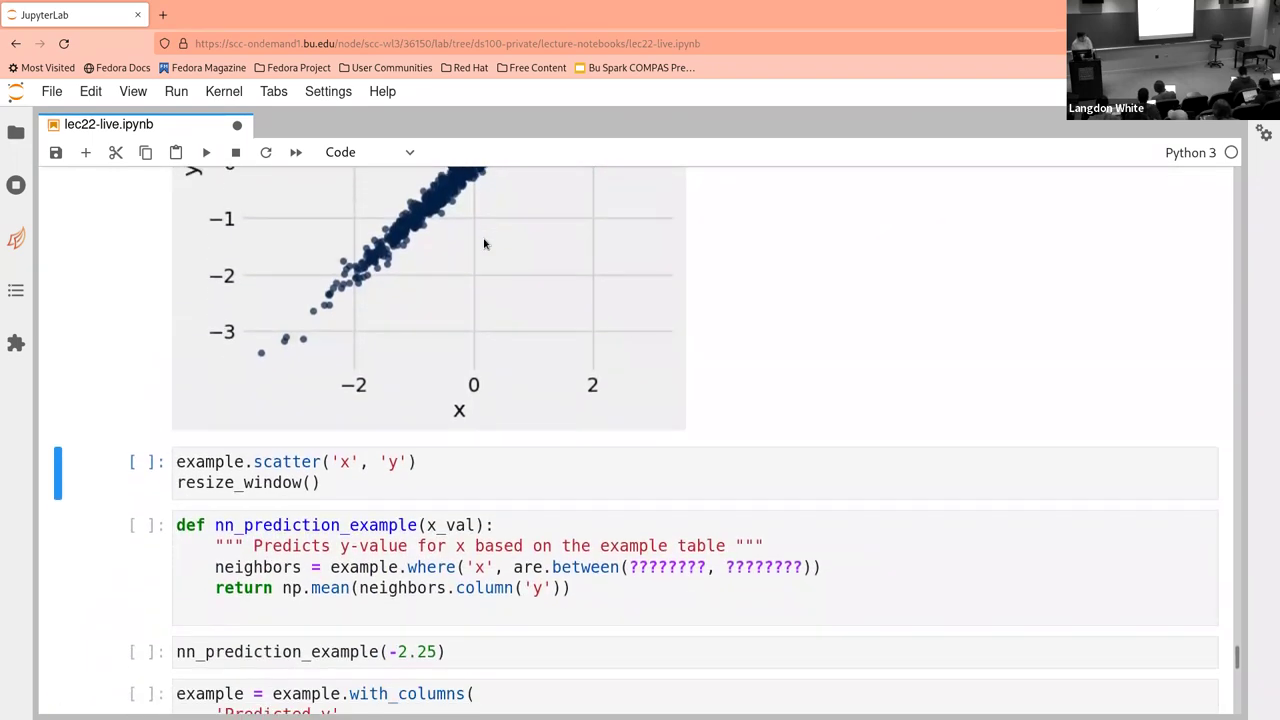
Run the Prediction lines cell with example.scatter('x', 'y') and resize_window(), and compare its plot with the one above
key("shift+Return")
scroll(484, 243, "down", 5)
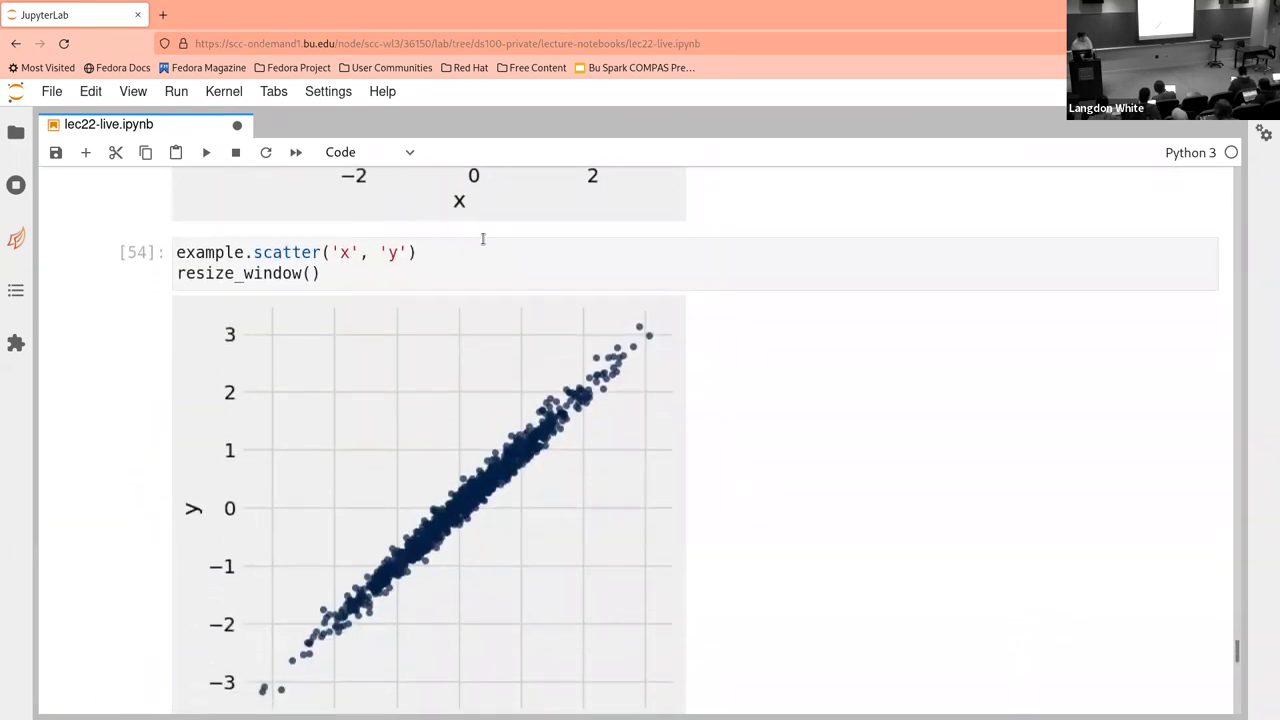
scroll(484, 243, "up", 15)
scroll(484, 243, "down", 15)
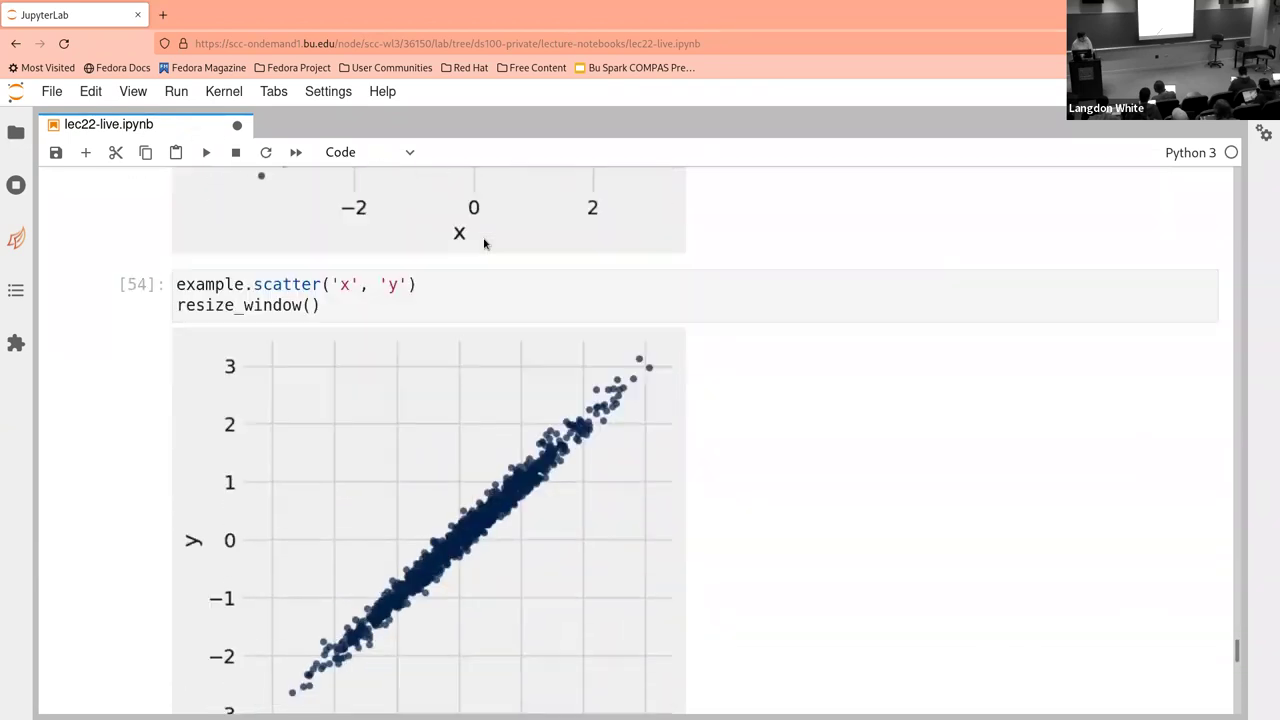
Try to run the nn_prediction_example definition cell with its placeholder bounds still in are.between
scroll(484, 243, "down", 12)
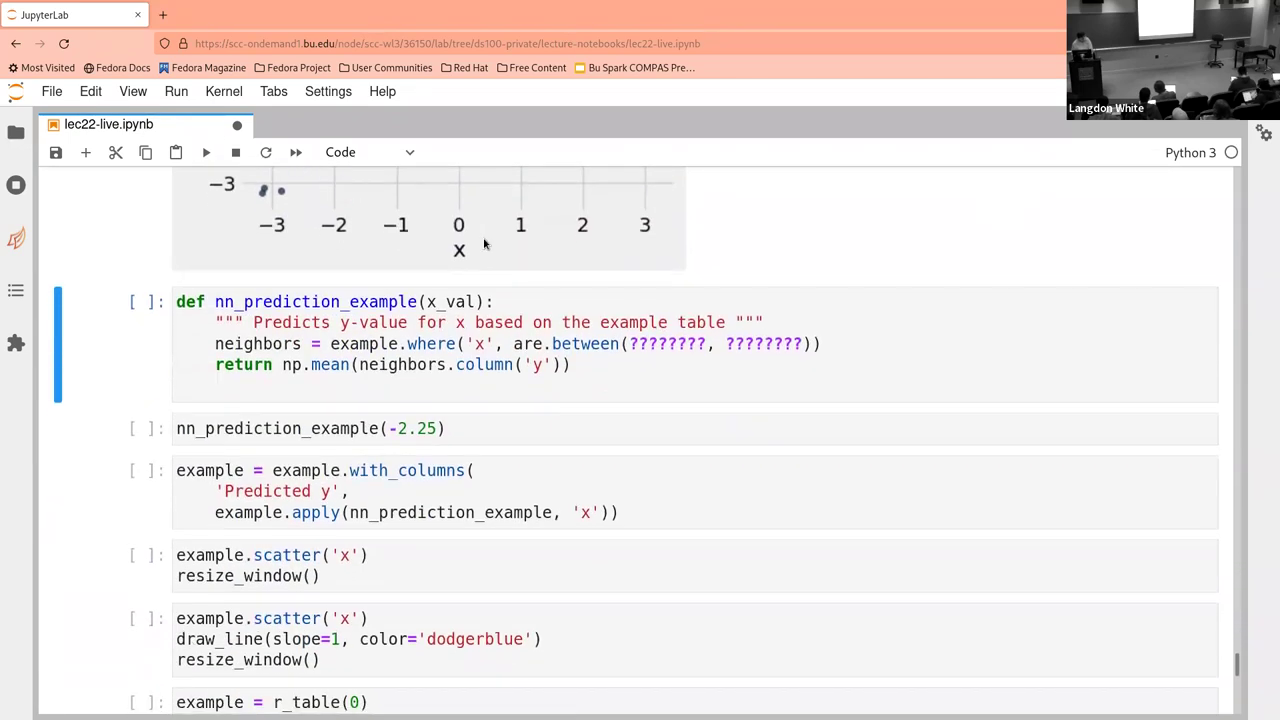
key("shift+Return")
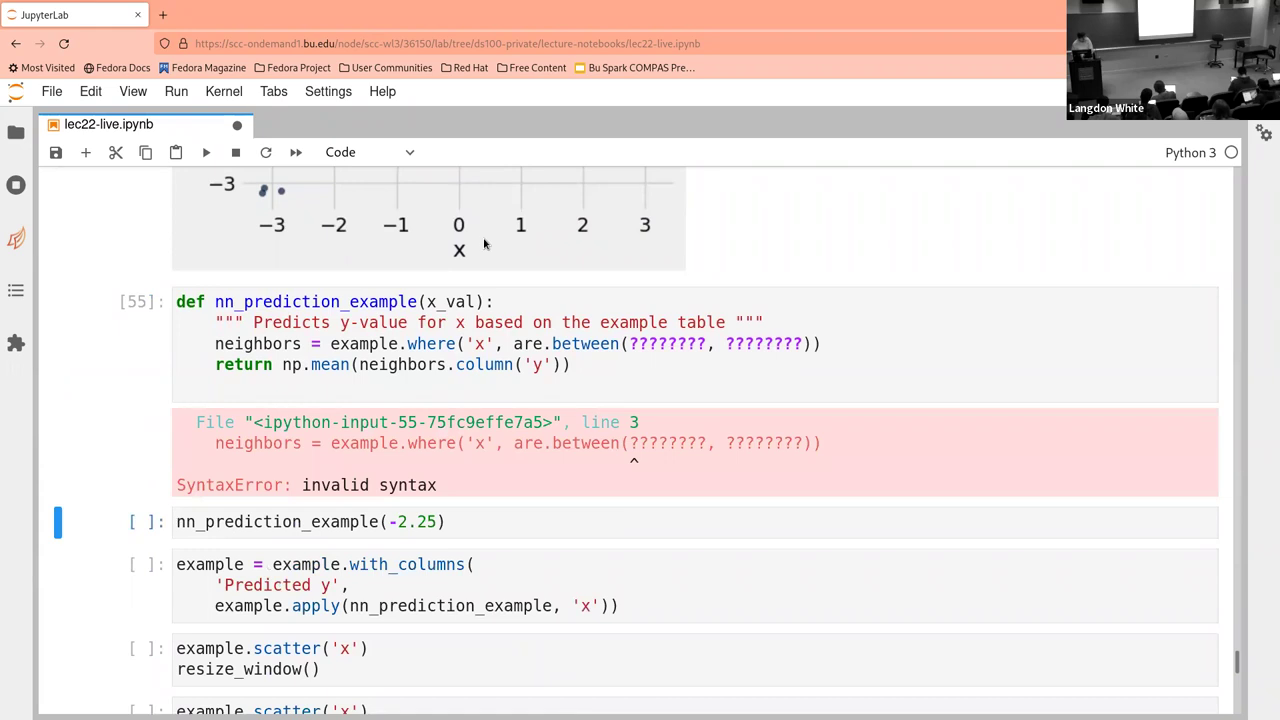
Examine the Prediction lines table and scatter plots above the nn_prediction_example definition
scroll(483, 235, "down", 2)
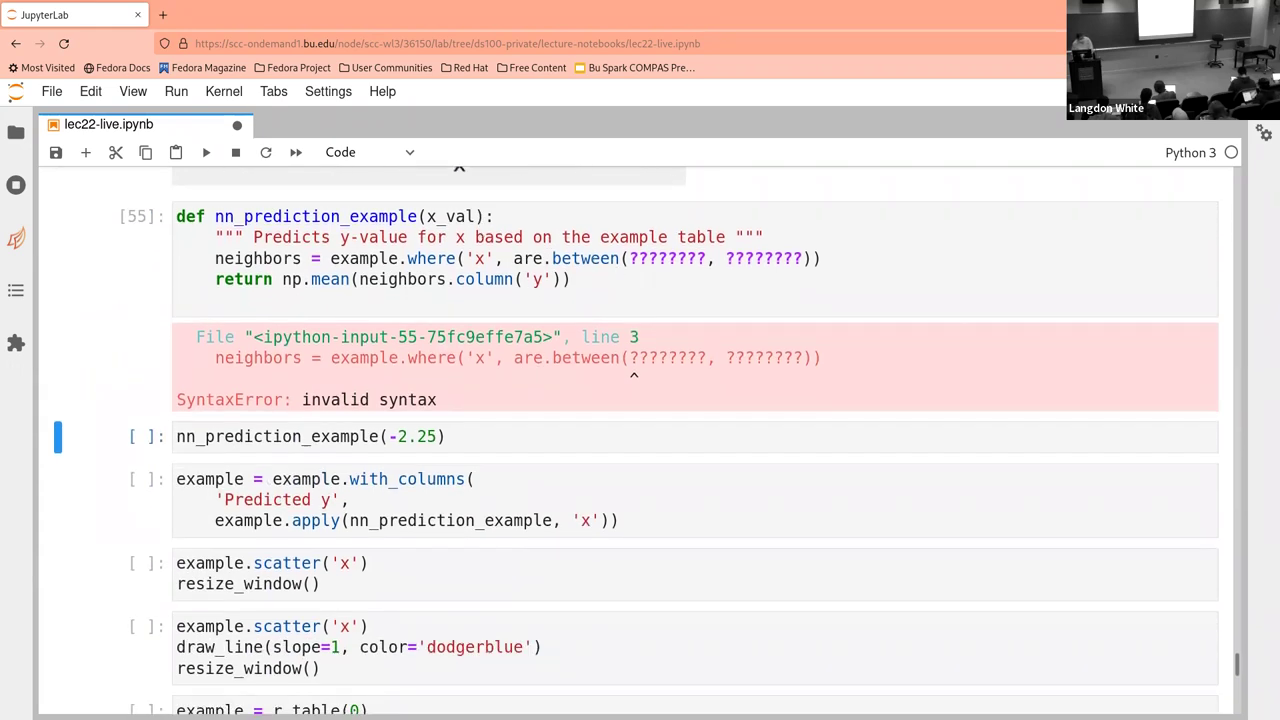
scroll(592, 316, "up", 6)
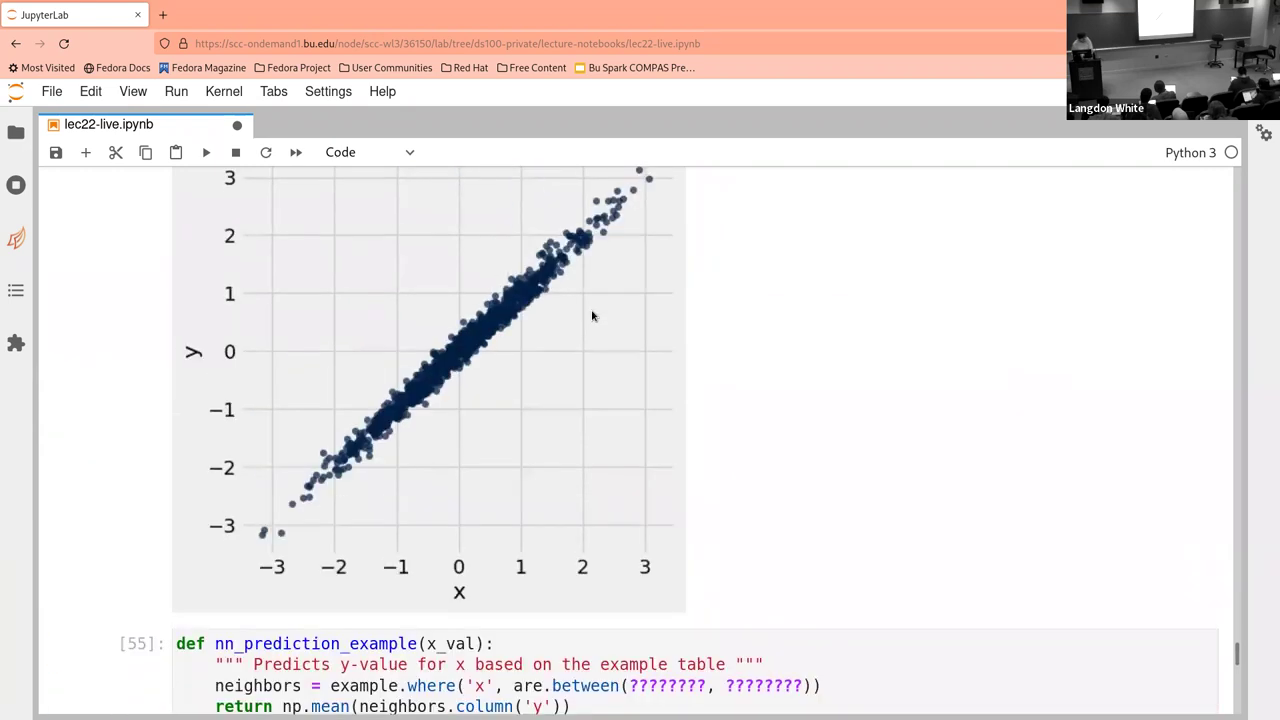
scroll(592, 316, "down", 1)
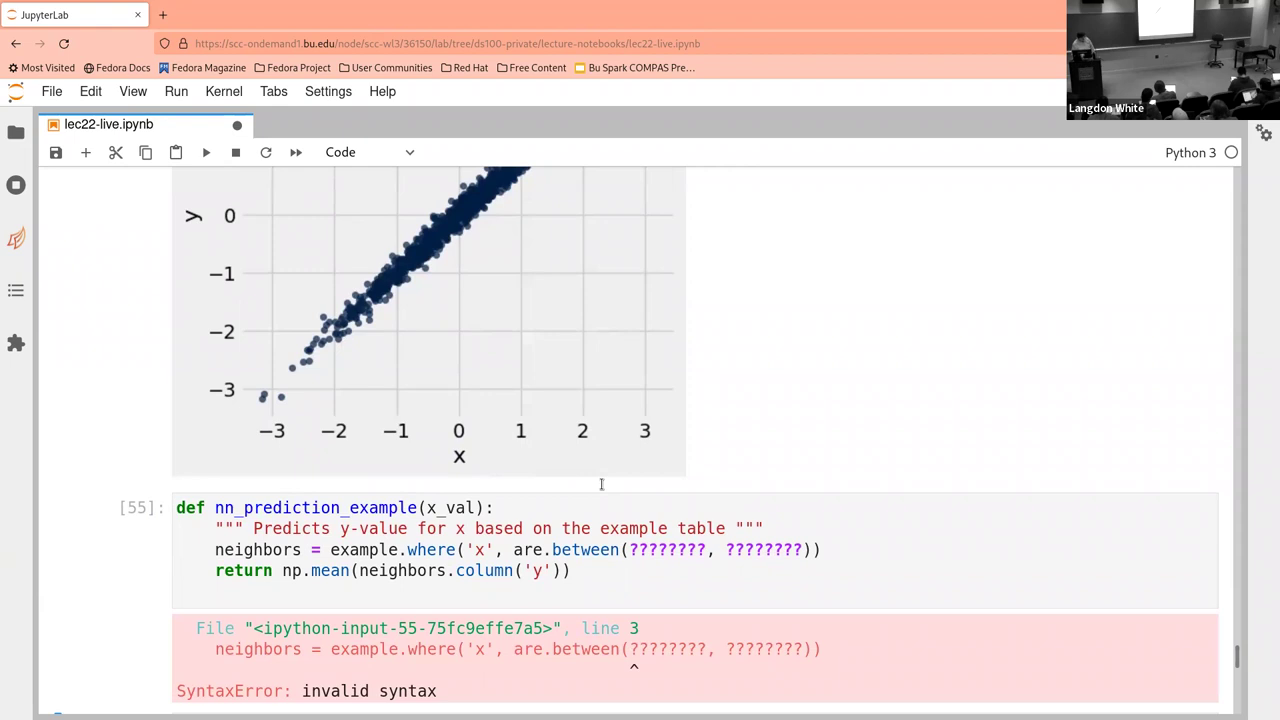
scroll(676, 535, "up", 15)
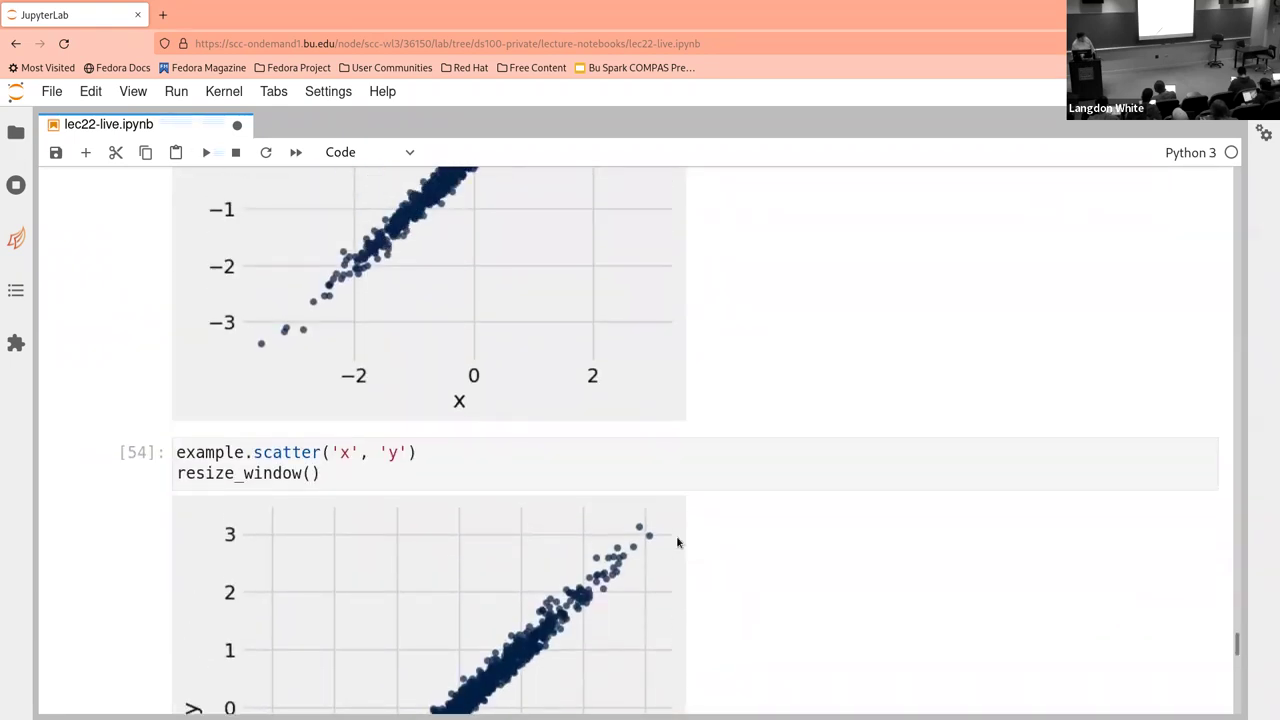
scroll(676, 541, "down", 3)
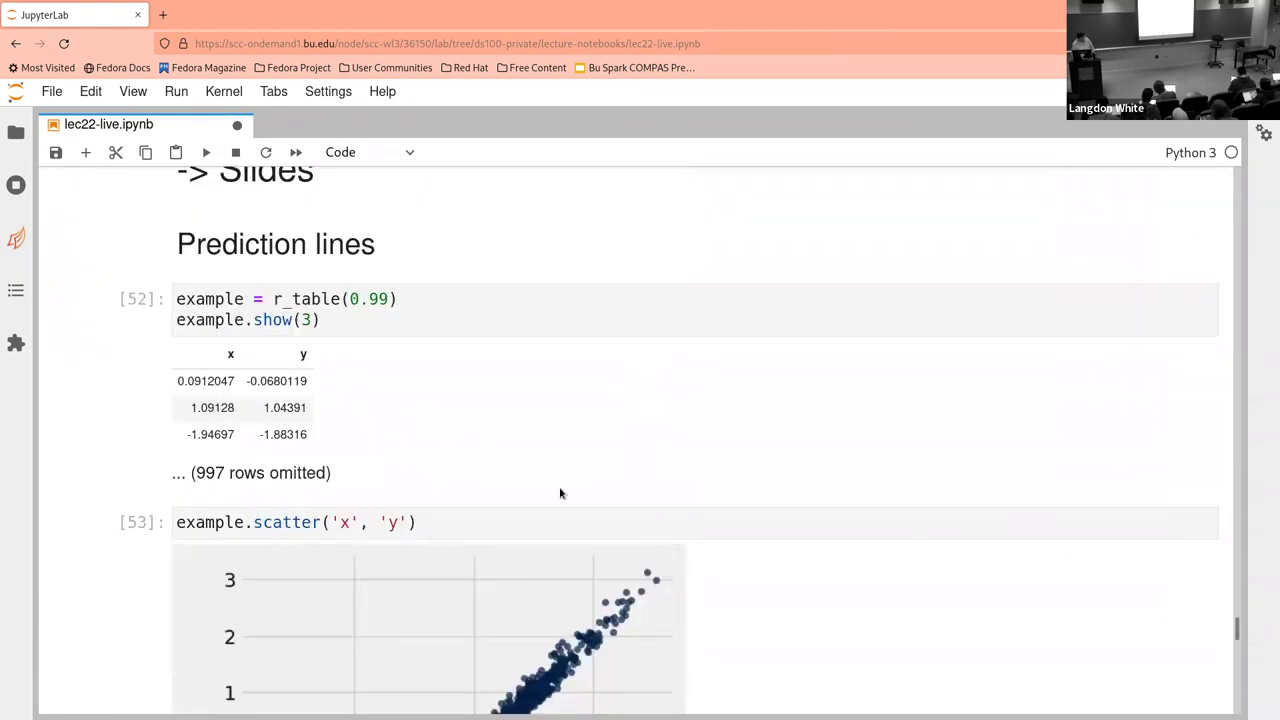
scroll(488, 458, "down", 20)
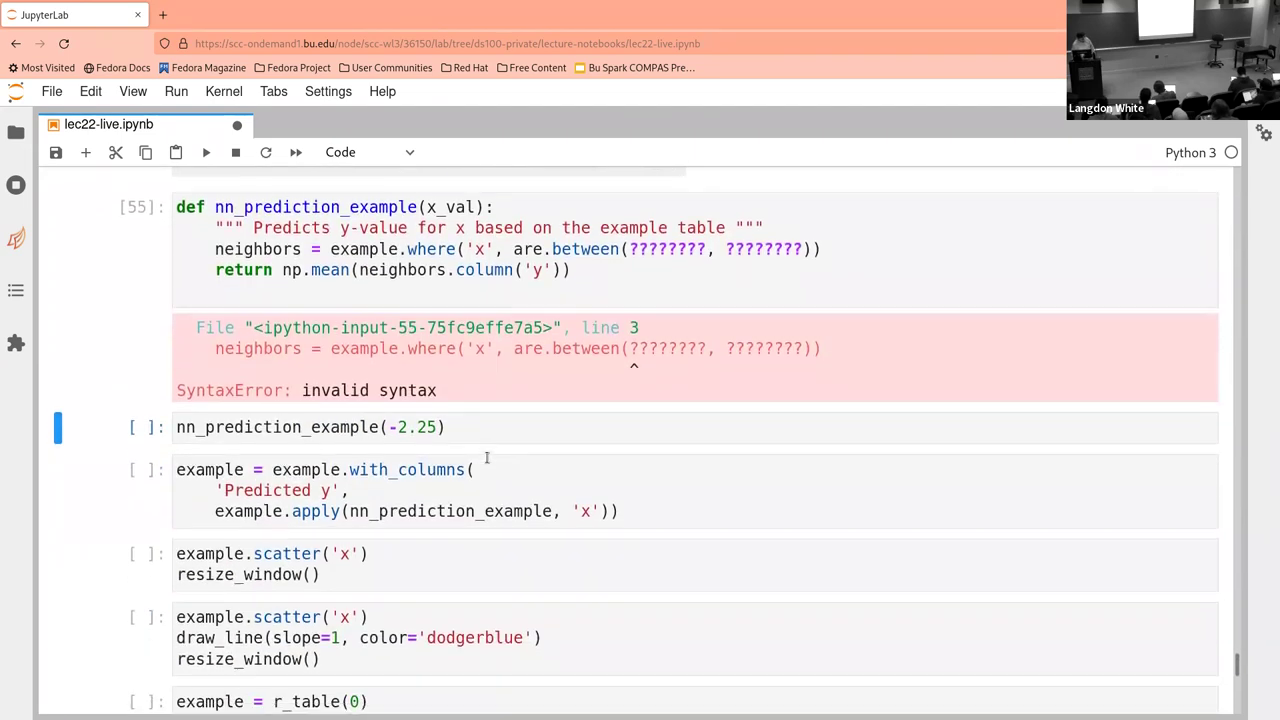
scroll(480, 457, "up", 2)
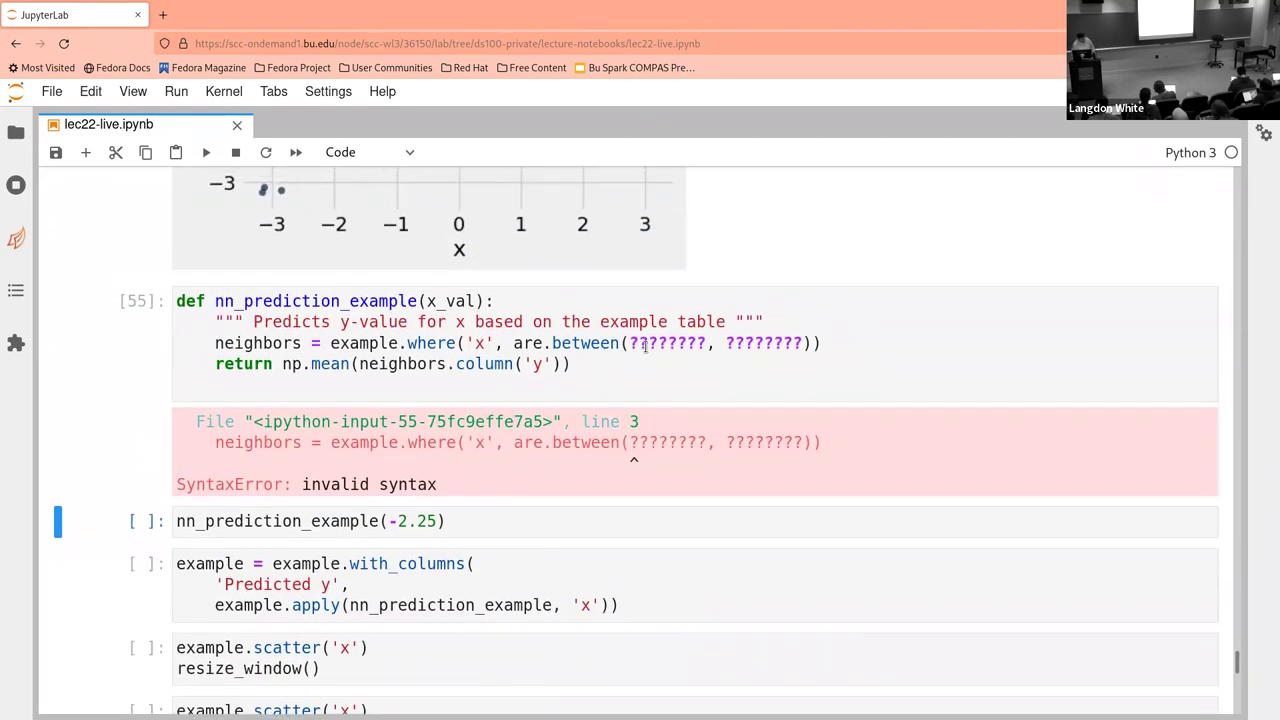
Replace the first placeholder bound of are.between in nn_prediction_example with x_val - 0.25
left_click(647, 343)
key("Left")
key("Left")
key("ctrl+shift+Right")
key("shift+Left")
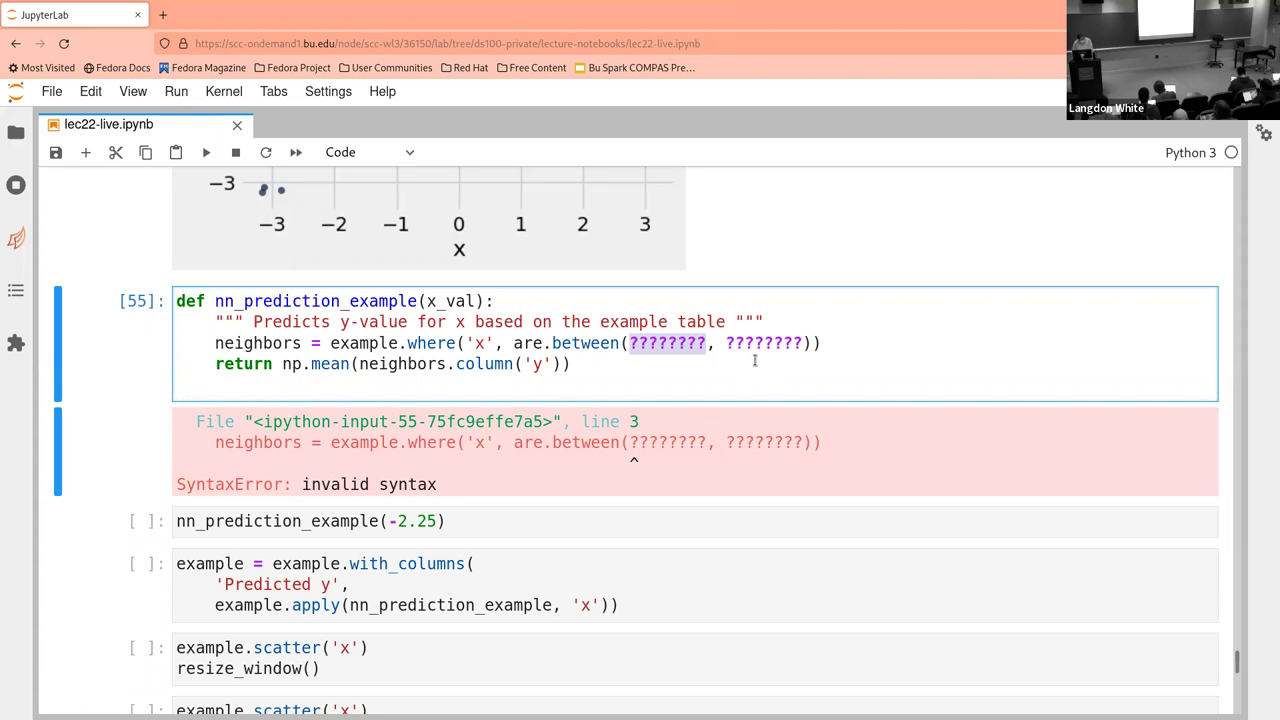
type("x_a")
key("BackSpace")
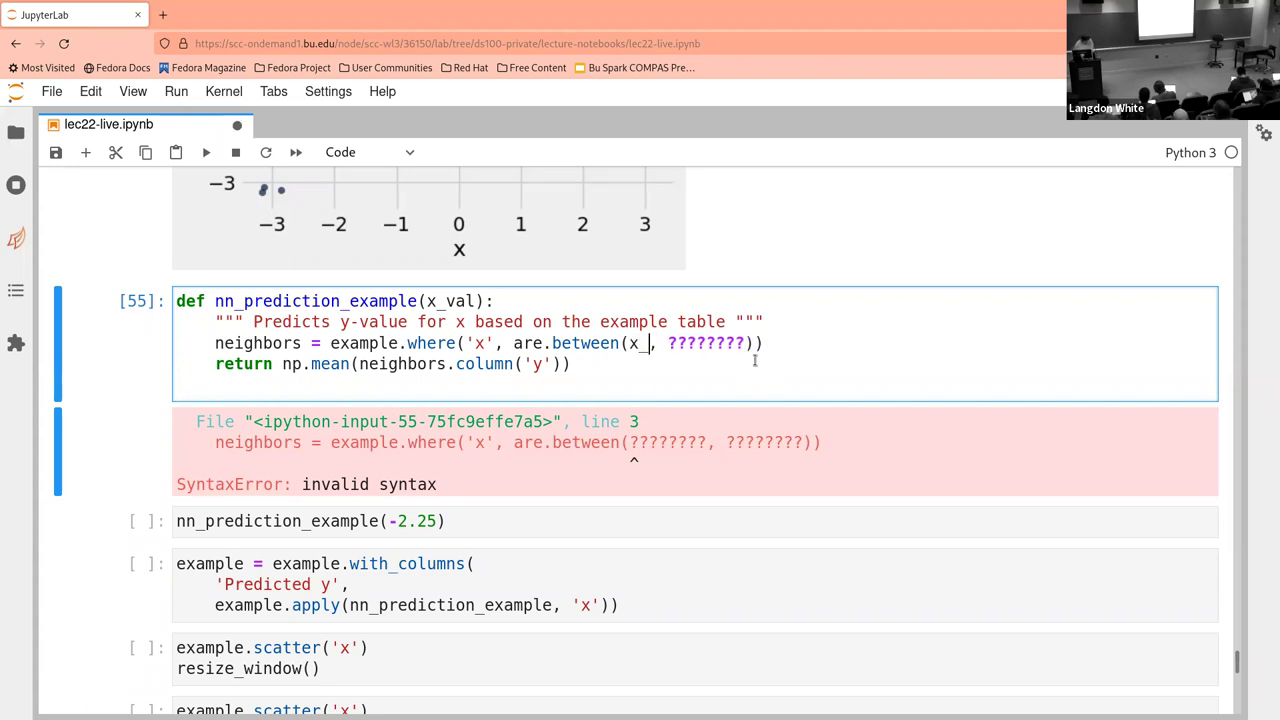
type("val - ")
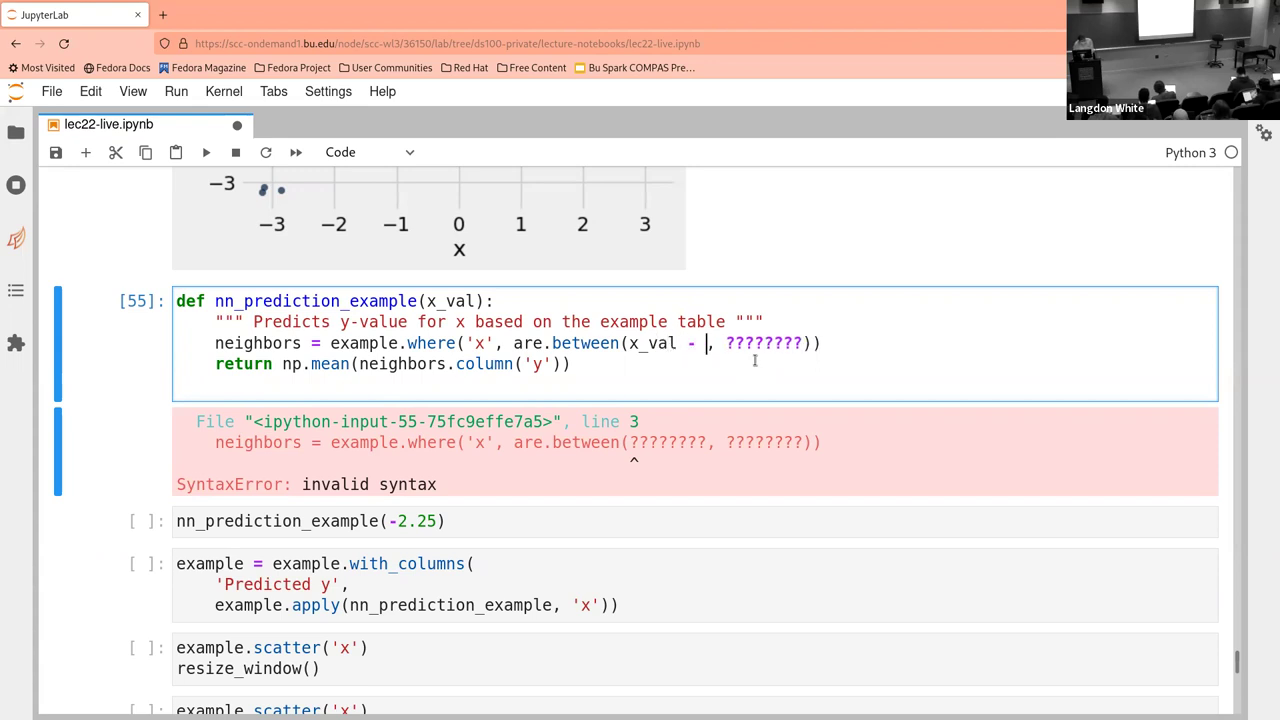
type("0.25")
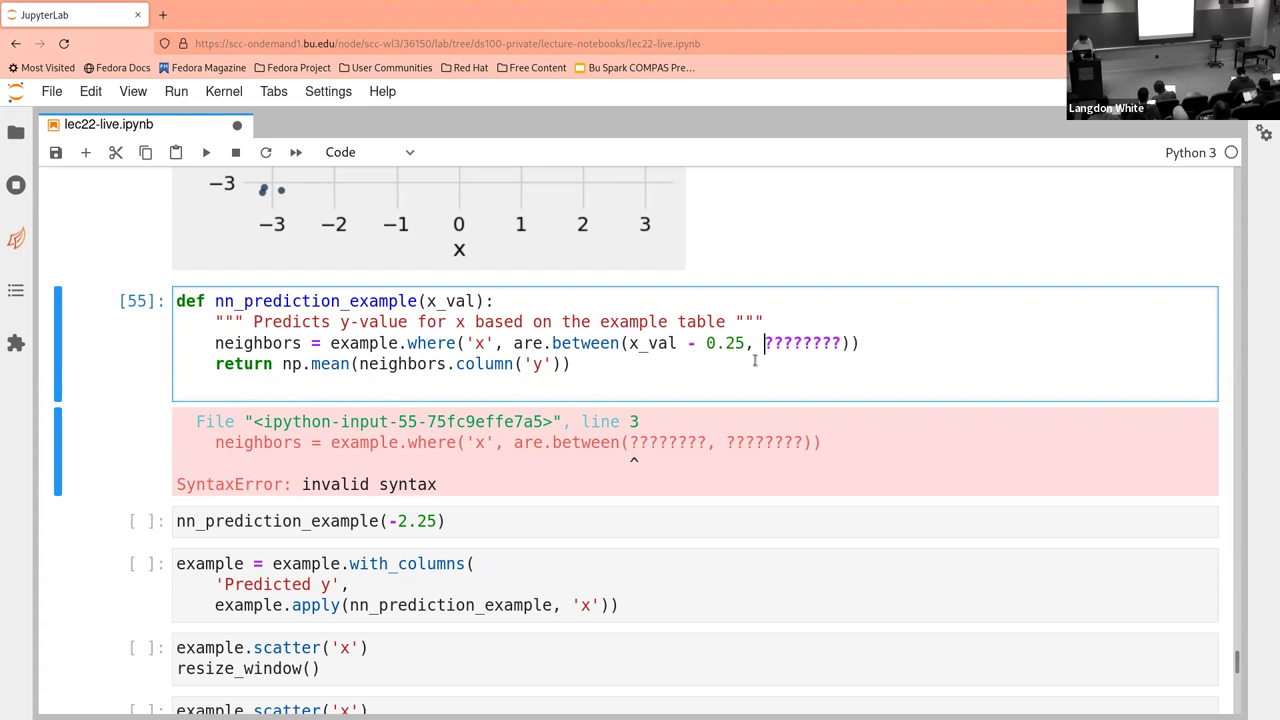
Replace the second are.between placeholder with x_val + 0.25 and try to run the definition cell
key("shift+Right")
key("shift+Right")
key("shift+Right")
key("shift+Right")
key("shift+Right")
key("shift+Right")
key("shift+Right")
key("shift+Right")
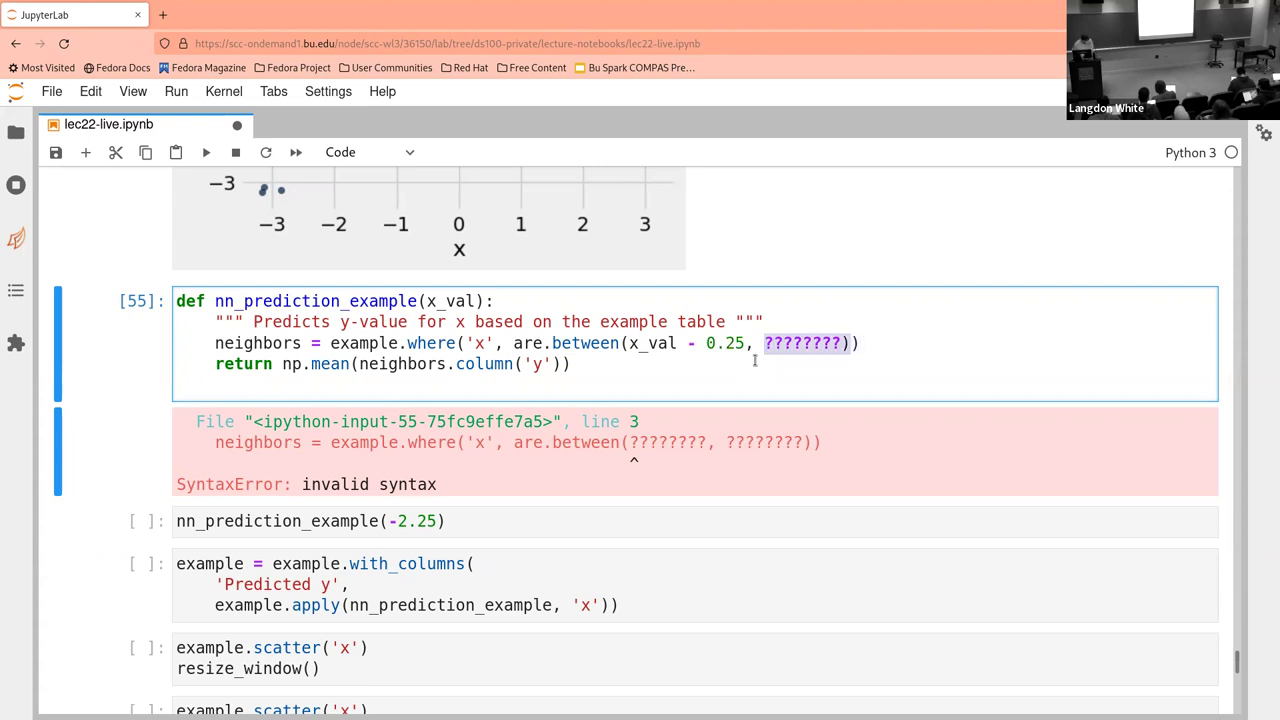
type("x_val")
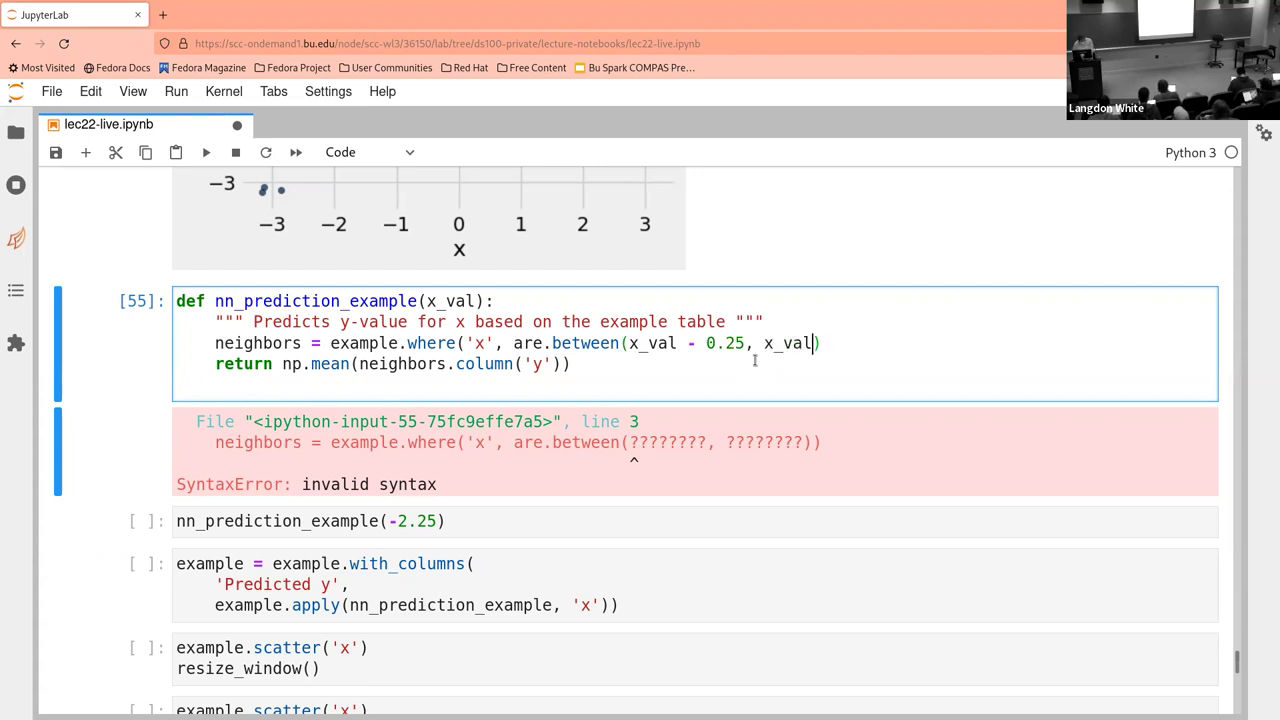
type(" + 0.25")
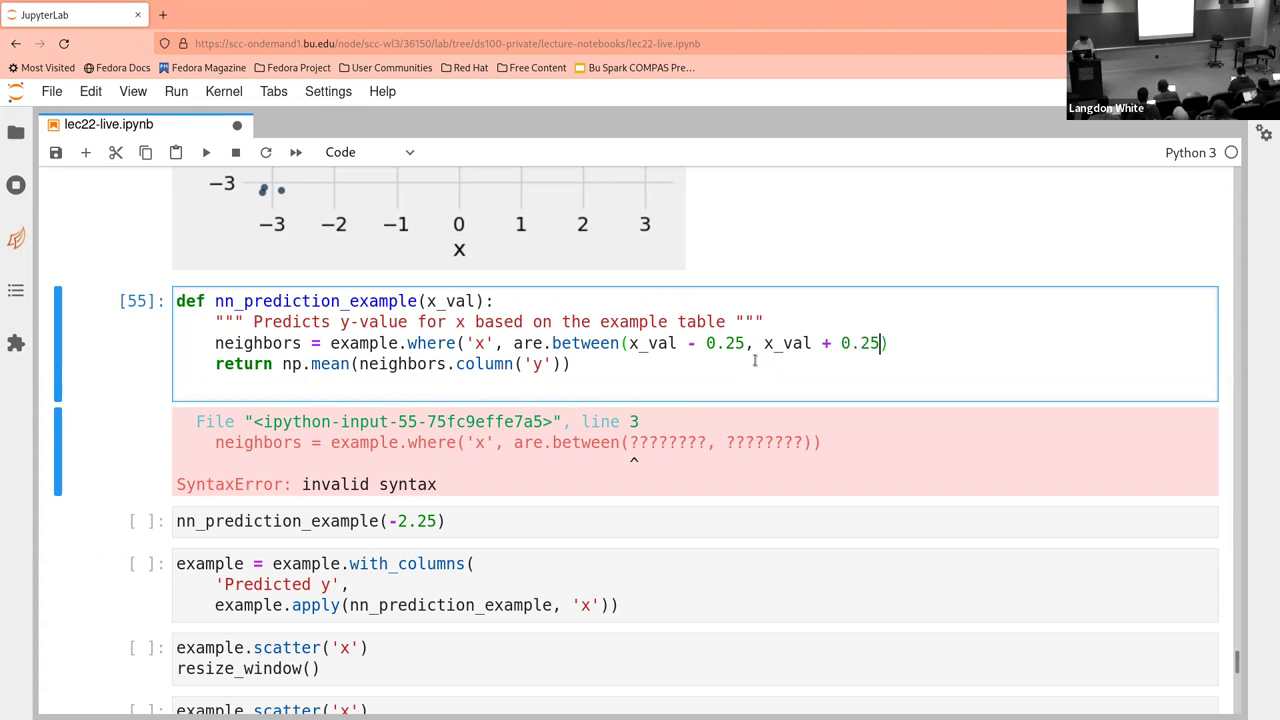
key("shift+Return")
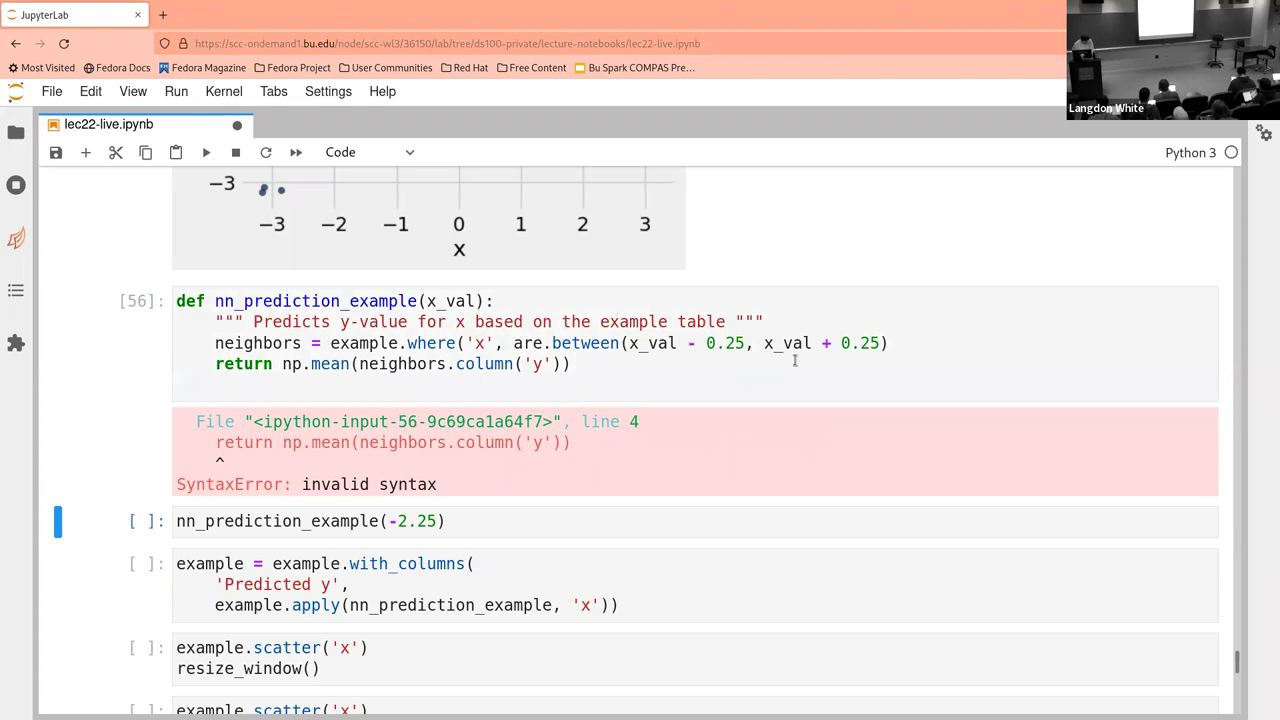
Add the missing closing parenthesis at the end of the neighbors line and rerun the nn_prediction_example definition
left_click(905, 343)
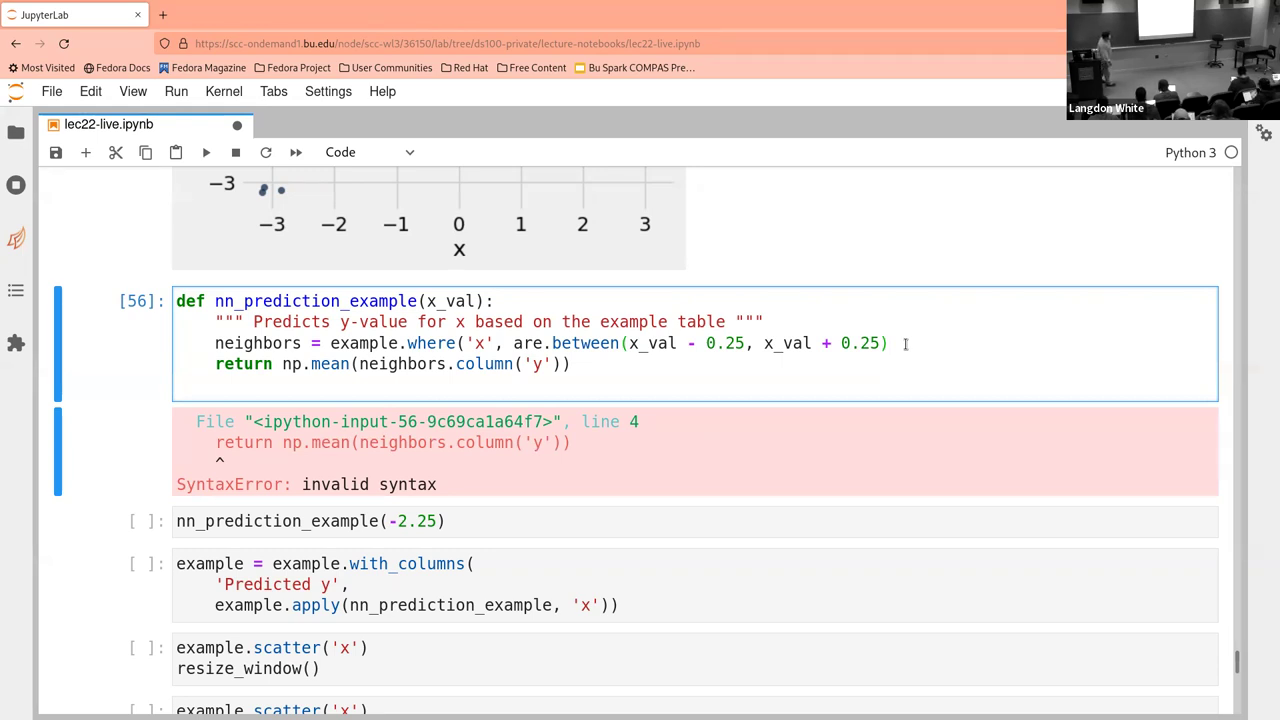
type(")")
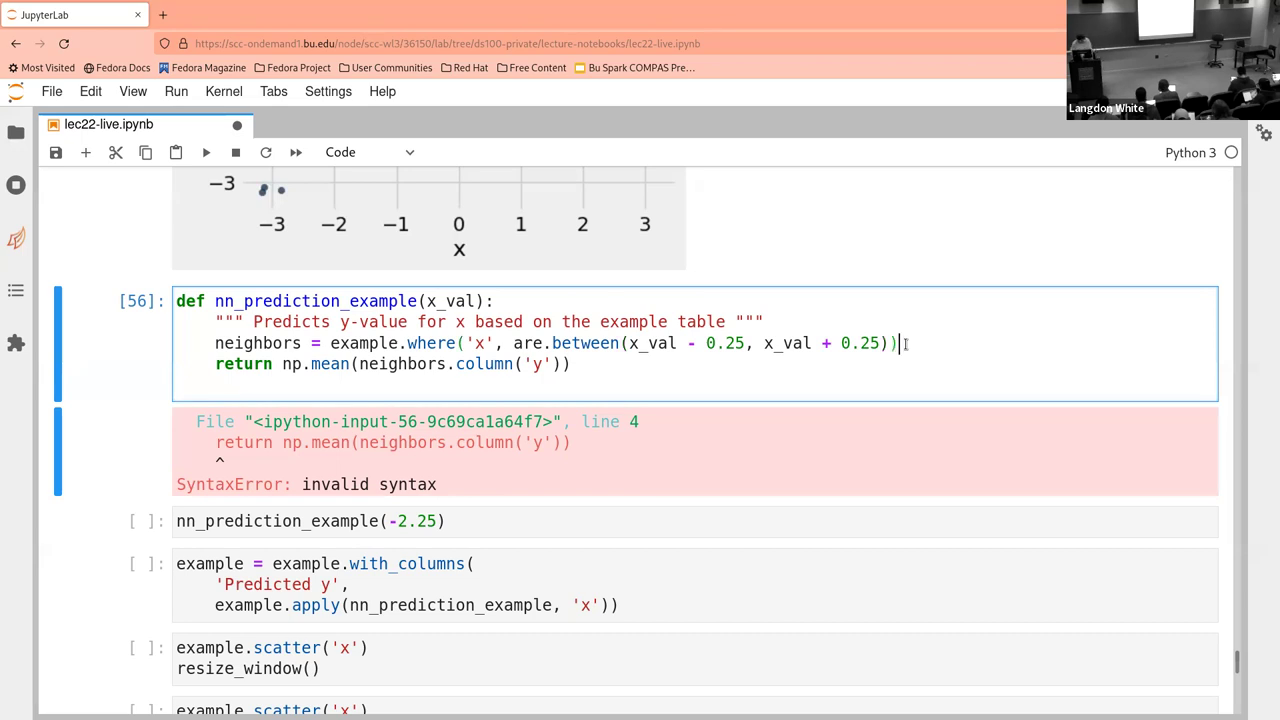
key("shift+Return")
Run the nn_prediction_example(-2.25) cell below the definition
scroll(906, 343, "down", 1)
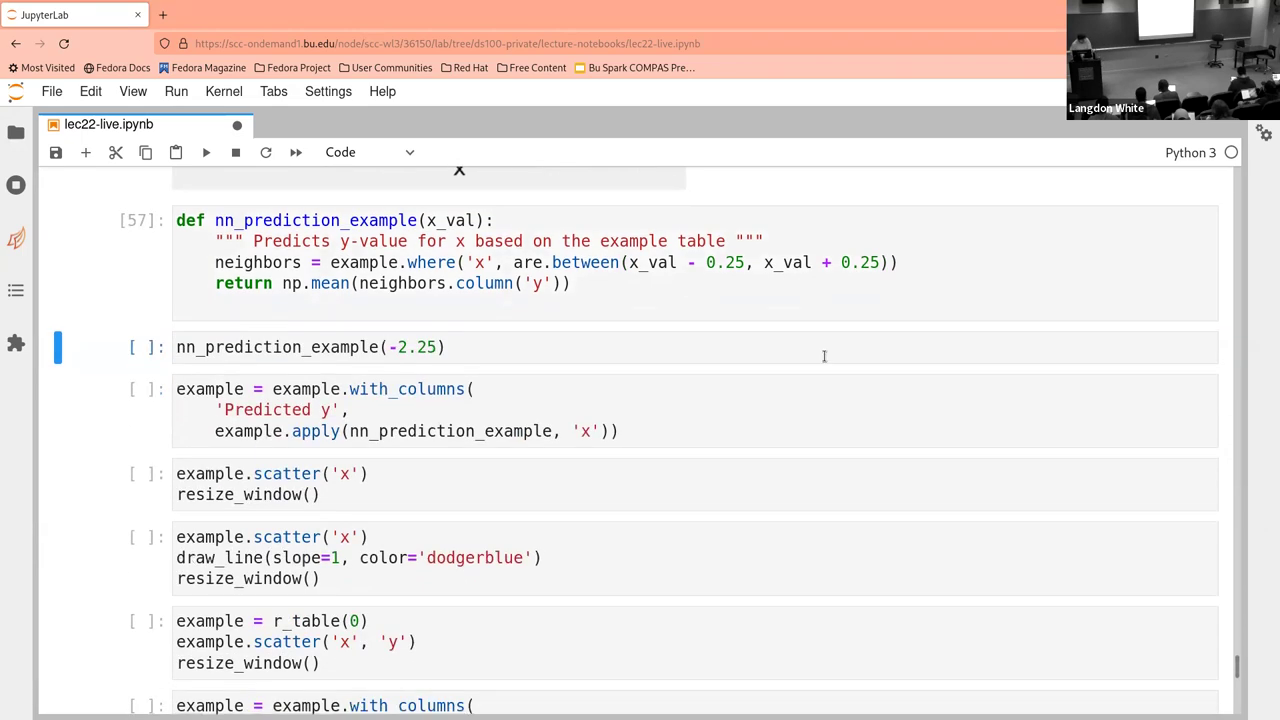
left_click(676, 352)
key("shift+Return")
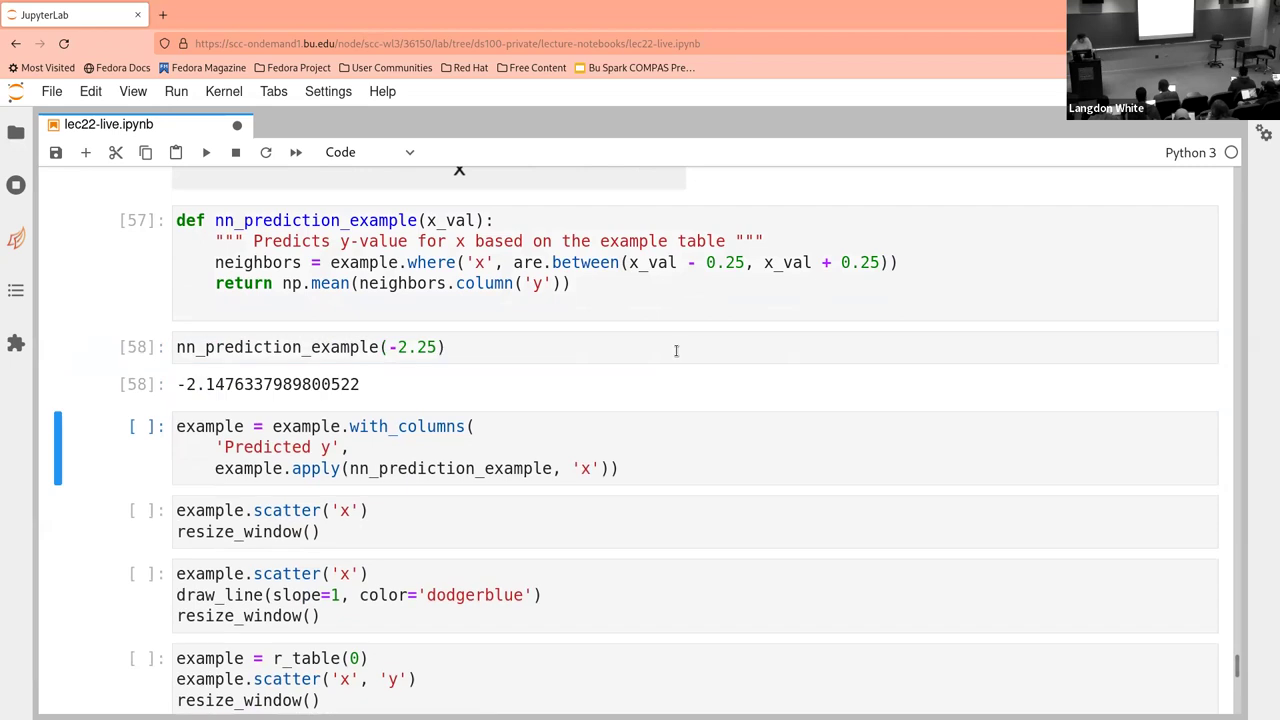
Compare the prediction for x = -2.25 with the nearby points in the scatter plot above the definition
scroll(676, 351, "up", 5)
scroll(676, 351, "down", 5)
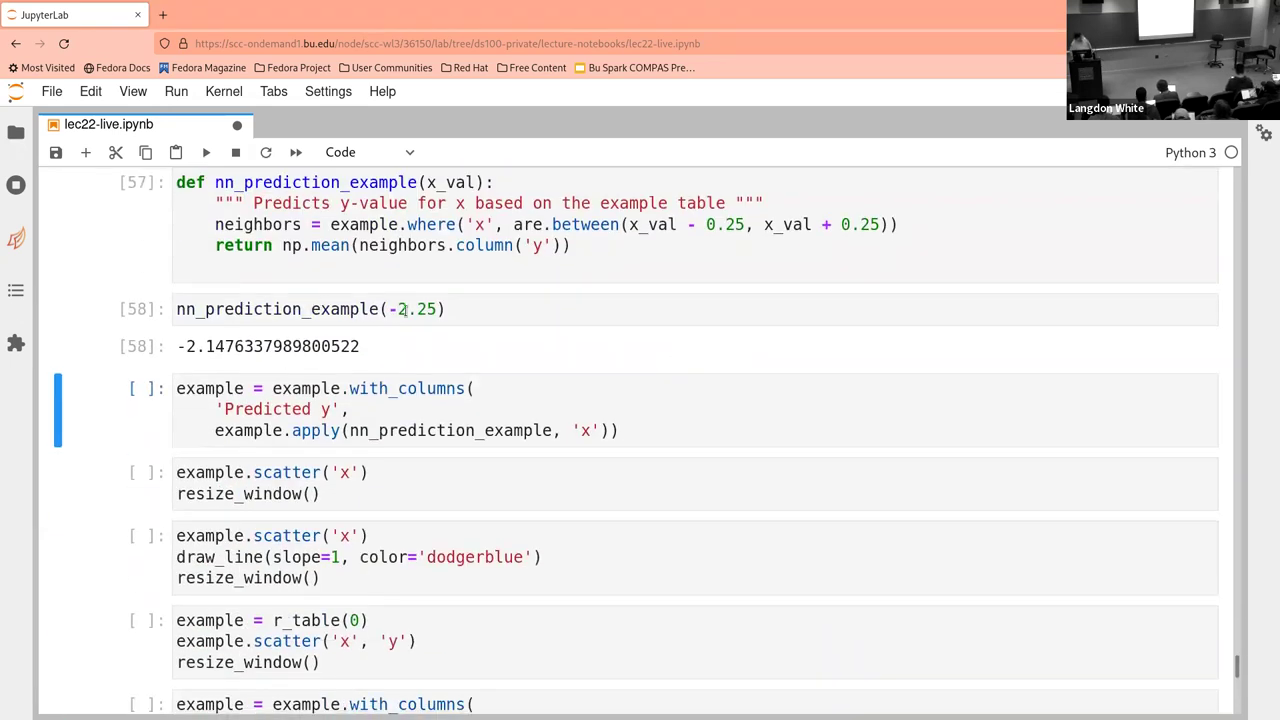
scroll(432, 309, "up", 5)
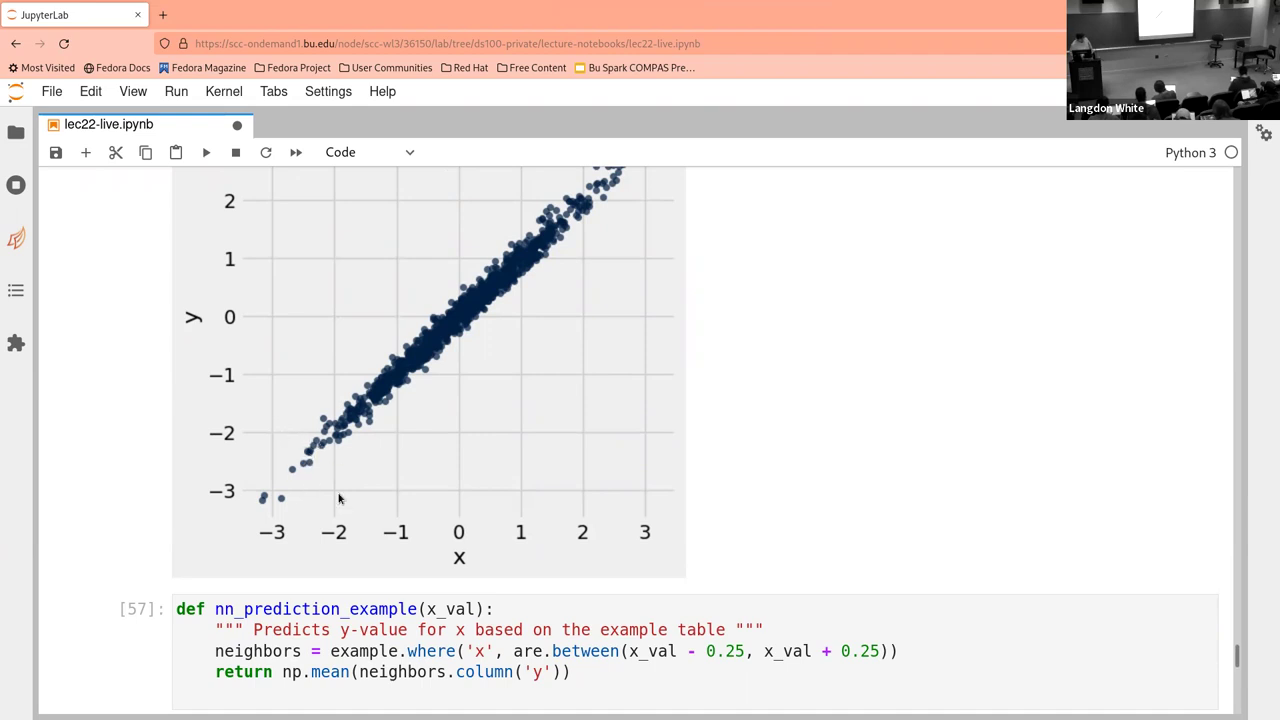
scroll(339, 498, "down", 8)
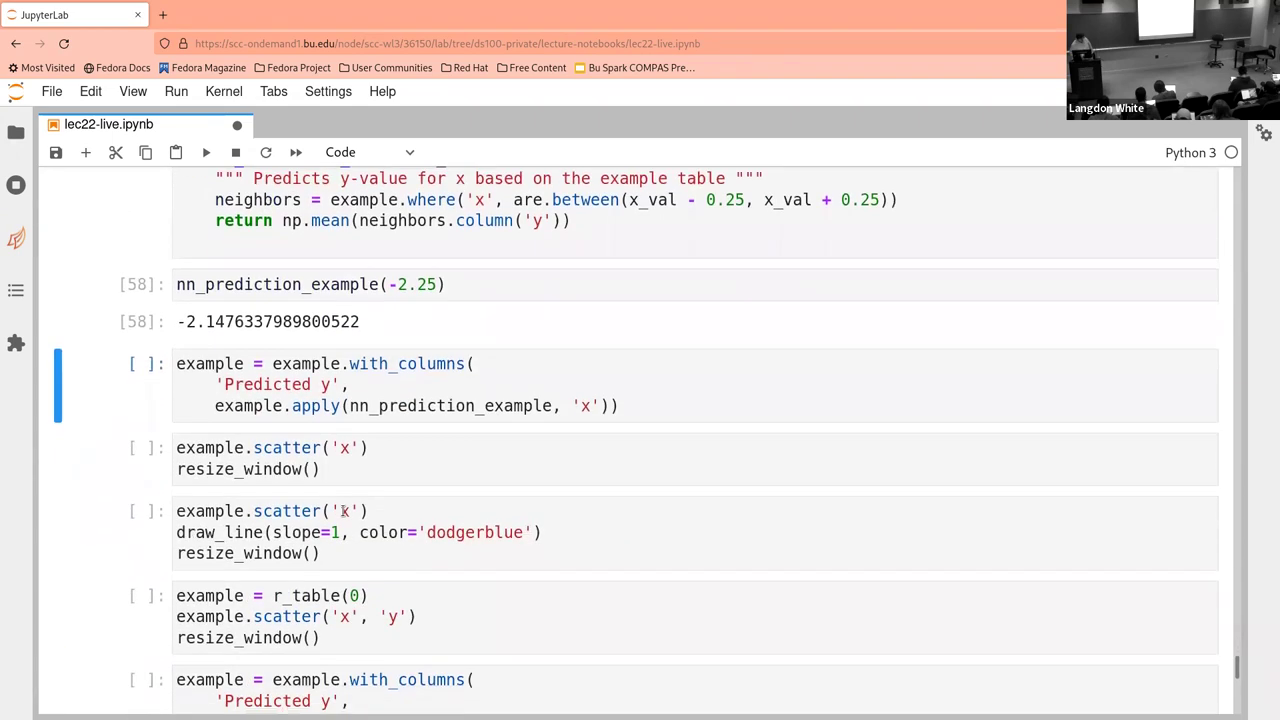
scroll(343, 511, "up", 2)
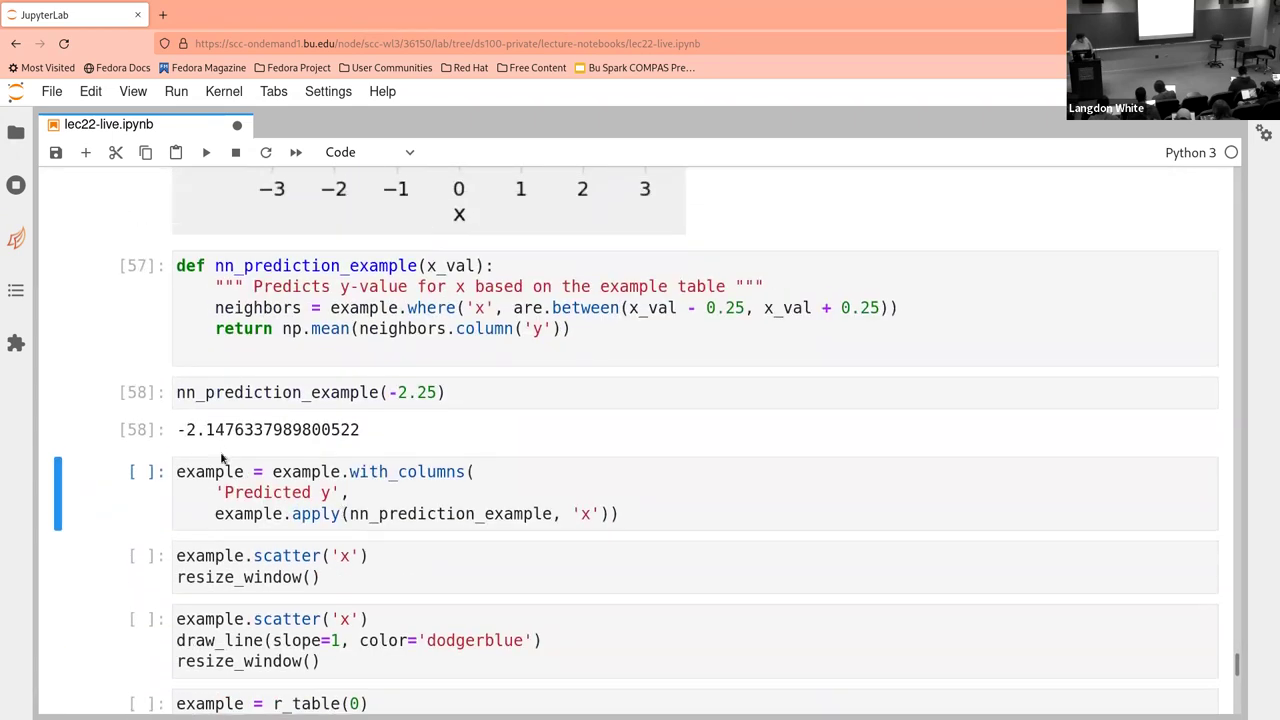
scroll(270, 419, "up", 7)
scroll(268, 418, "down", 1)
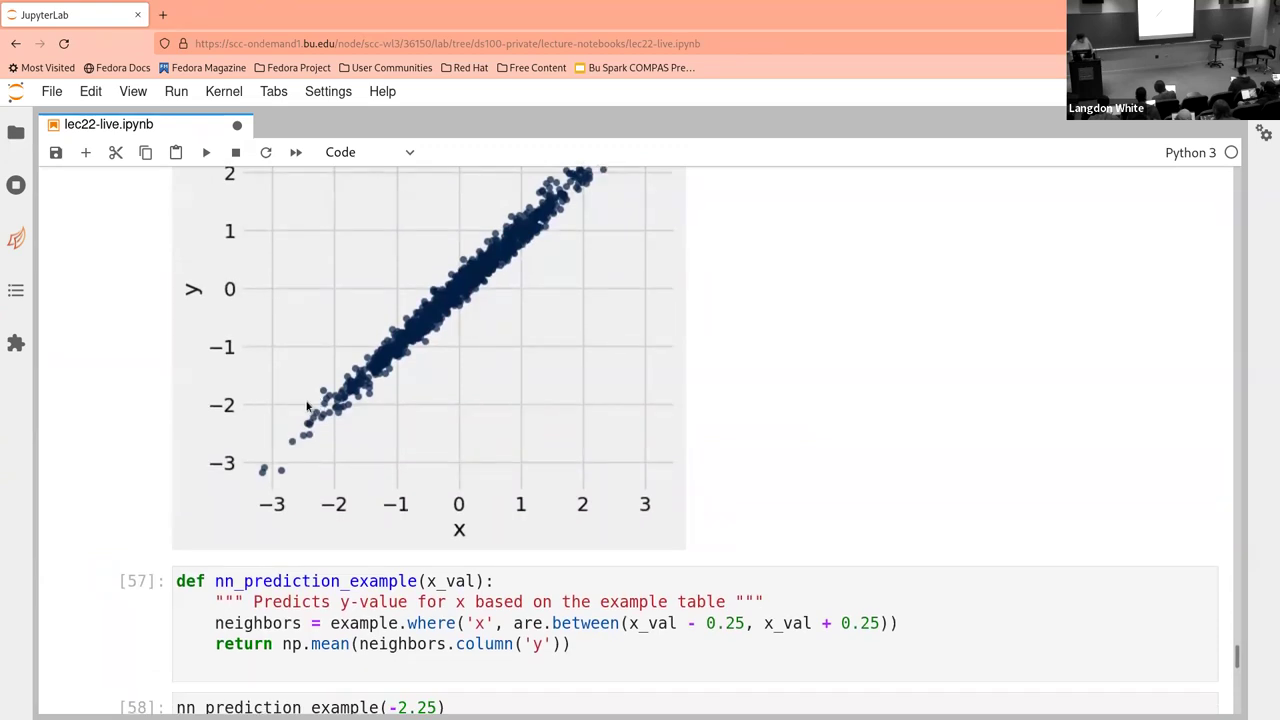
Run the cell that adds a 'Predicted y' column to example by applying nn_prediction_example to 'x'
scroll(320, 490, "down", 5)
left_click(323, 490)
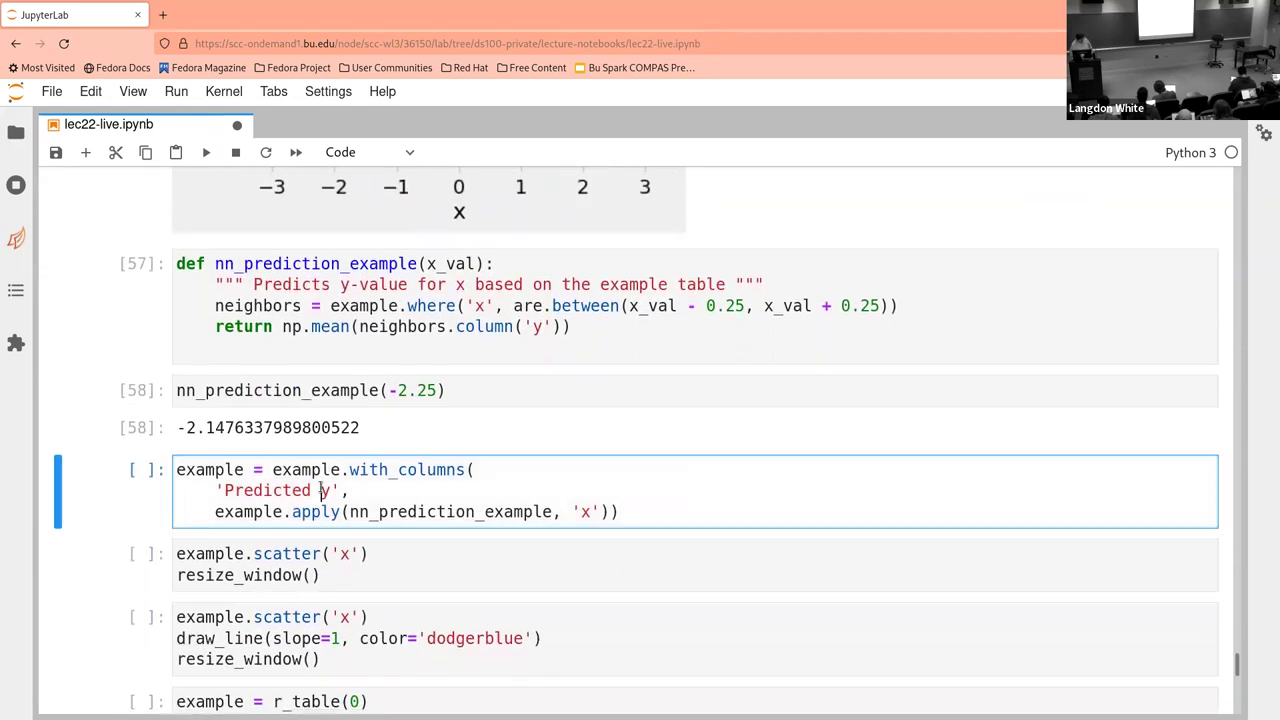
key("shift+Return")
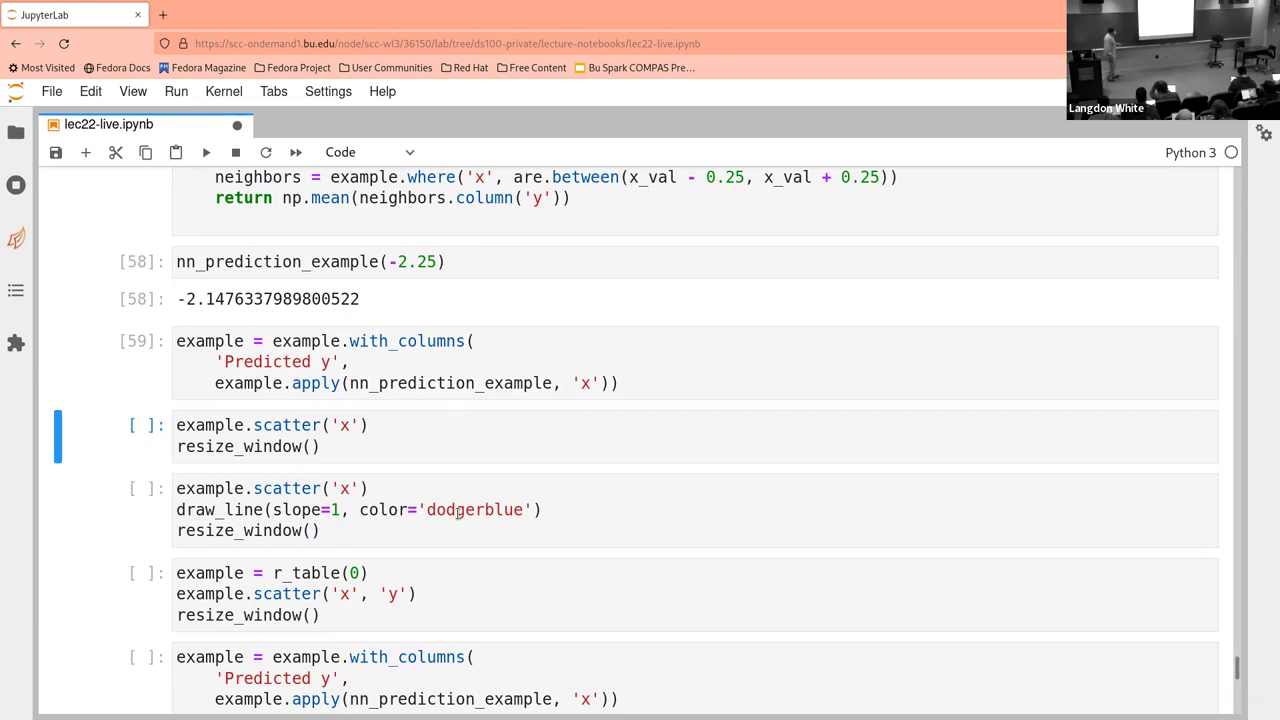
Run the example.scatter('x') cell with resize_window() and inspect the actual and predicted y values plotted together
key("shift+Return")
scroll(457, 518, "down", 5)
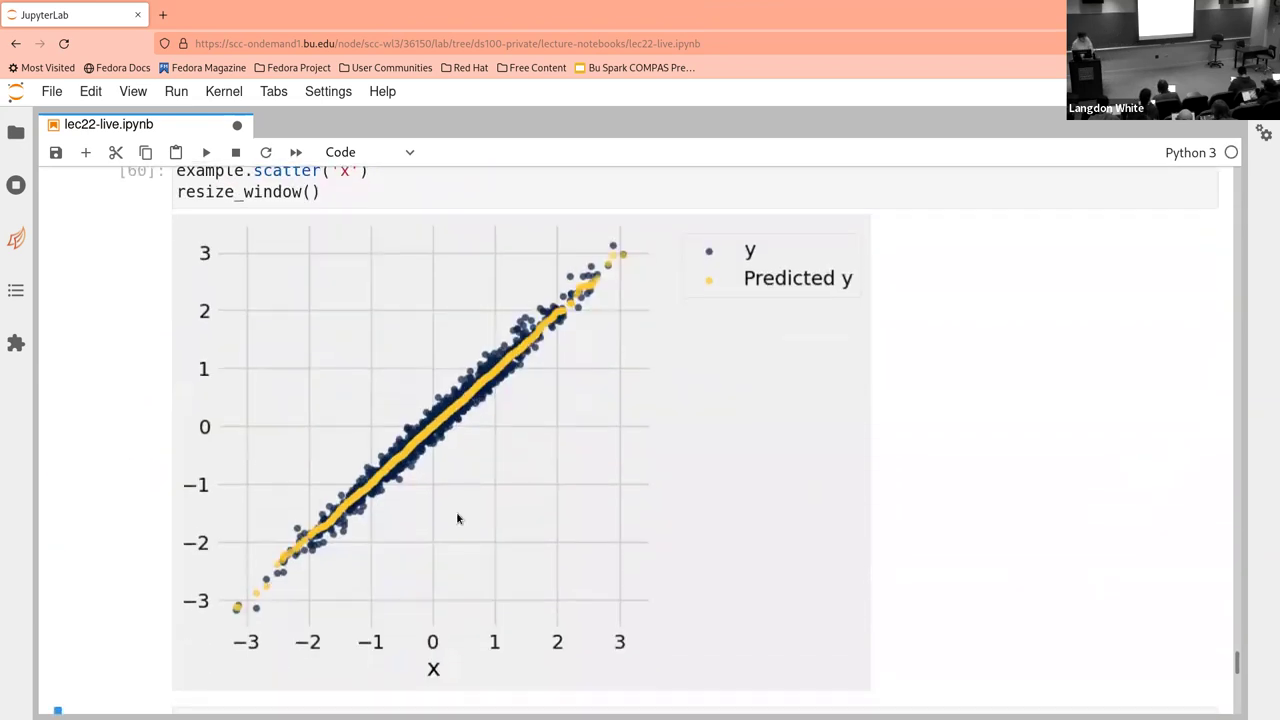
scroll(457, 518, "up", 3)
scroll(457, 518, "down", 2)
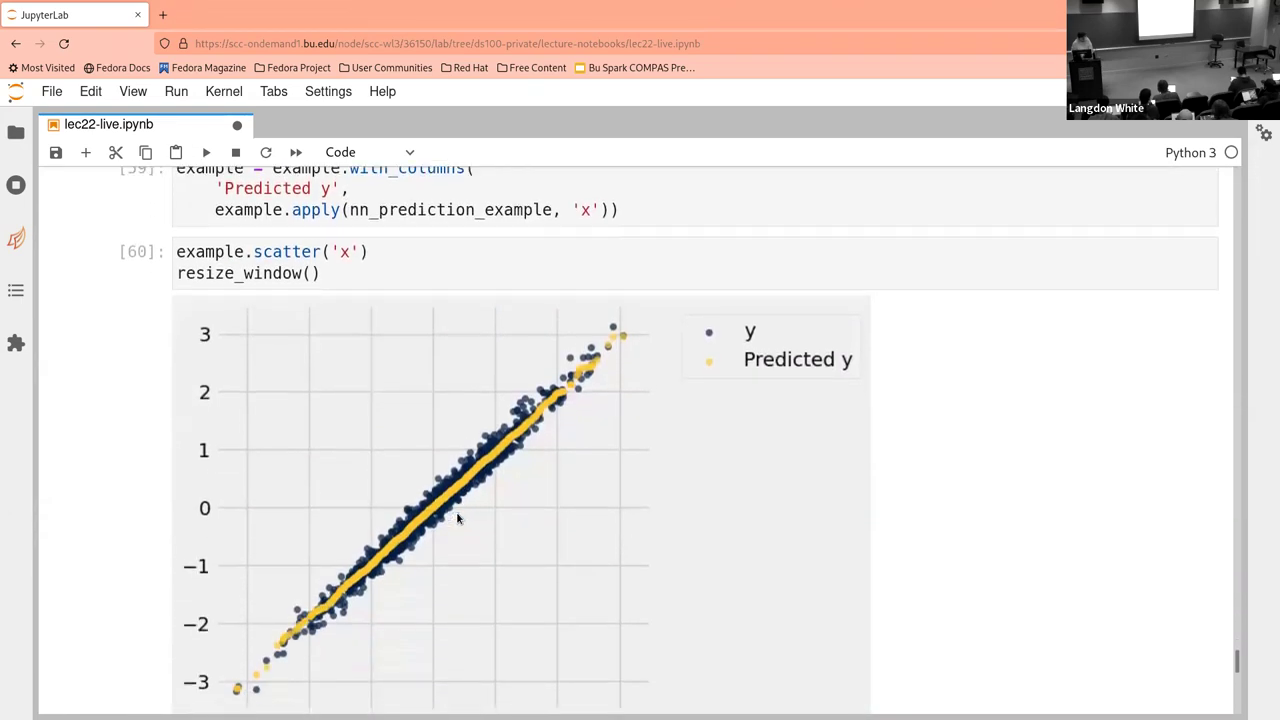
scroll(457, 518, "down", 1)
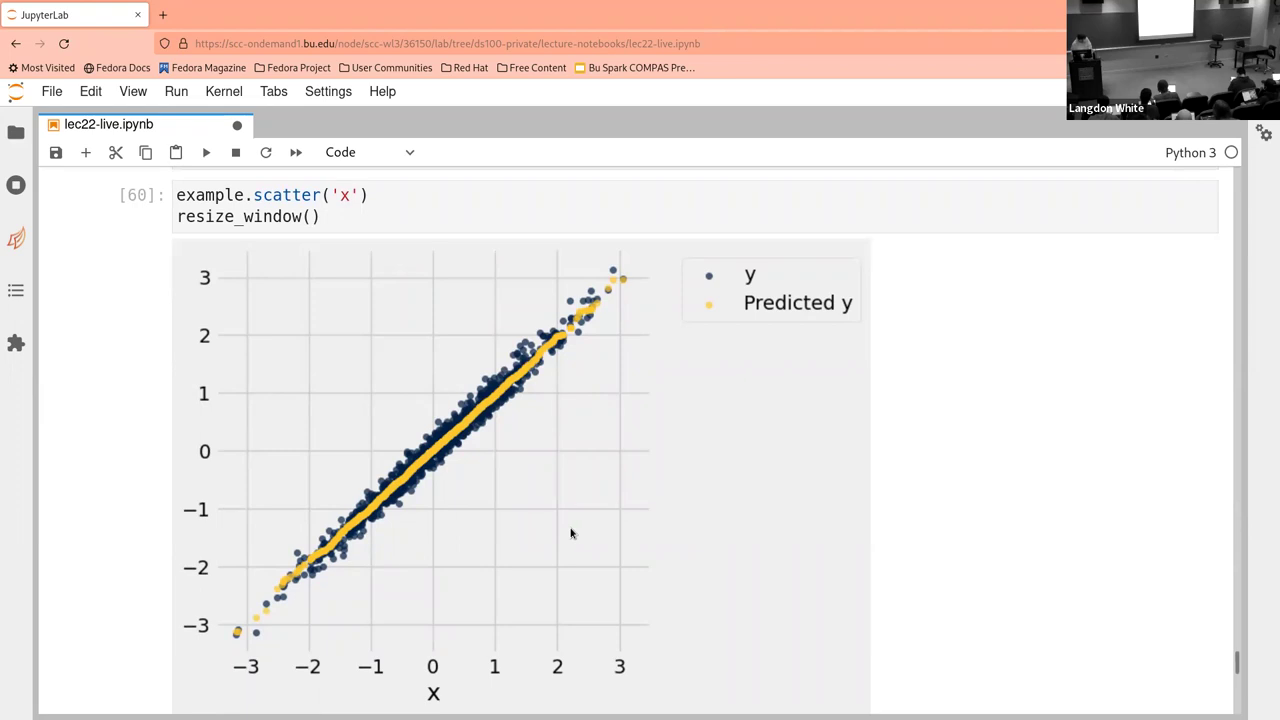
Run the scatter cell with draw_line(slope=1, color='dodgerblue') and inspect the line over the predictions
scroll(571, 533, "down", 5)
key("shift+Return")
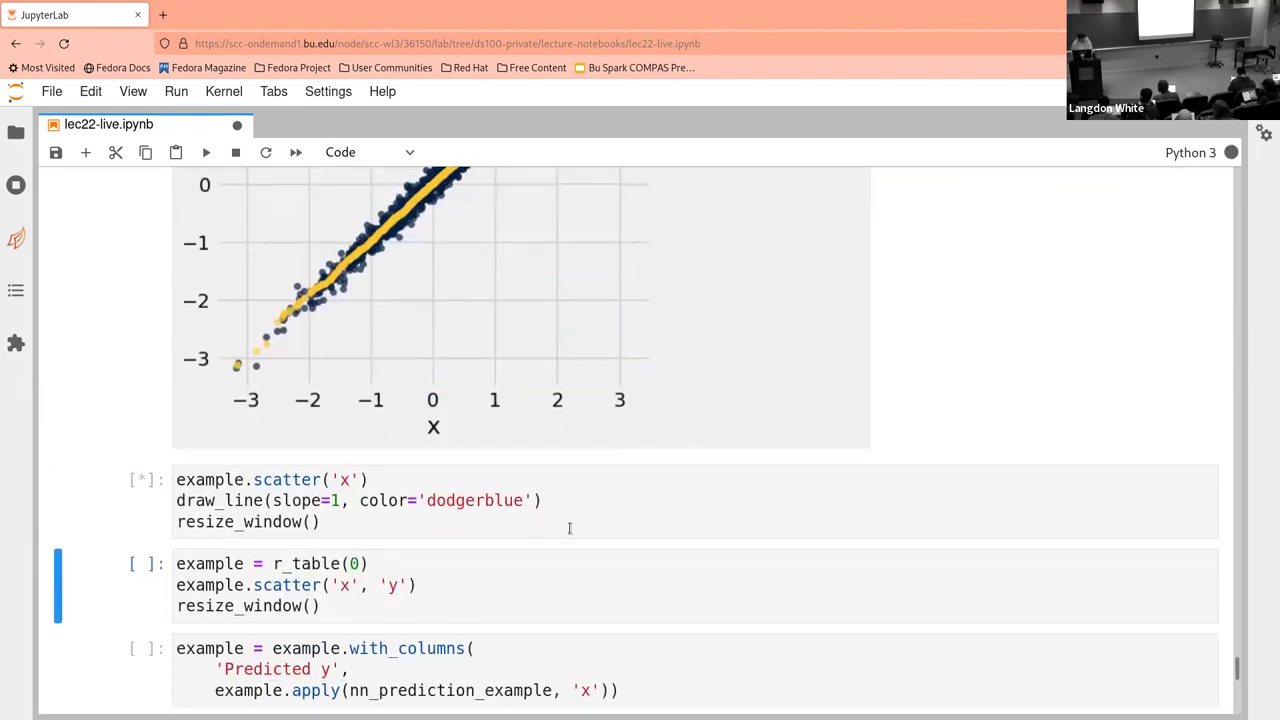
scroll(570, 530, "down", 4)
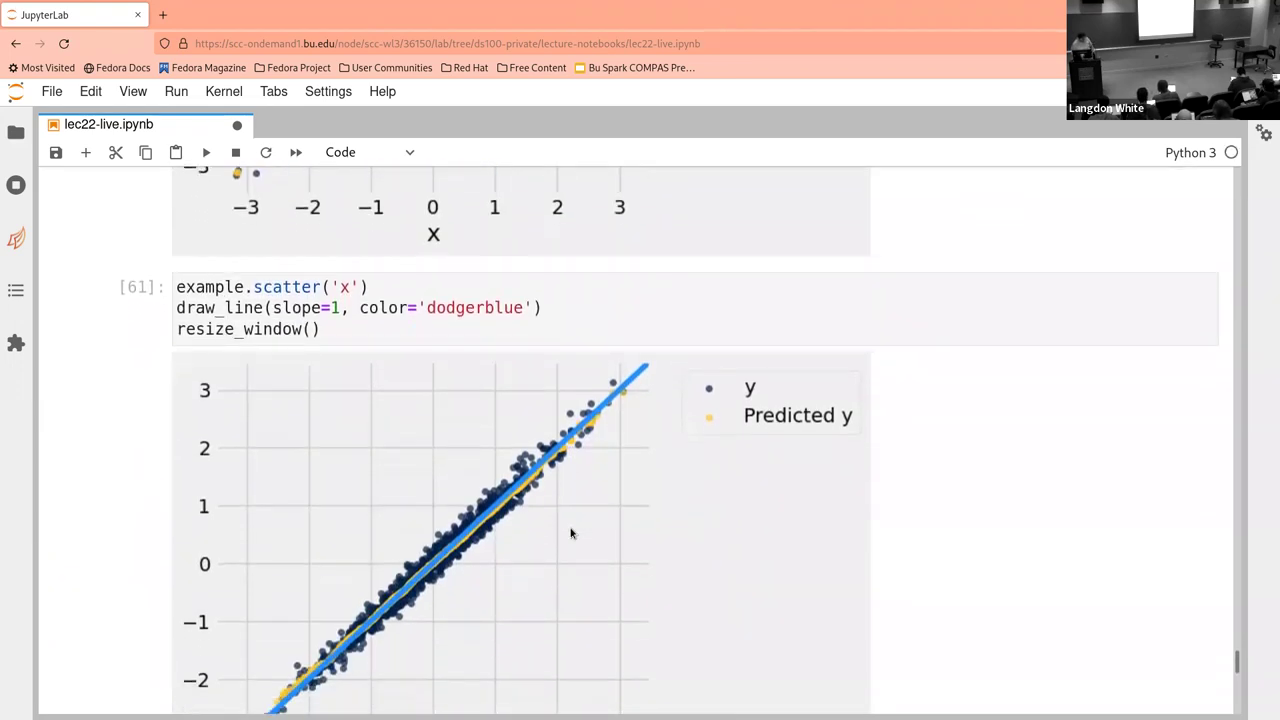
scroll(571, 533, "down", 2)
scroll(571, 533, "down", 1)
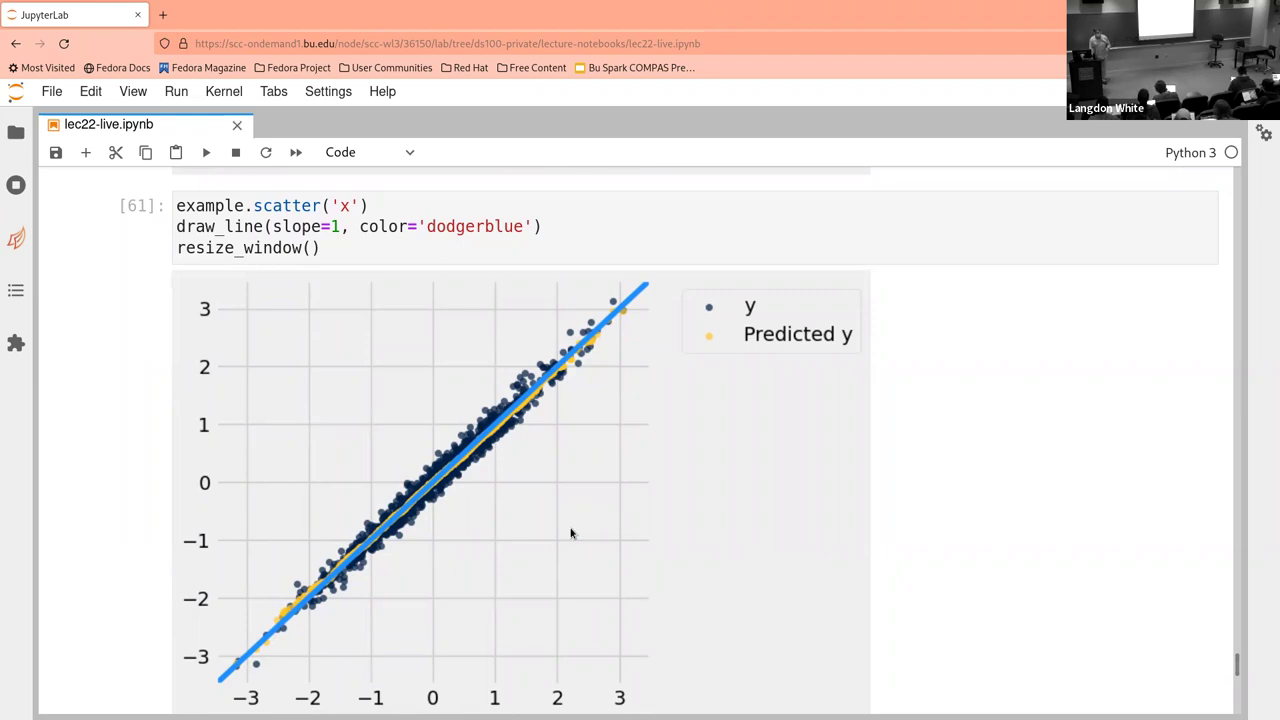
Run the cell that regenerates example with r_table(0) and scatters 'x' against 'y', and view its plot
scroll(571, 533, "down", 5)
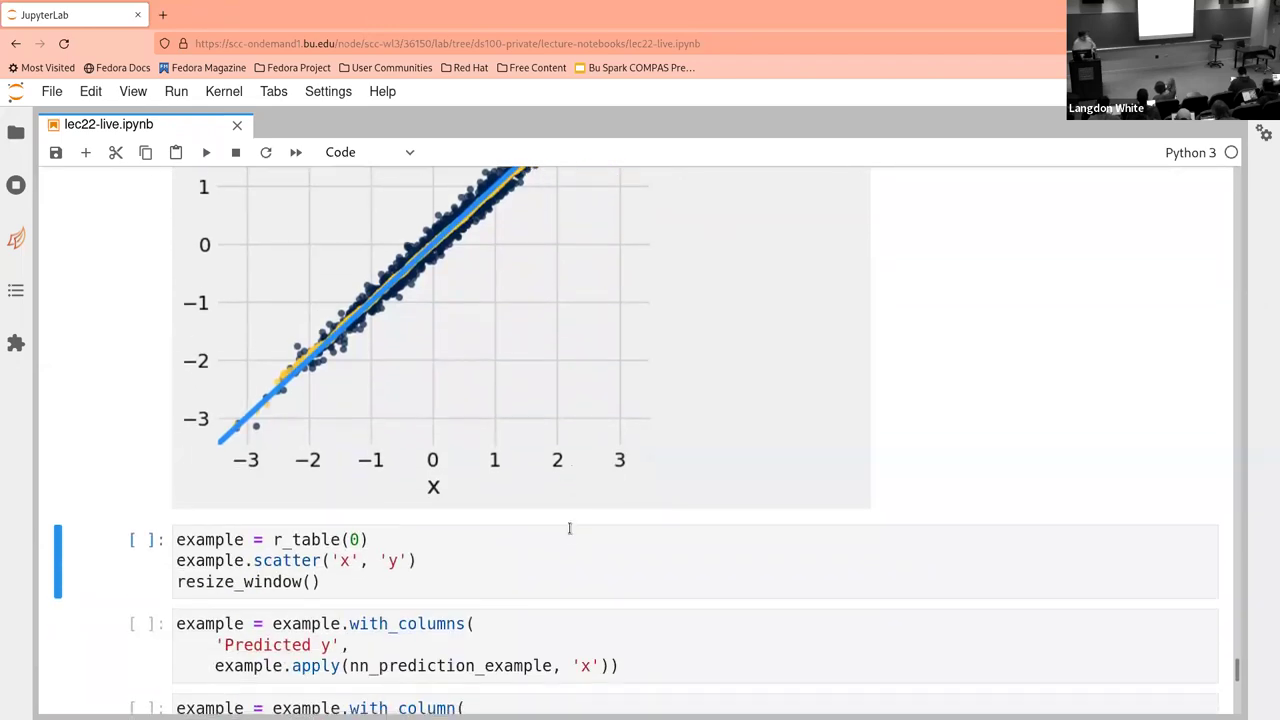
left_click(569, 528)
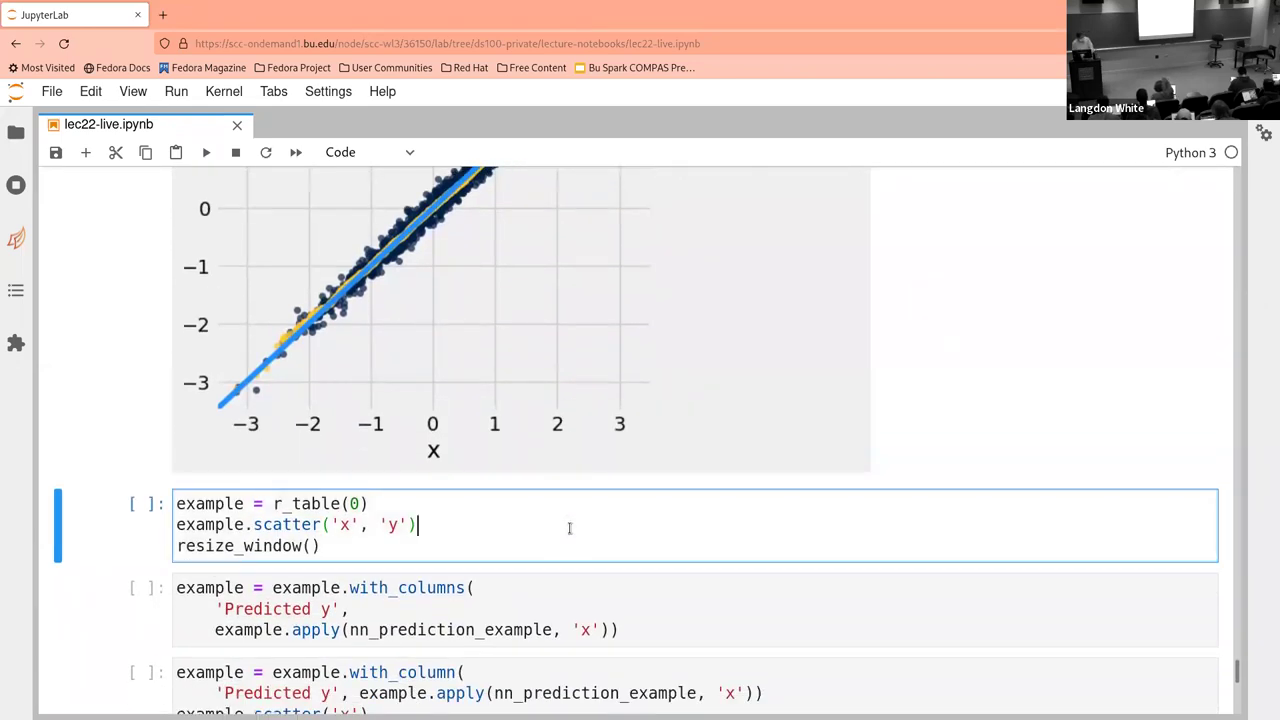
key("shift+Return")
scroll(569, 528, "down", 5)
scroll(569, 528, "down", 3)
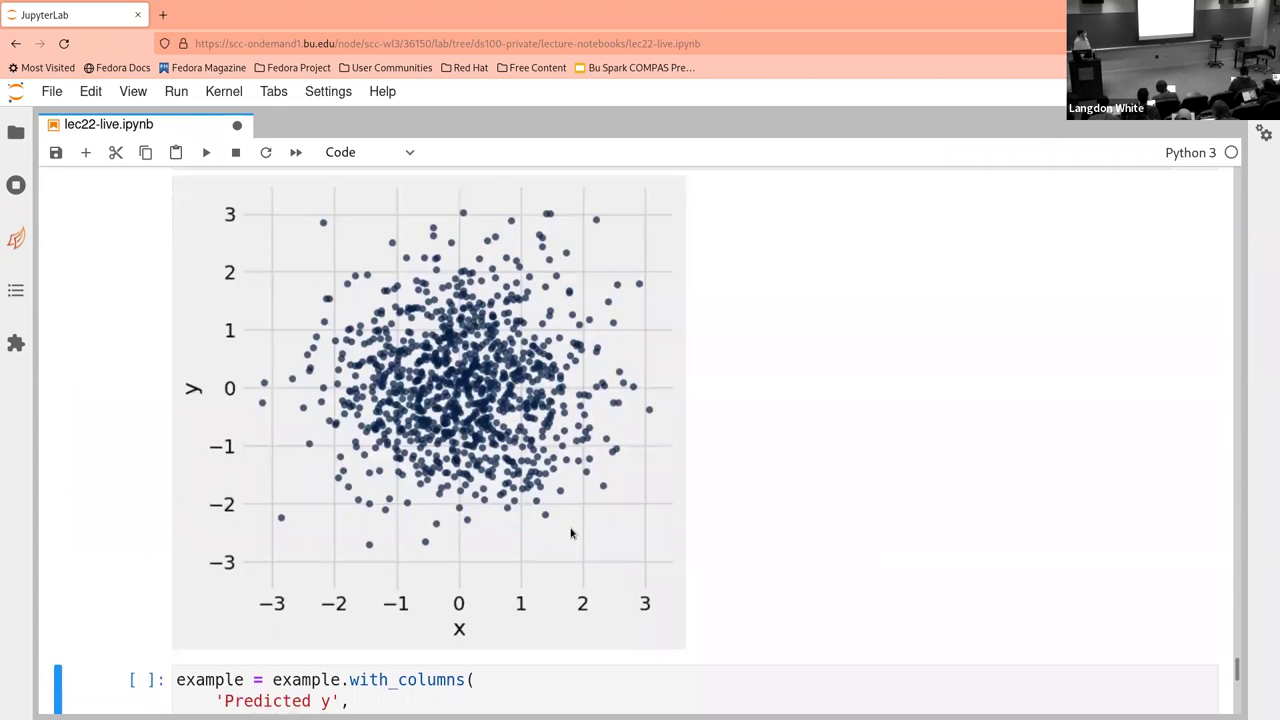
Run the cell adding nearest-neighbor predictions for the r_table(0) data and the example.scatter('x') cell, and view the plot
scroll(571, 533, "down", 6)
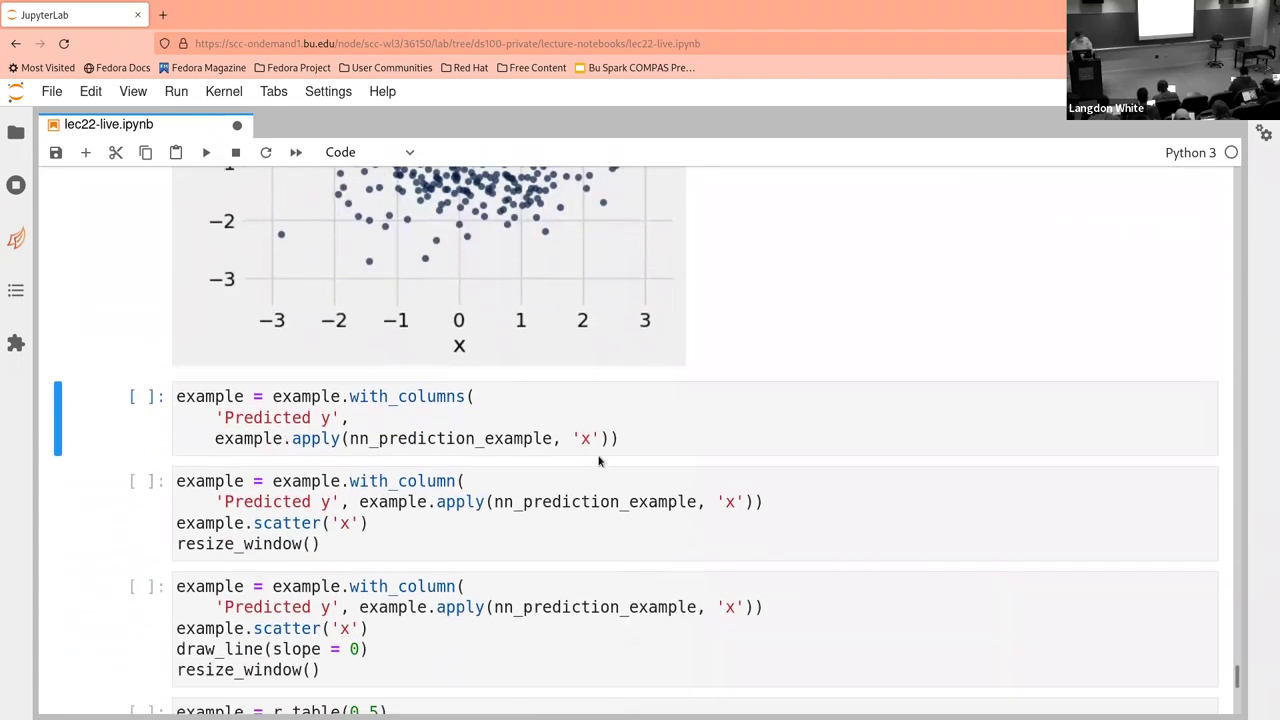
key("shift+Return")
key("shift+Return")
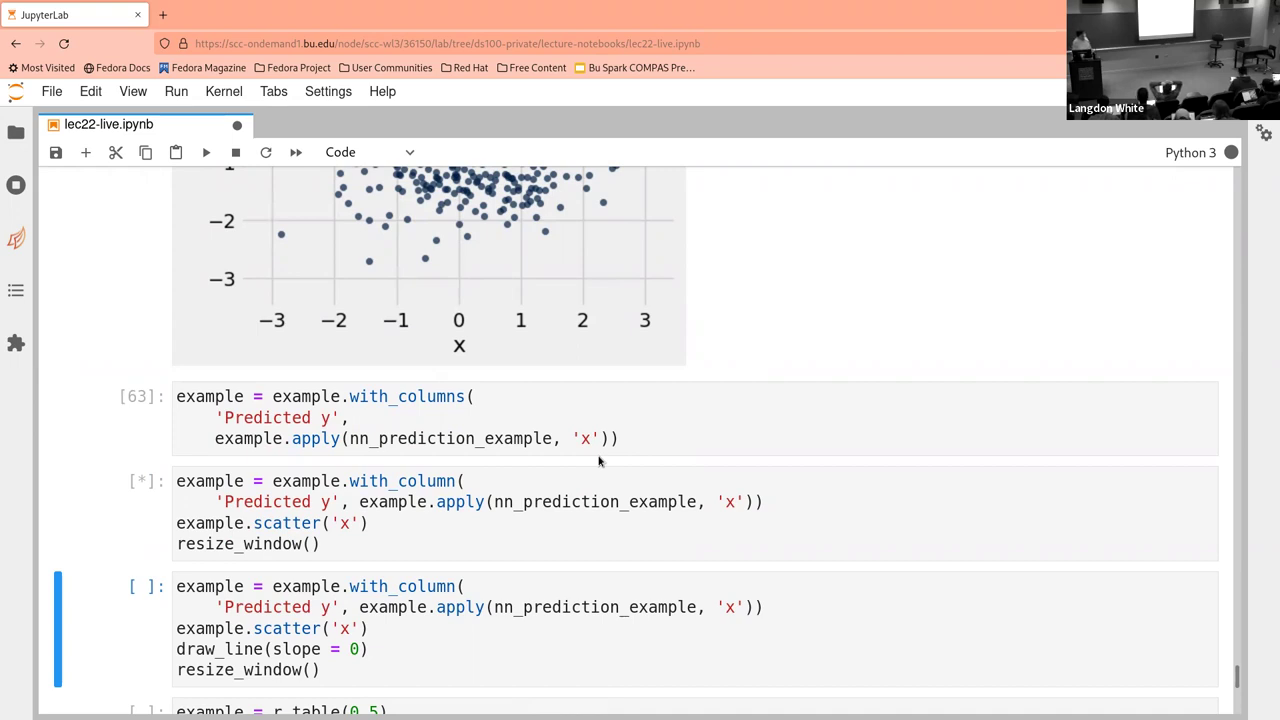
scroll(599, 461, "down", 5)
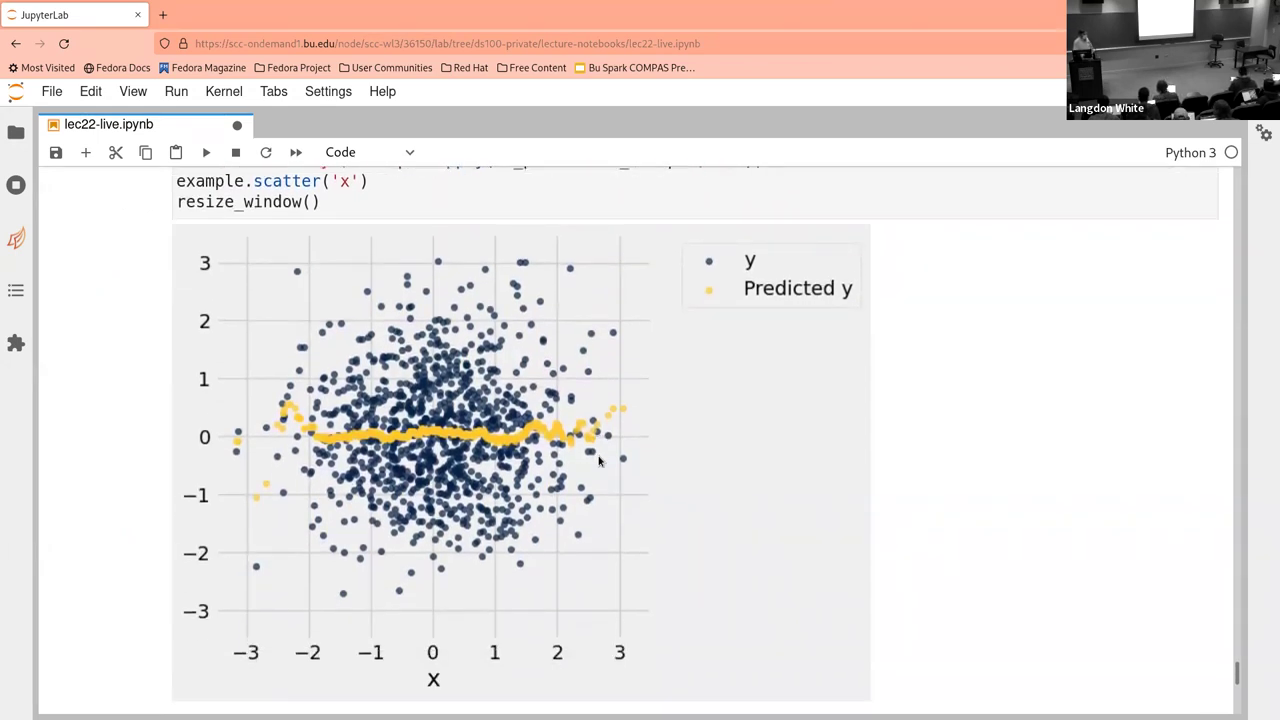
Run the scatter cell with draw_line(slope = 0) and inspect the flat line against the predicted y values
scroll(599, 461, "down", 4)
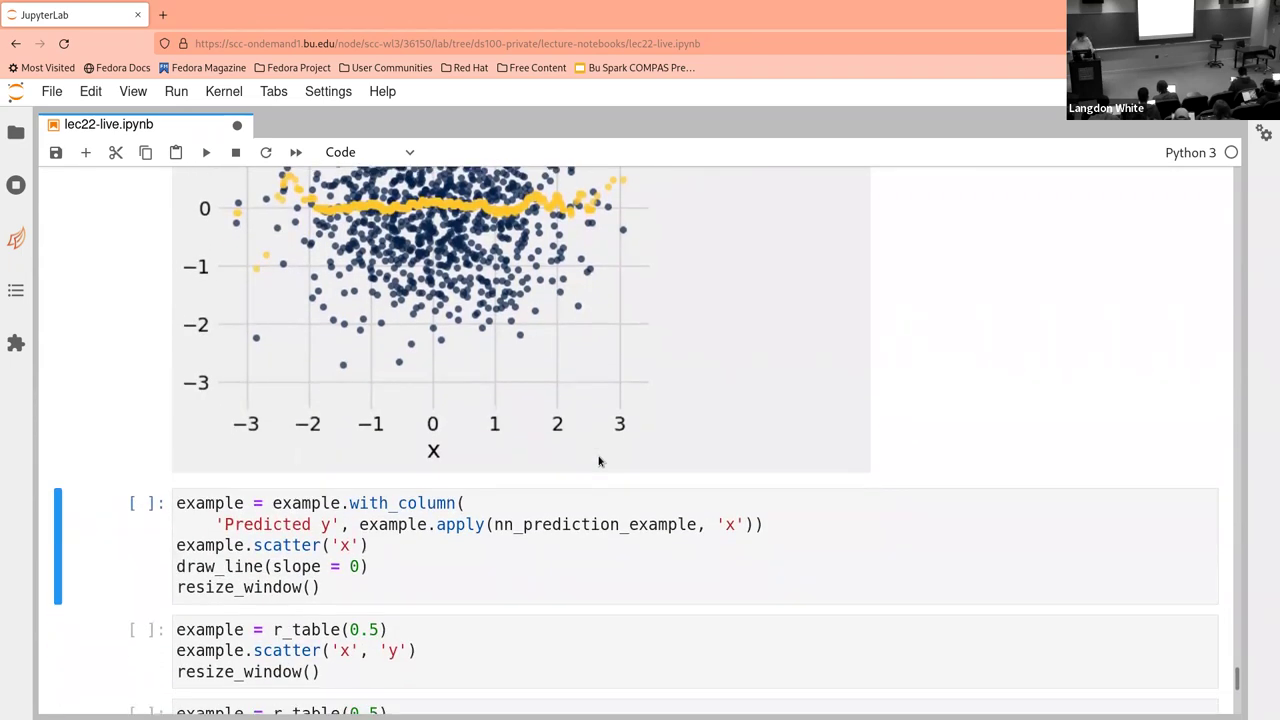
key("shift+Return")
scroll(599, 461, "down", 2)
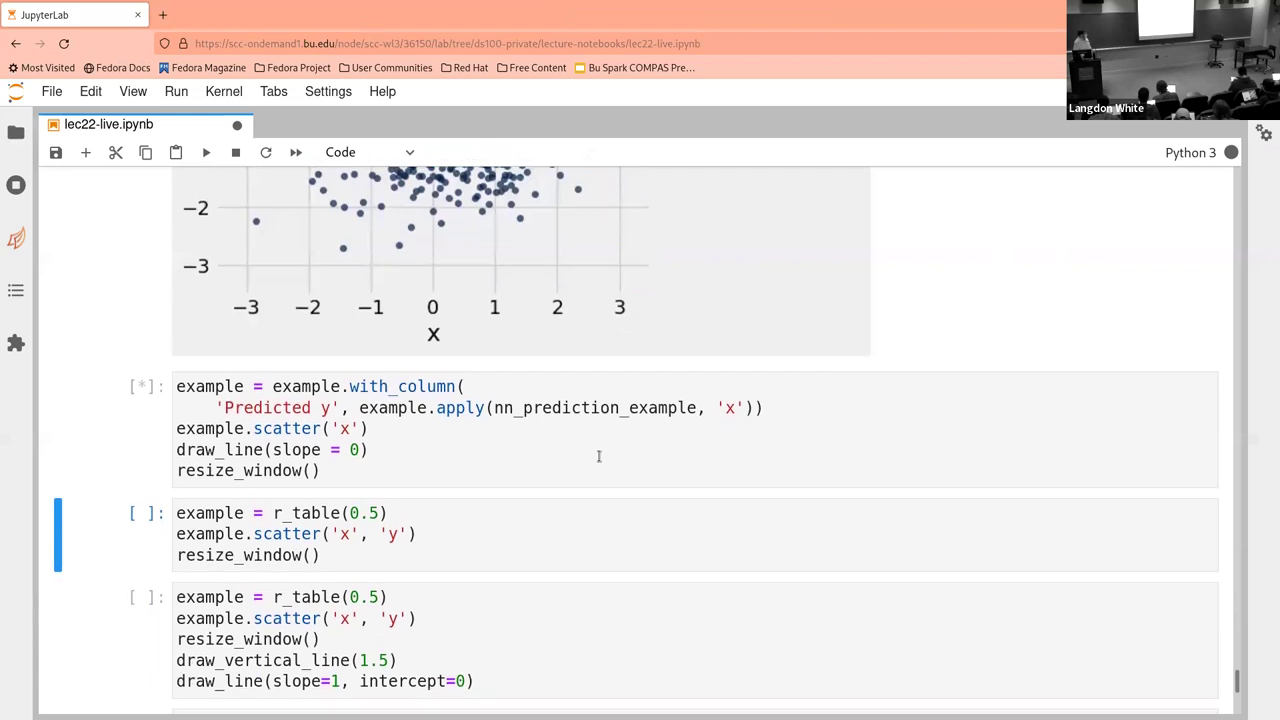
scroll(599, 456, "down", 2)
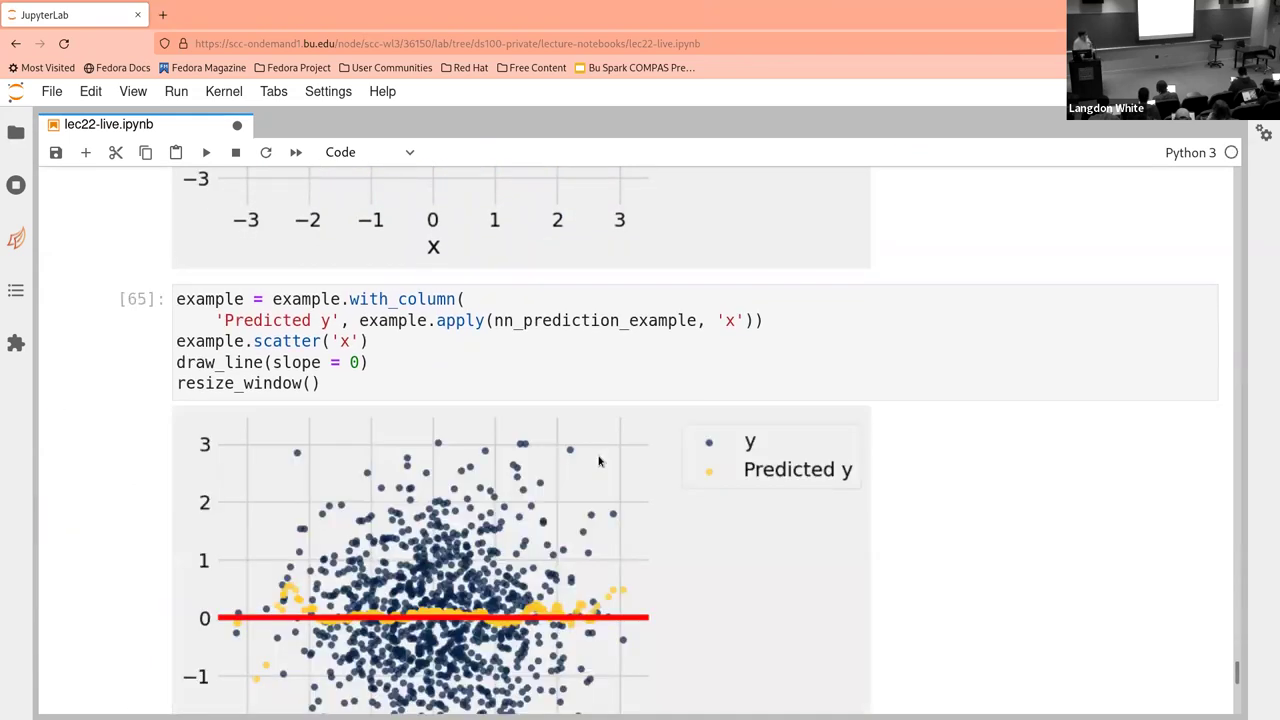
scroll(599, 461, "down", 3)
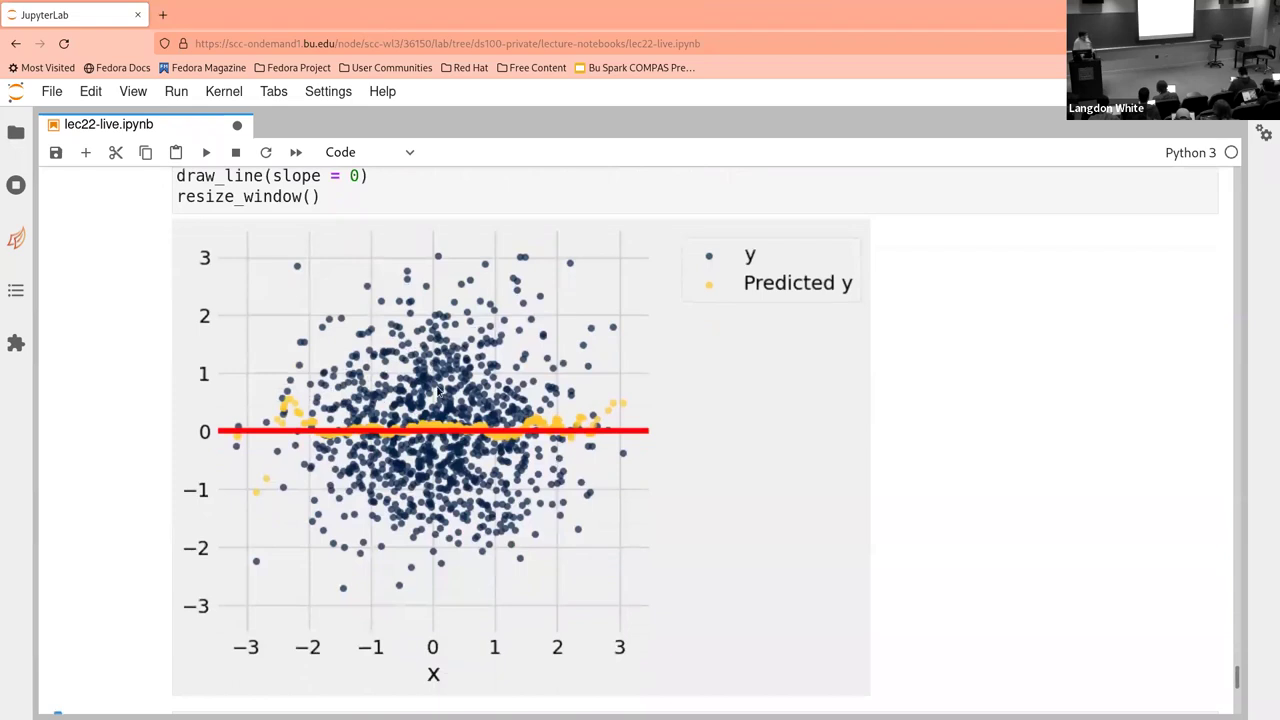
Run the r_table(0.5) cell that scatters 'x' against 'y', and disable output scrolling to show its full plot
scroll(480, 449, "down", 4)
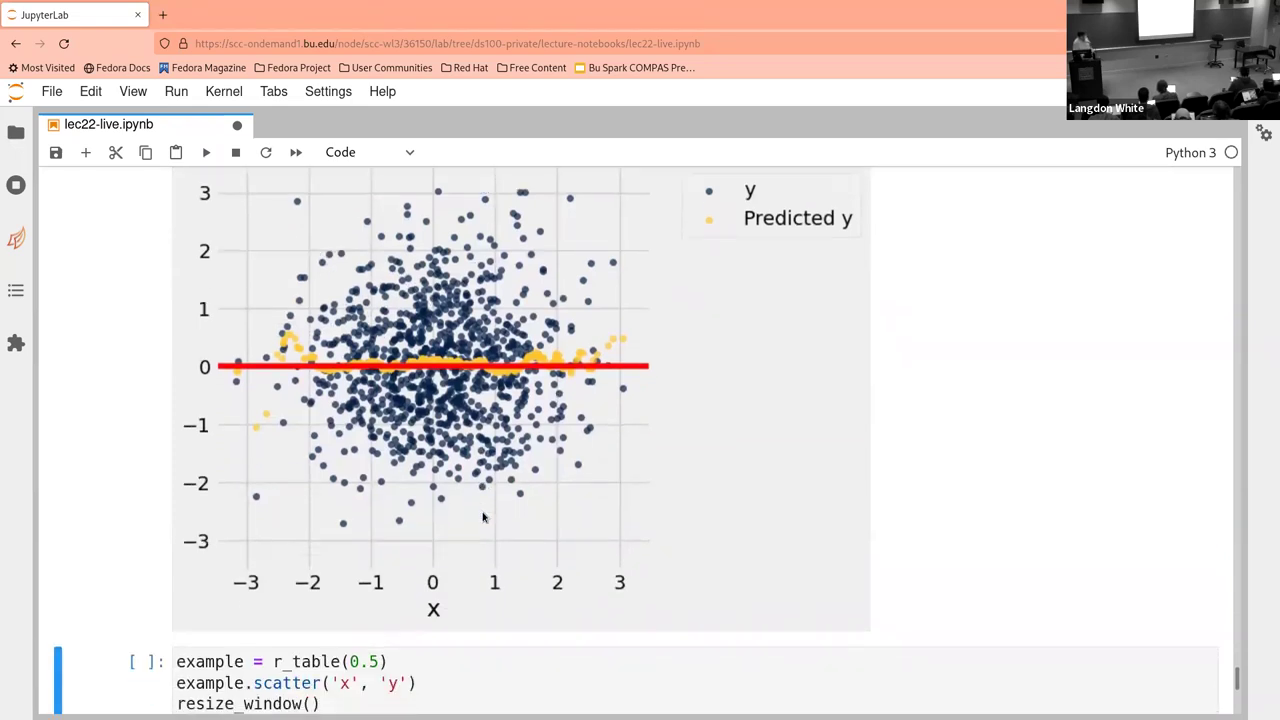
left_click(481, 513)
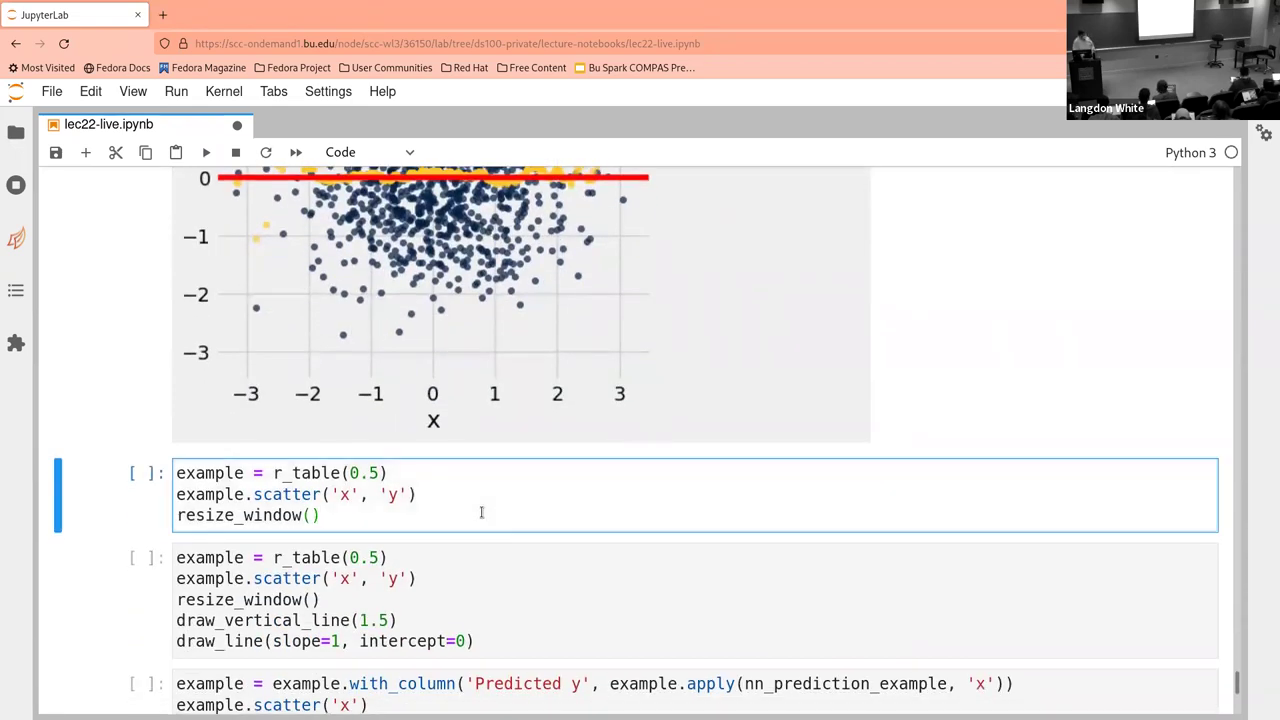
key("shift+Return")
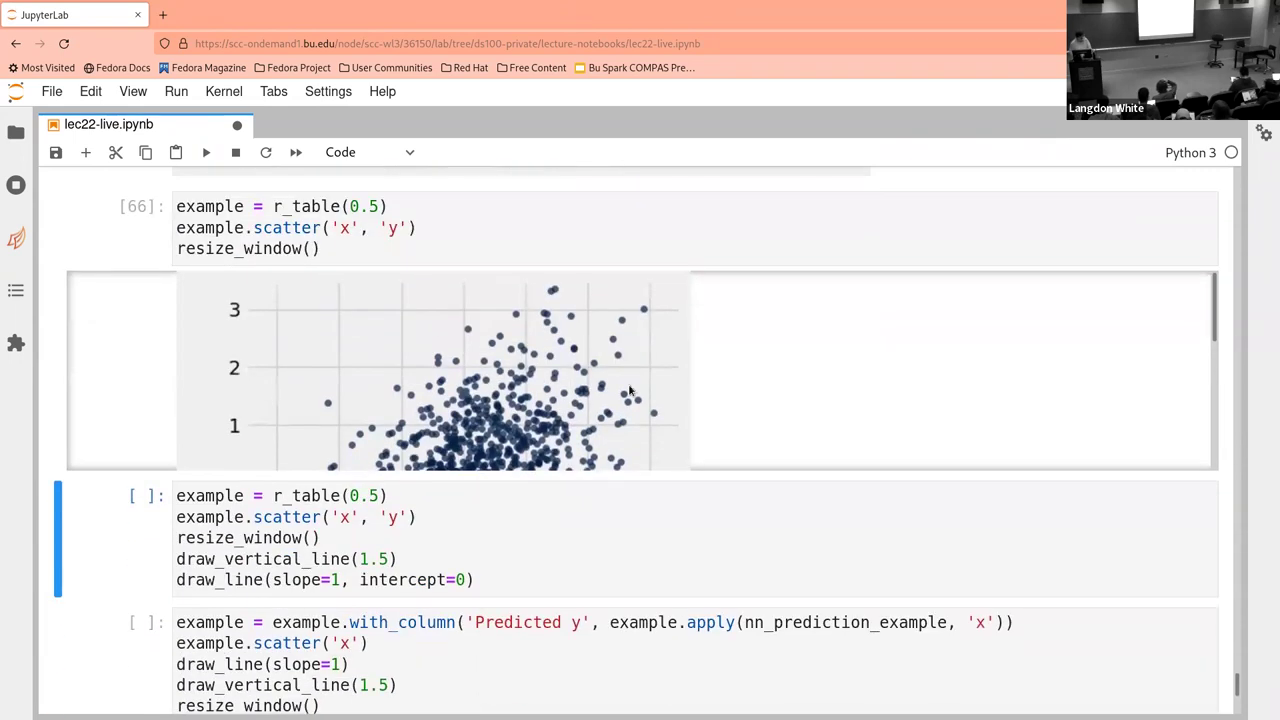
right_click(812, 358)
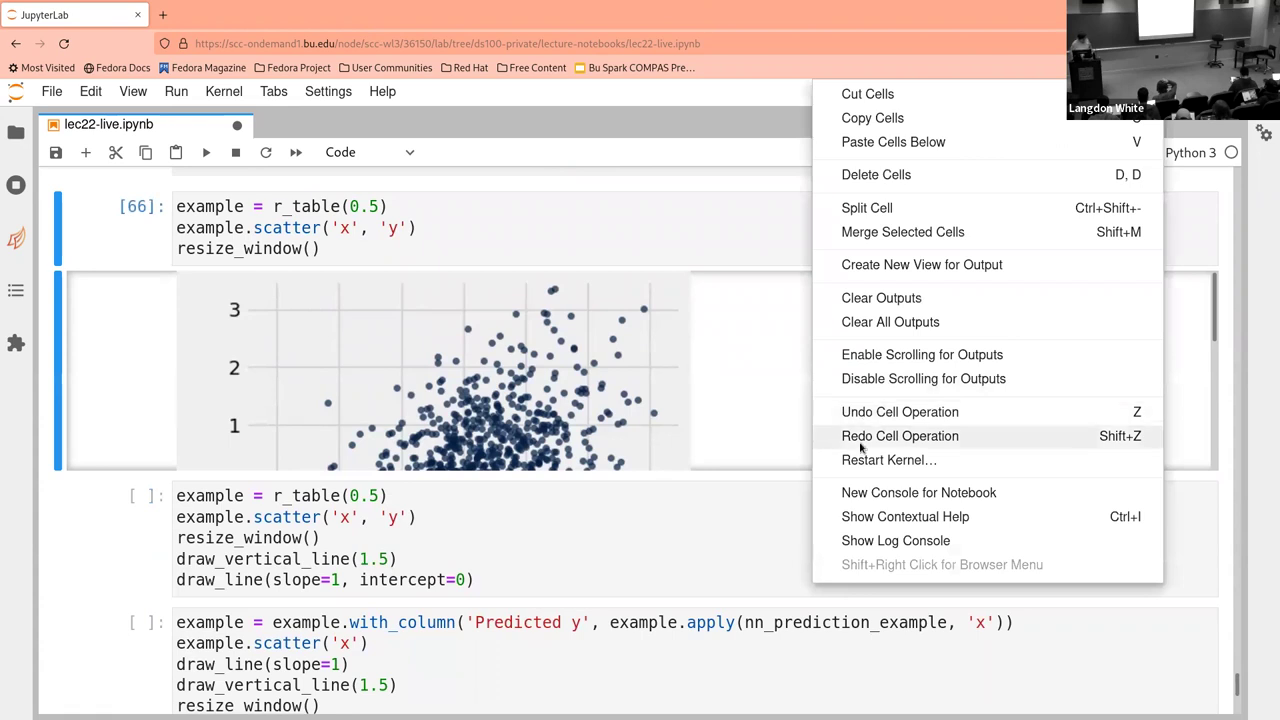
left_click(894, 379)
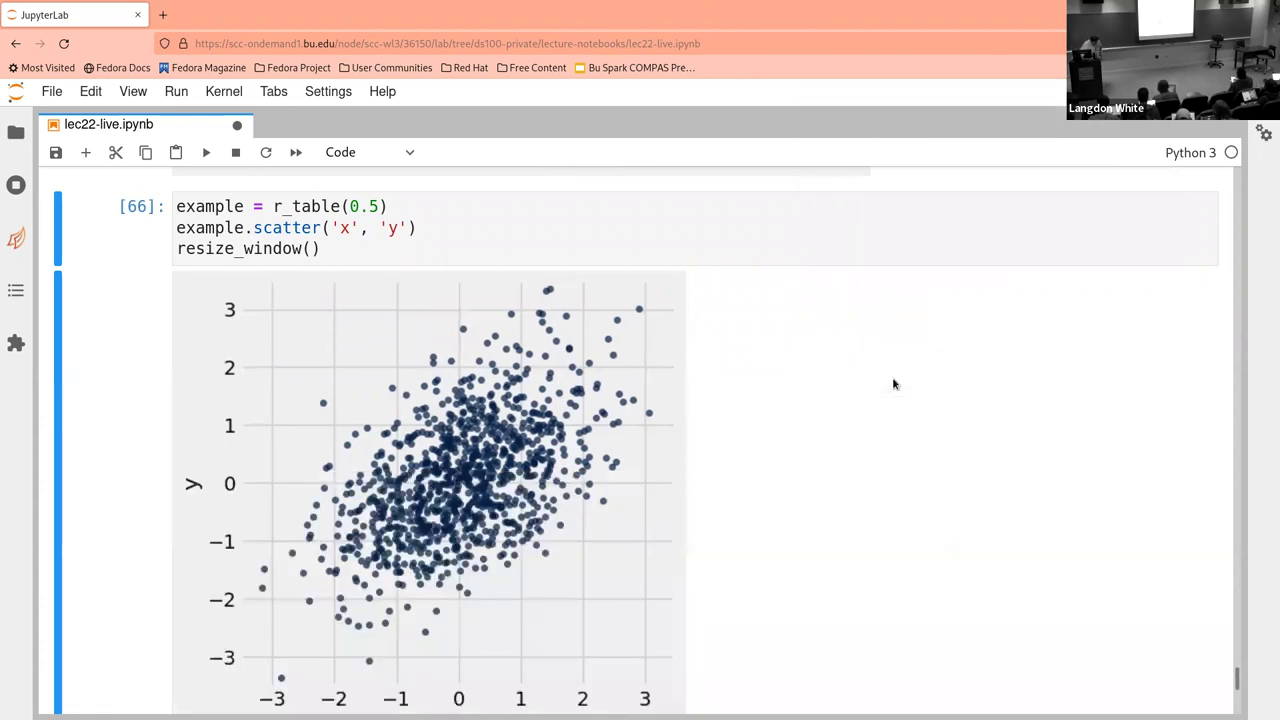
scroll(894, 384, "down", 2)
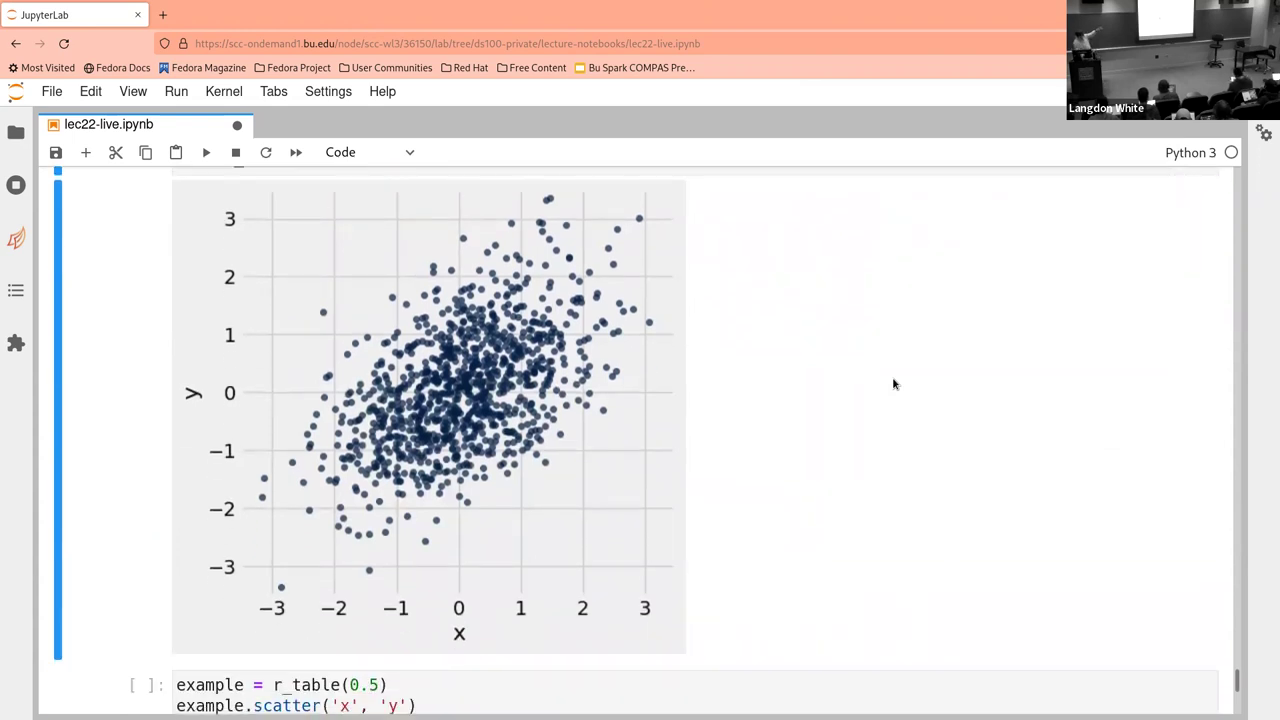
Run the r_table(0.5) cell with draw_vertical_line(1.5) and draw_line(slope=1, intercept=0), and view its plot
scroll(894, 384, "down", 5)
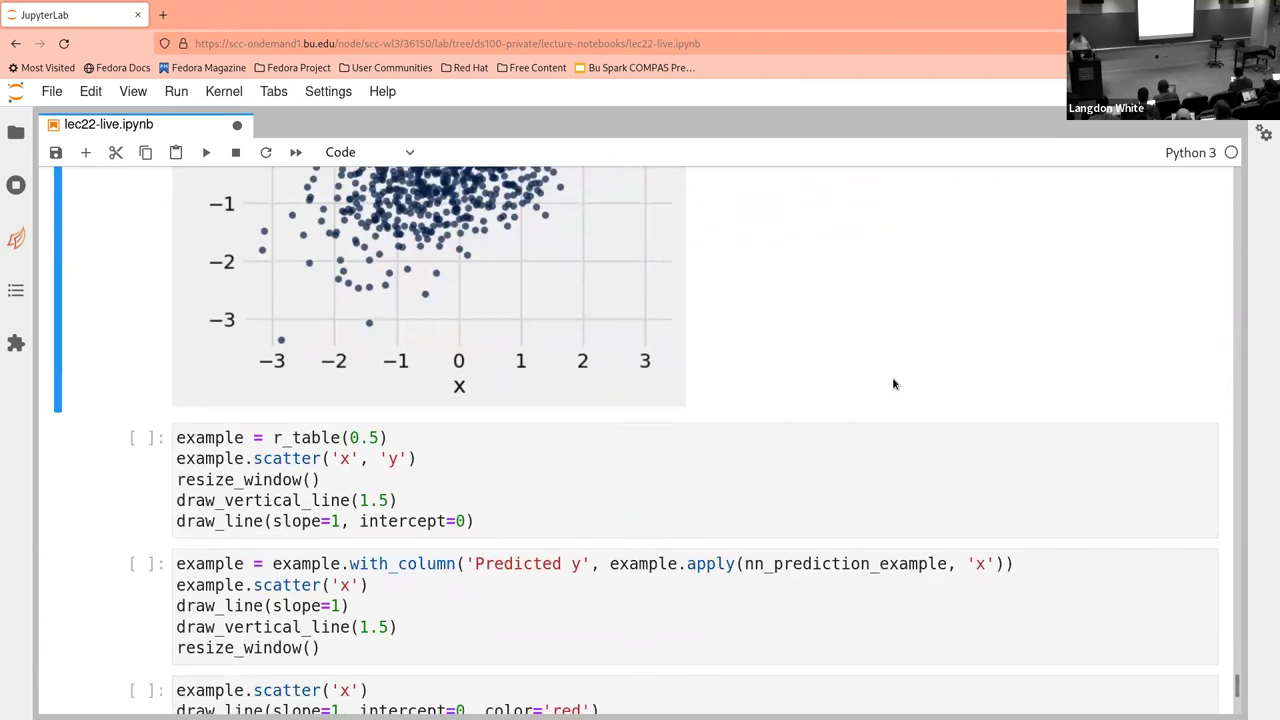
left_click(794, 550)
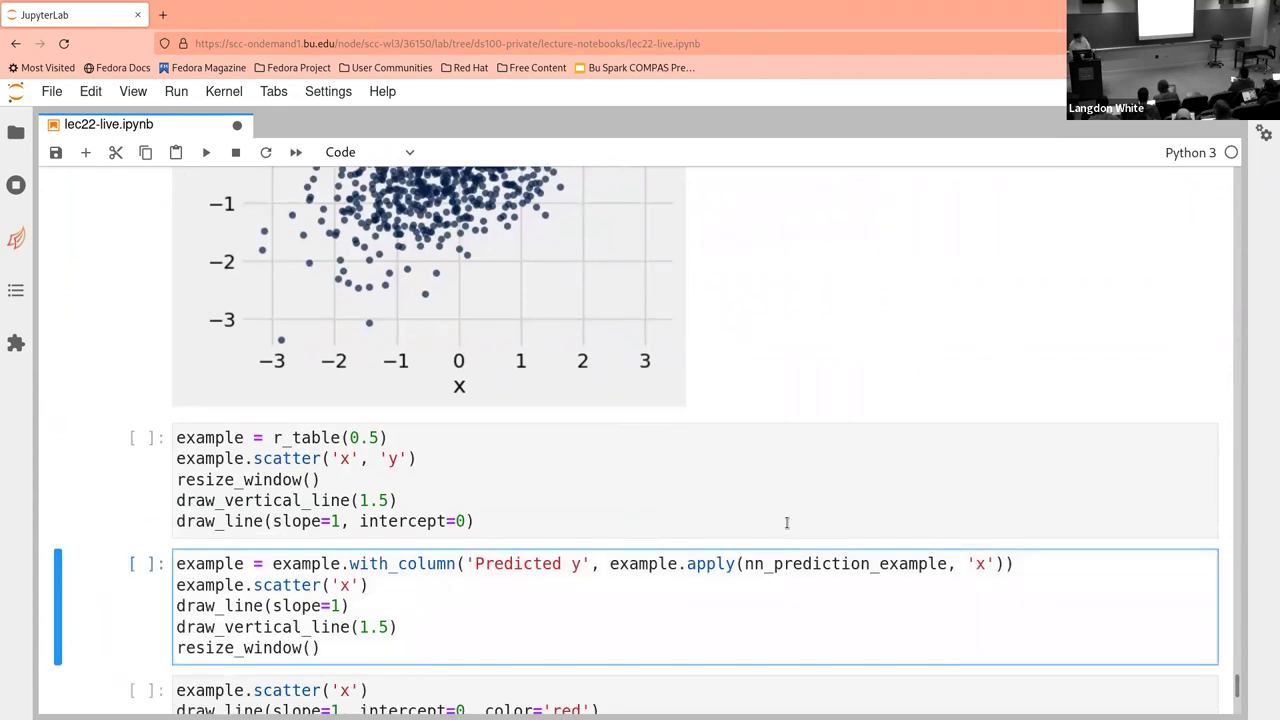
left_click(786, 522)
key("shift+Return")
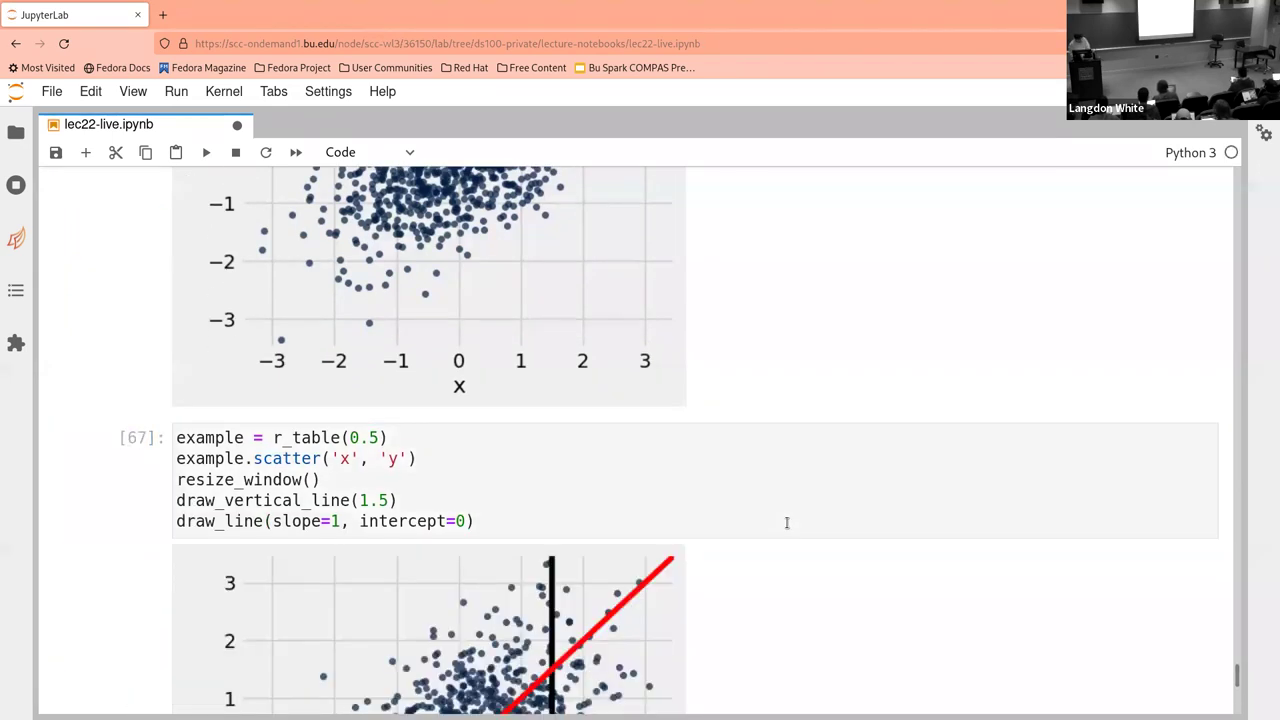
scroll(787, 522, "down", 6)
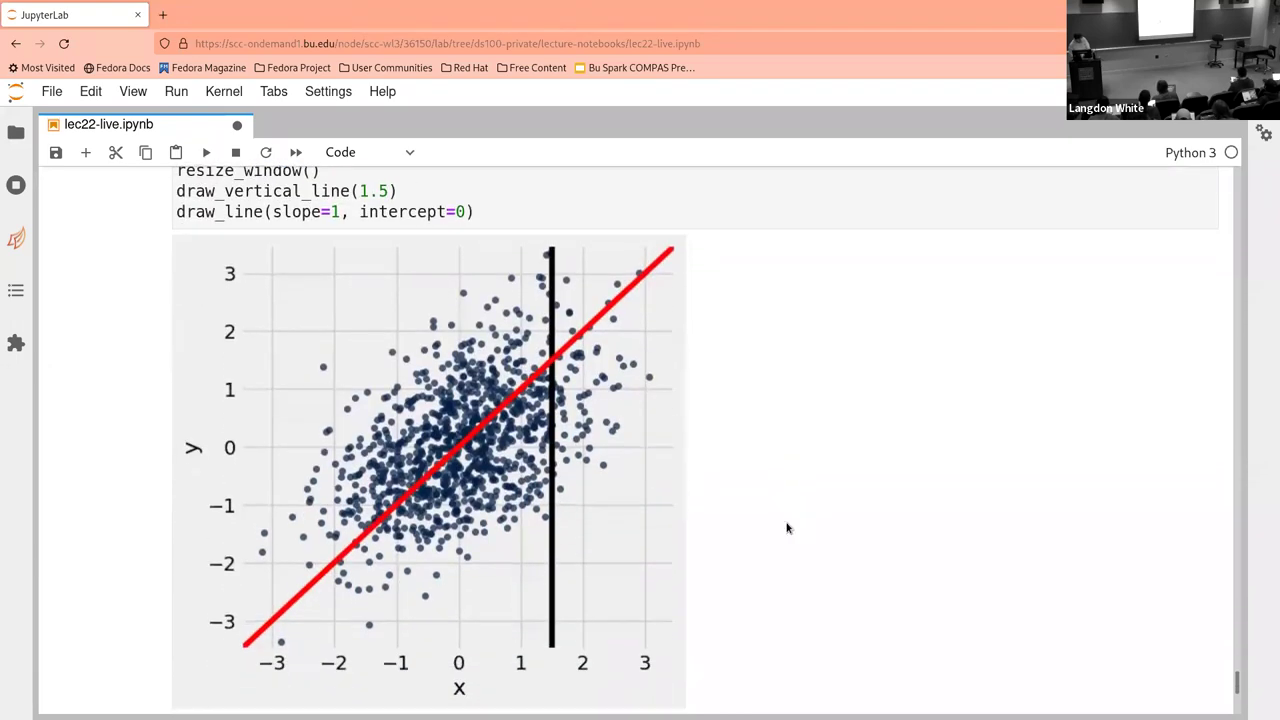
Run the cell that adds 'Predicted y' and scatters it with draw_line(slope=1) and draw_vertical_line(1.5), and view the result
key("shift+Return")
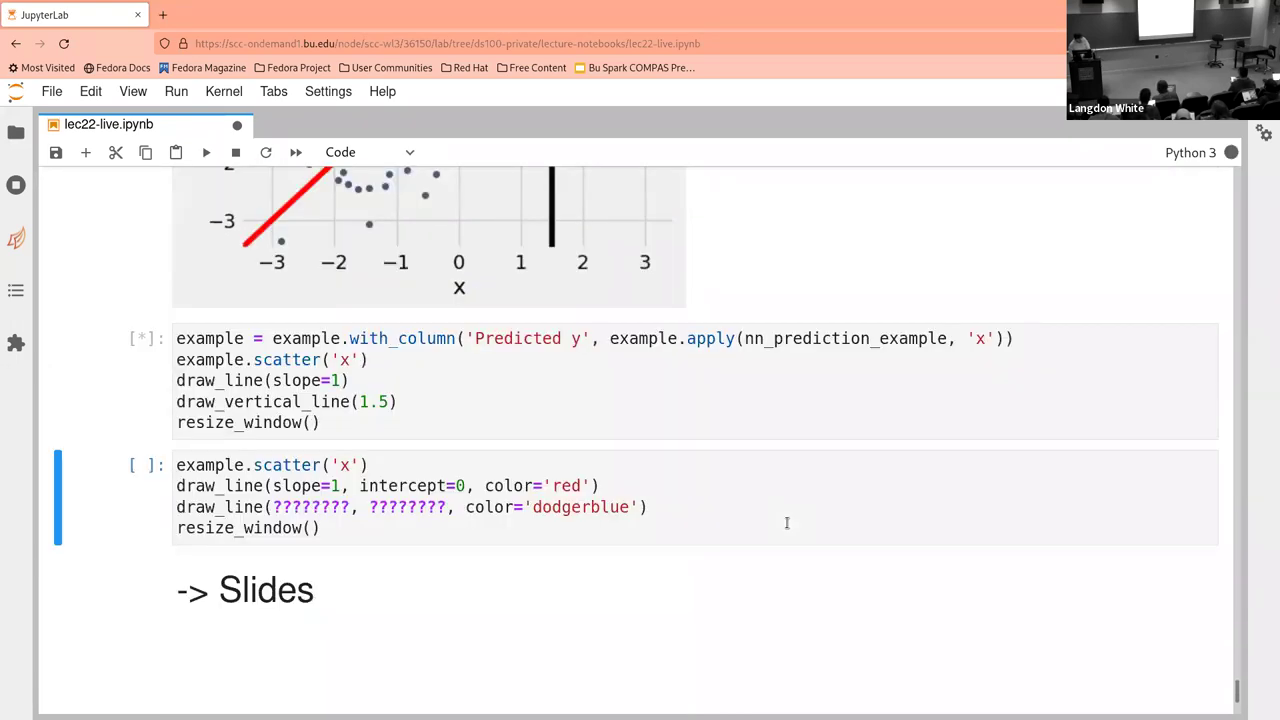
scroll(787, 522, "up", 14)
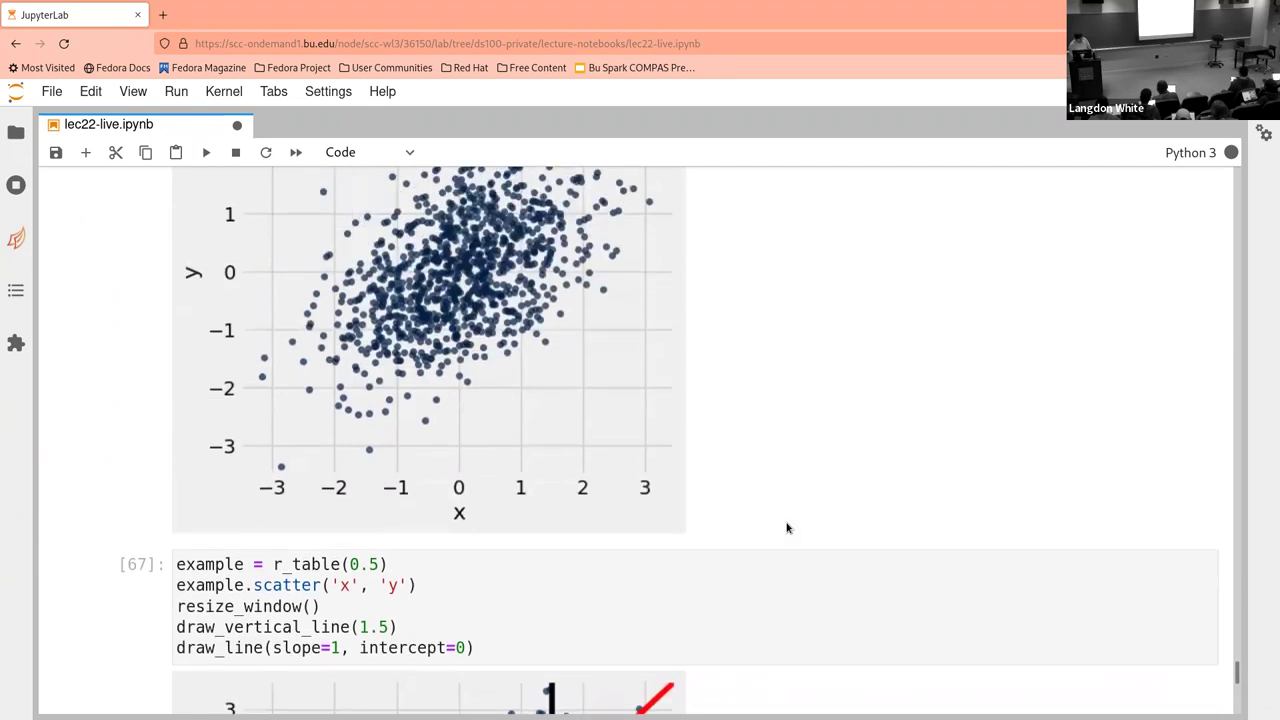
scroll(787, 528, "down", 7)
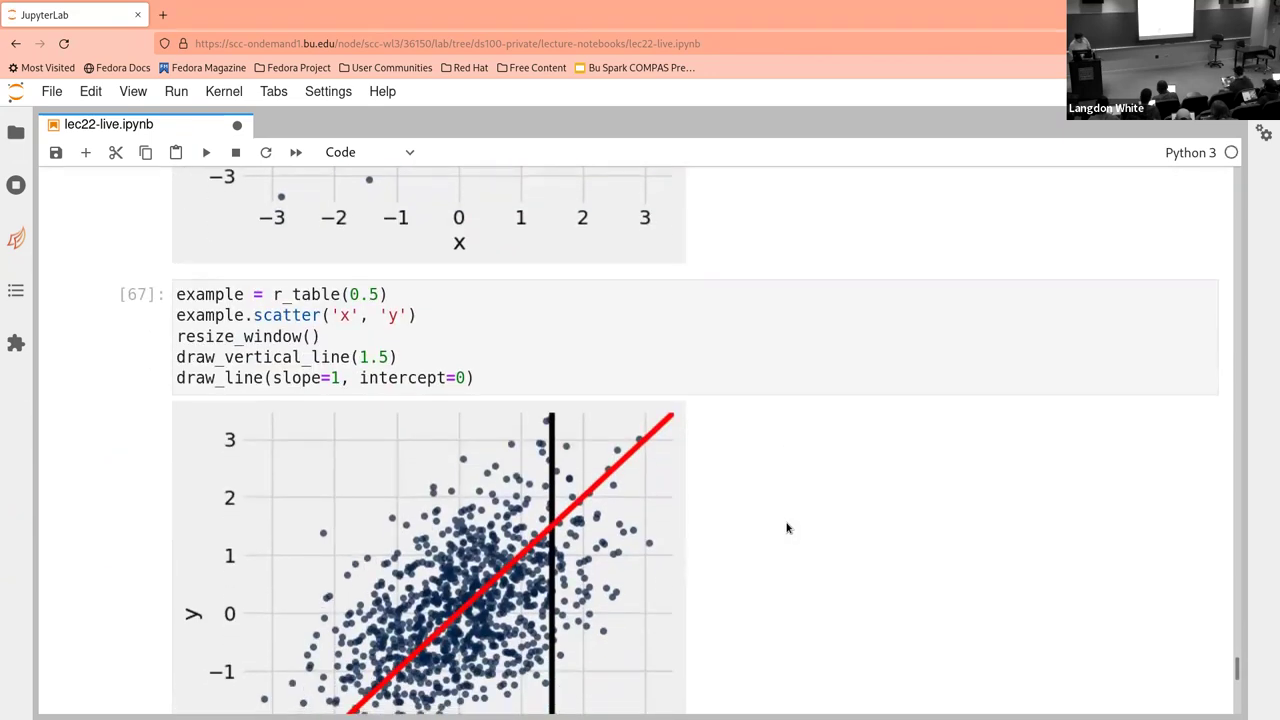
scroll(787, 528, "down", 13)
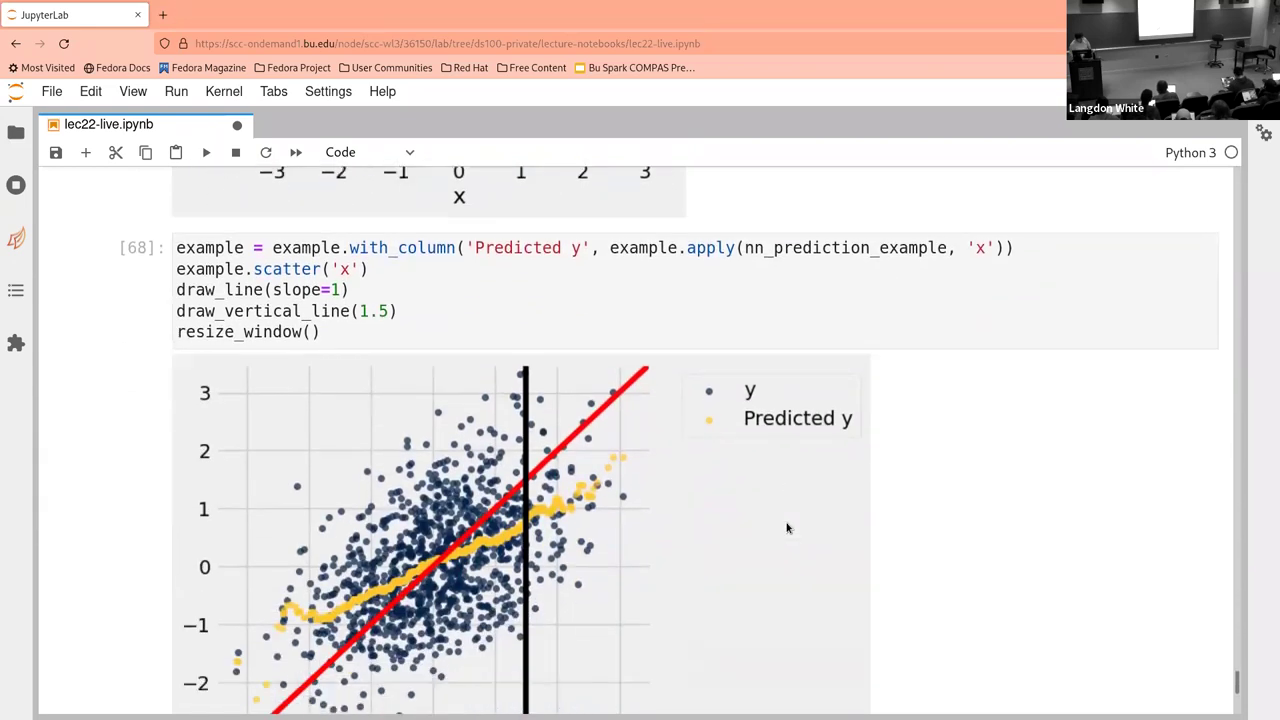
Compare the r_table(0.5) scatter with its slope-1 and vertical lines against the same plot showing the predicted y values
scroll(787, 528, "up", 8)
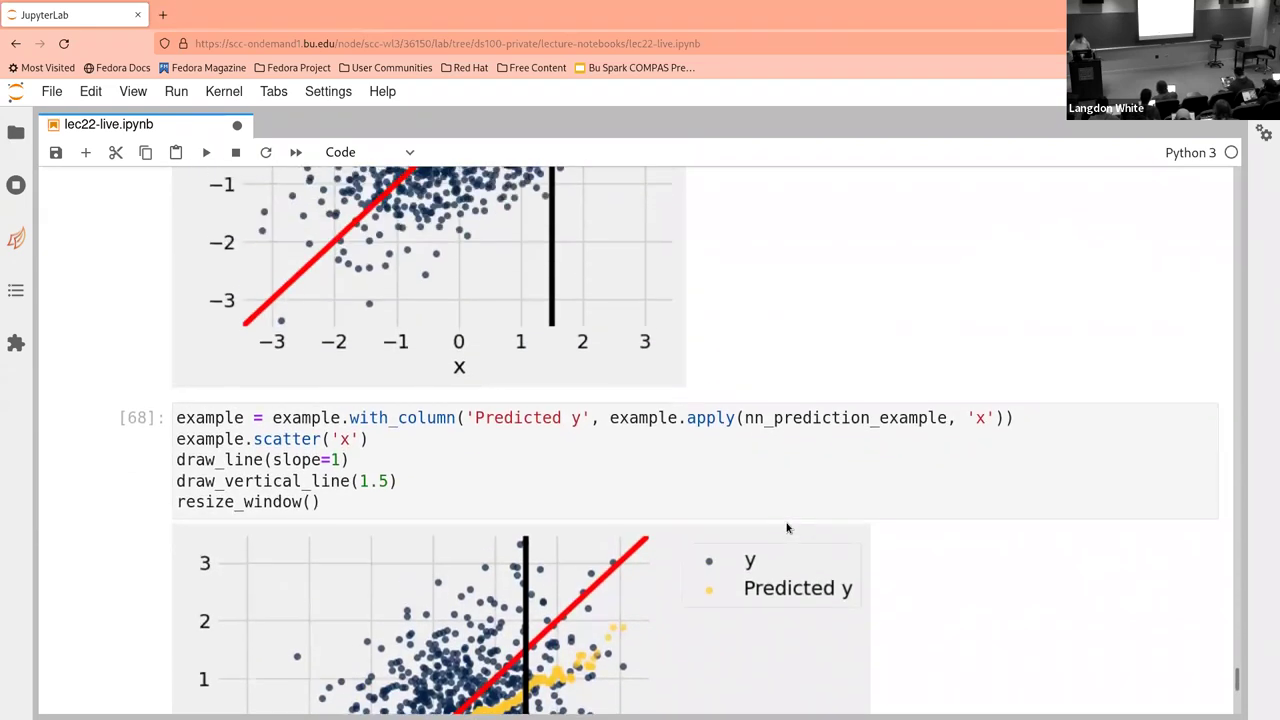
scroll(787, 528, "up", 3)
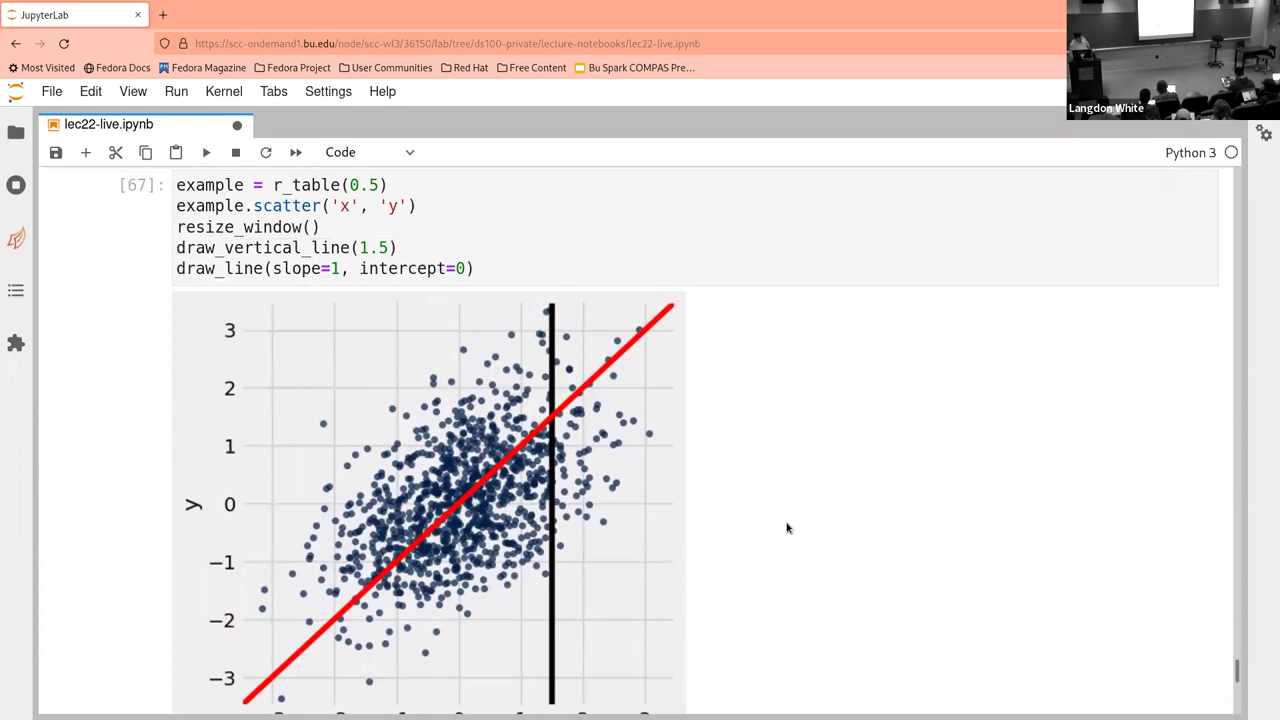
scroll(787, 528, "down", 2)
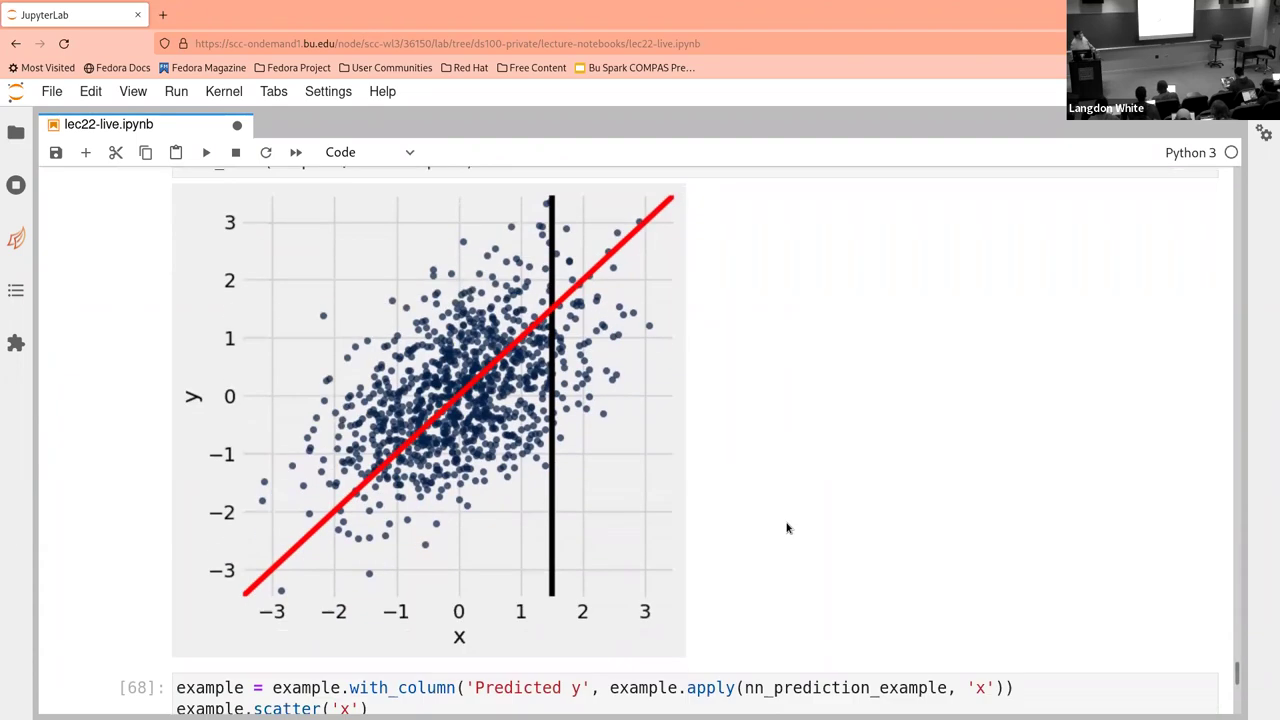
scroll(787, 528, "down", 3)
scroll(787, 526, "up", 2)
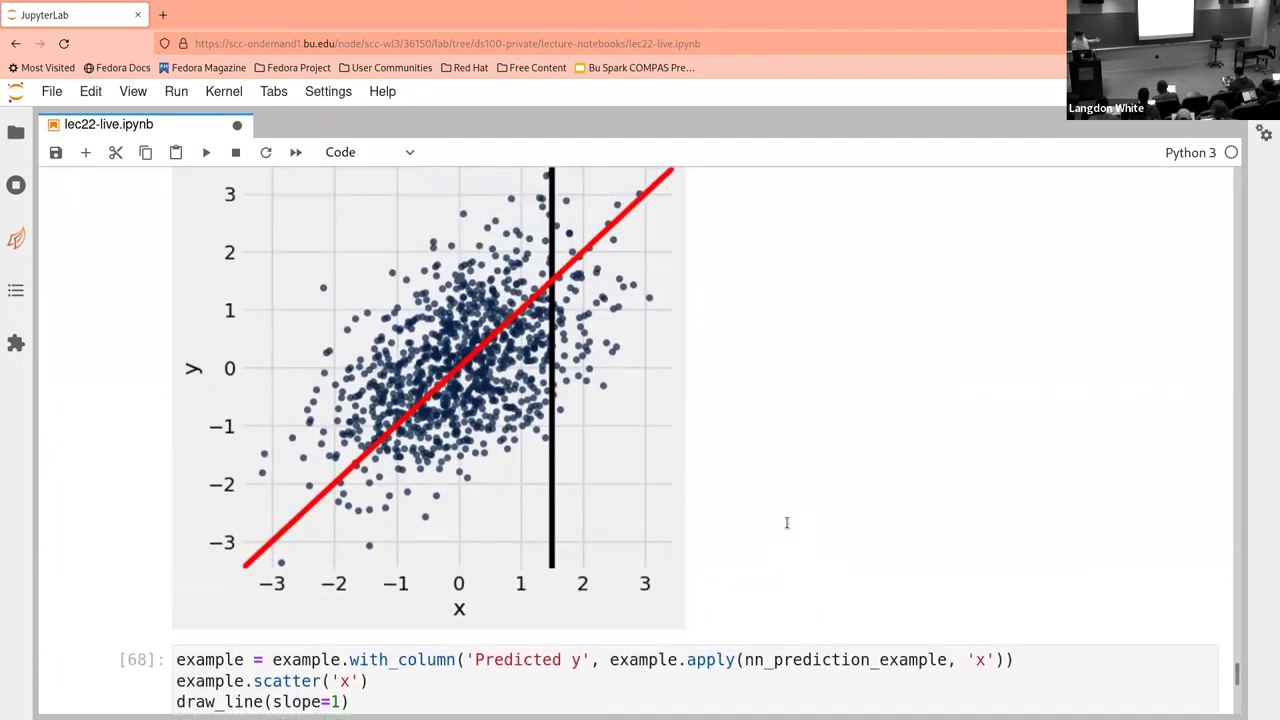
scroll(787, 523, "up", 3)
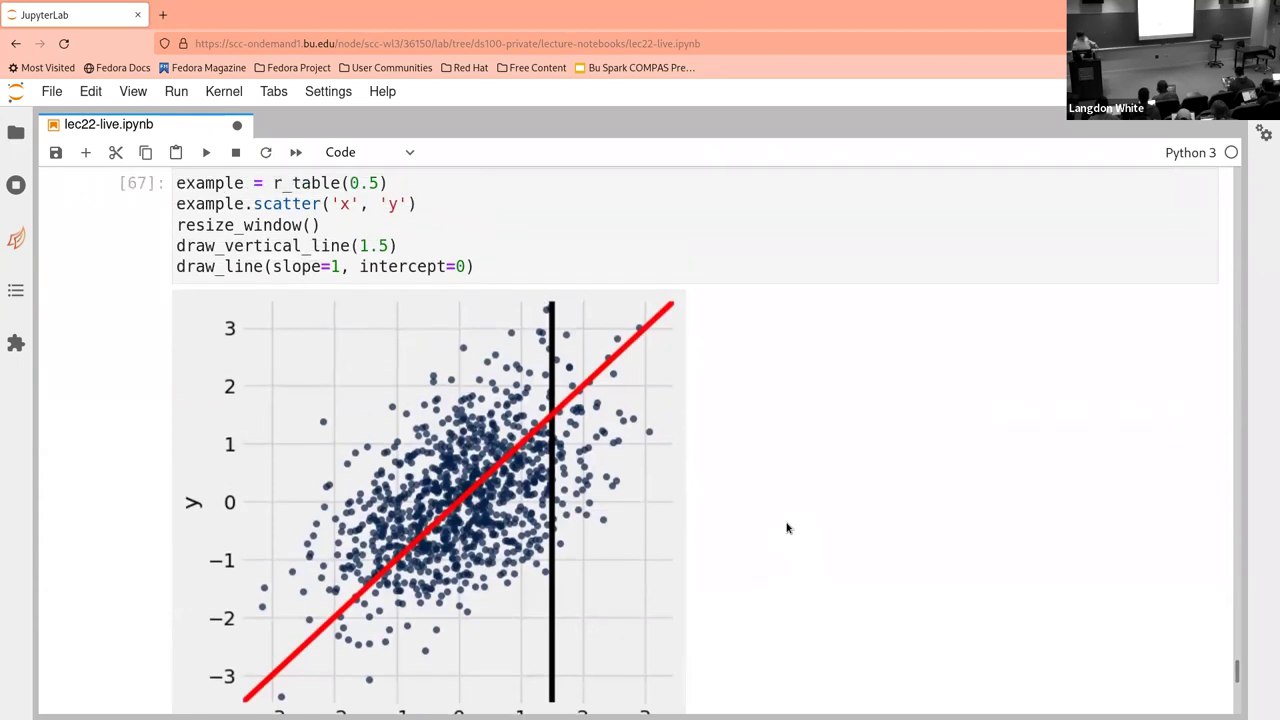
scroll(787, 528, "down", 10)
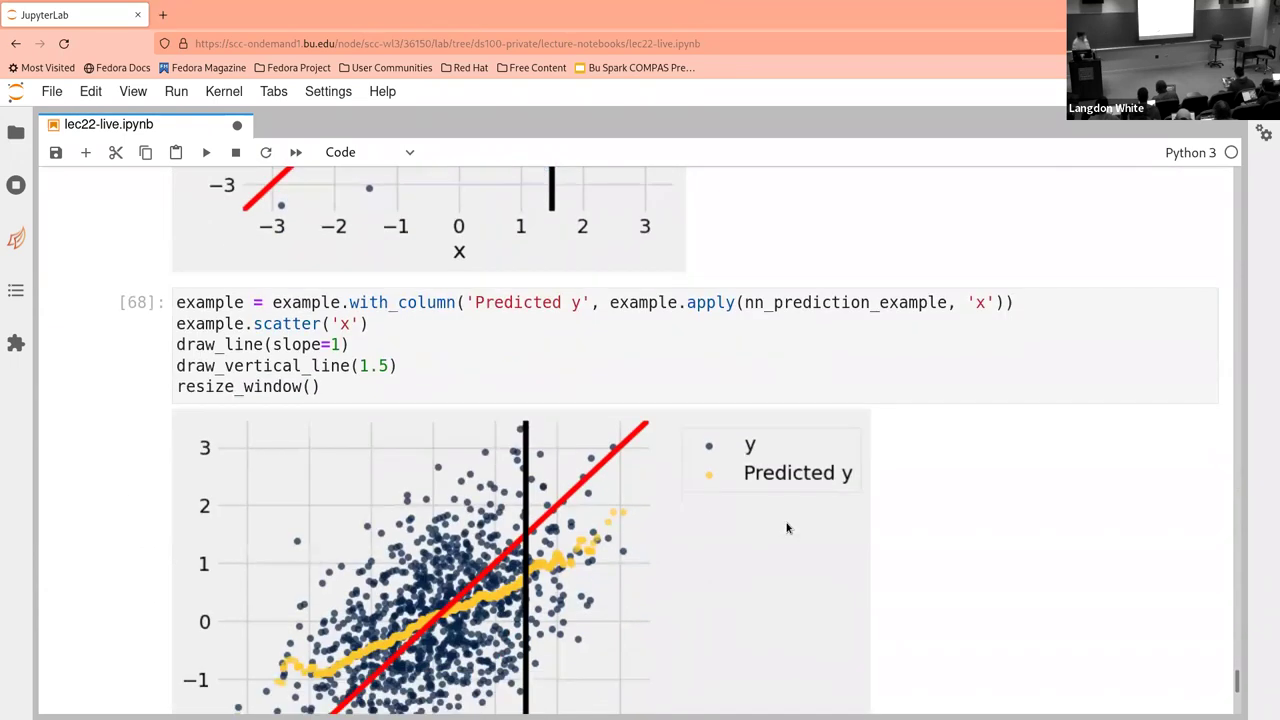
scroll(787, 527, "down", 1)
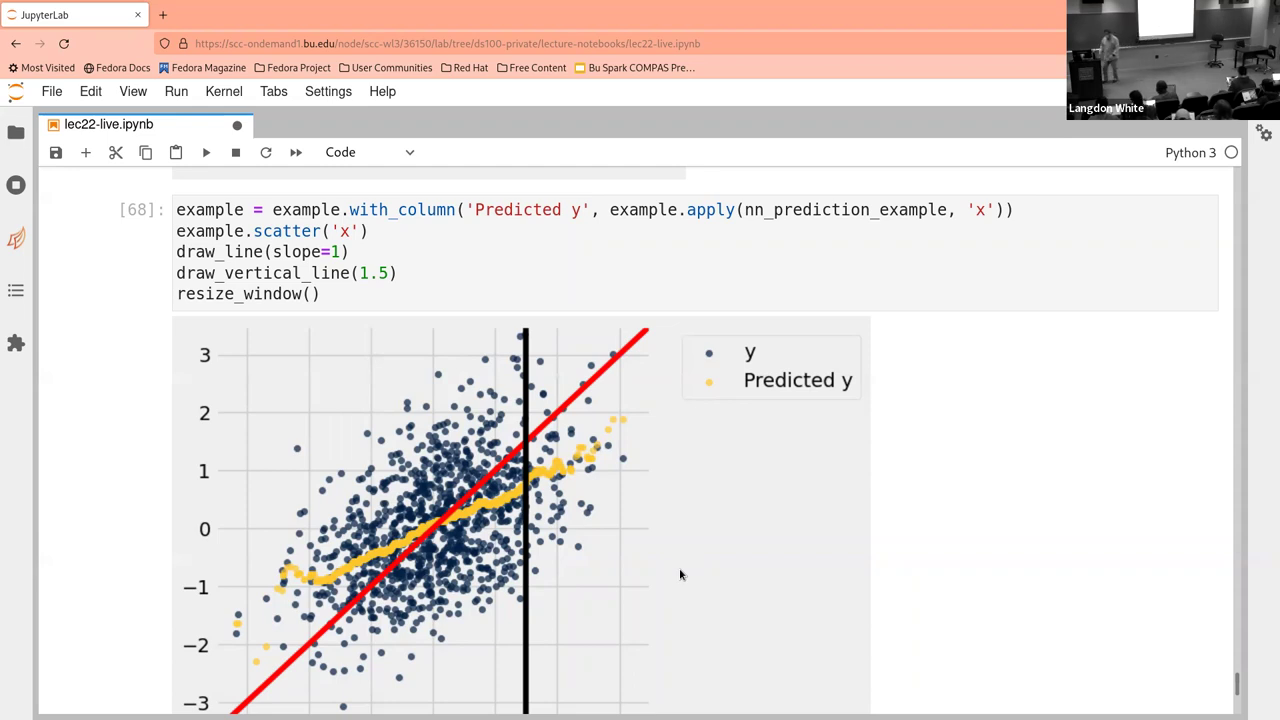
Replace the first placeholder in the dodgerblue draw_line call of the last code cell with 0.5
scroll(680, 574, "down", 3)
scroll(680, 574, "down", 3)
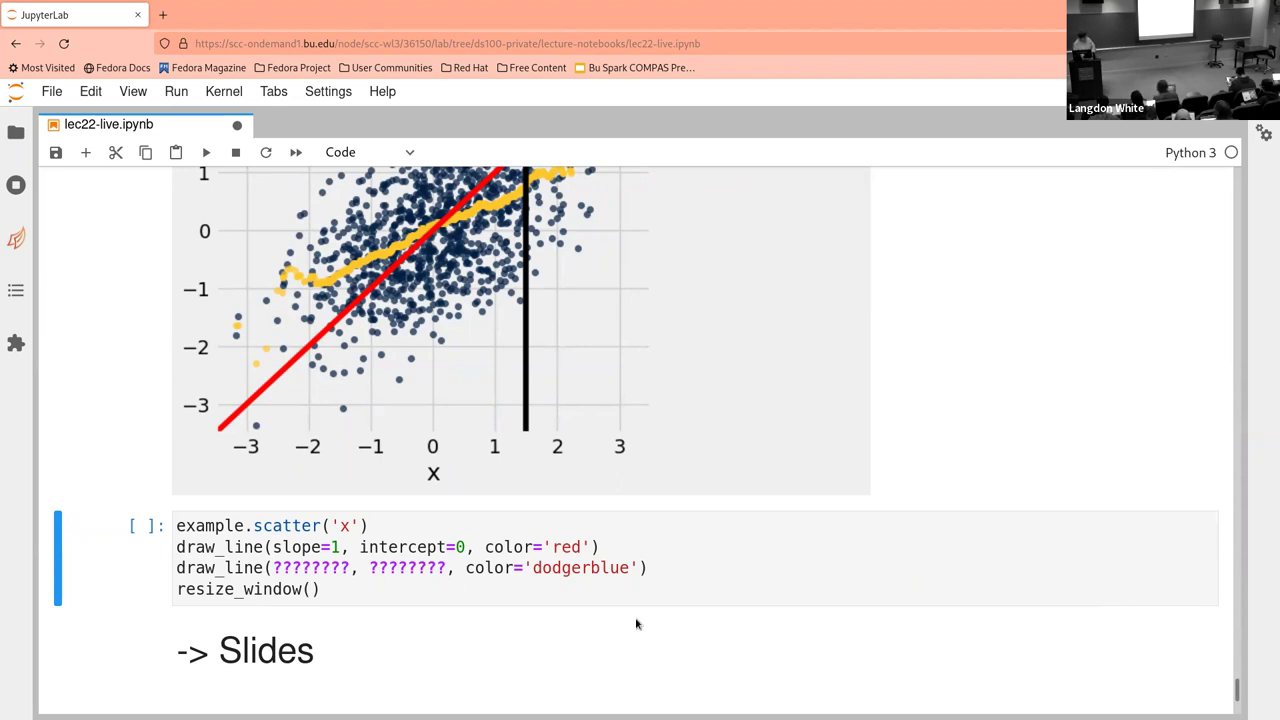
left_click(339, 567)
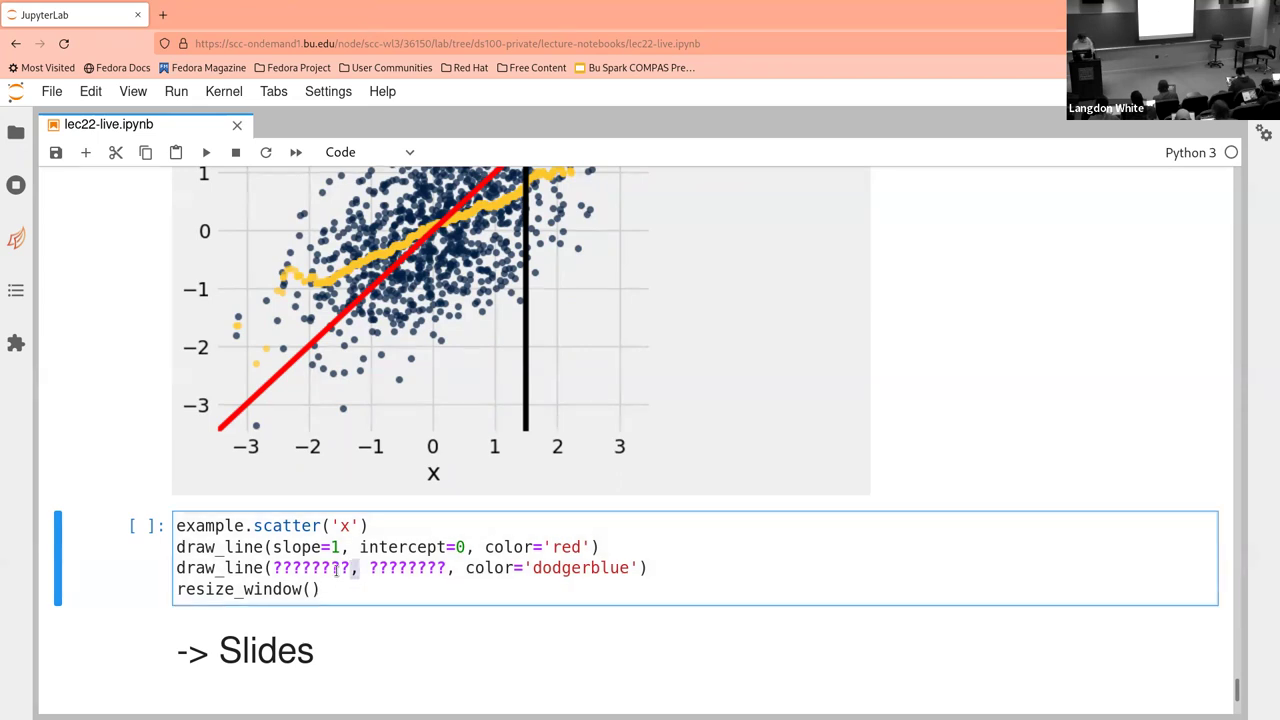
double_click(337, 568)
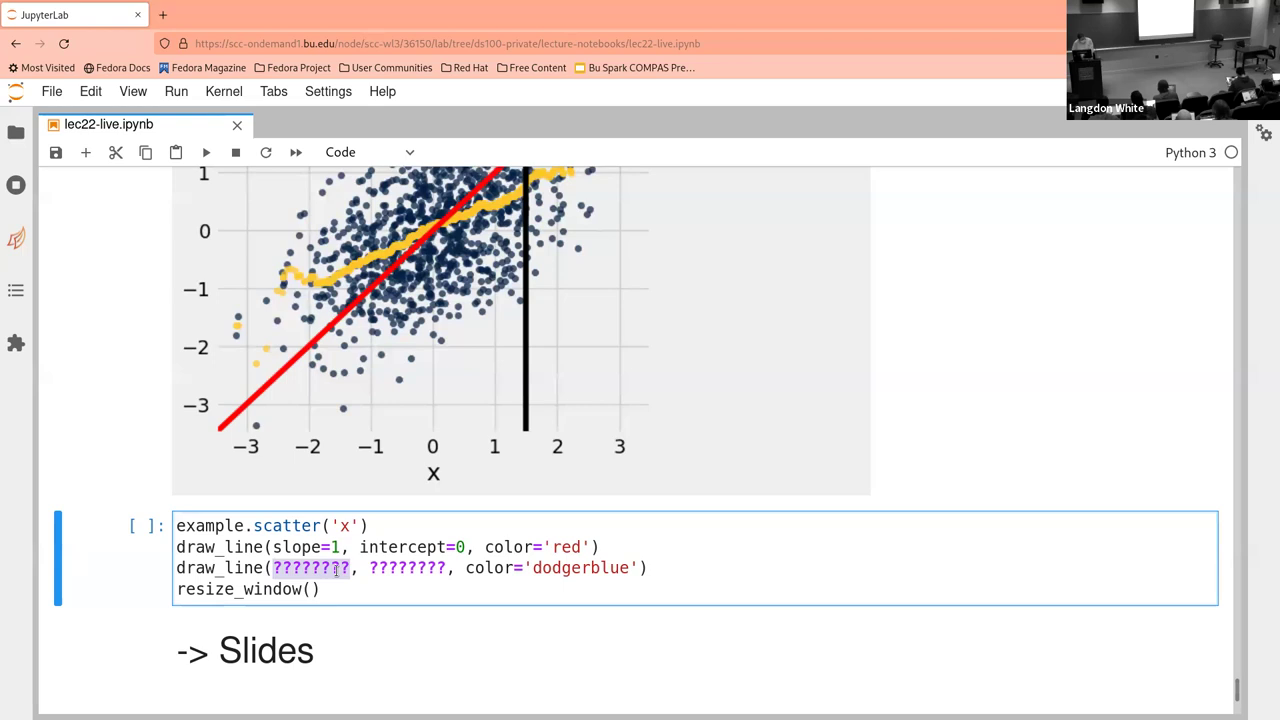
type("0.5")
Replace the remaining placeholder in the dodgerblue draw_line call with intercept=0
key("Right")
key("Right")
key("Right")
key("Right")
key("Right")
key("Right")
double_click(336, 568)
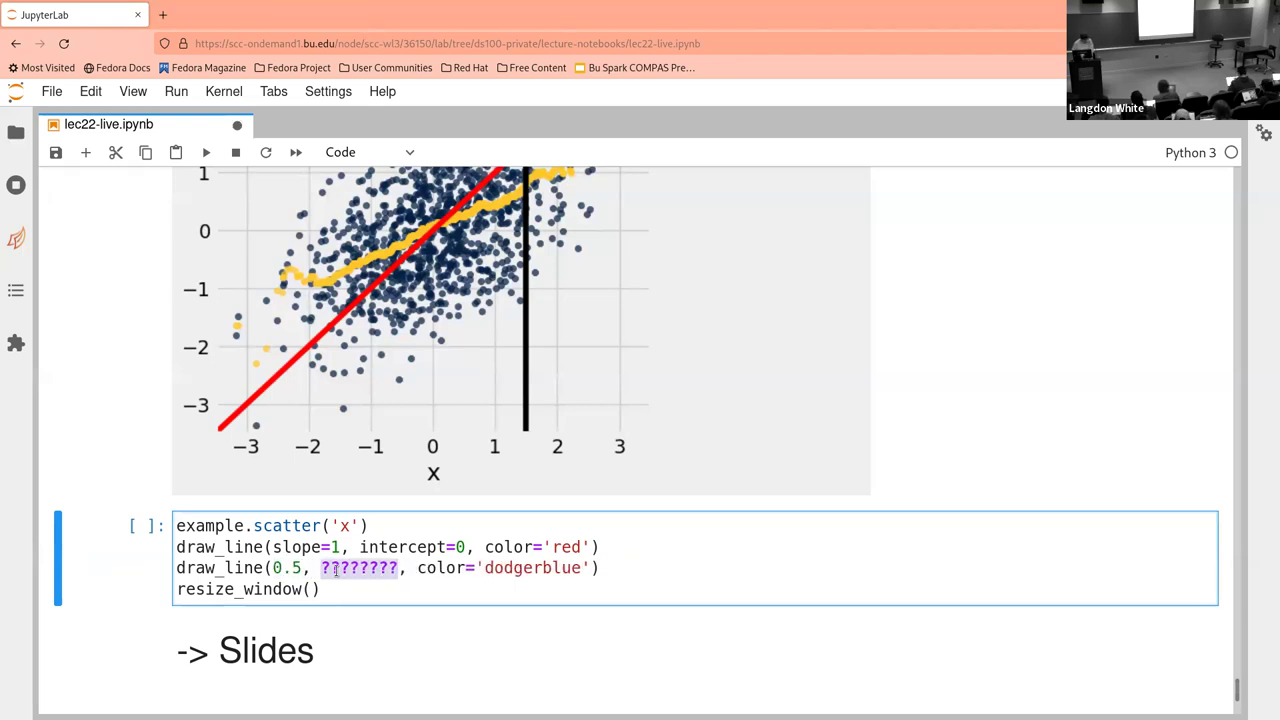
type("interc")
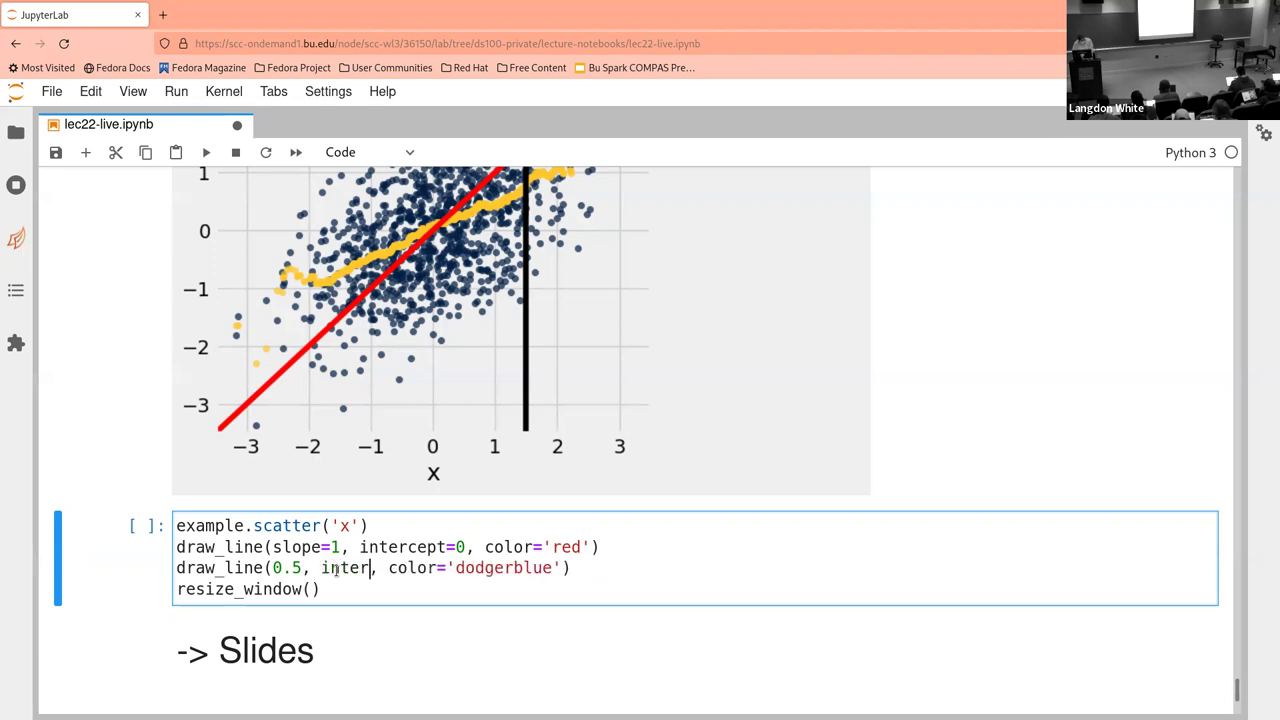
type("ept=0")
Turn the 0.5 argument of the dodgerblue draw_line call into slope=0.5 and run the cell
key("Left")
key("Left")
type("slope=")
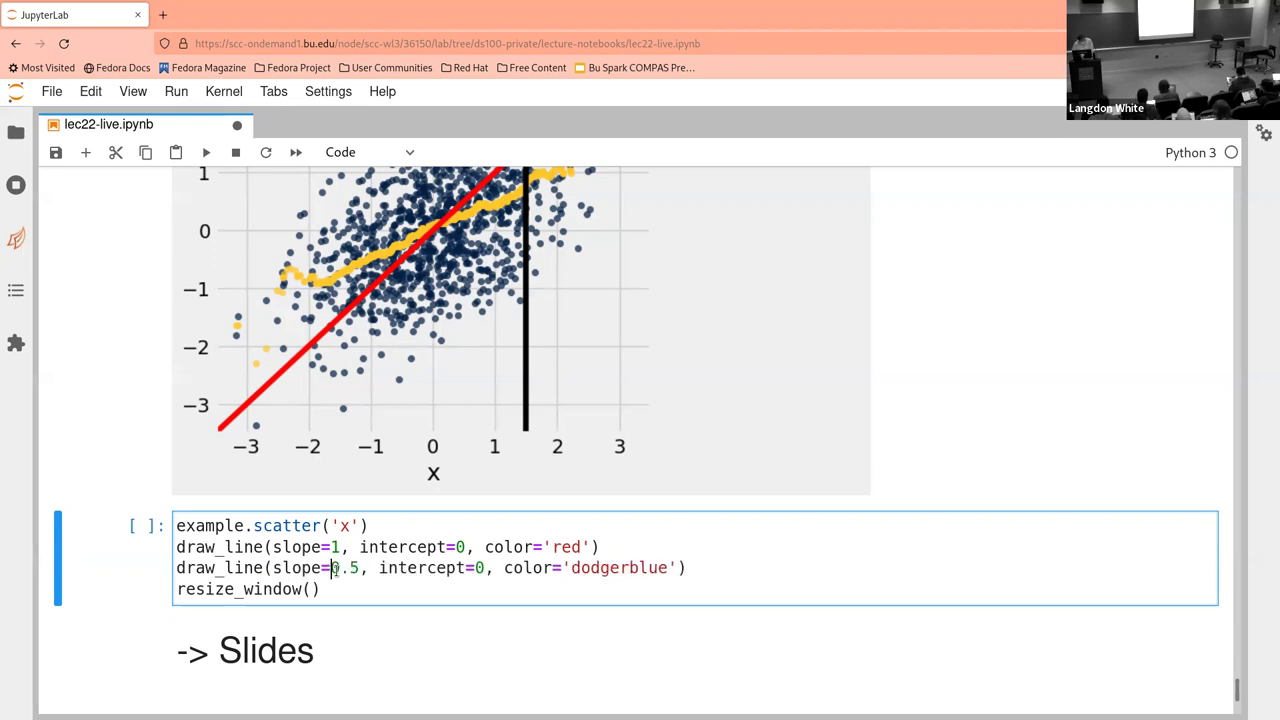
key("shift+Return")
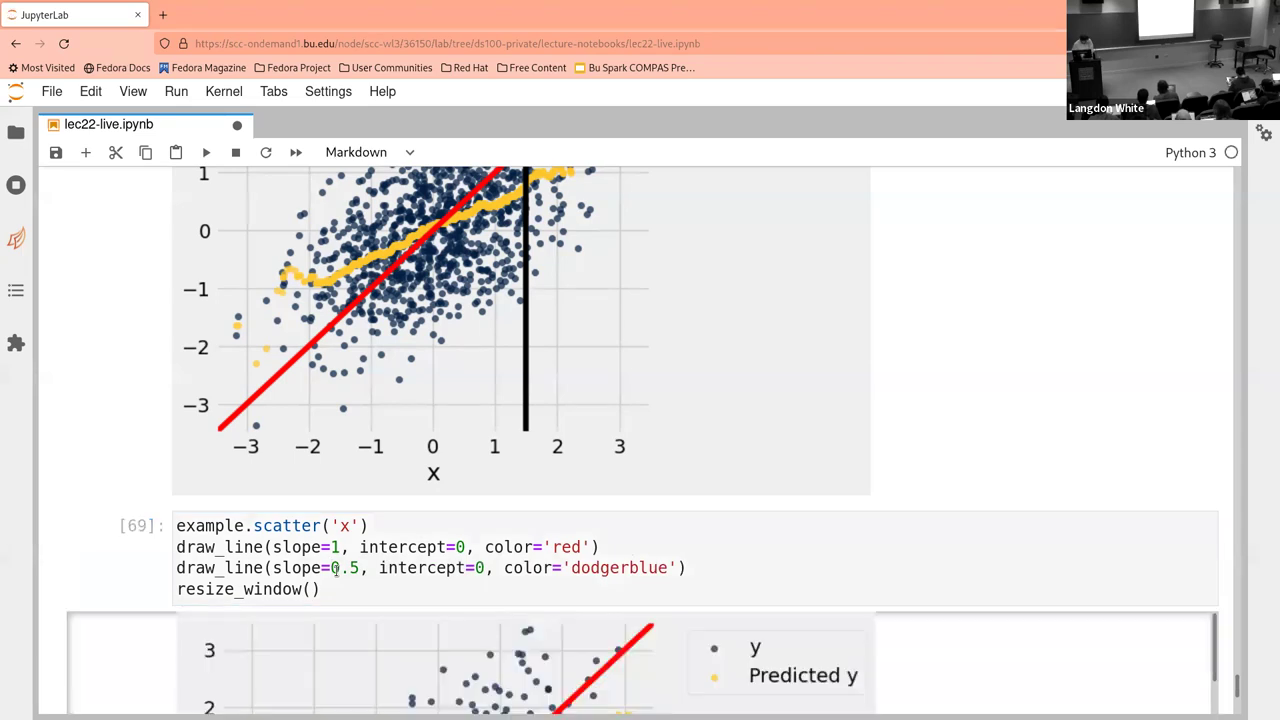
Disable output scrolling for the last code cell and view its full scatter plot with the red and dodgerblue lines
scroll(338, 576, "down", 5)
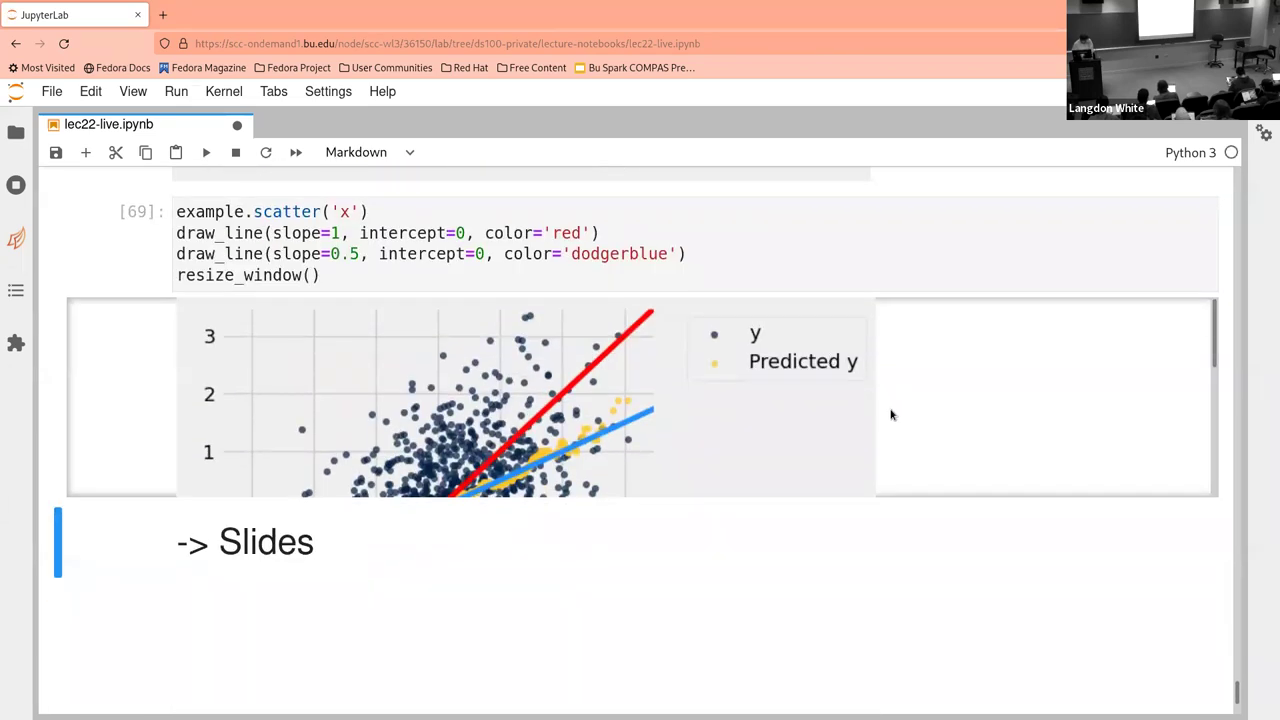
right_click(919, 421)
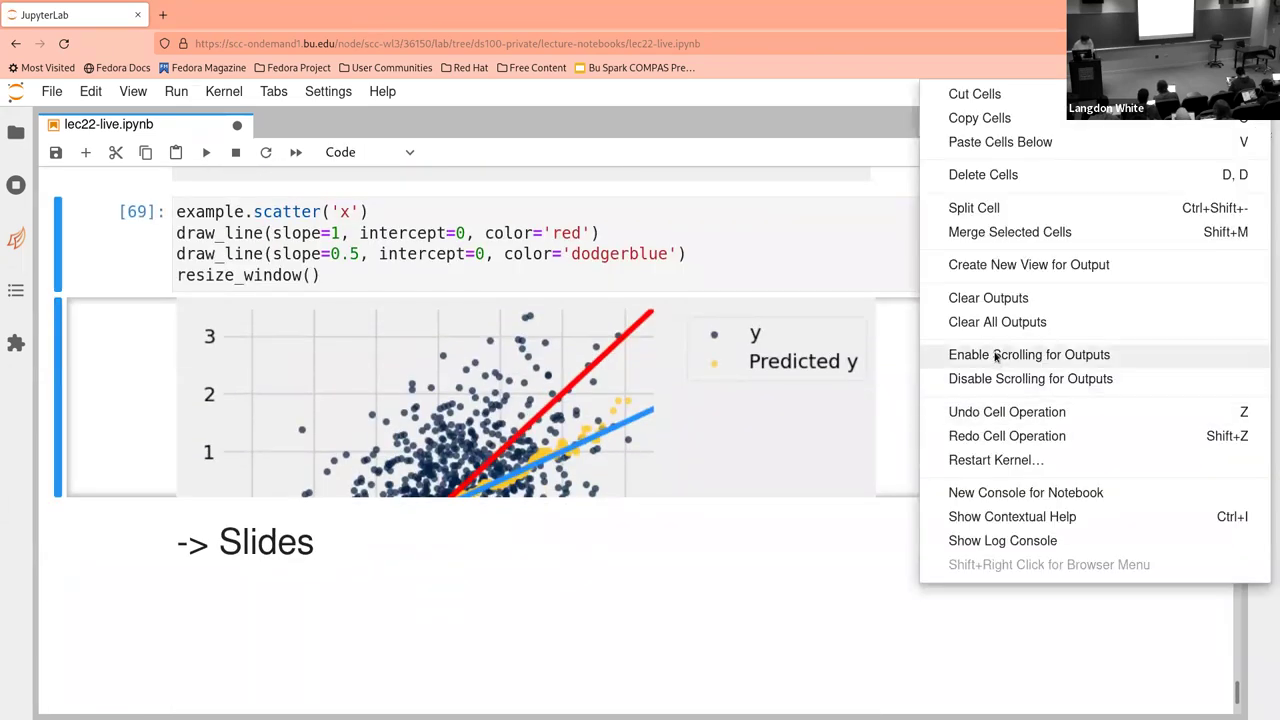
left_click(991, 379)
scroll(991, 381, "down", 4)
scroll(991, 381, "up", 2)
scroll(991, 381, "up", 1)
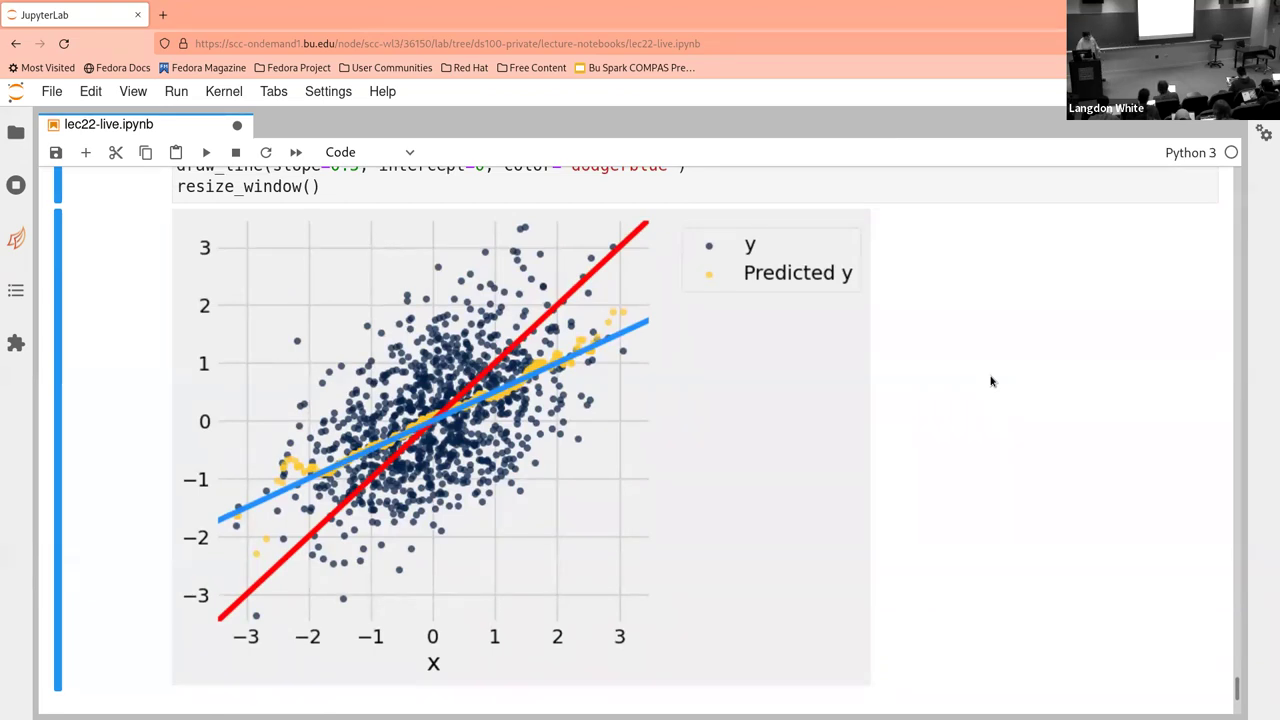
scroll(991, 381, "up", 1)
scroll(991, 381, "down", 1)
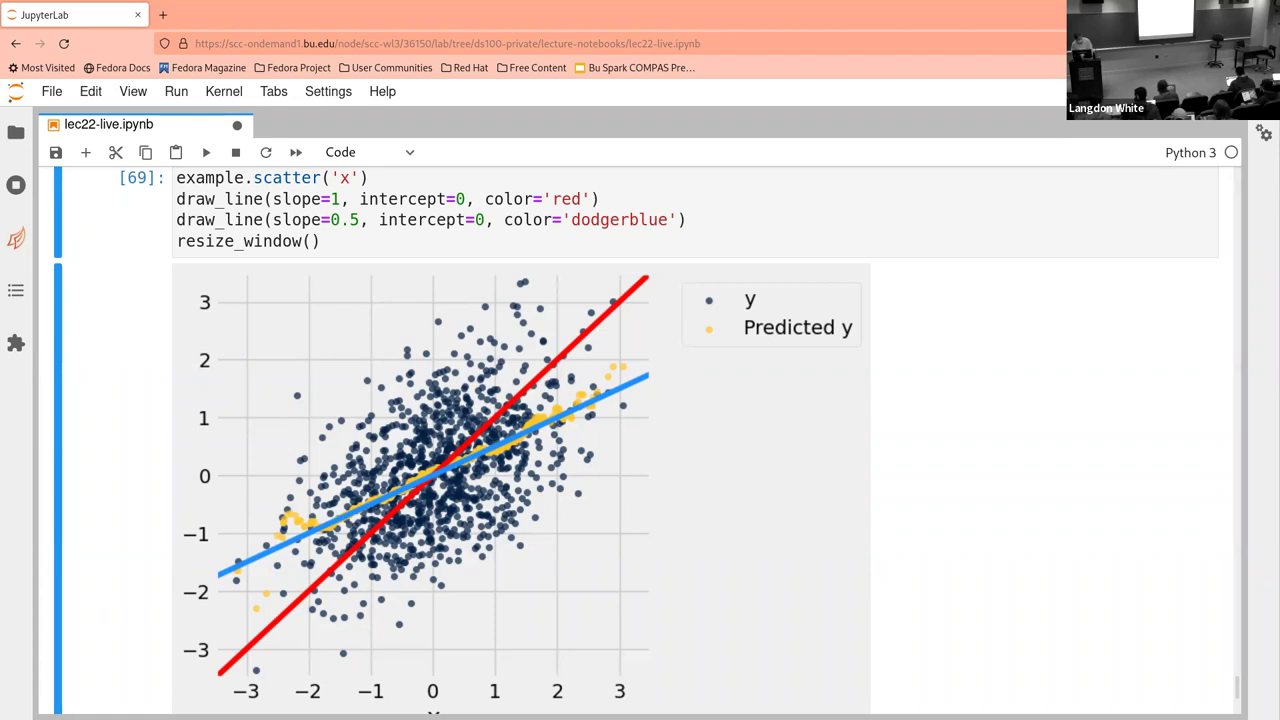
Switch to the slide presentation in Firefox and advance to the Announcements slide
key("alt+Tab")
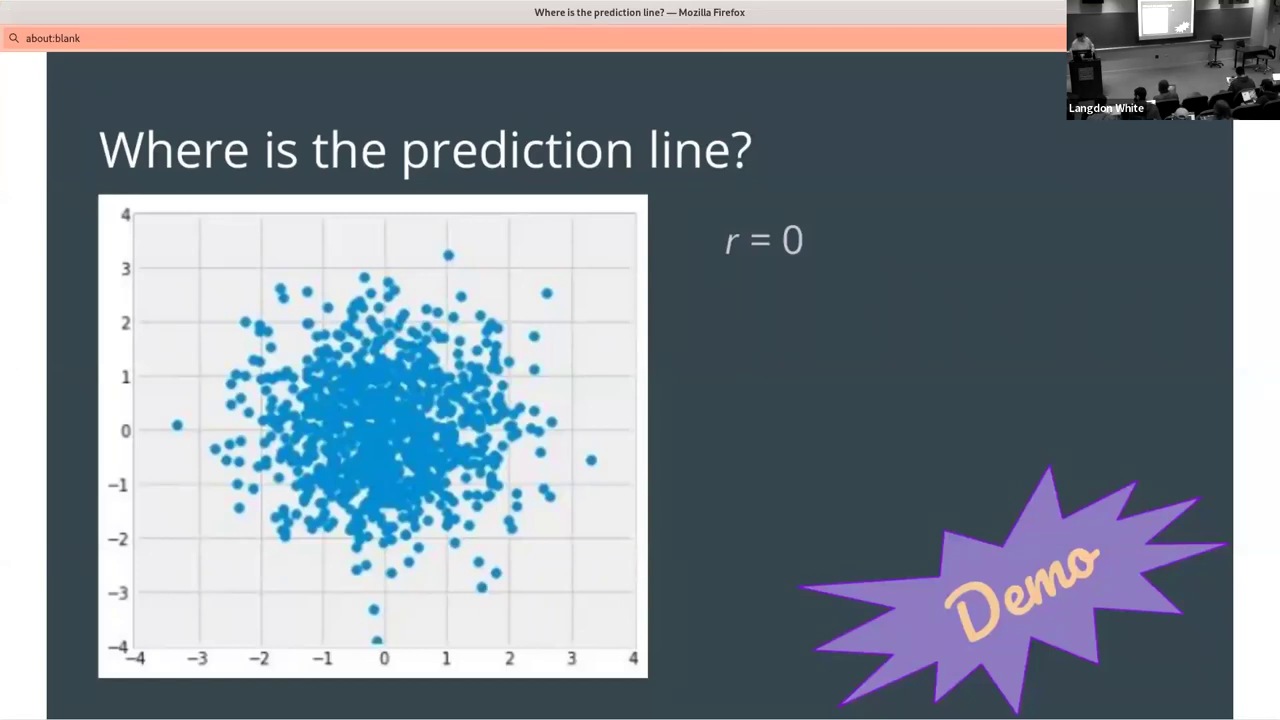
key("Right")
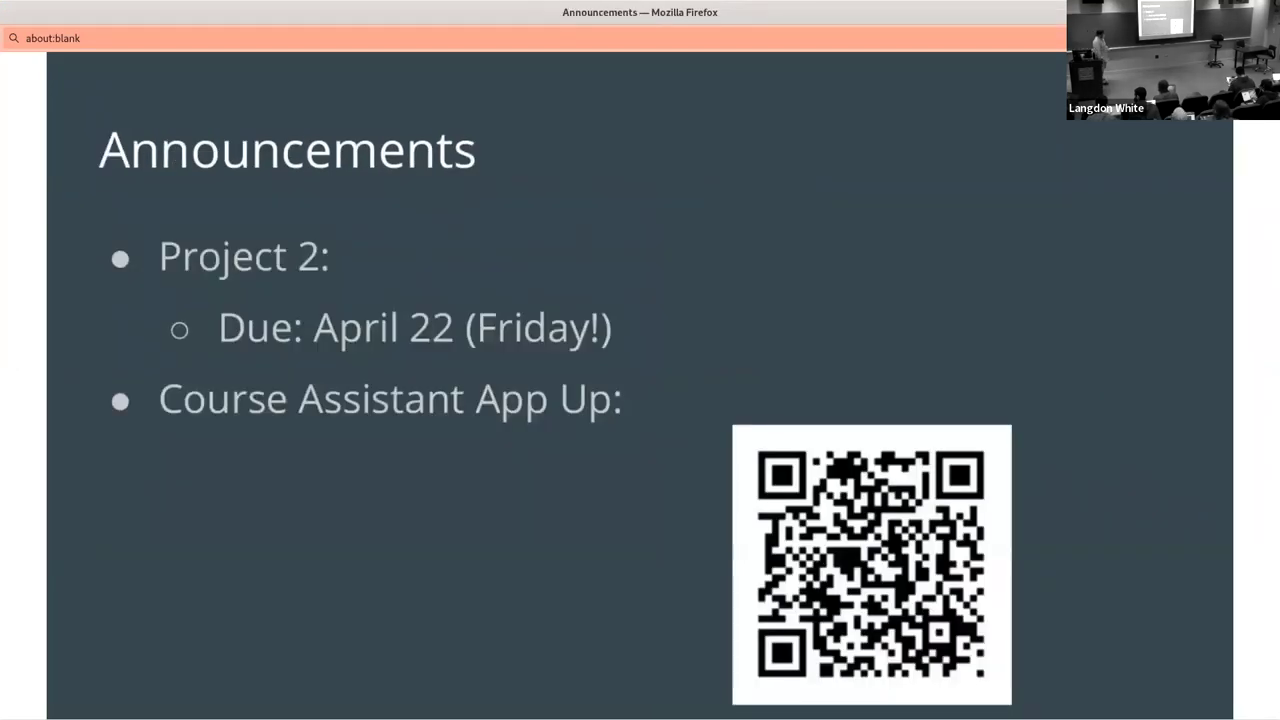